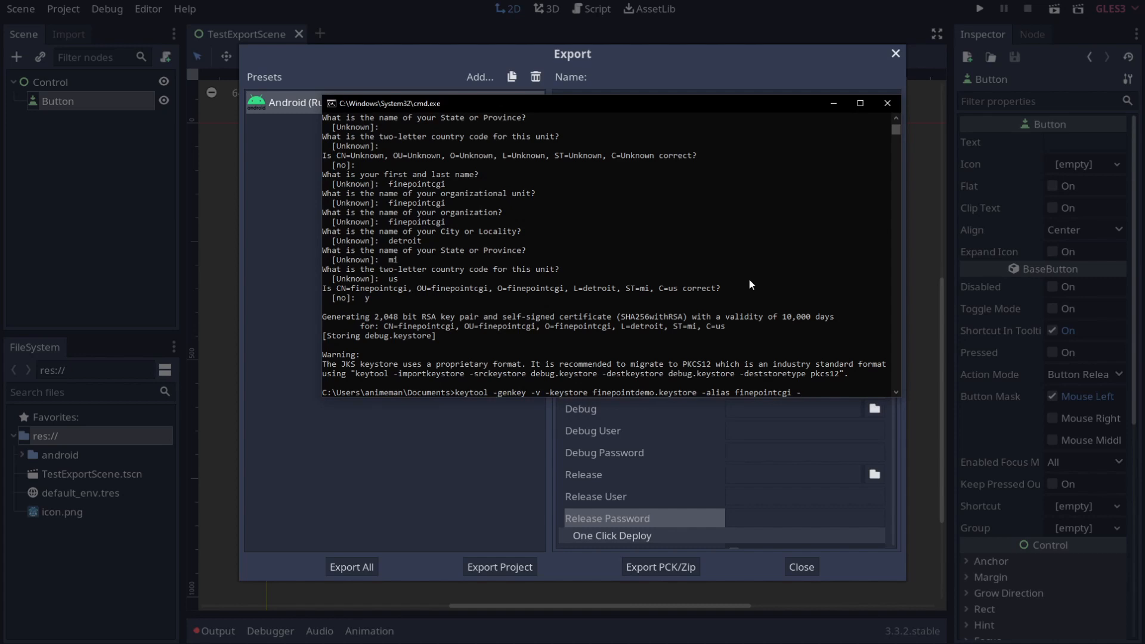
Step: Enter 'kieyalg RSA -', start the internal testing rollout and open the app's Play Store page
type("kieyalg RSA -")
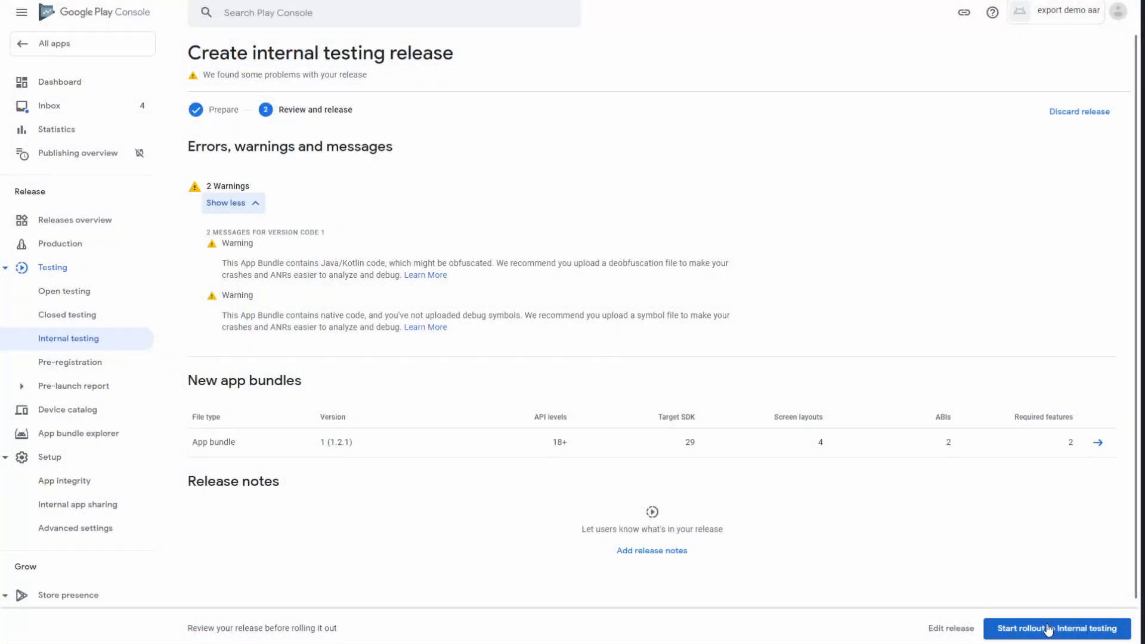
left_click(1049, 629)
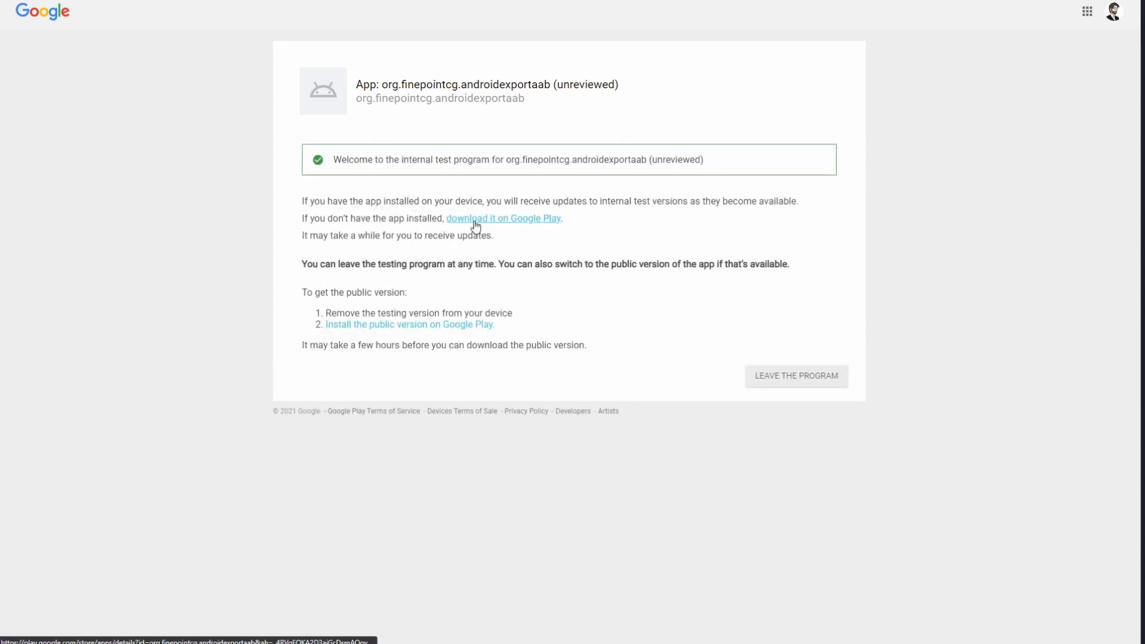
left_click(475, 226)
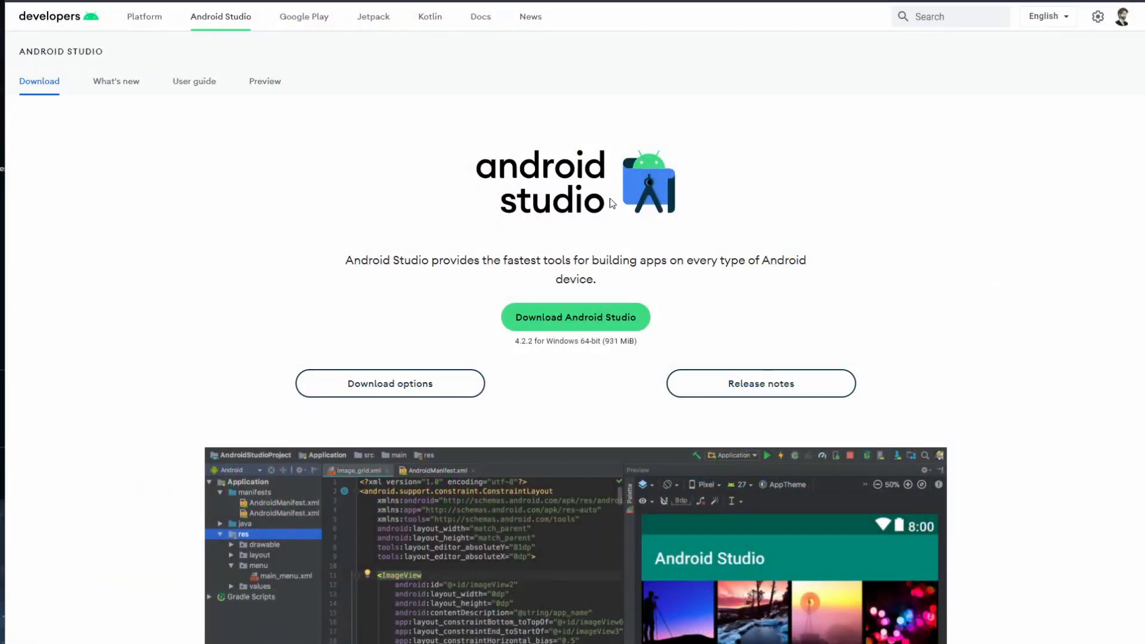
Step: Accept the license terms and save the Android Studio 4.2.2 Windows installer
left_click(580, 319)
scroll(219, 253, "down", 5)
scroll(219, 254, "down", 12)
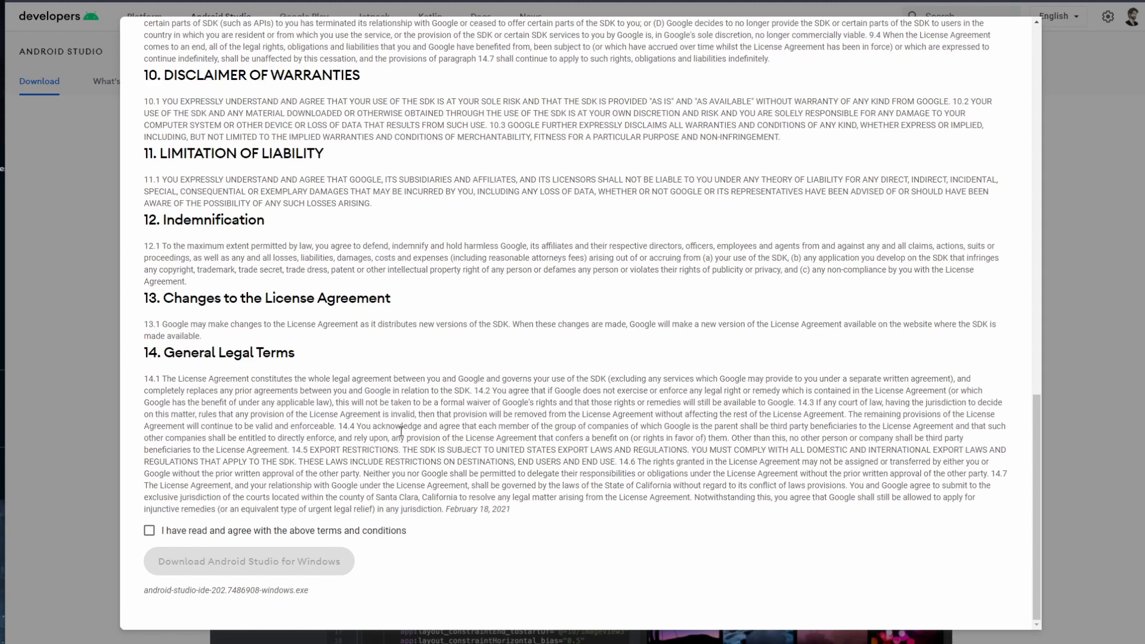
left_click(232, 531)
left_click(269, 561)
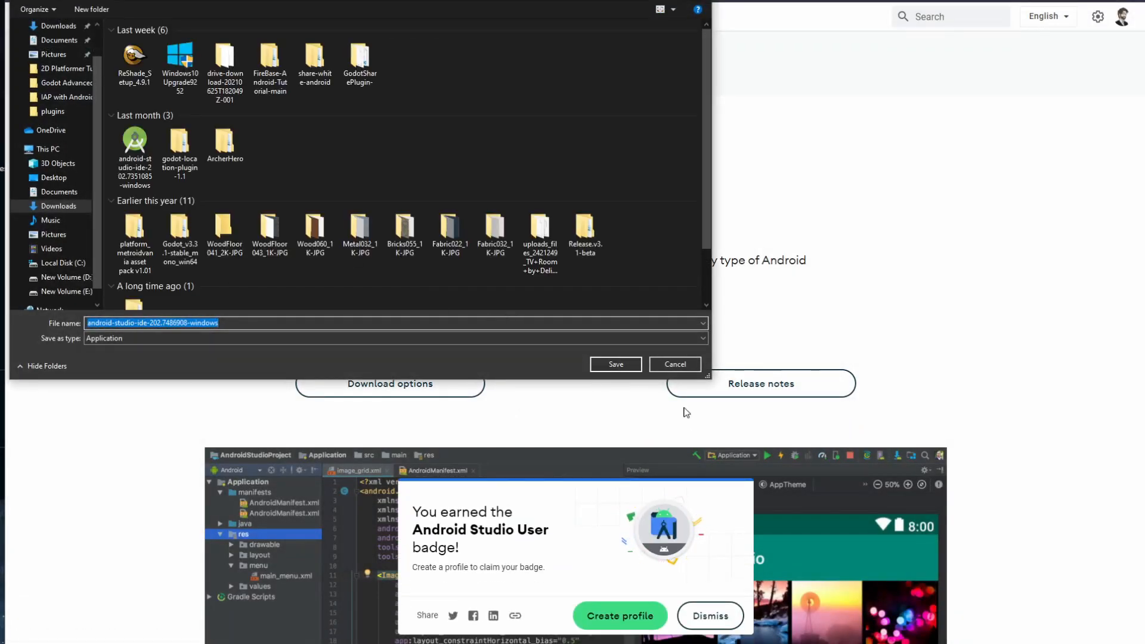
key("Return")
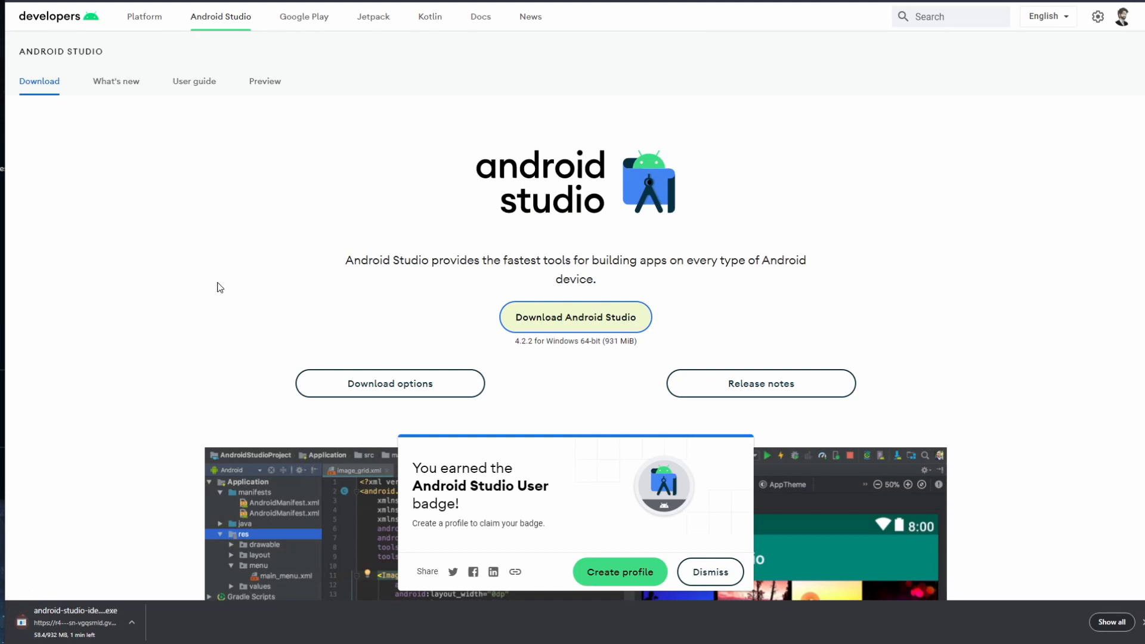
left_click(626, 0)
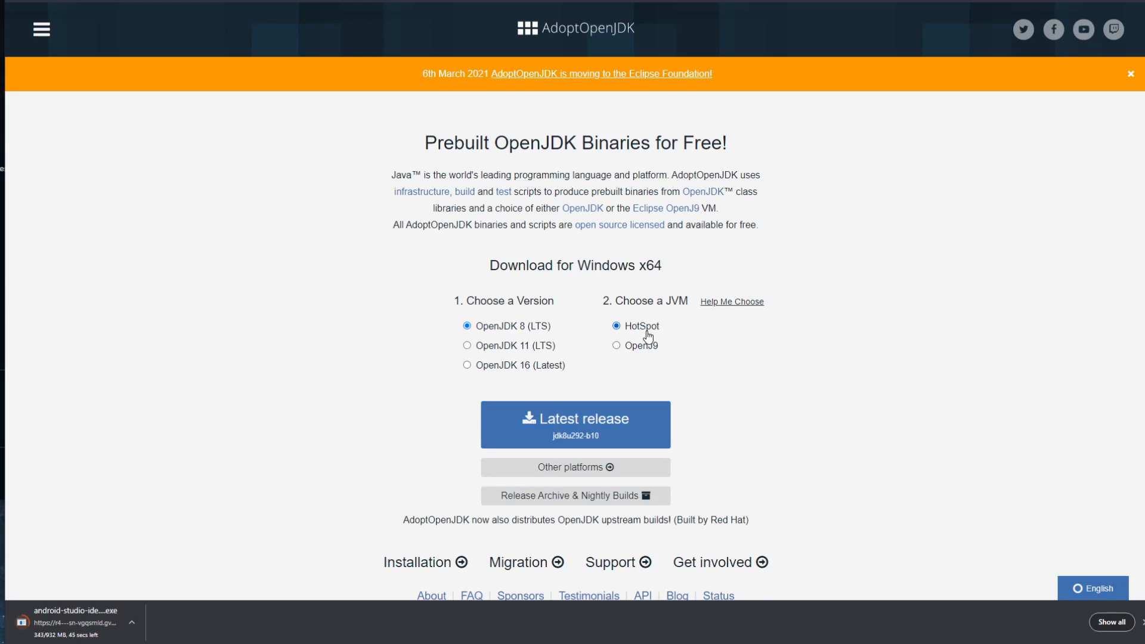
Step: Save the OpenJDK 8 (LTS) HotSpot latest-release MSI installer, then open File Explorer
left_click(598, 433)
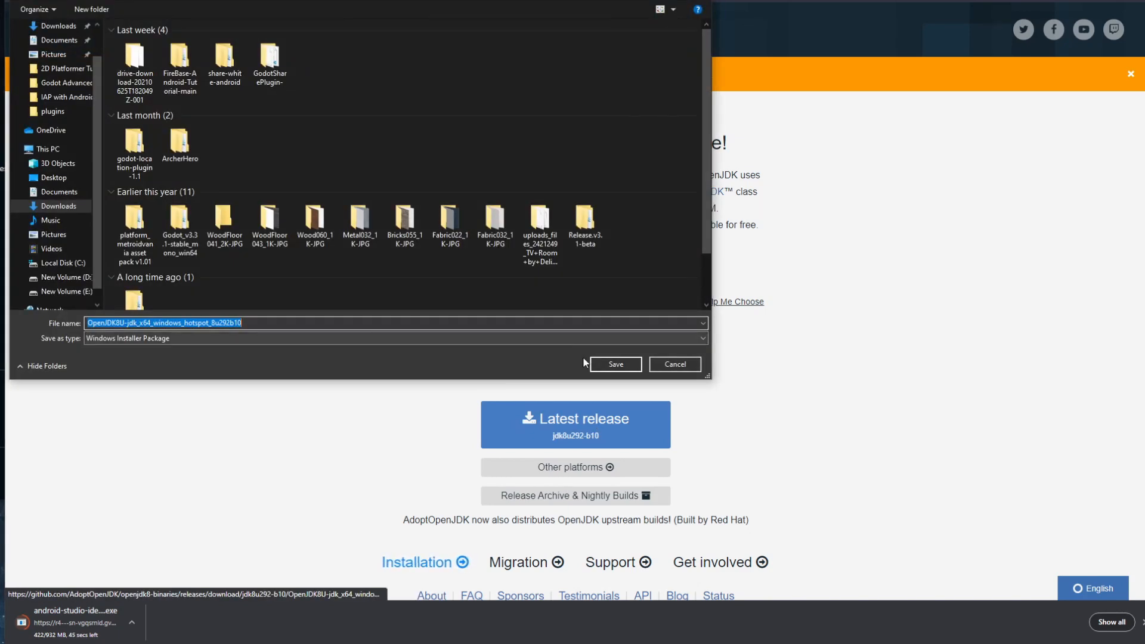
left_click(591, 364)
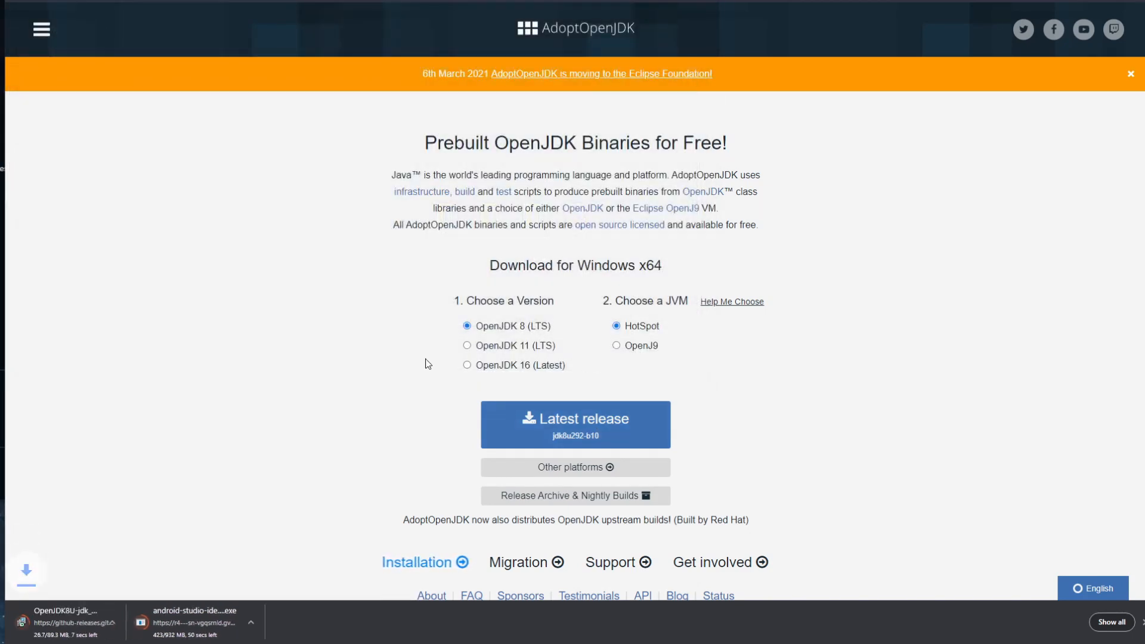
key("super+e")
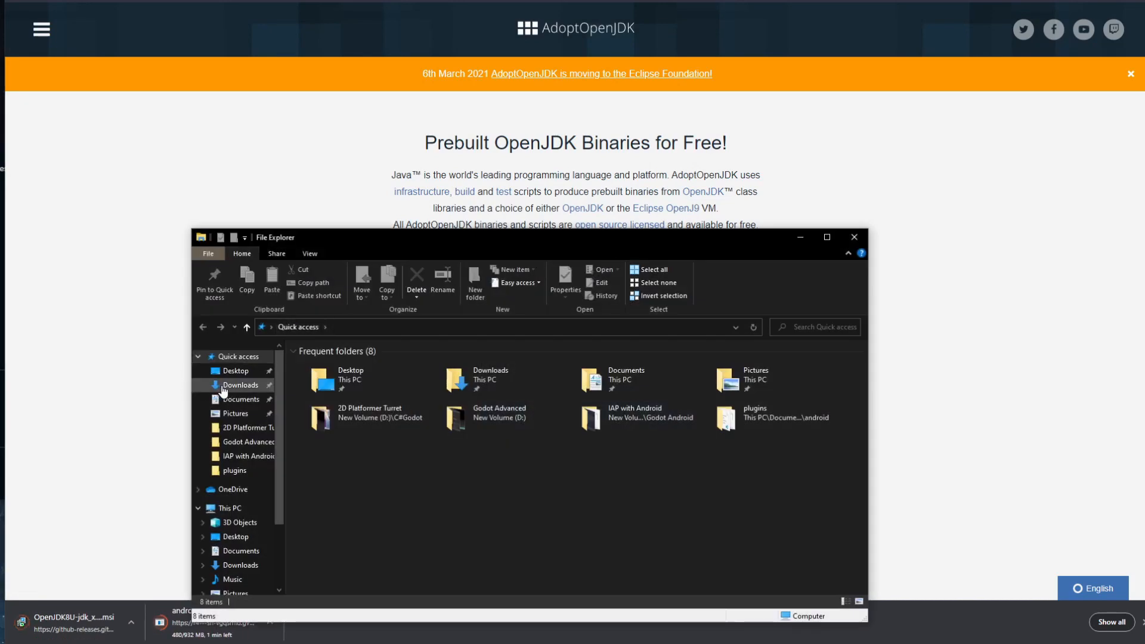
Step: Launch the OpenJDK8U .msi installer from the Downloads folder
left_click(224, 386)
left_click_drag(478, 241, 455, 107)
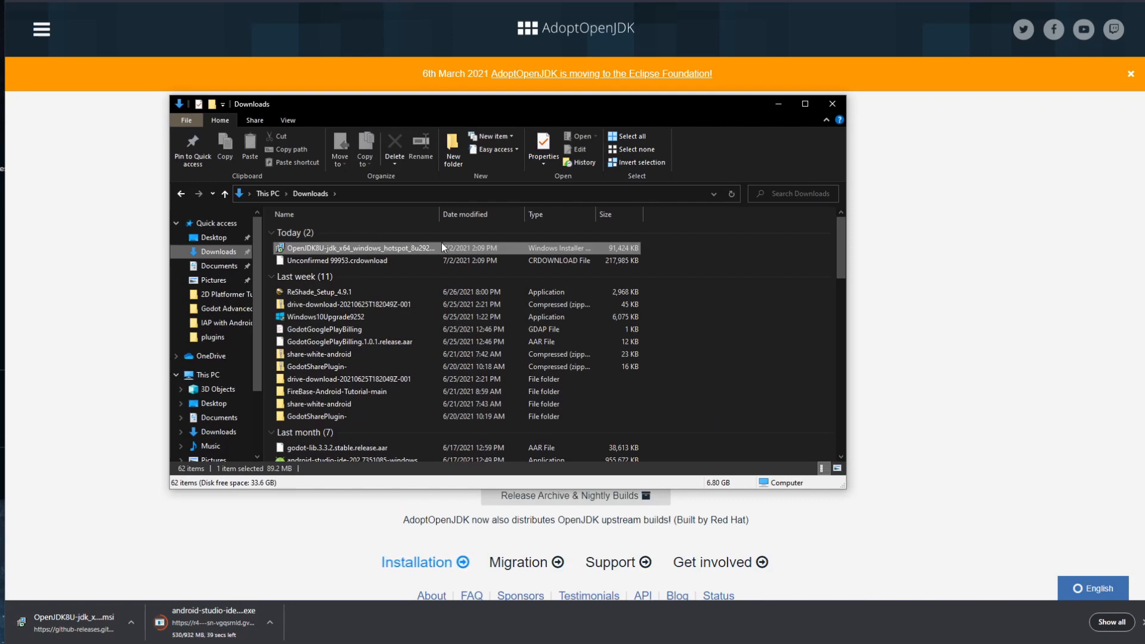
left_click(385, 247)
double_click(385, 246)
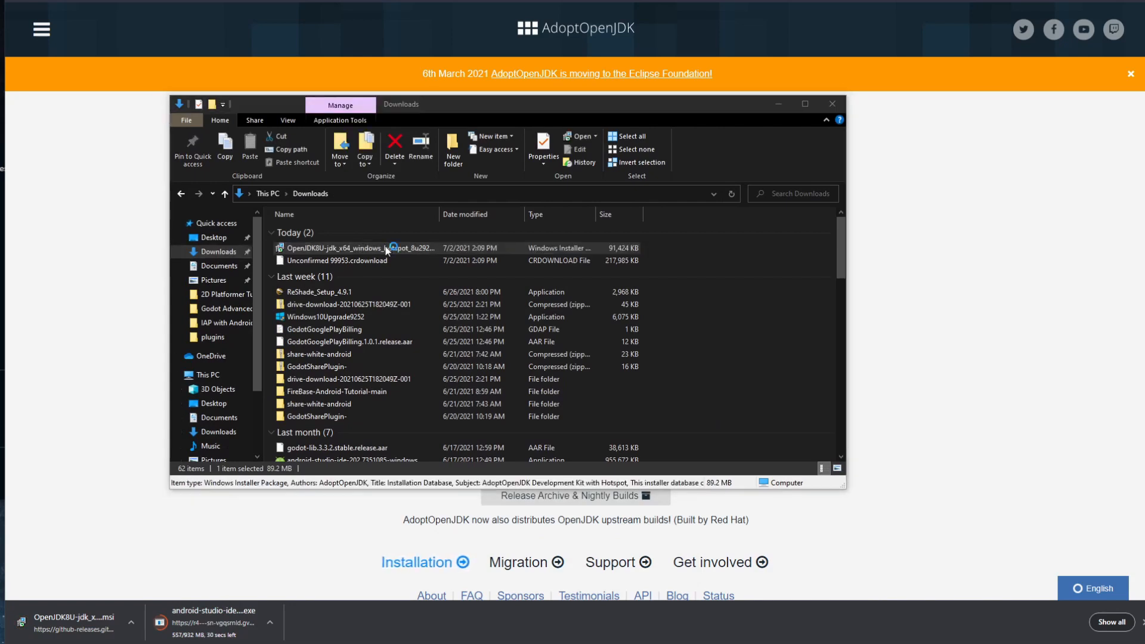
Step: Accept the license, set JAVA_HOME to install on local hard drive, and complete the JDK install
left_click(829, 410)
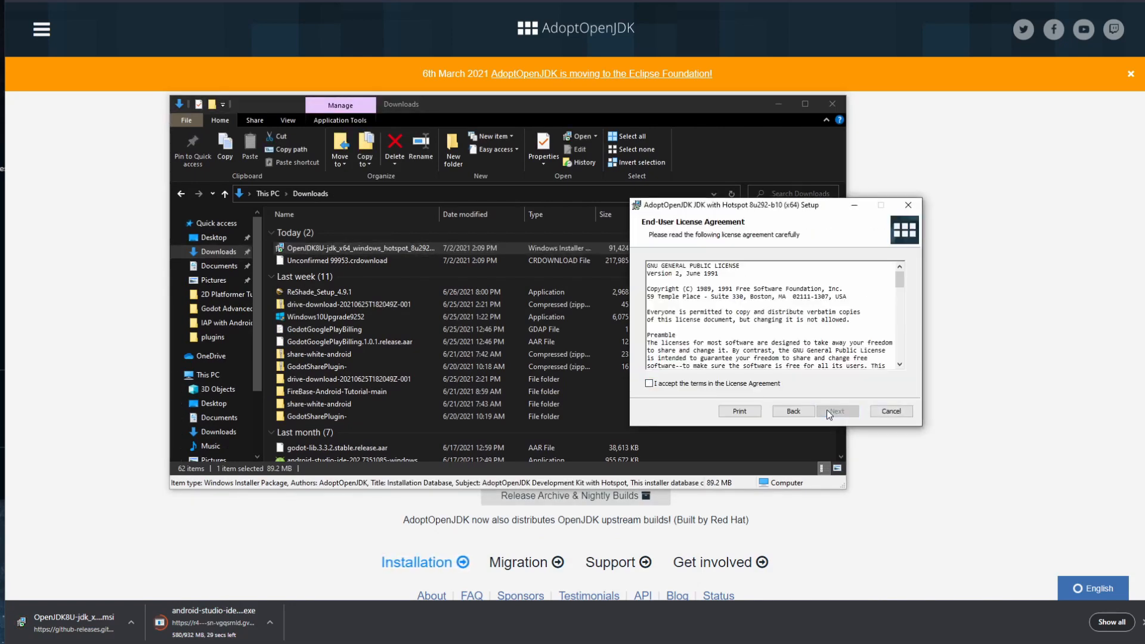
left_click(834, 409)
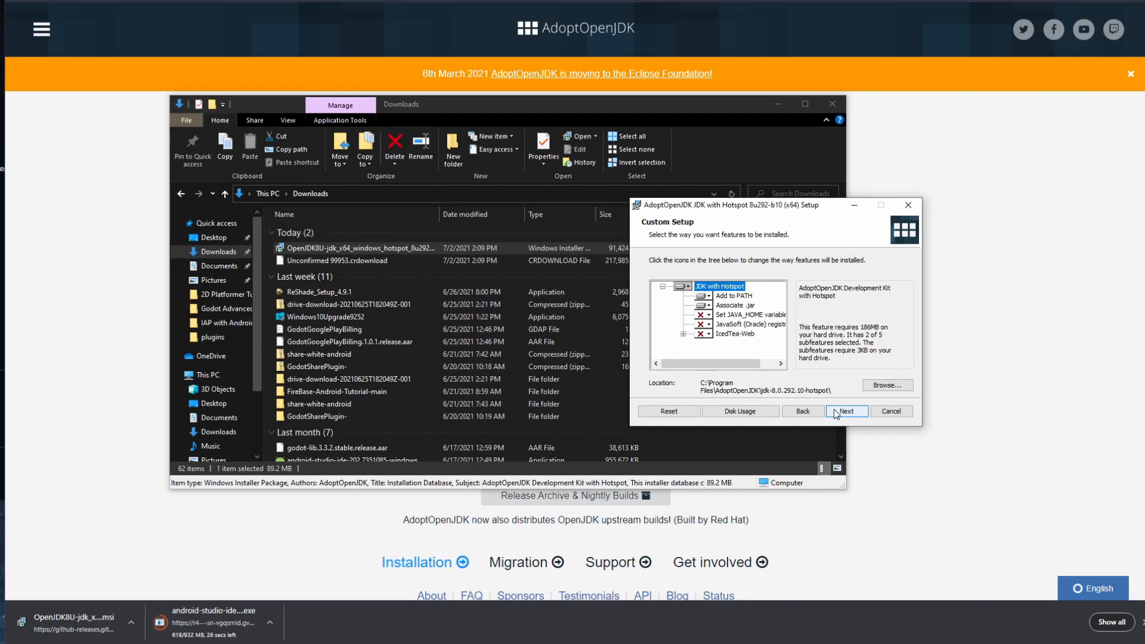
left_click(706, 315)
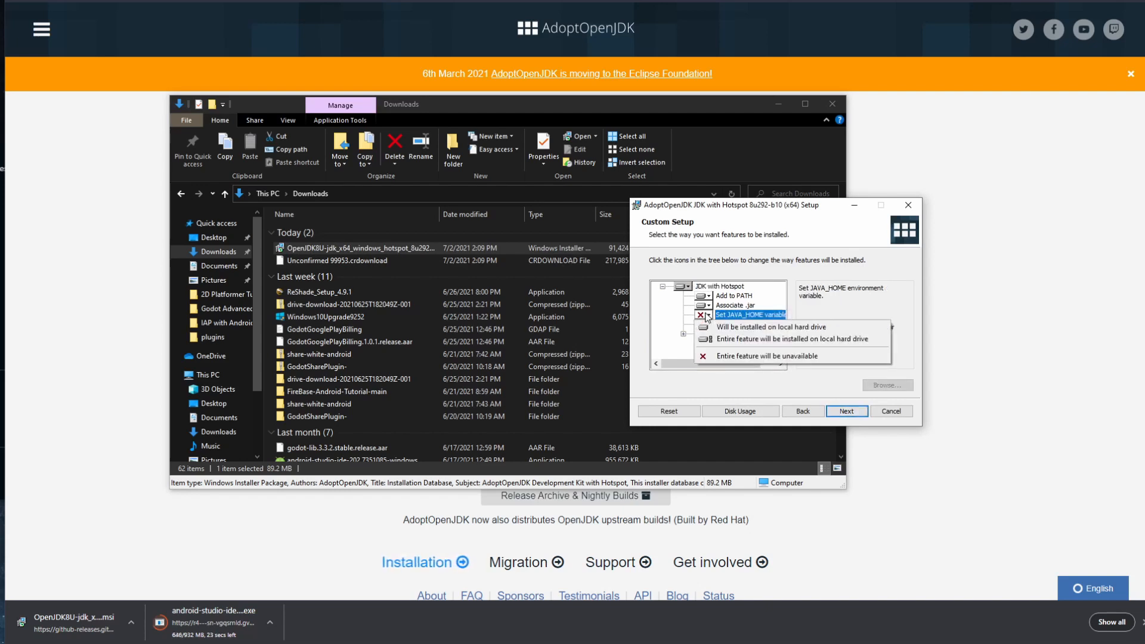
left_click(715, 328)
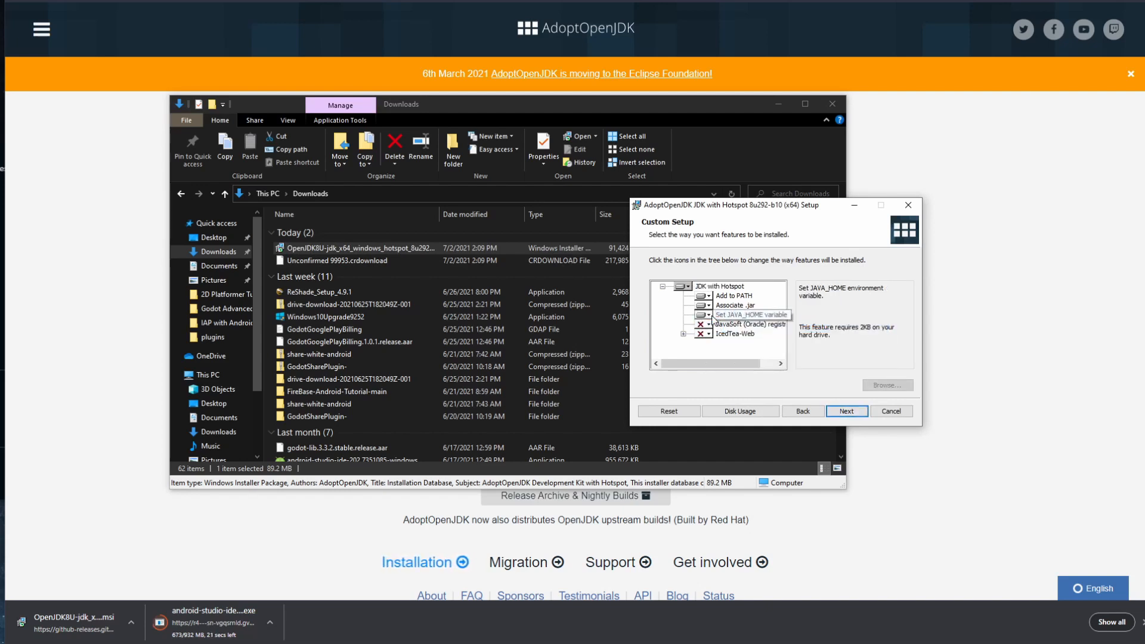
left_click(705, 315)
left_click(715, 328)
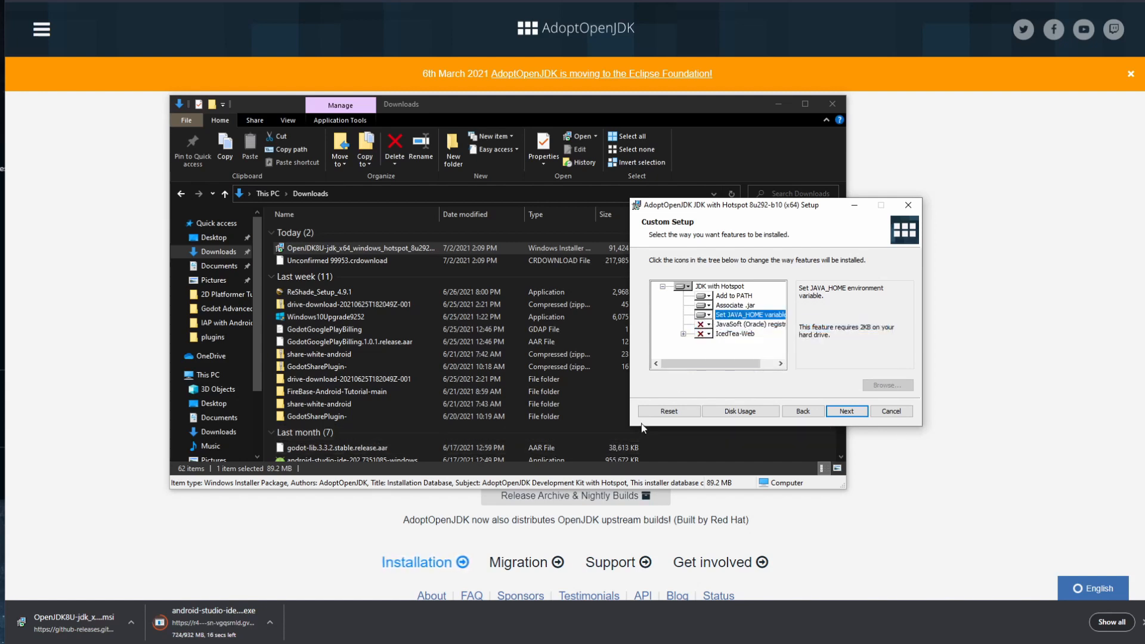
left_click_drag(738, 366, 764, 370)
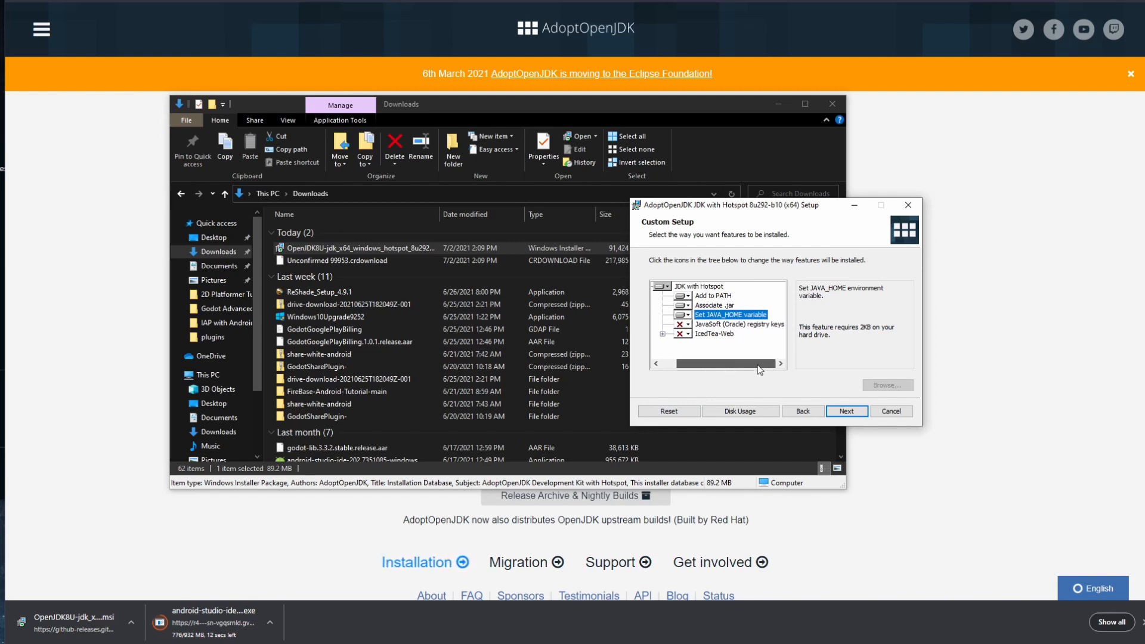
left_click_drag(760, 370, 744, 370)
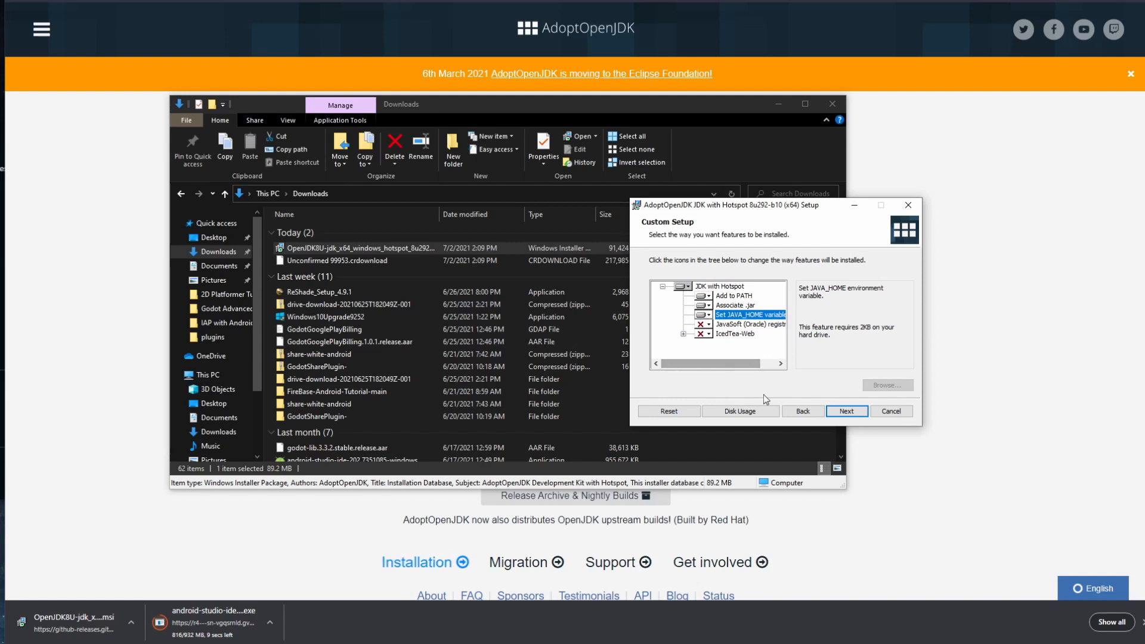
left_click(847, 417)
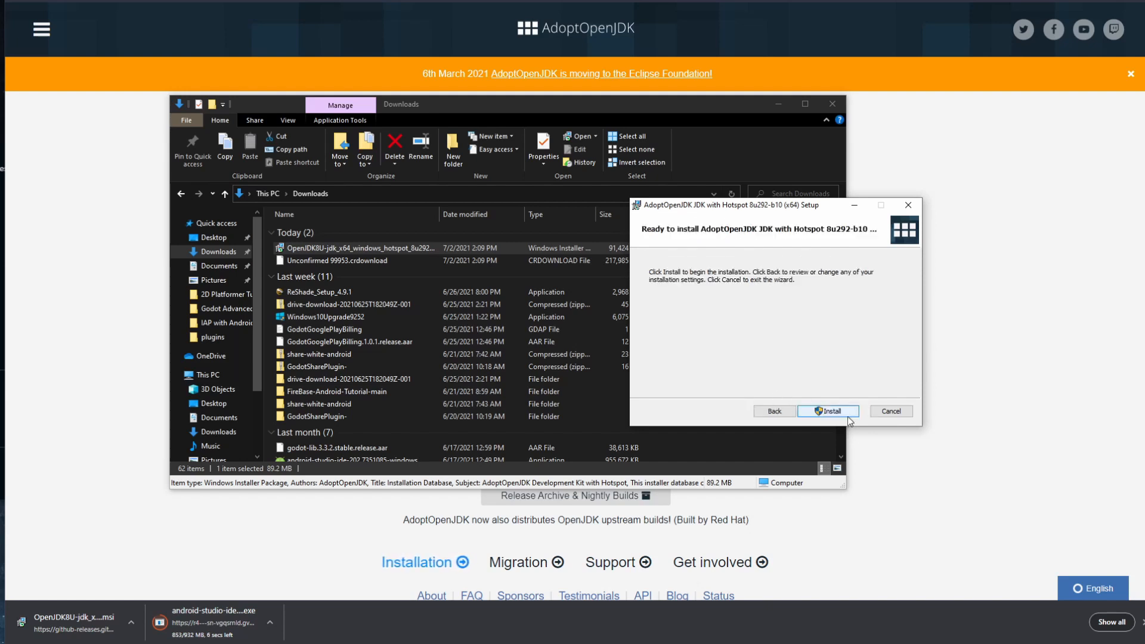
left_click(848, 417)
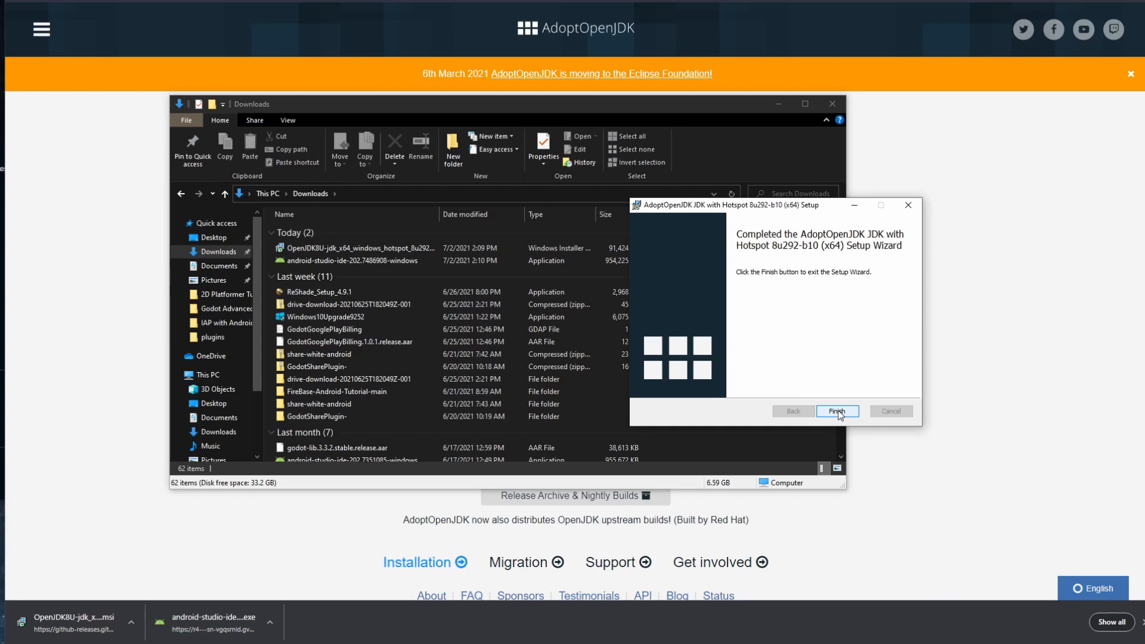
left_click(839, 410)
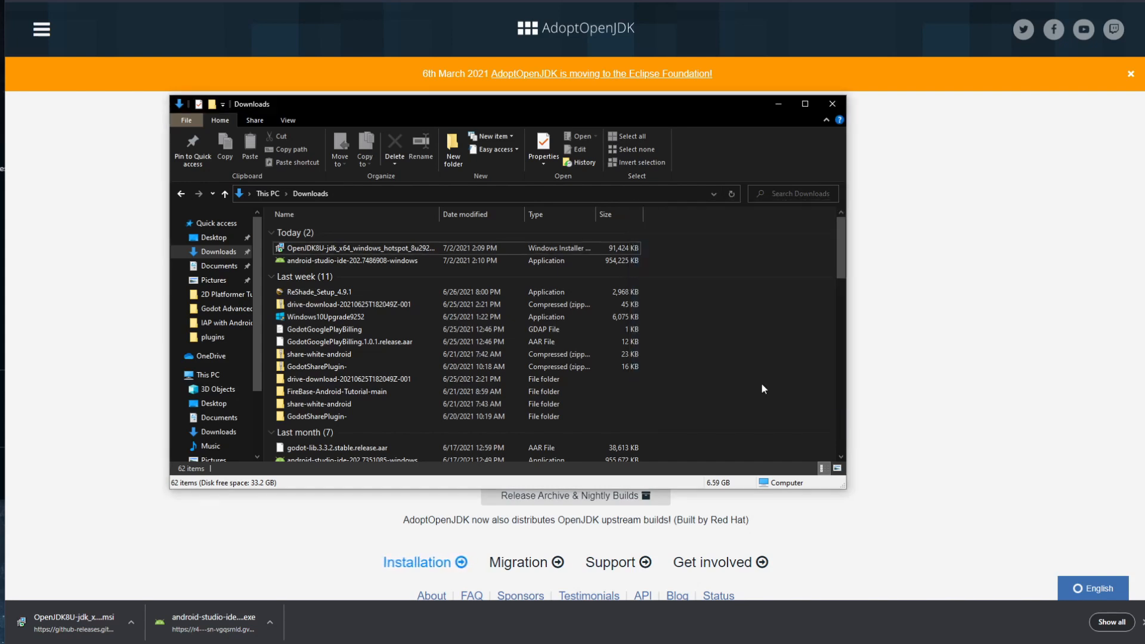
Step: Run the android-studio-ide installer with default components into C:\Program Files\Android\Android Studio
left_click(316, 260)
double_click(316, 260)
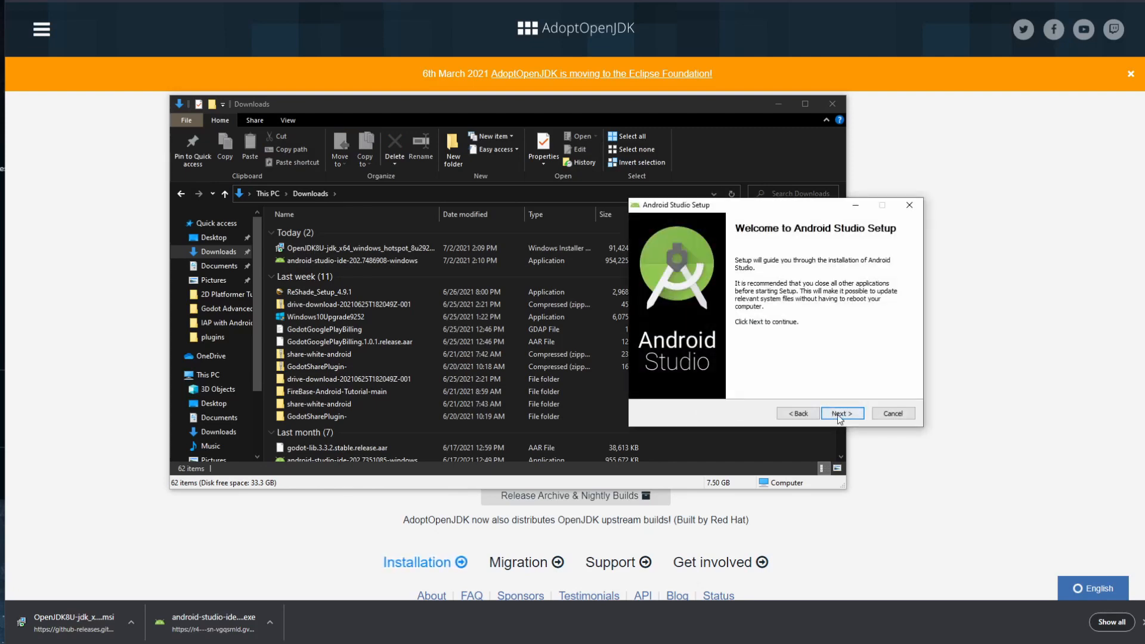
left_click(838, 414)
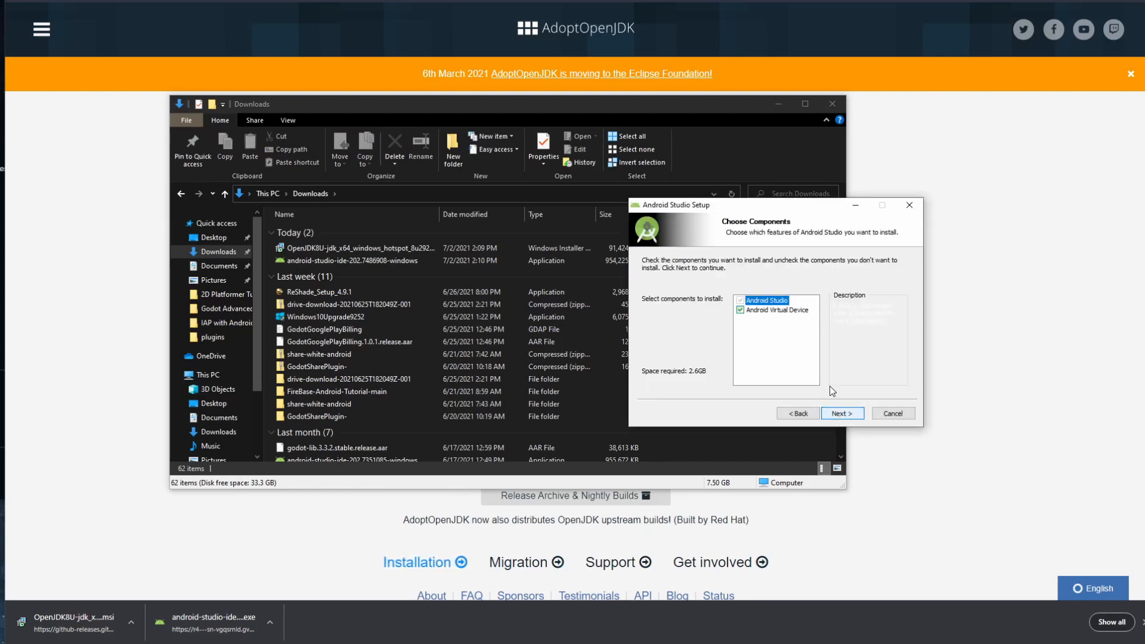
left_click(839, 416)
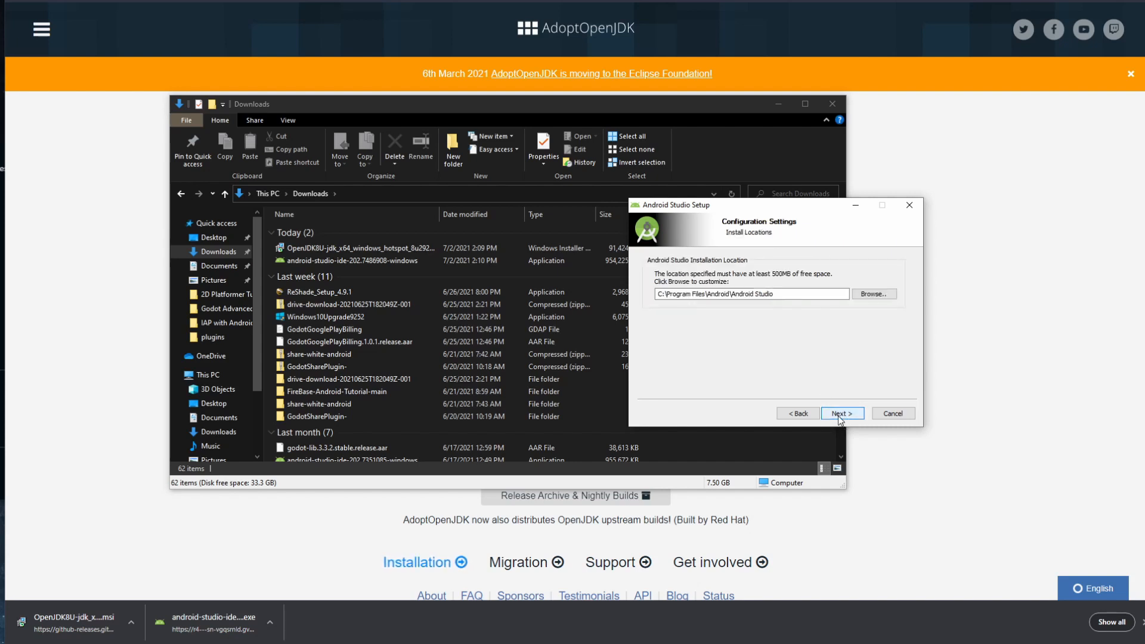
left_click(839, 417)
left_click(841, 414)
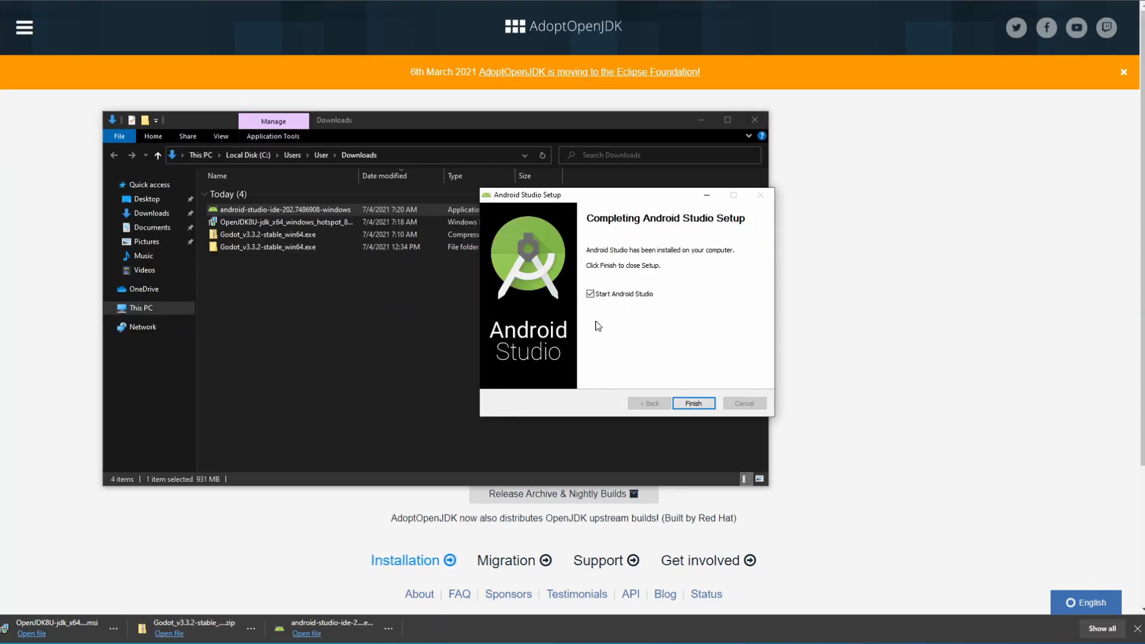
Step: Launch Android Studio, choosing Do not import settings and declining to send usage statistics
left_click(687, 403)
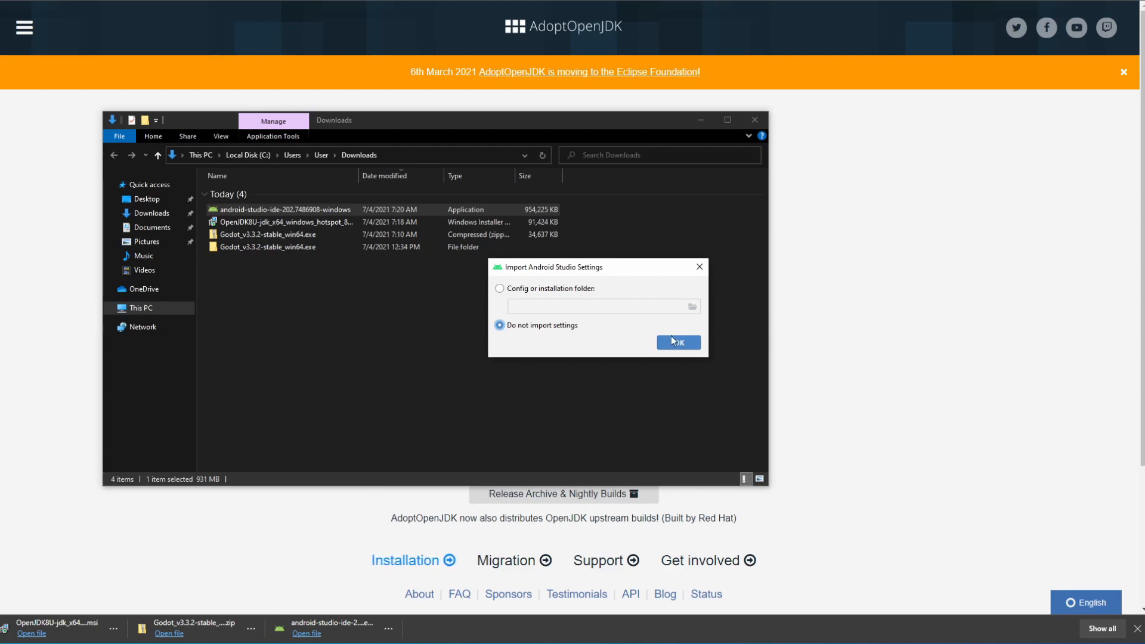
left_click(678, 343)
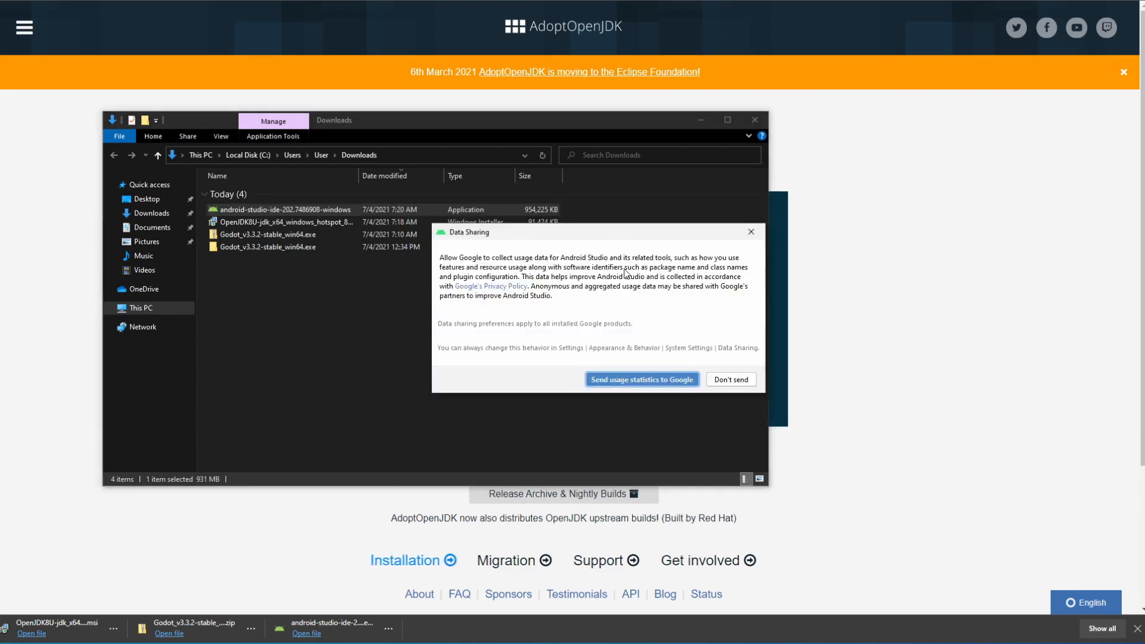
left_click(731, 380)
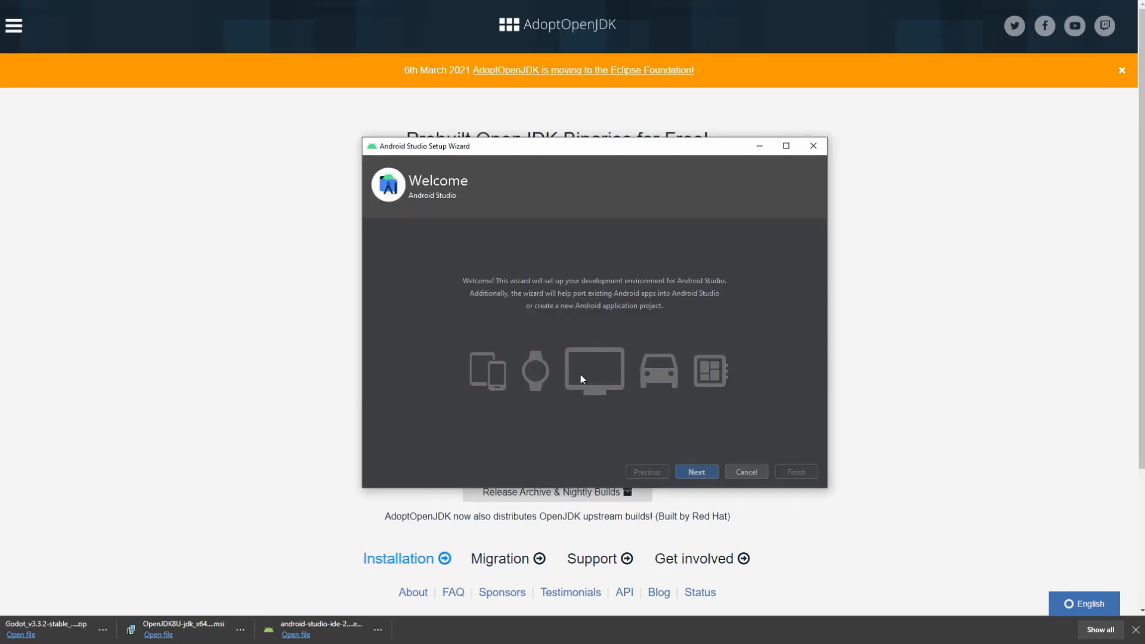
Step: Keep the Standard install type and choose the Darcula theme
left_click(698, 472)
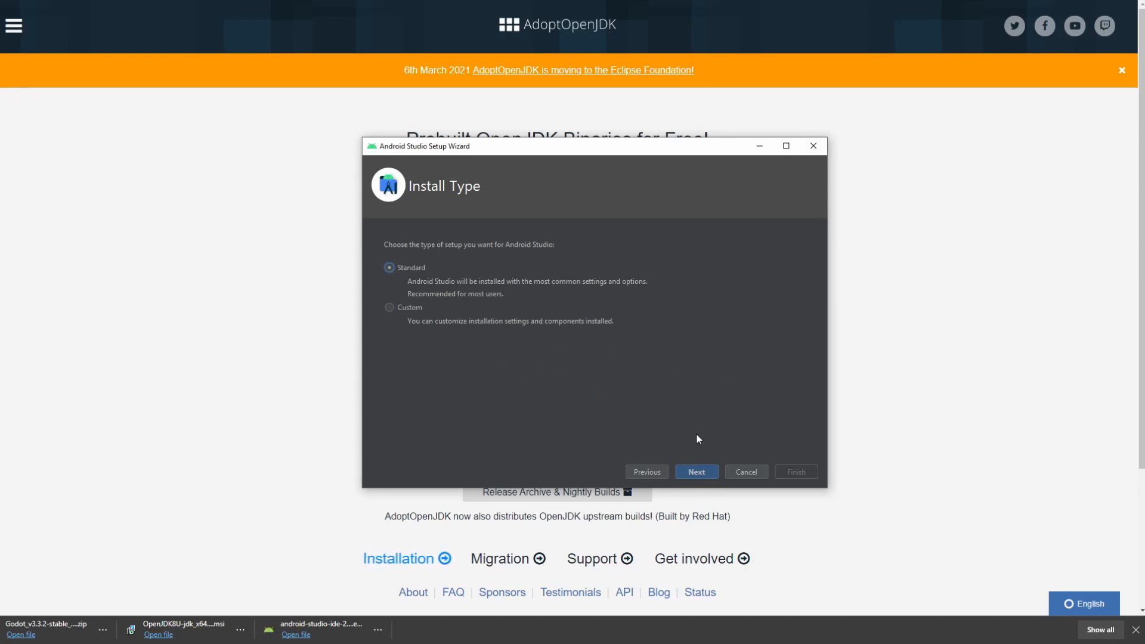
left_click(697, 472)
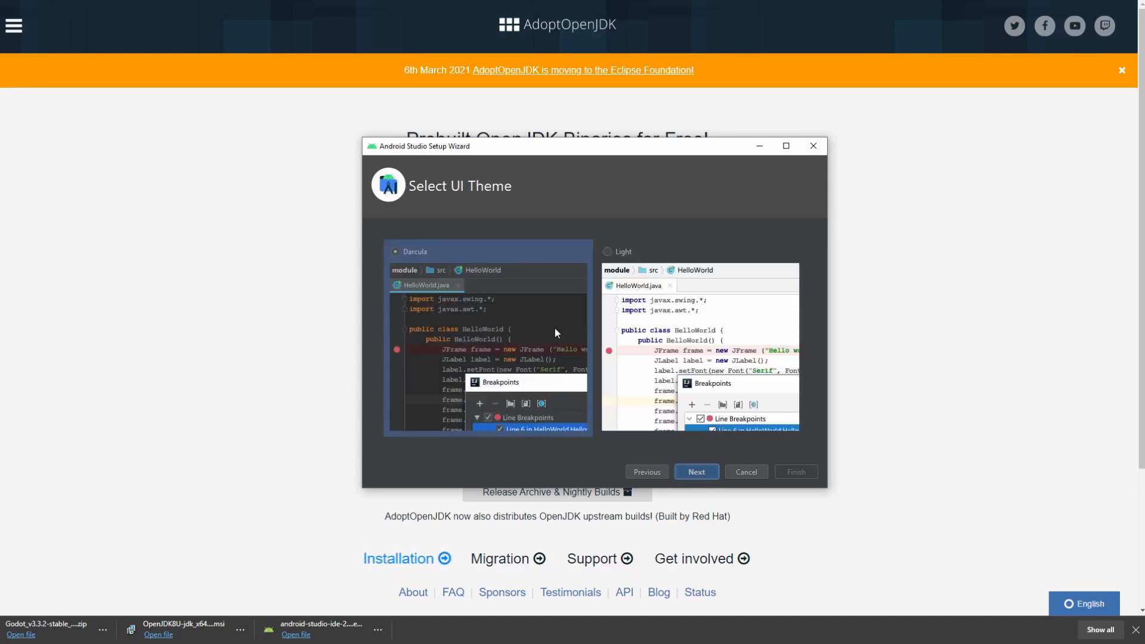
left_click(658, 340)
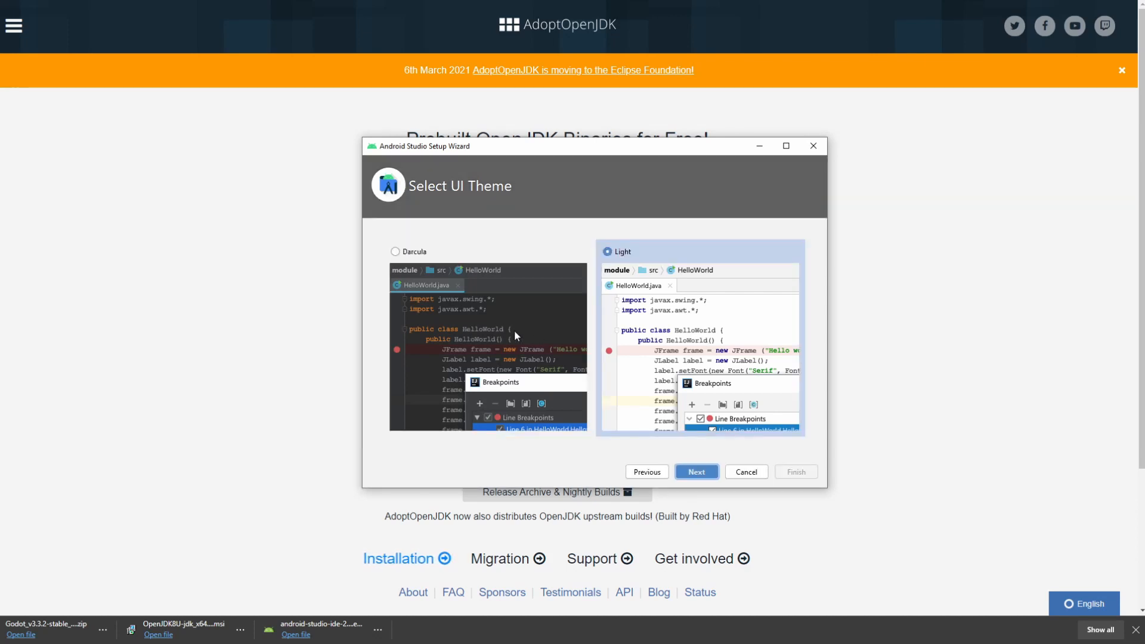
left_click(464, 328)
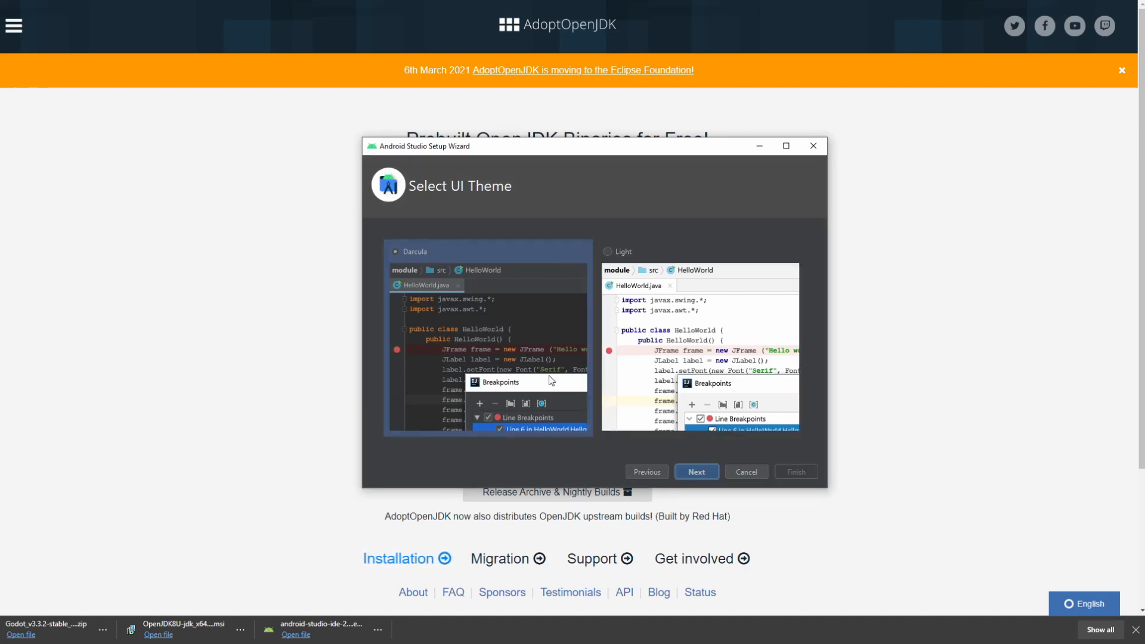
left_click(692, 470)
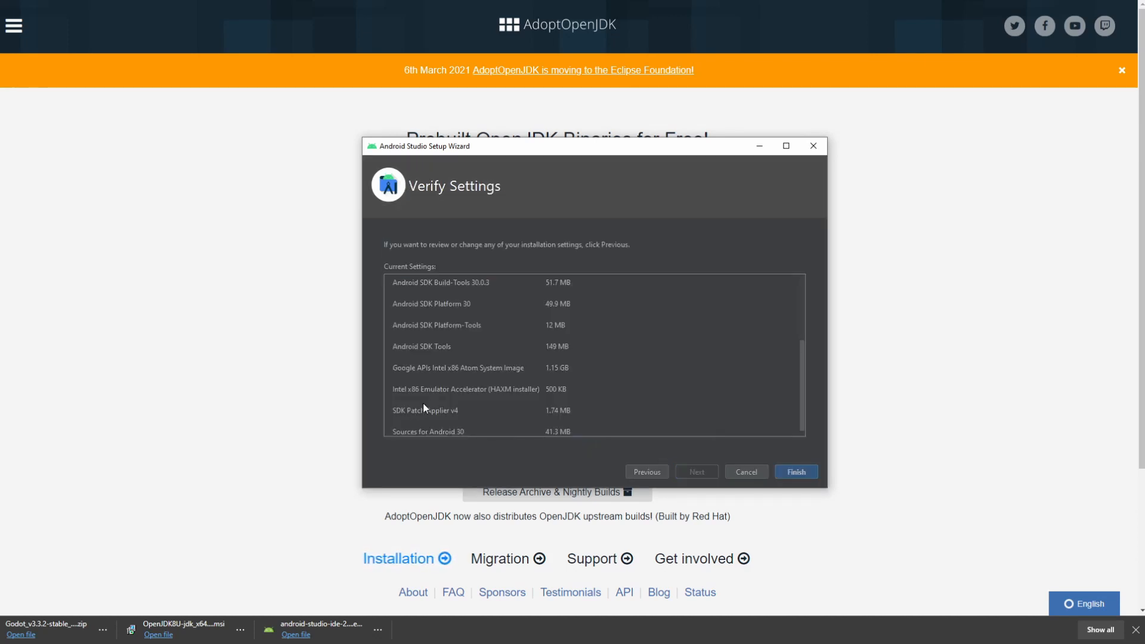
Step: Review the settings, download the SDK components and finish the setup wizard
scroll(504, 338, "down", 1)
scroll(504, 338, "up", 5)
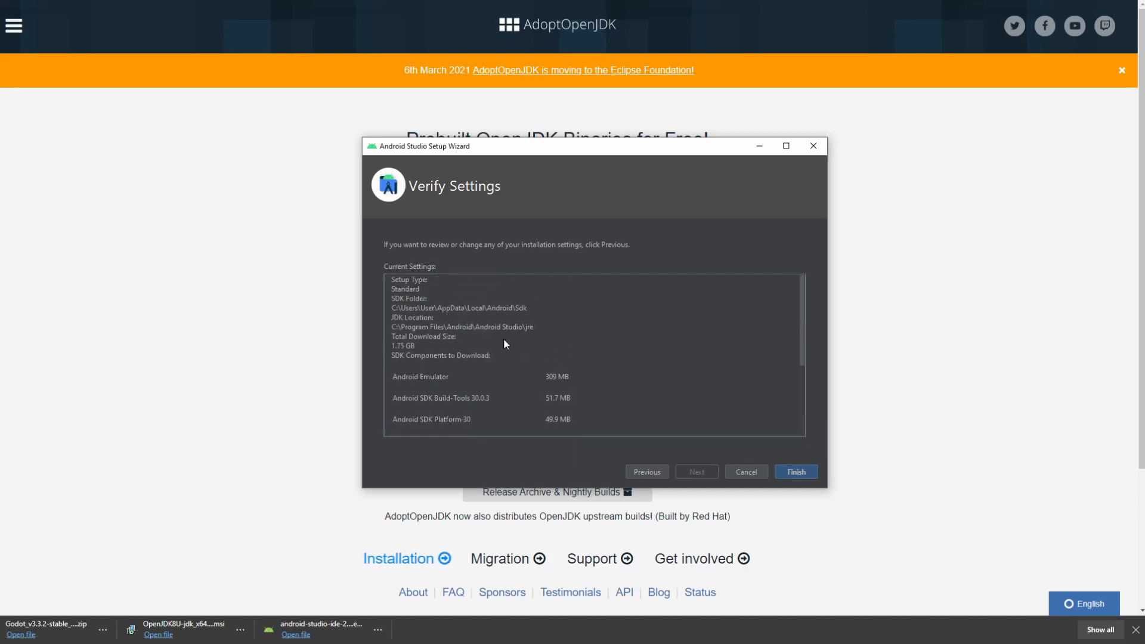
scroll(504, 338, "down", 5)
scroll(503, 338, "up", 3)
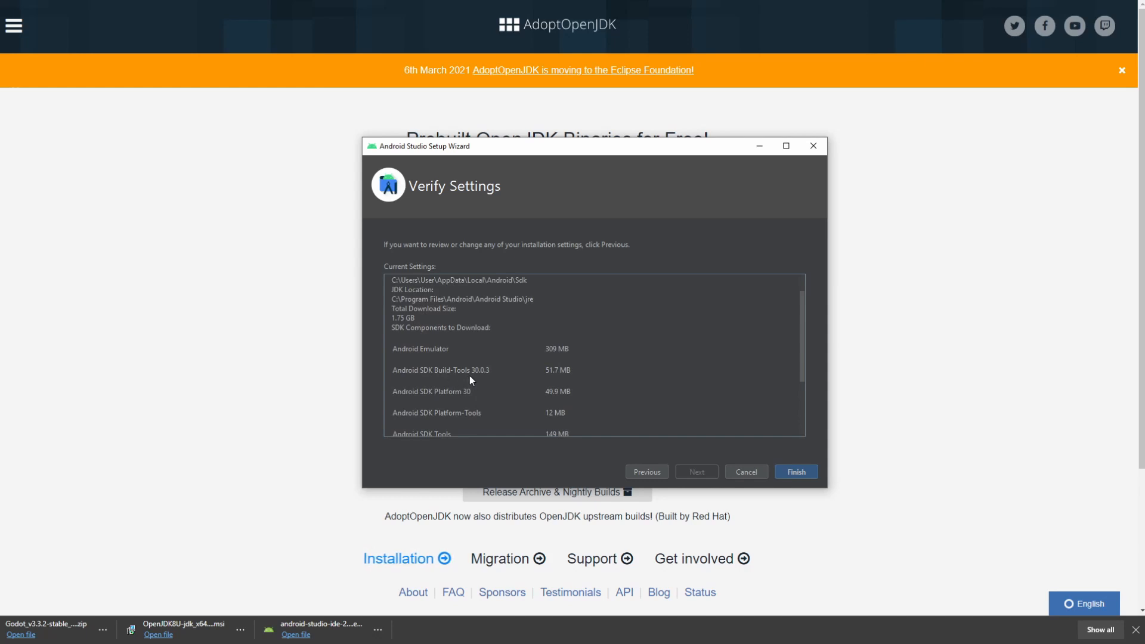
scroll(471, 375, "down", 2)
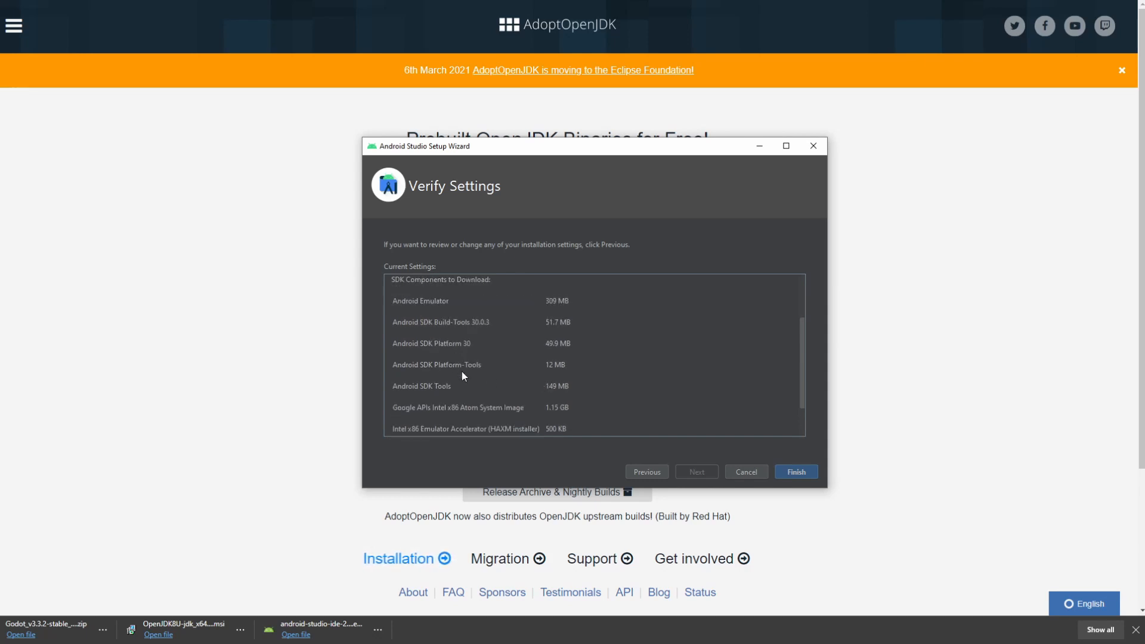
scroll(489, 377, "down", 2)
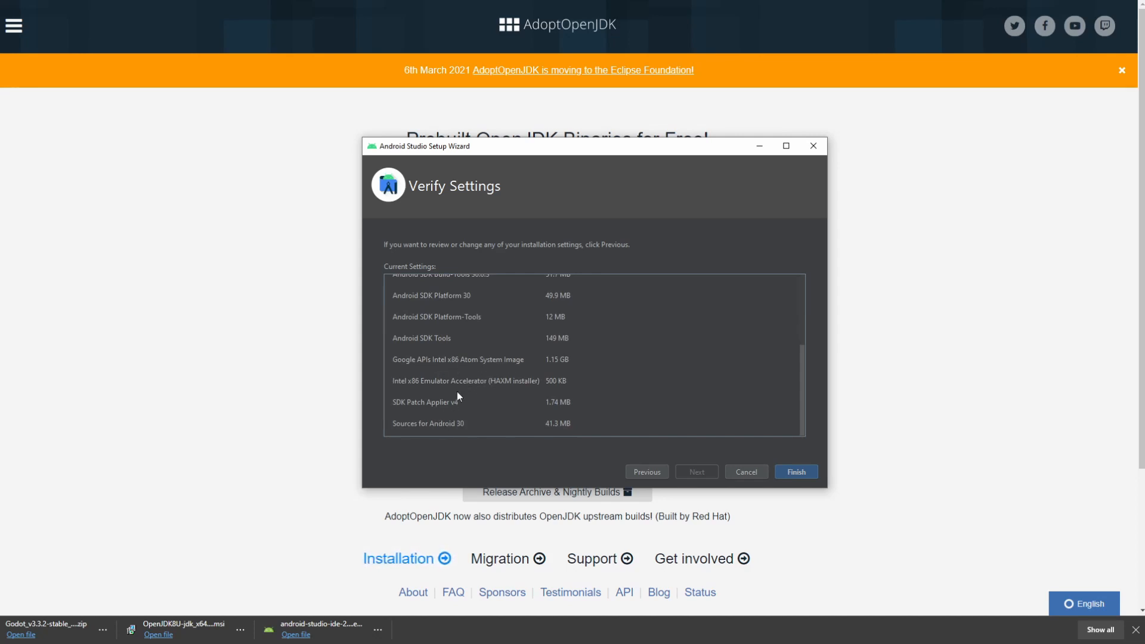
left_click(797, 473)
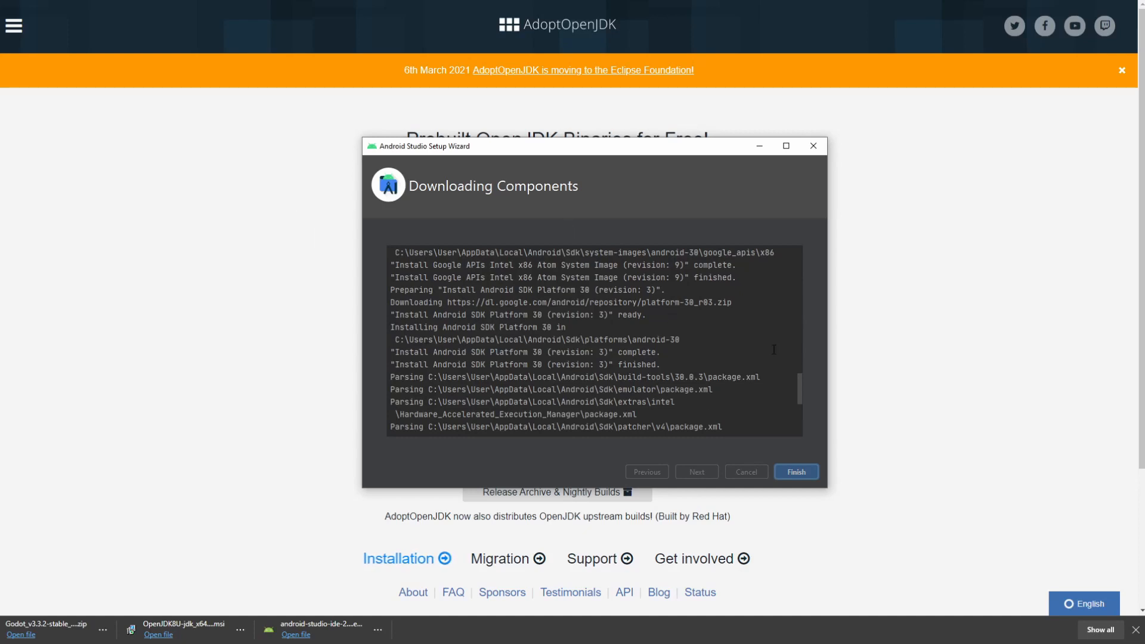
left_click(797, 472)
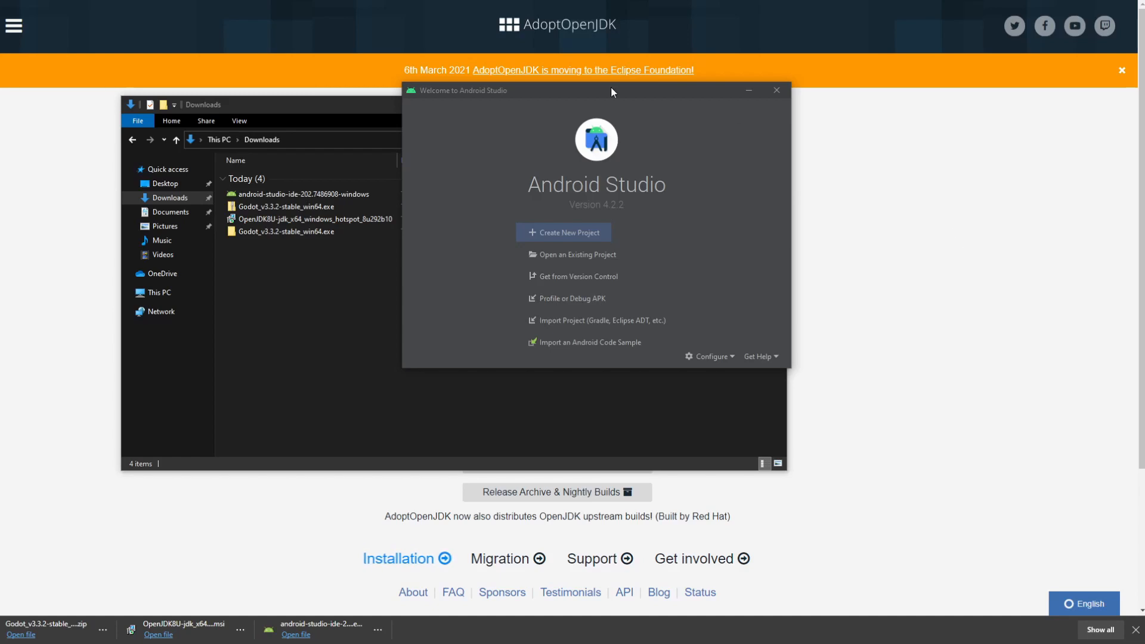
Step: Close the Android Studio welcome window and open your home folder under C:\Users
left_click(777, 90)
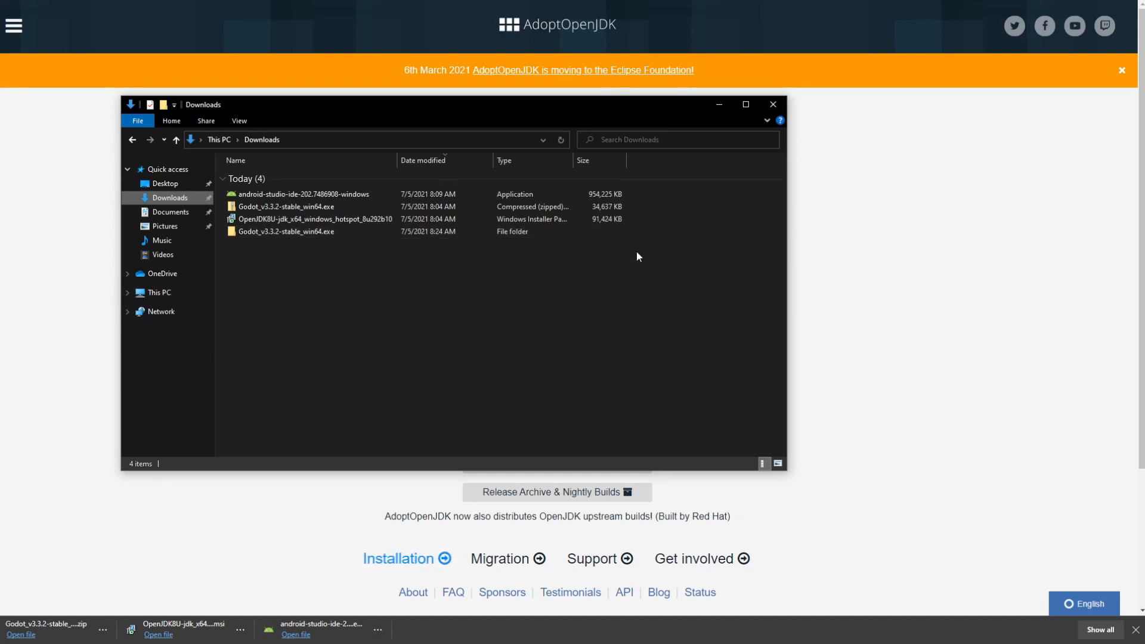
left_click(156, 292)
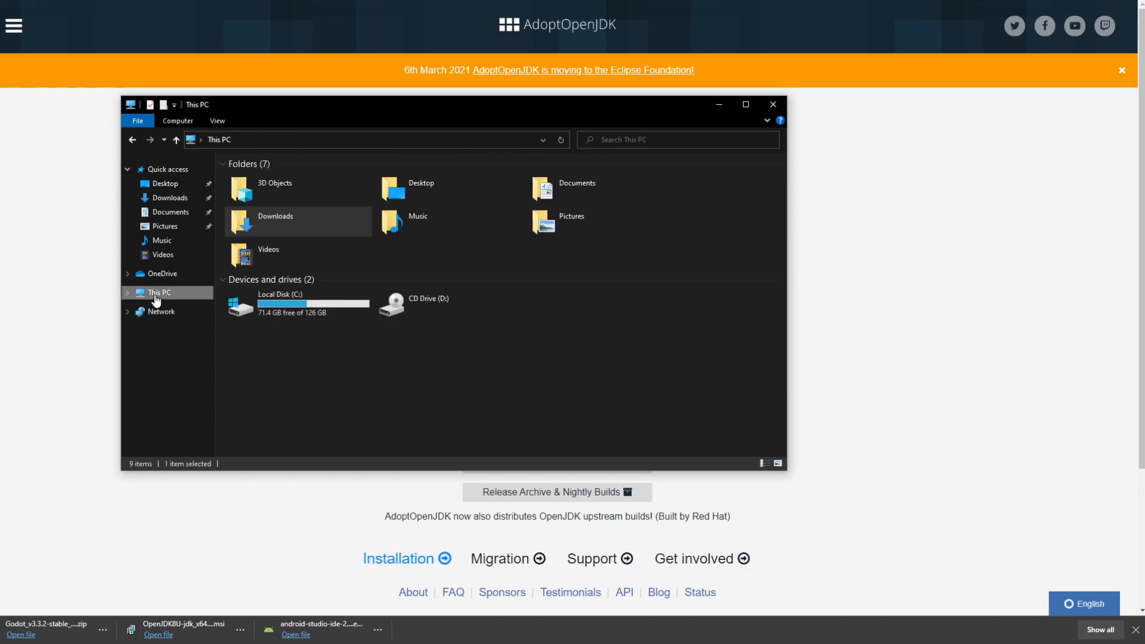
double_click(285, 306)
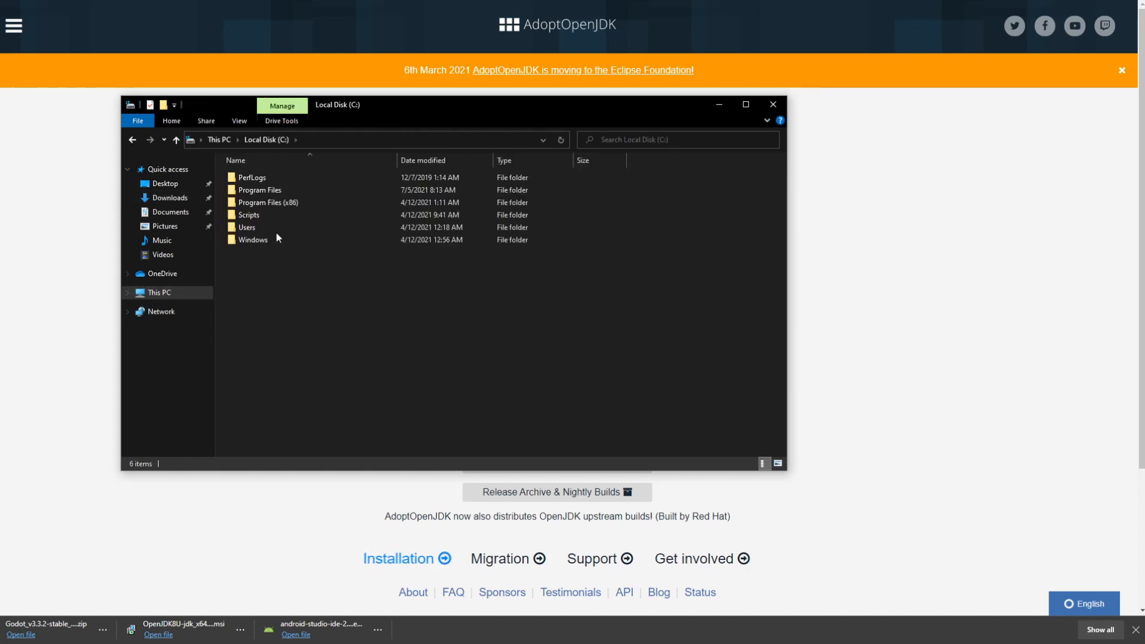
double_click(269, 227)
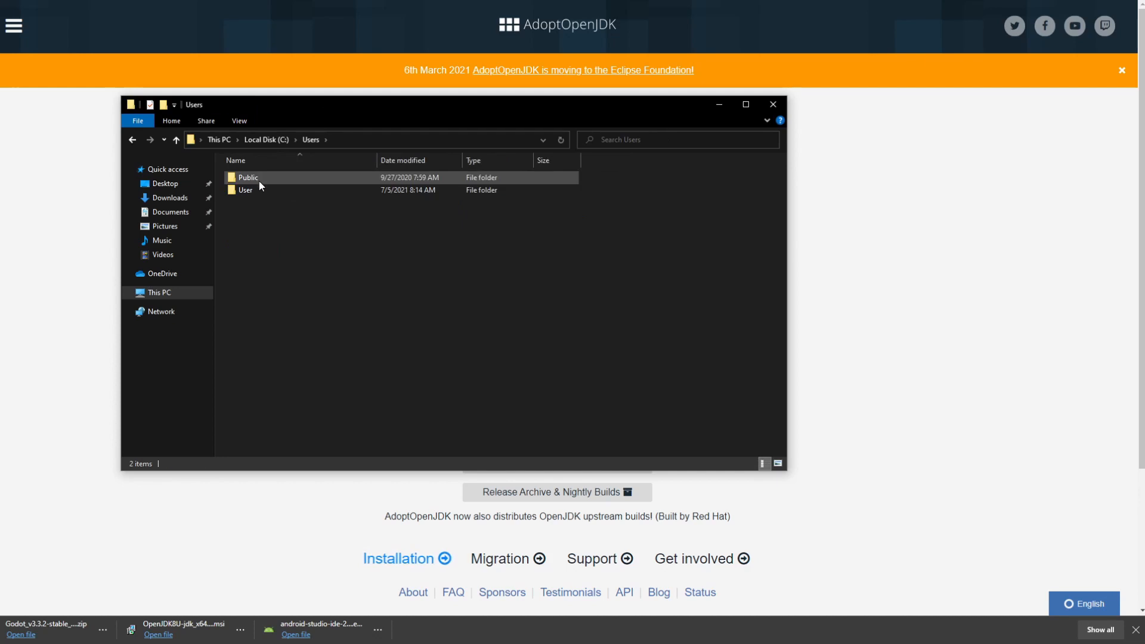
left_click(242, 193)
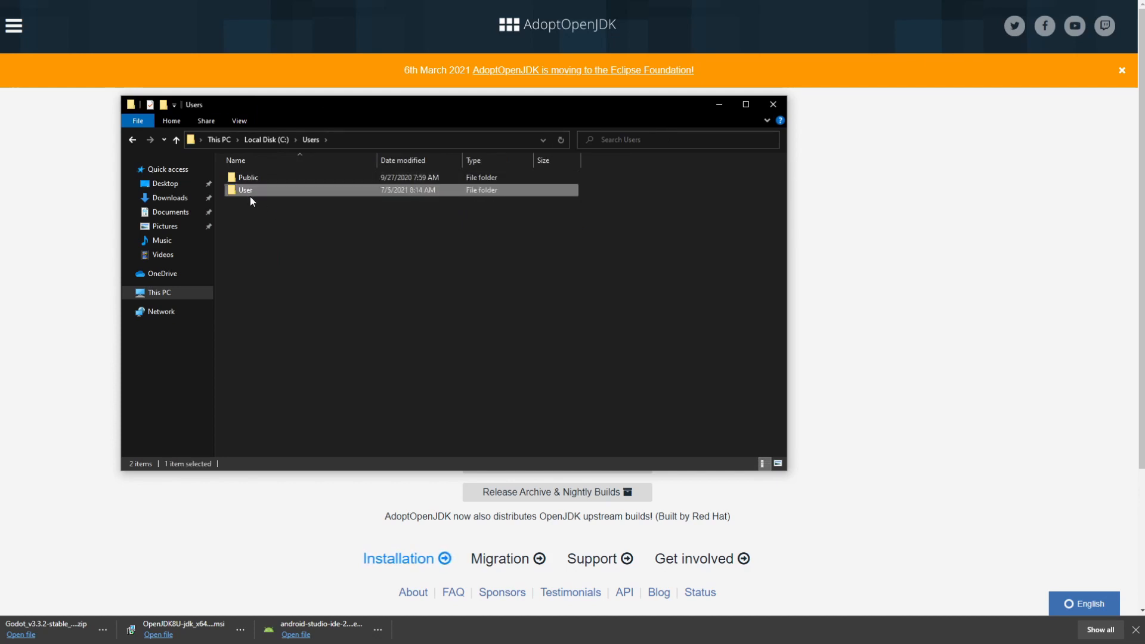
double_click(285, 189)
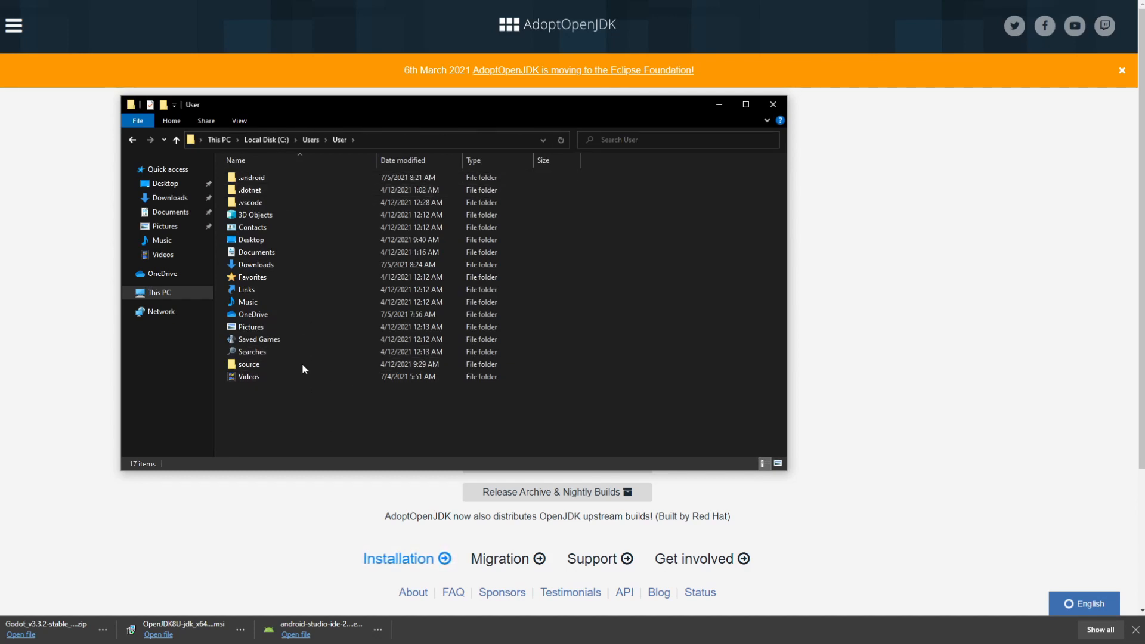
Step: Show hidden items and open AppData\Local\Android\Sdk
left_click_drag(304, 420, 289, 170)
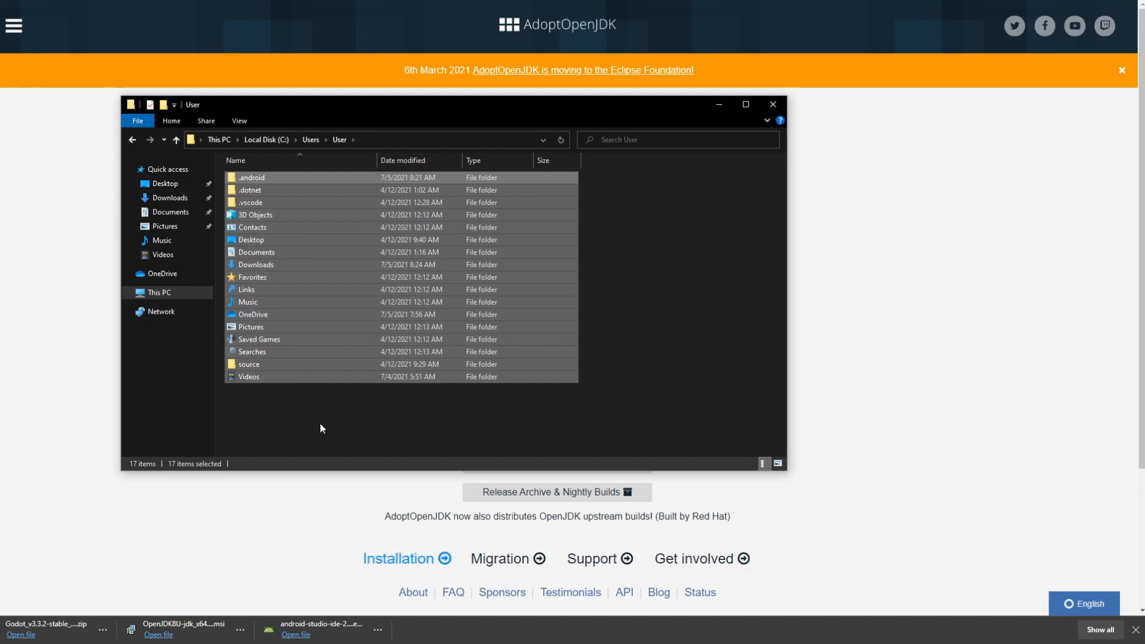
left_click(248, 124)
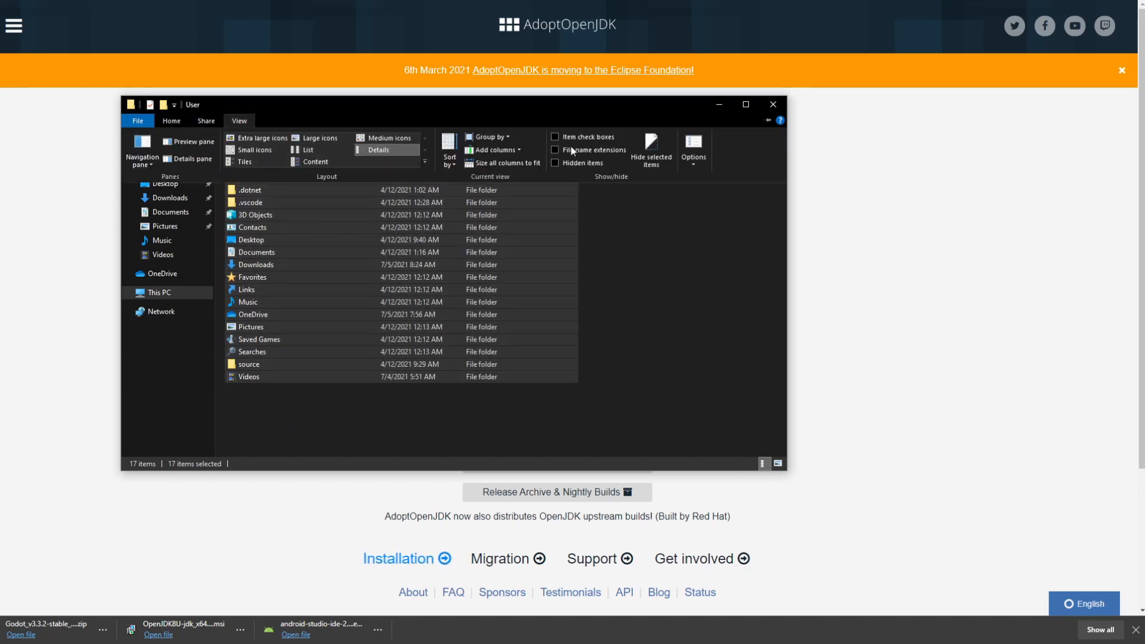
left_click(565, 162)
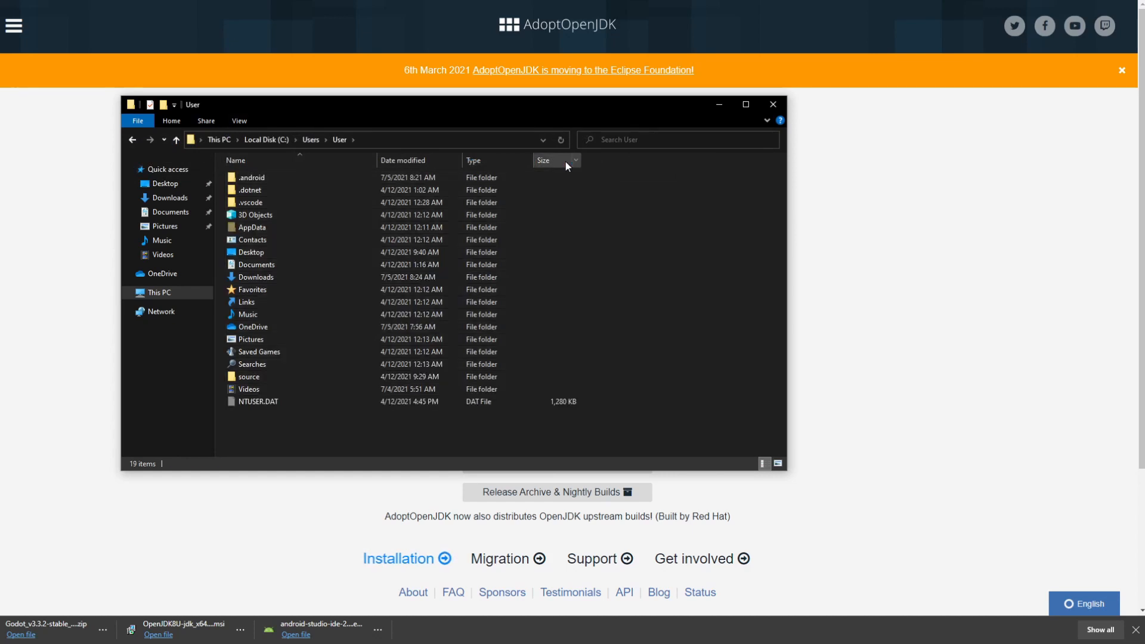
left_click(244, 229)
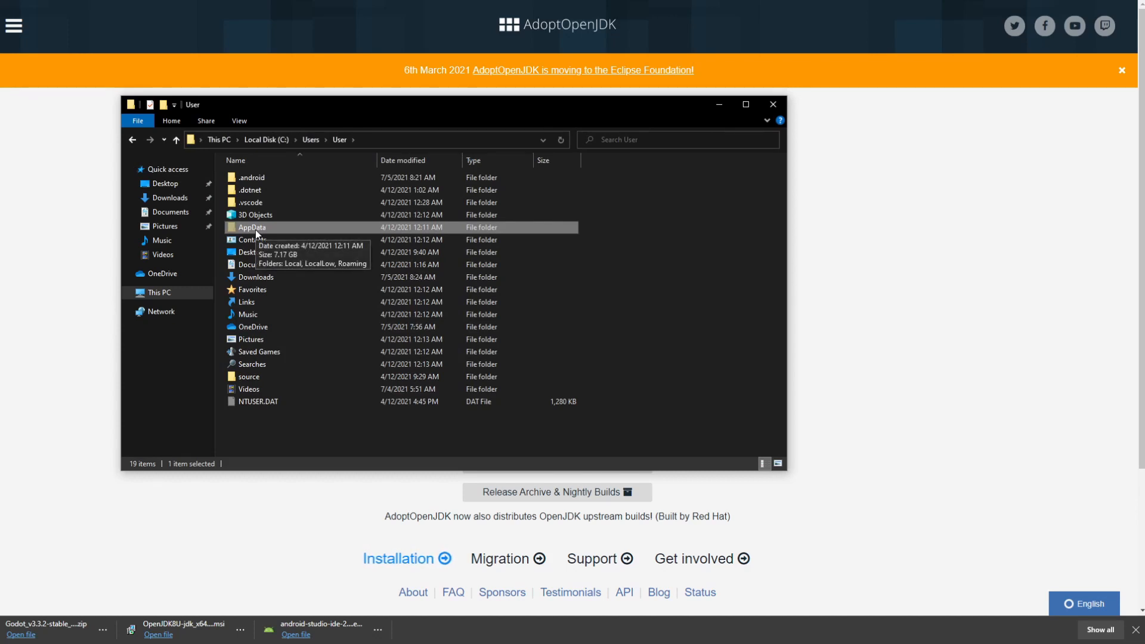
double_click(273, 230)
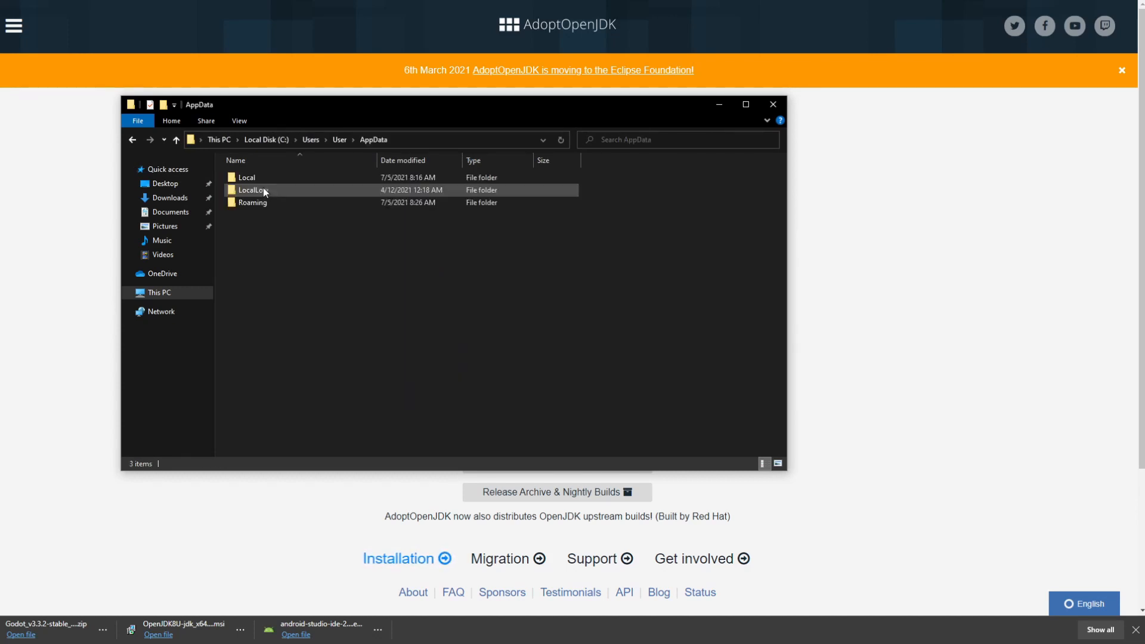
double_click(261, 177)
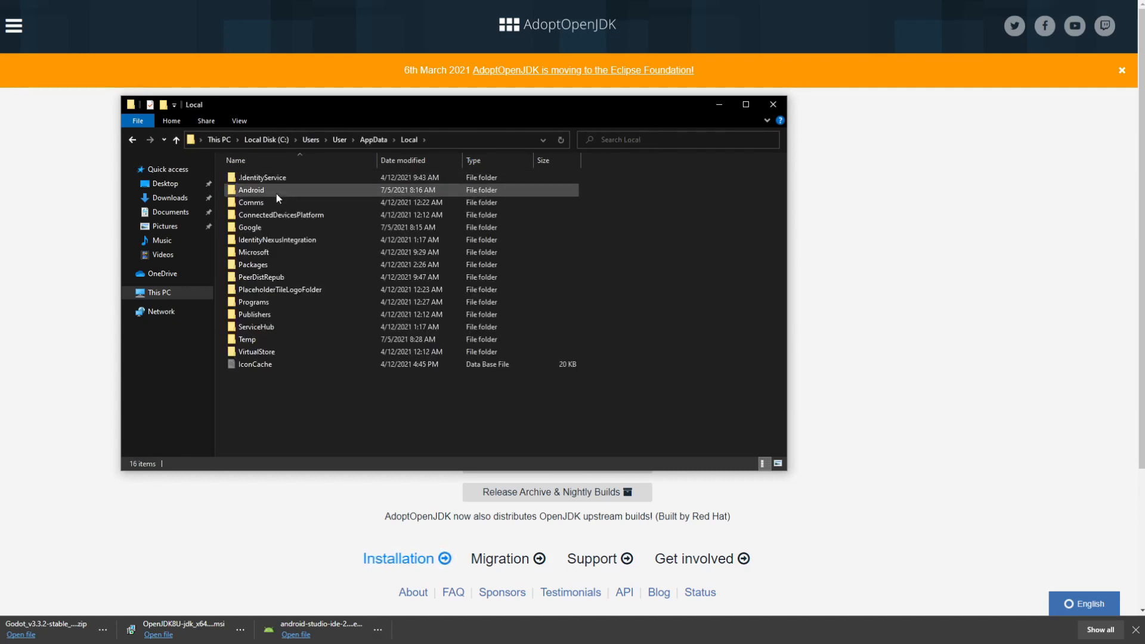
double_click(277, 191)
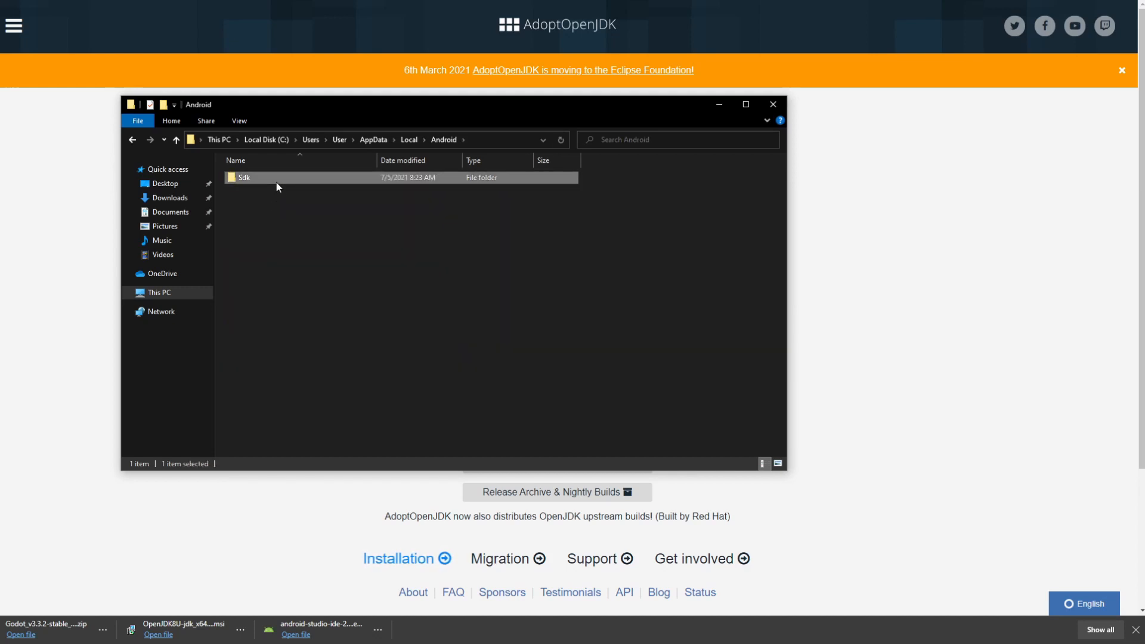
double_click(277, 181)
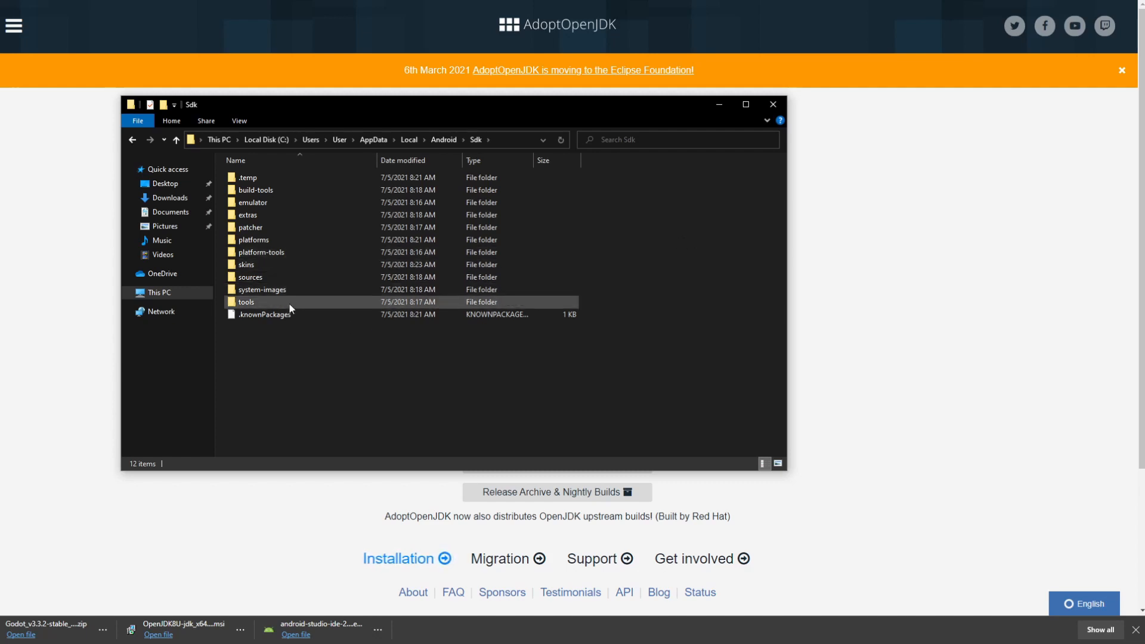
Step: Check the adb program in platform-tools, then return to the Sdk folder
left_click(301, 253)
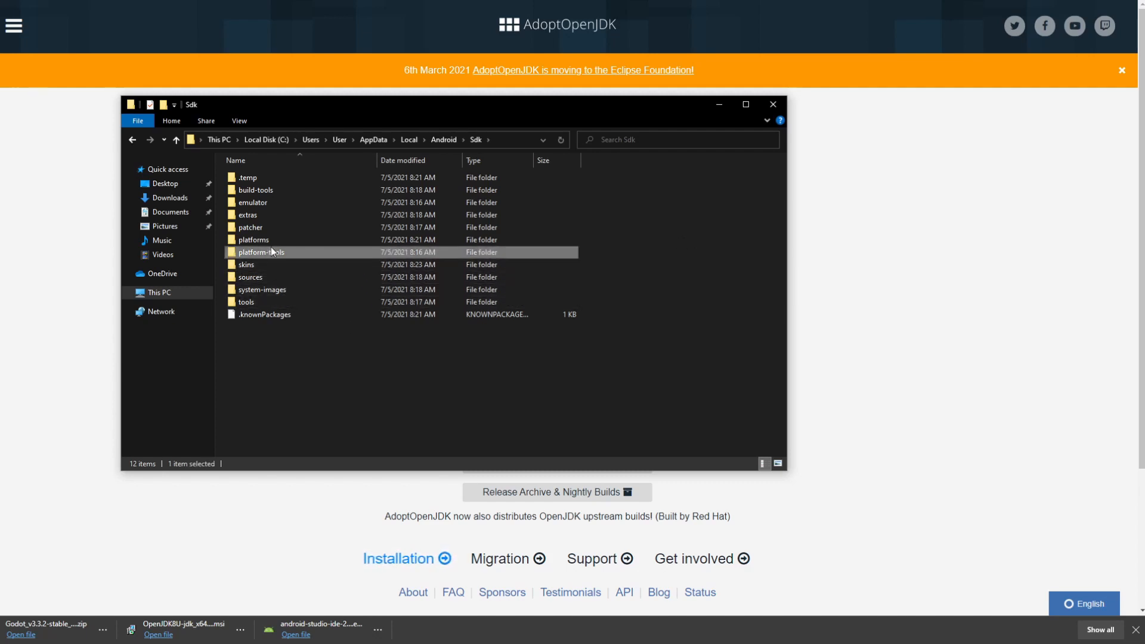
double_click(295, 253)
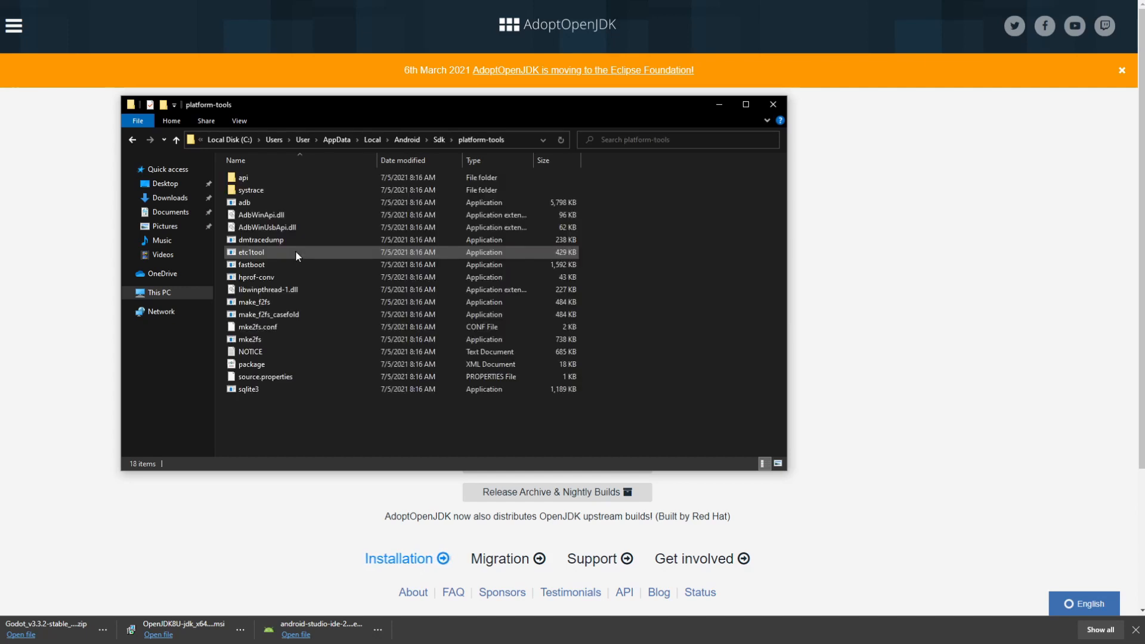
left_click(275, 203)
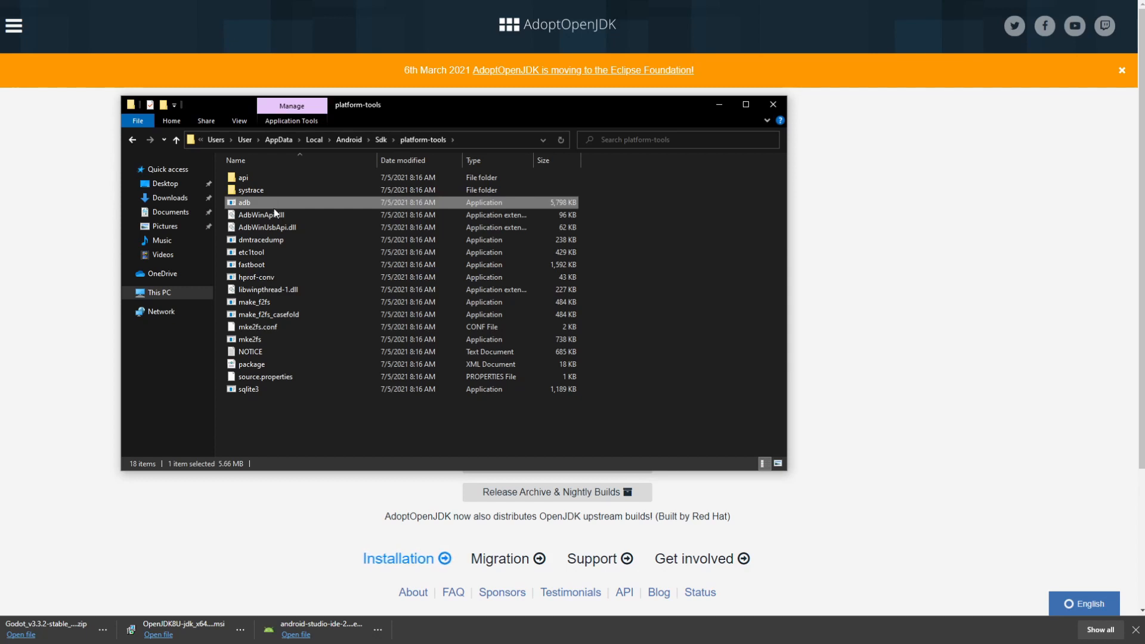
left_click(380, 139)
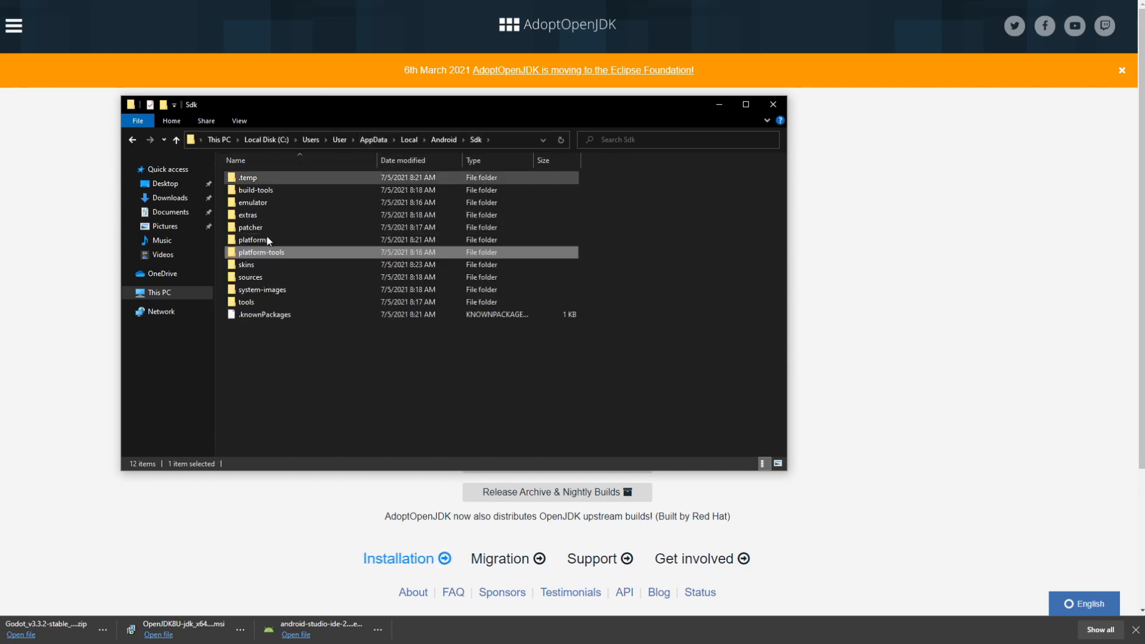
left_click_drag(274, 366, 302, 170)
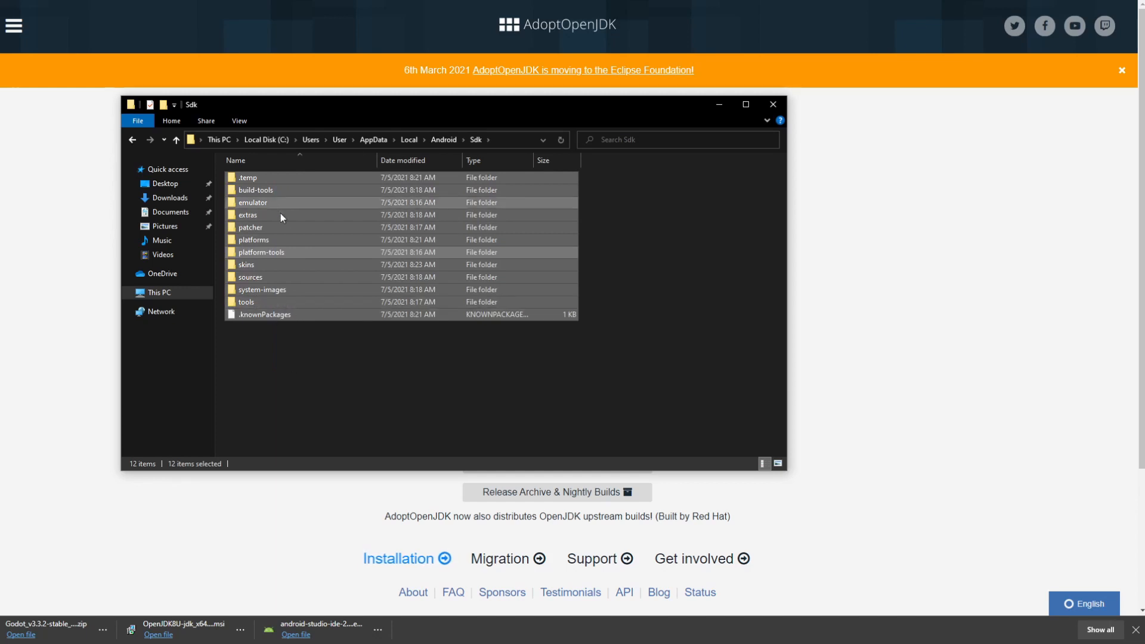
left_click(277, 339)
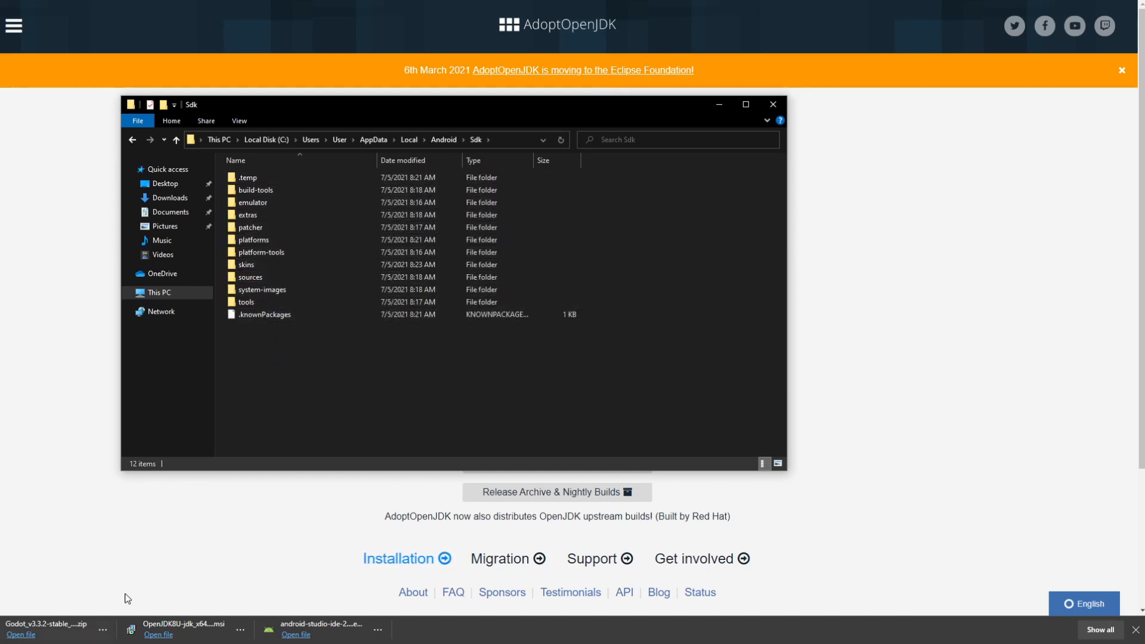
Step: Run java -version in Command Prompt, confirming OpenJDK 1.8.0_292
key("super")
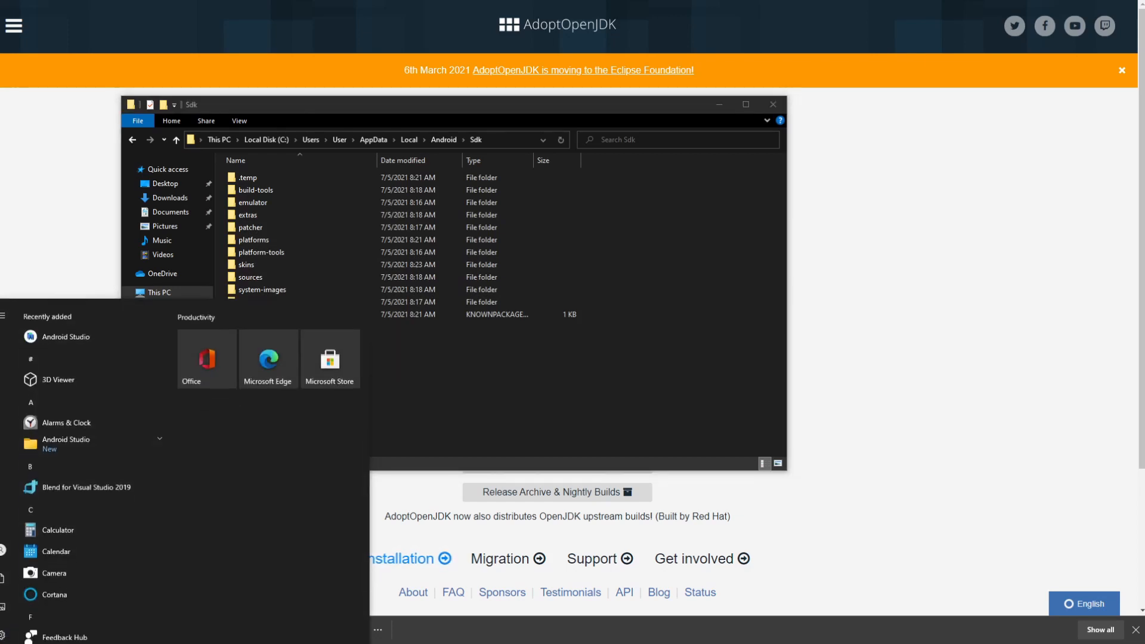
type("cmd")
key("Return")
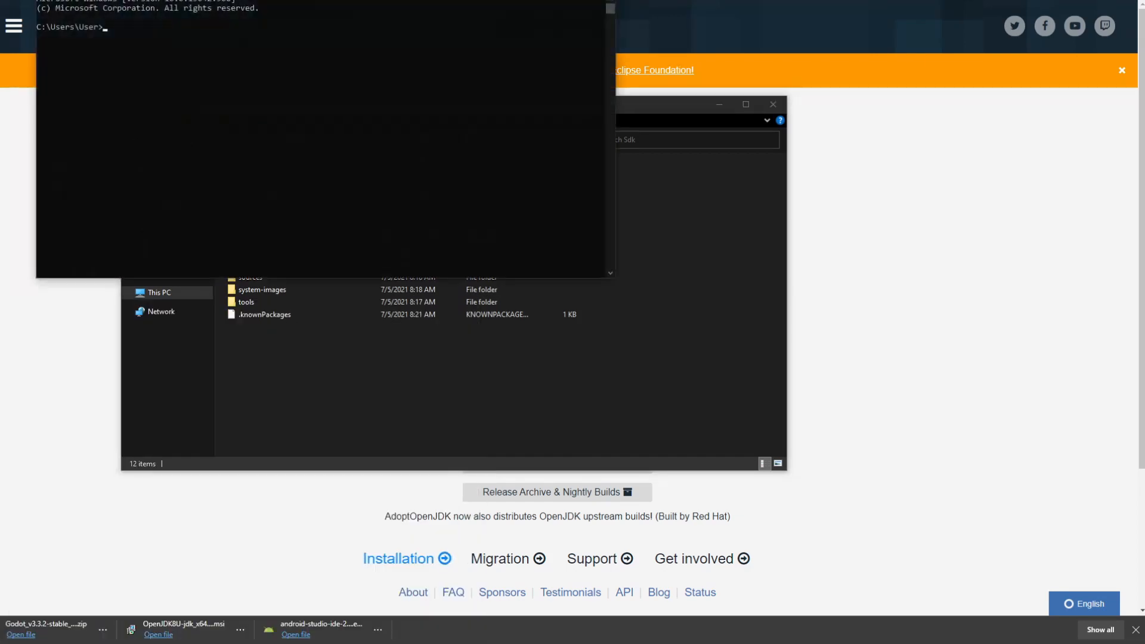
left_click_drag(187, 1, 382, 23)
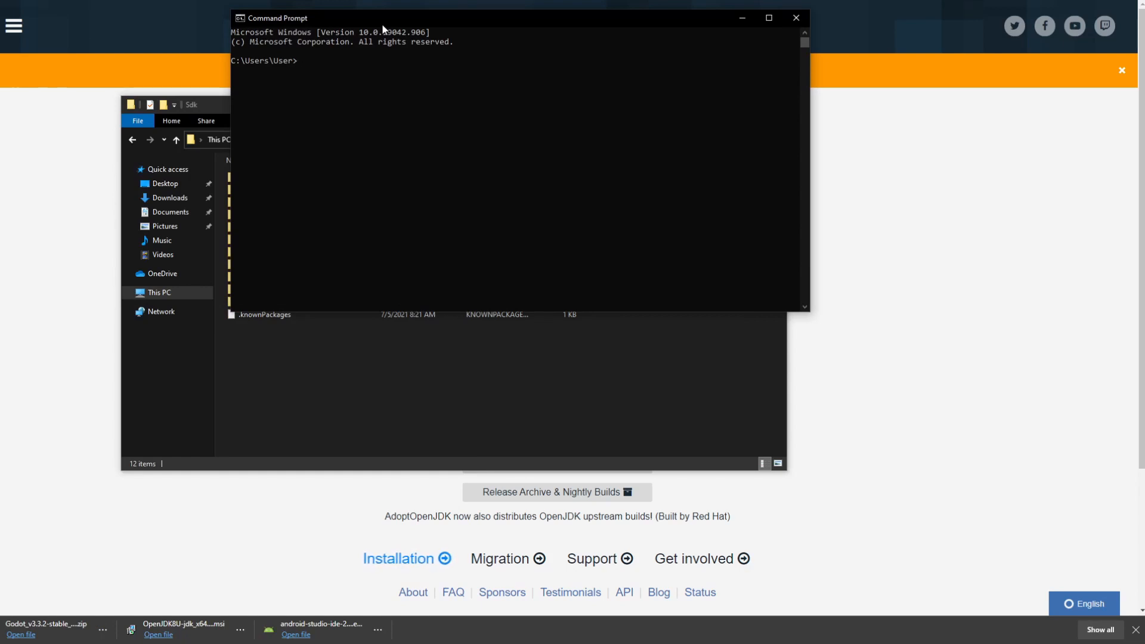
type("java -version")
key("Return")
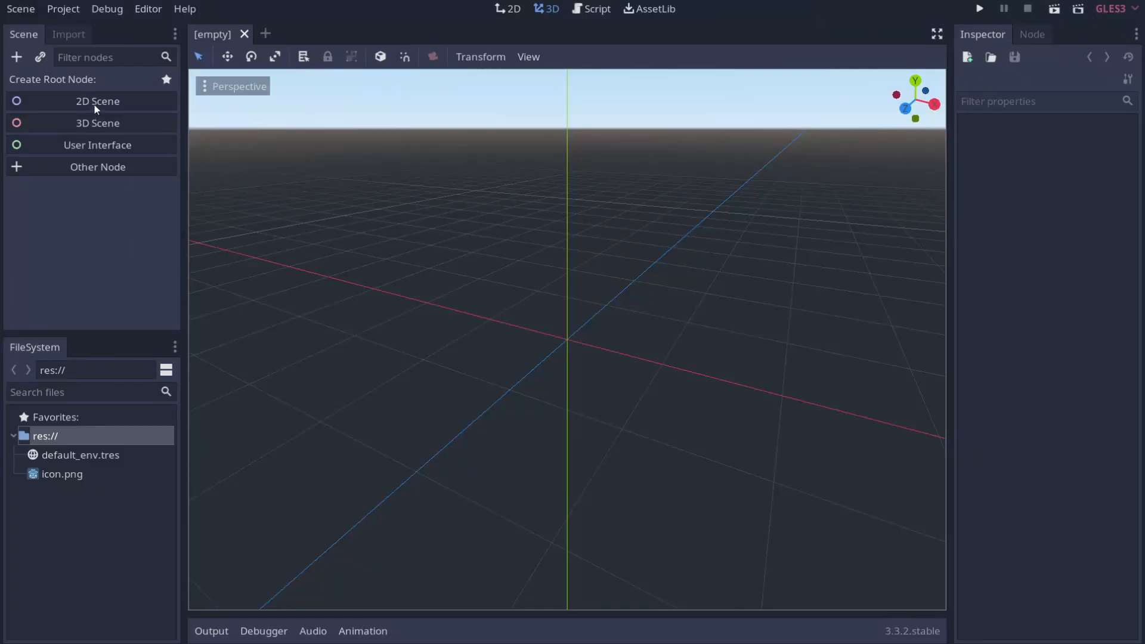
Step: Create a Control root scene with an enlarged Button child node
left_click(104, 146)
right_click(78, 85)
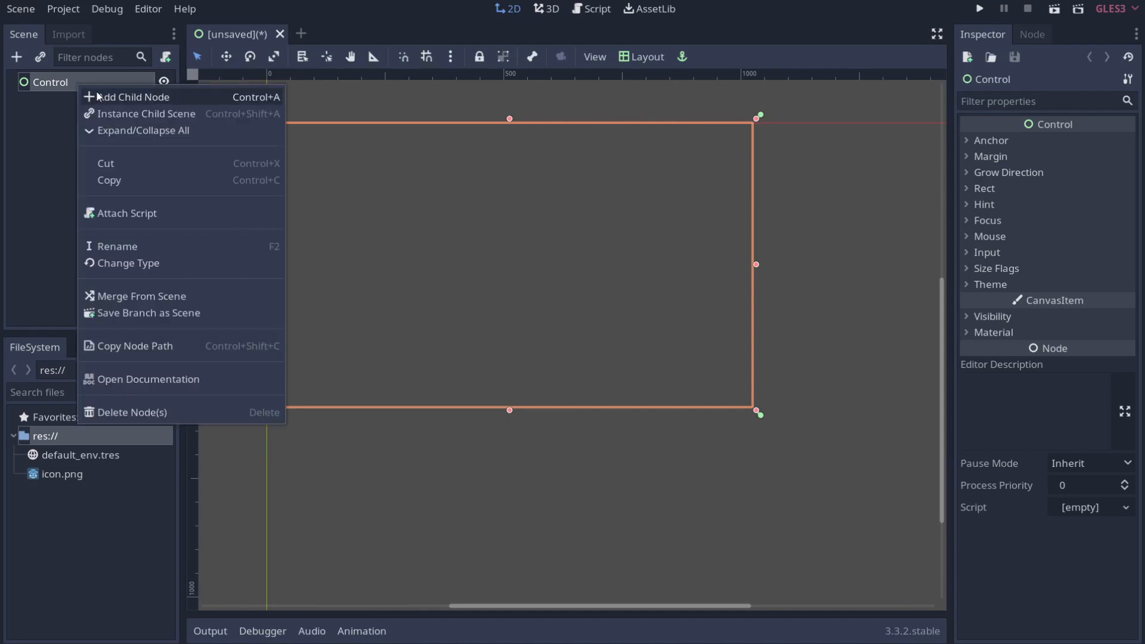
left_click(99, 97)
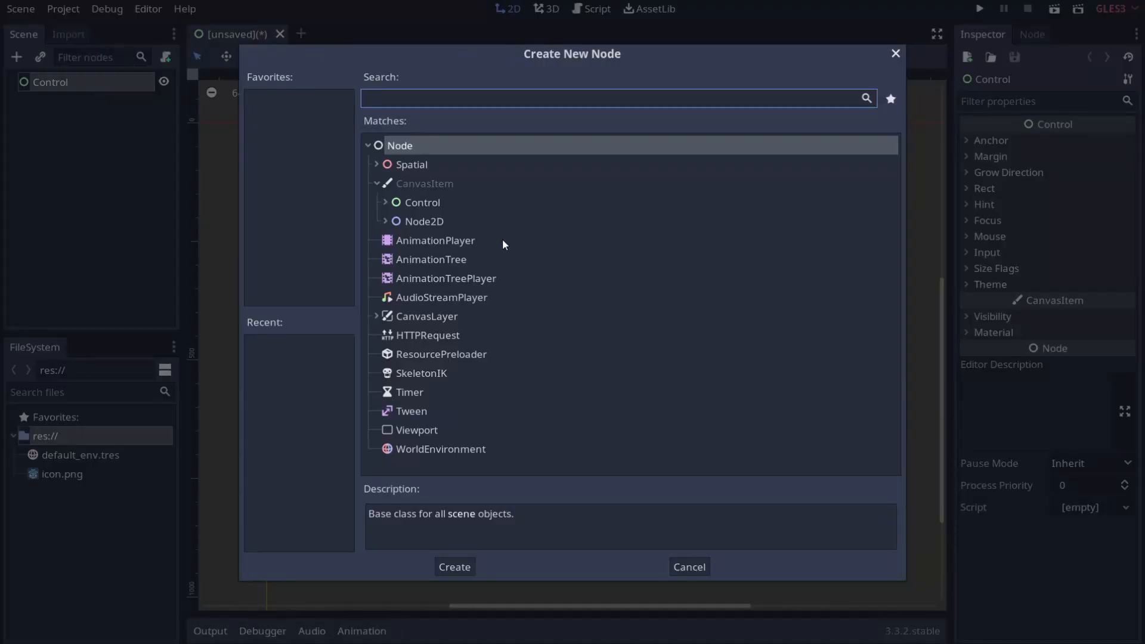
type("button")
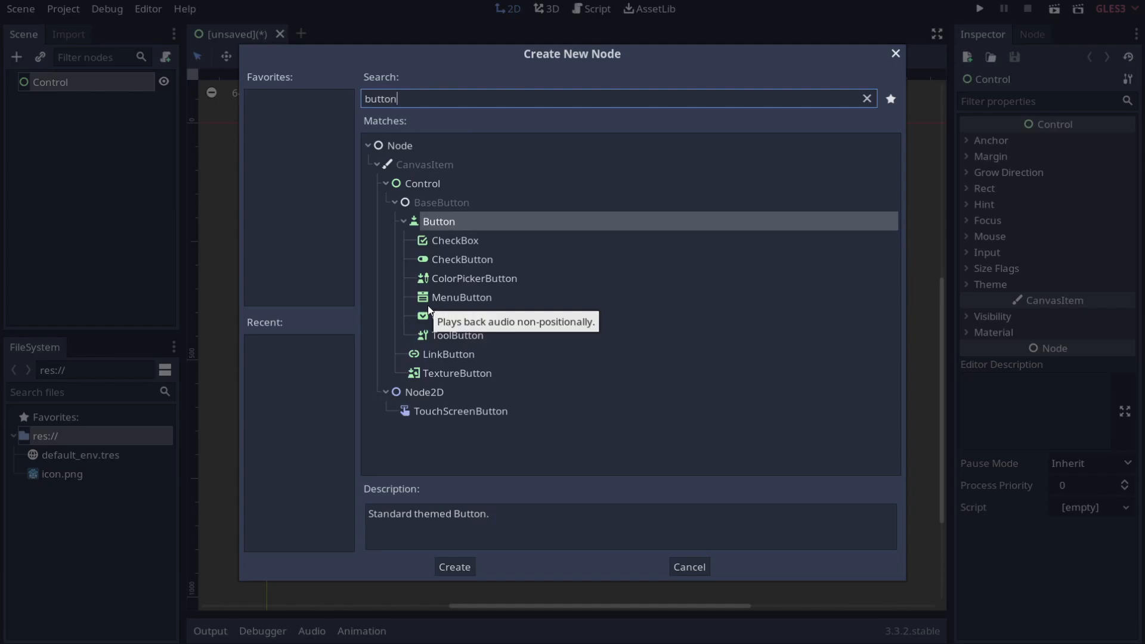
key("Return")
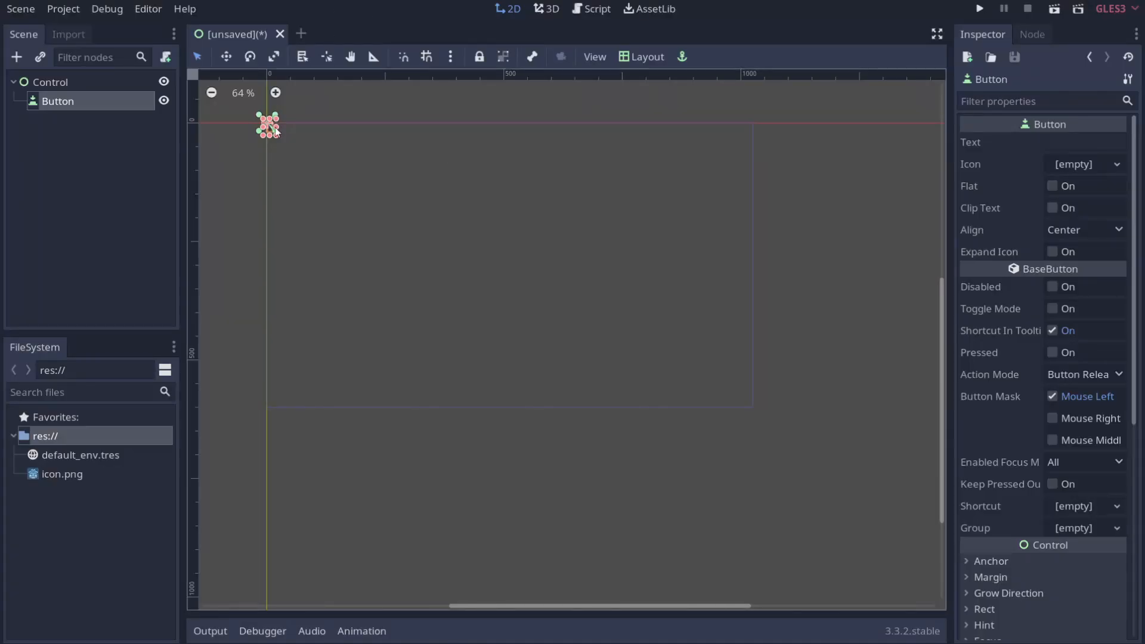
left_click_drag(305, 137, 504, 234)
left_click_drag(432, 195, 421, 178)
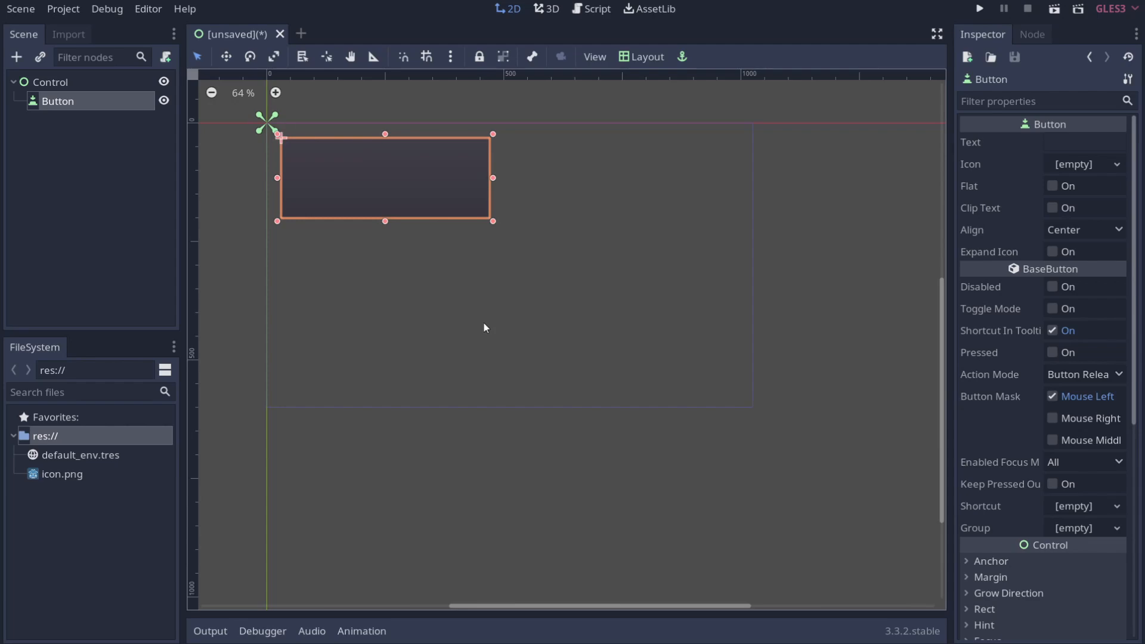
Step: Save the scene as TestExportScene.tscn
key("ctrl+s")
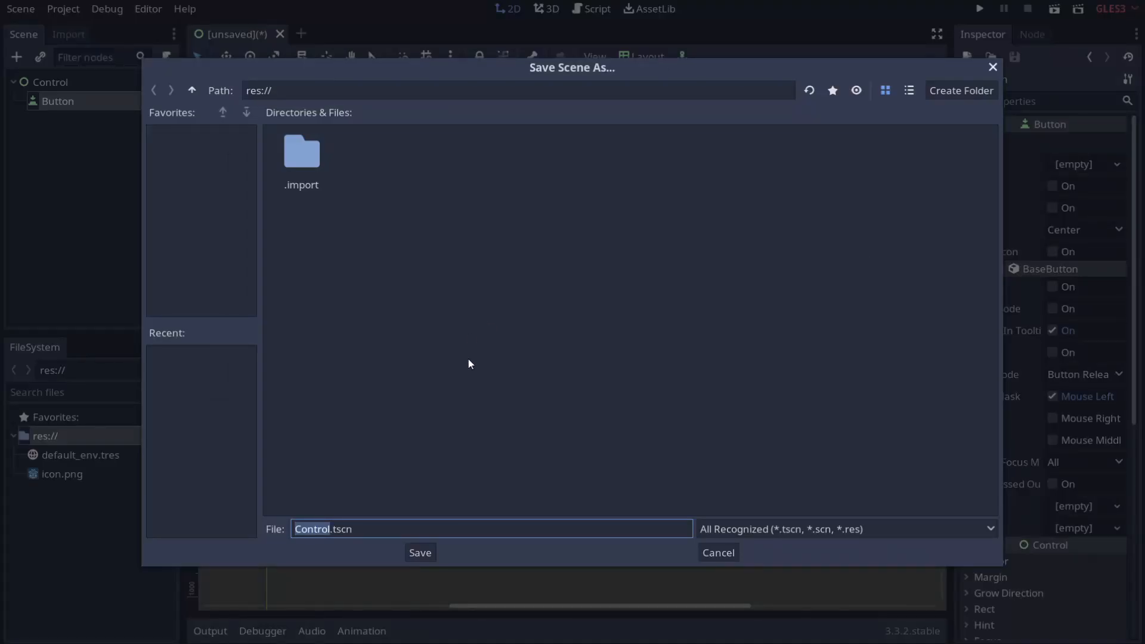
type("TestExportScene")
key("Return")
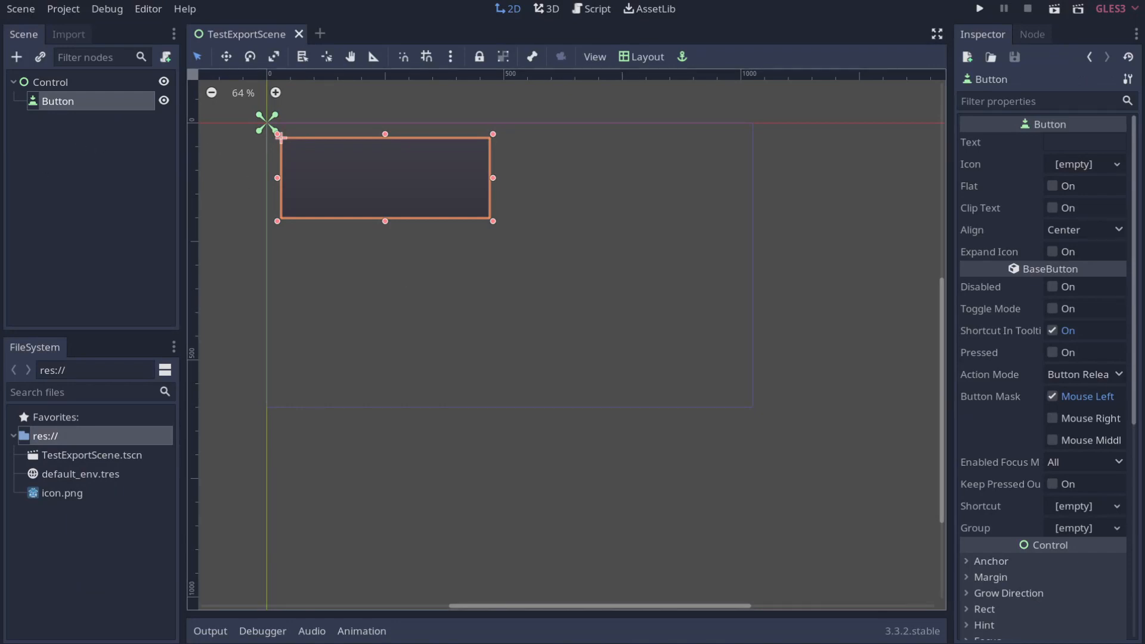
Step: Open Editor Settings and select the Export > Android category
left_click(148, 9)
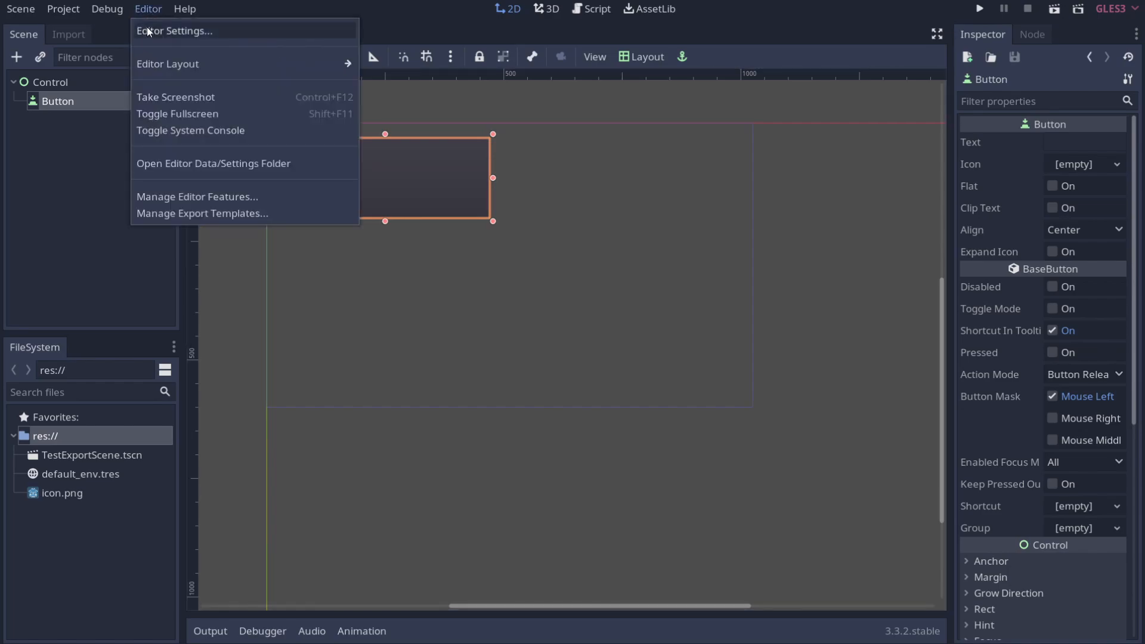
left_click(147, 27)
scroll(332, 205, "down", 5)
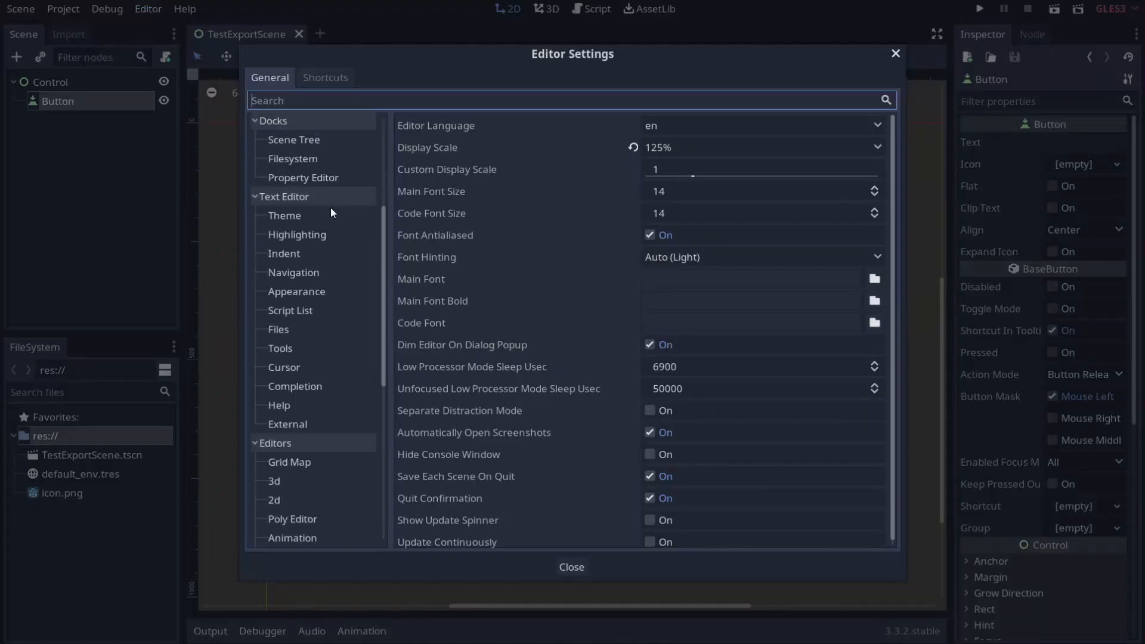
scroll(330, 207, "down", 6)
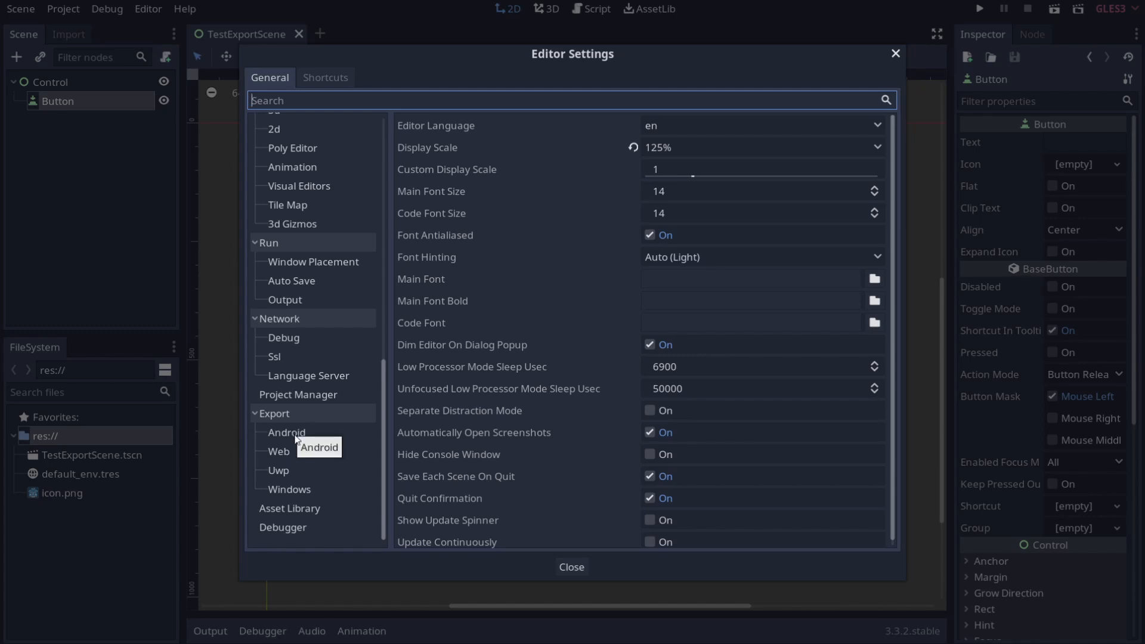
left_click(309, 432)
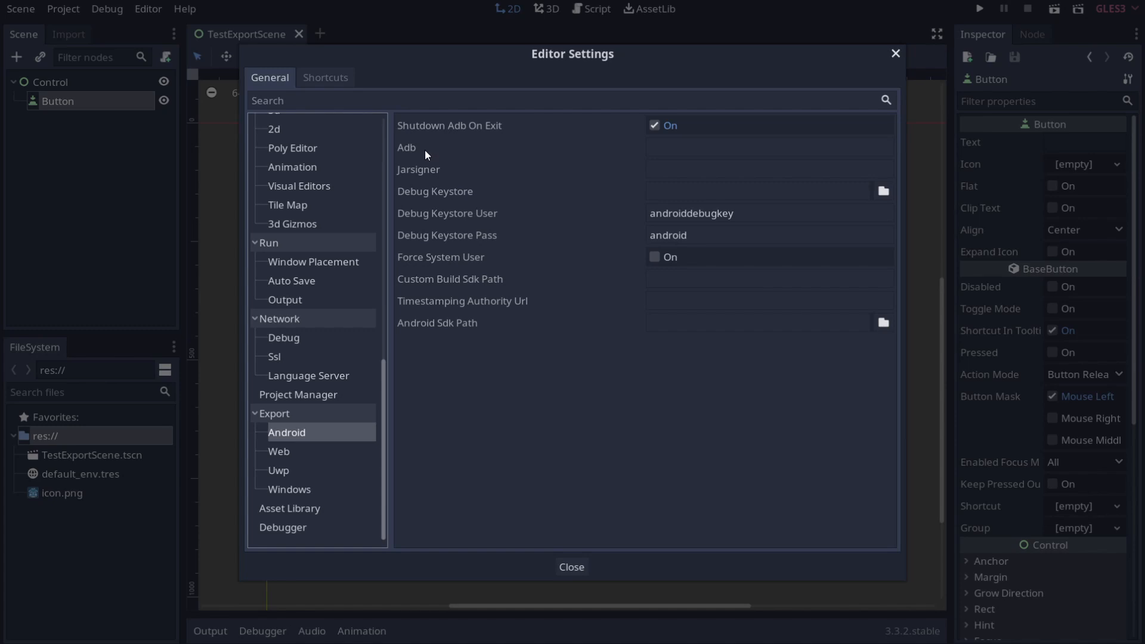
left_click(686, 169)
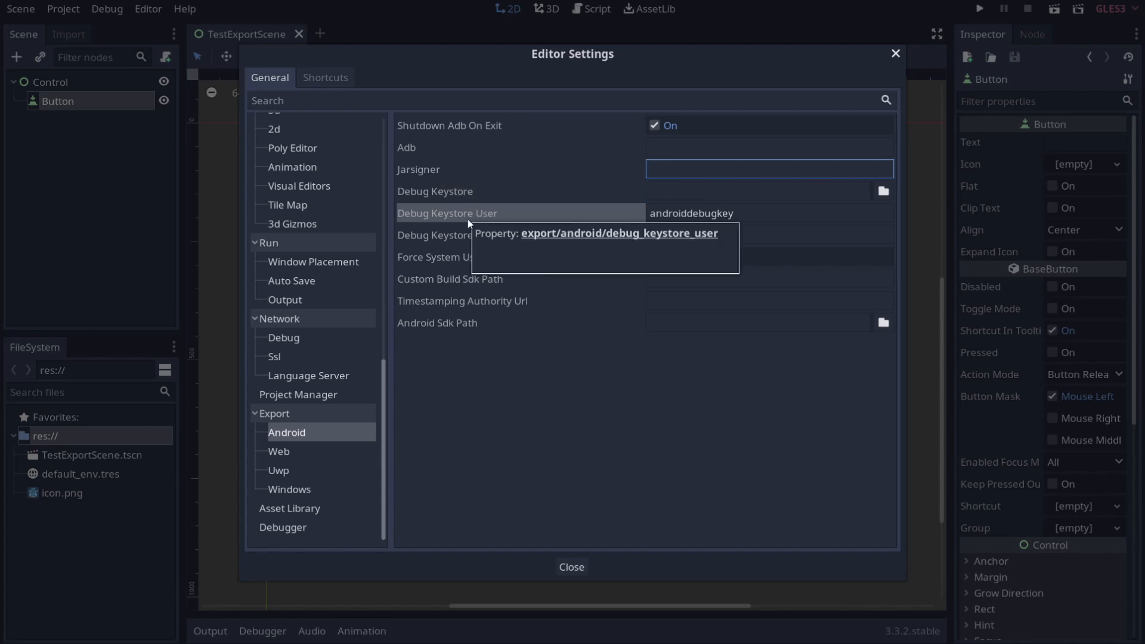
left_click_drag(756, 218, 581, 219)
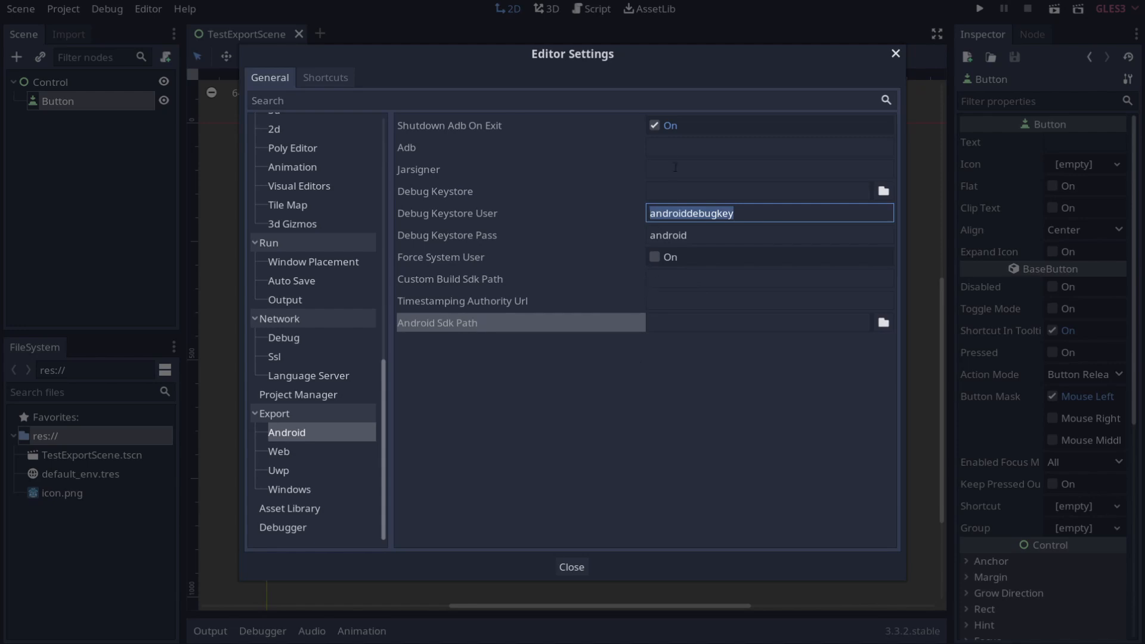
Step: In File Explorer, browse C: to the user's AppData\Local folder with hidden items shown
left_click(680, 148)
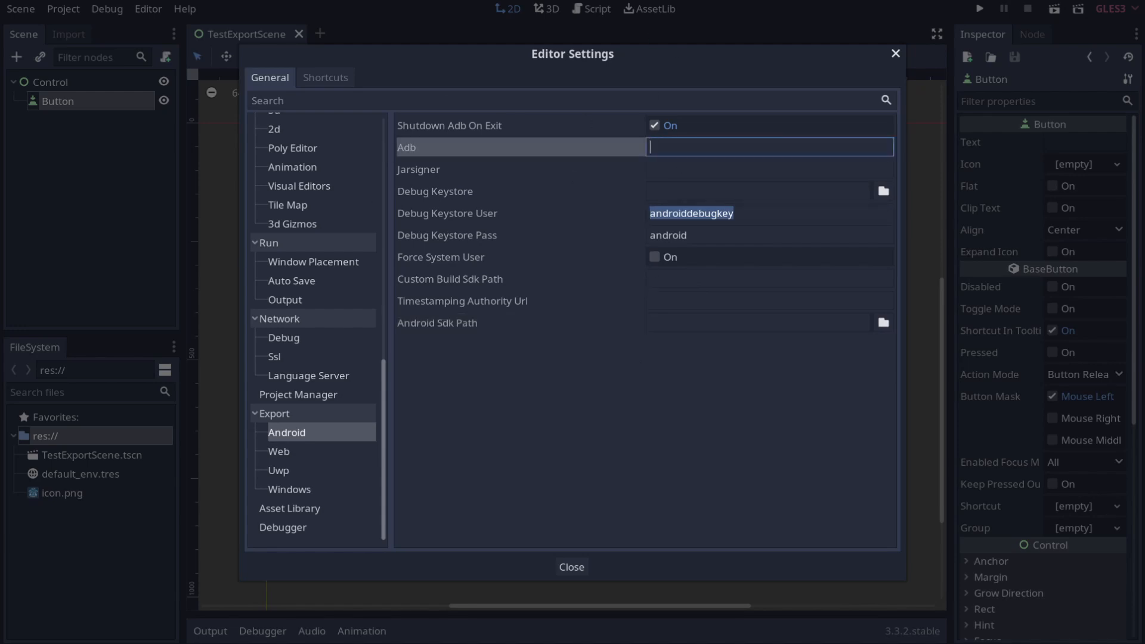
key("super+e")
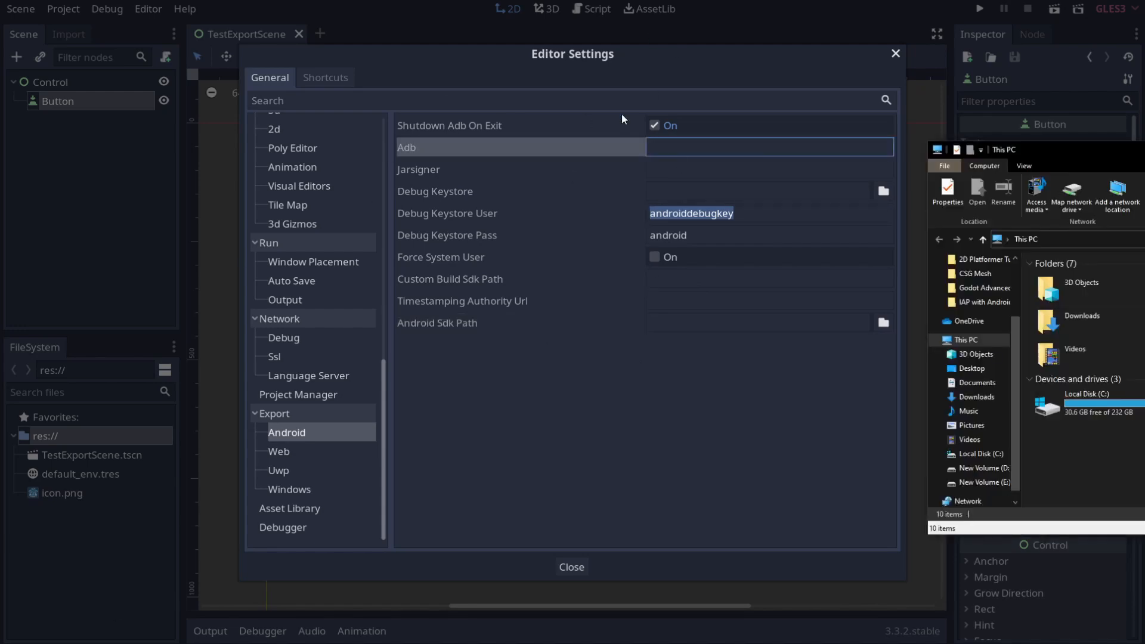
left_click_drag(1144, 150, 451, 87)
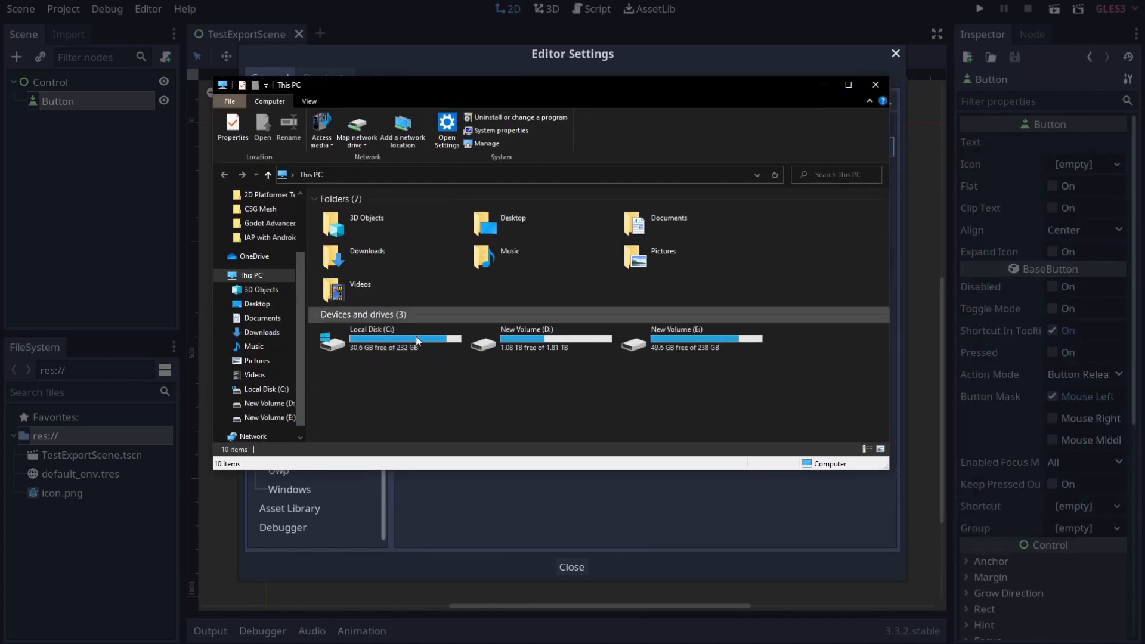
scroll(263, 330, "up", 2)
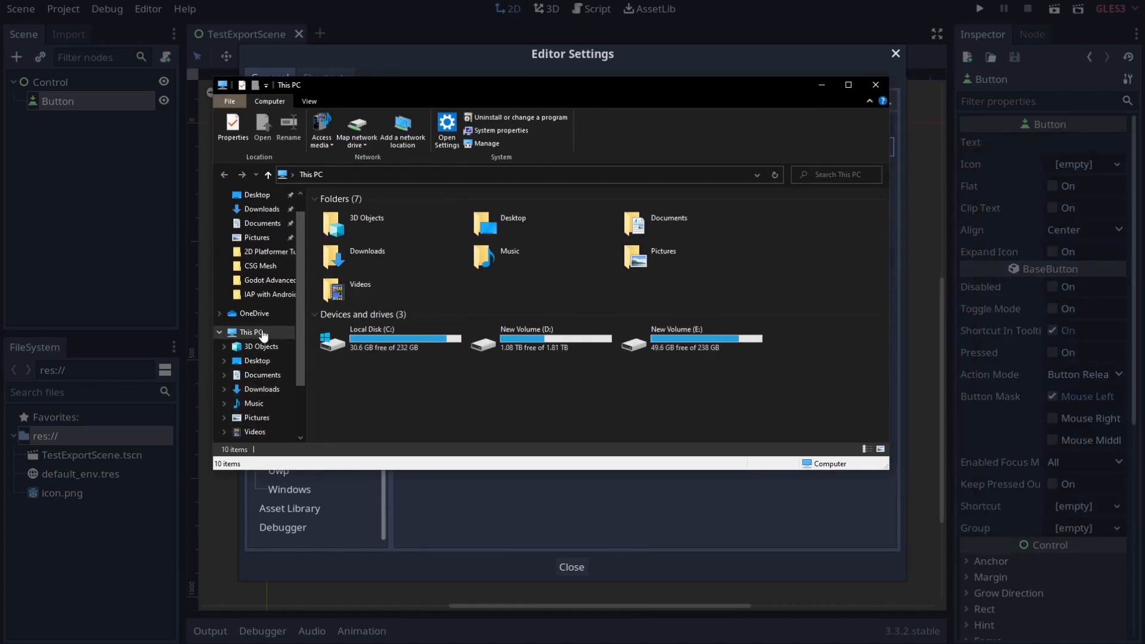
scroll(258, 325, "down", 2)
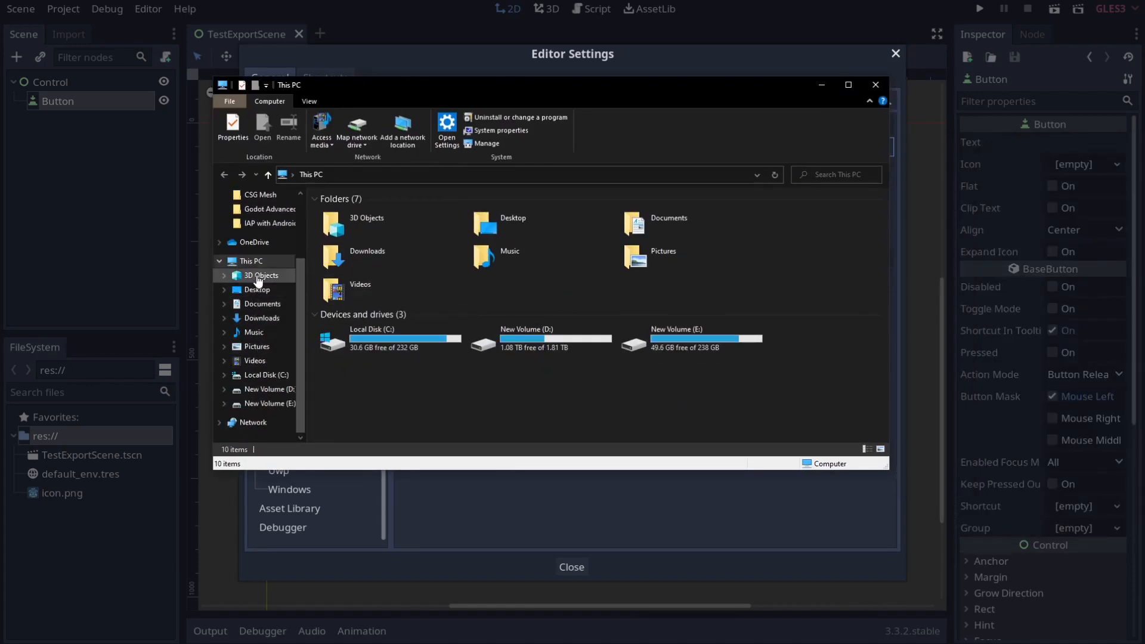
left_click(263, 374)
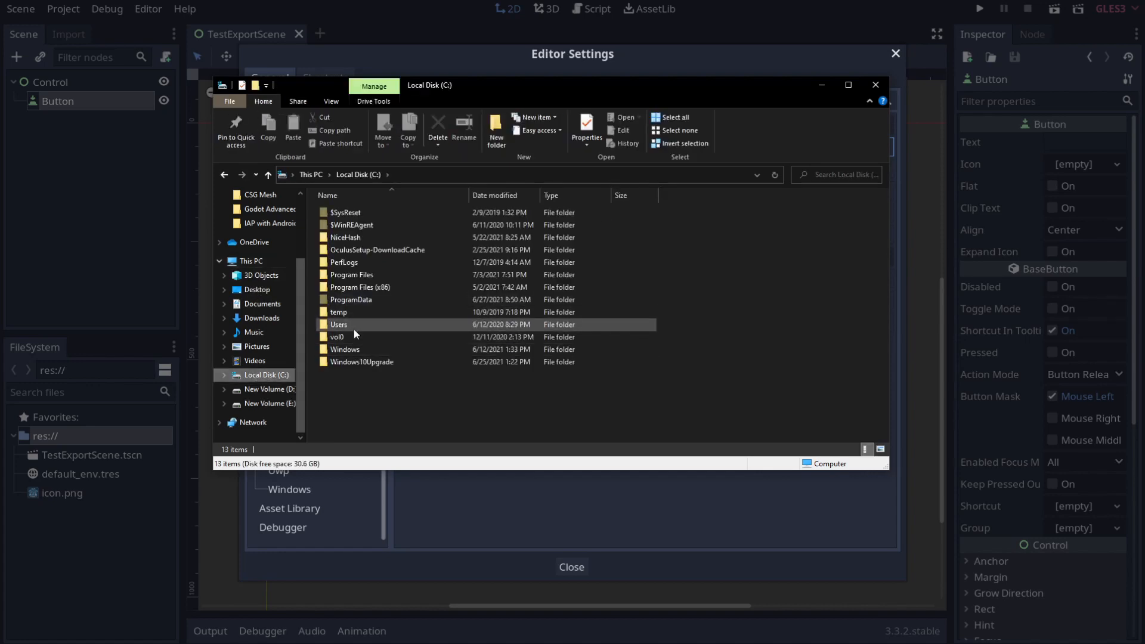
double_click(354, 327)
double_click(352, 237)
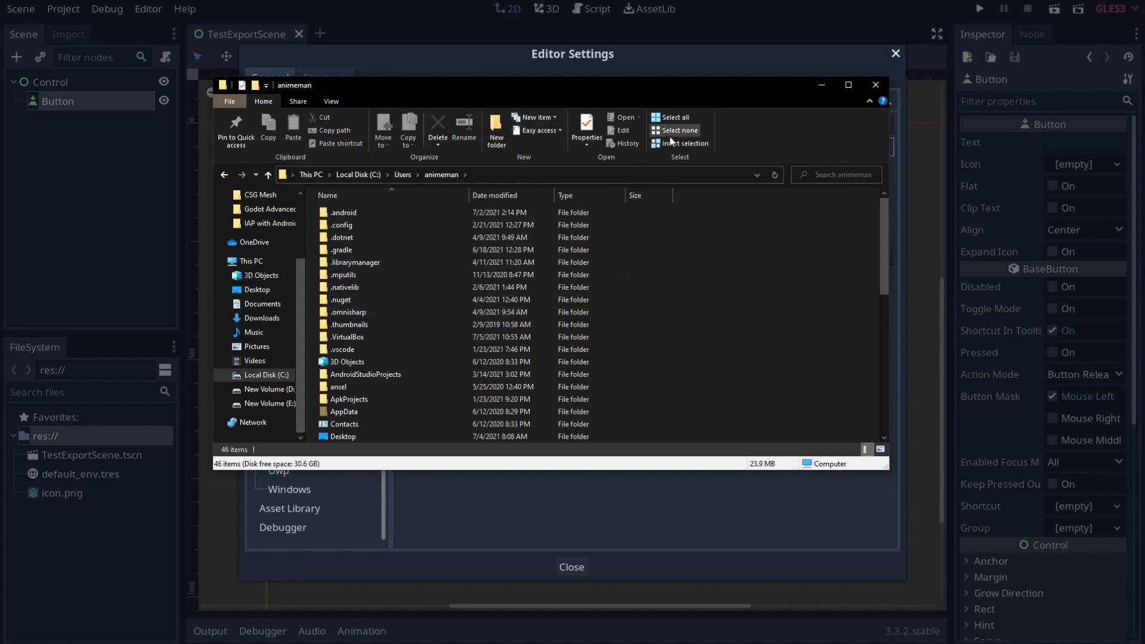
left_click(332, 102)
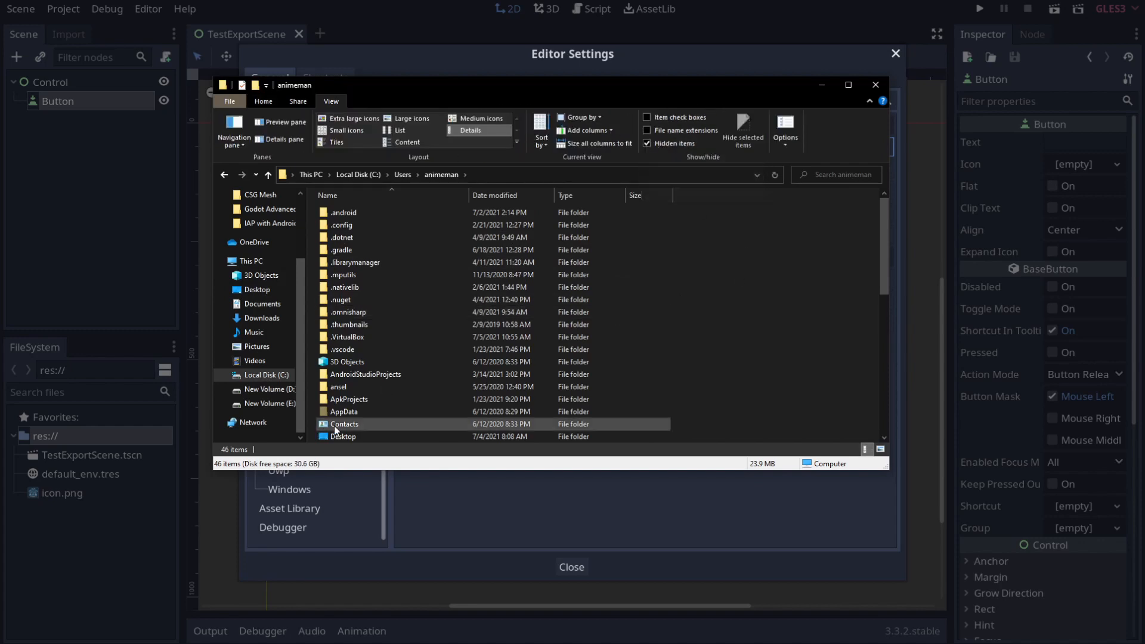
double_click(370, 412)
left_click(342, 214)
double_click(342, 213)
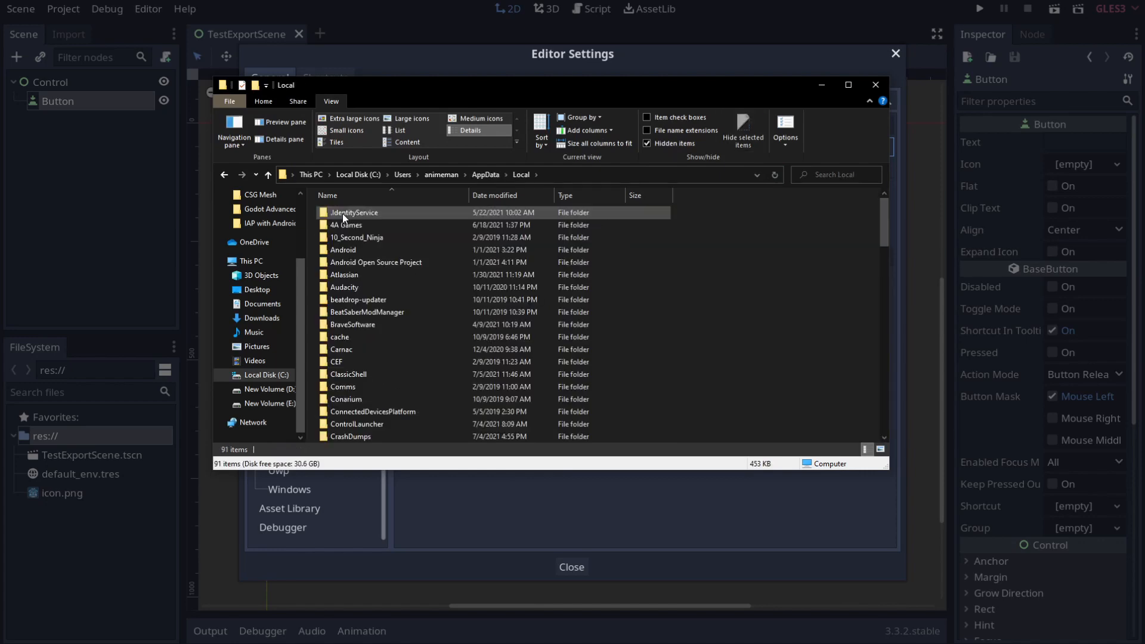
Step: Go into Android\Sdk\platform-tools and select the adb program
scroll(370, 370, "down", 4)
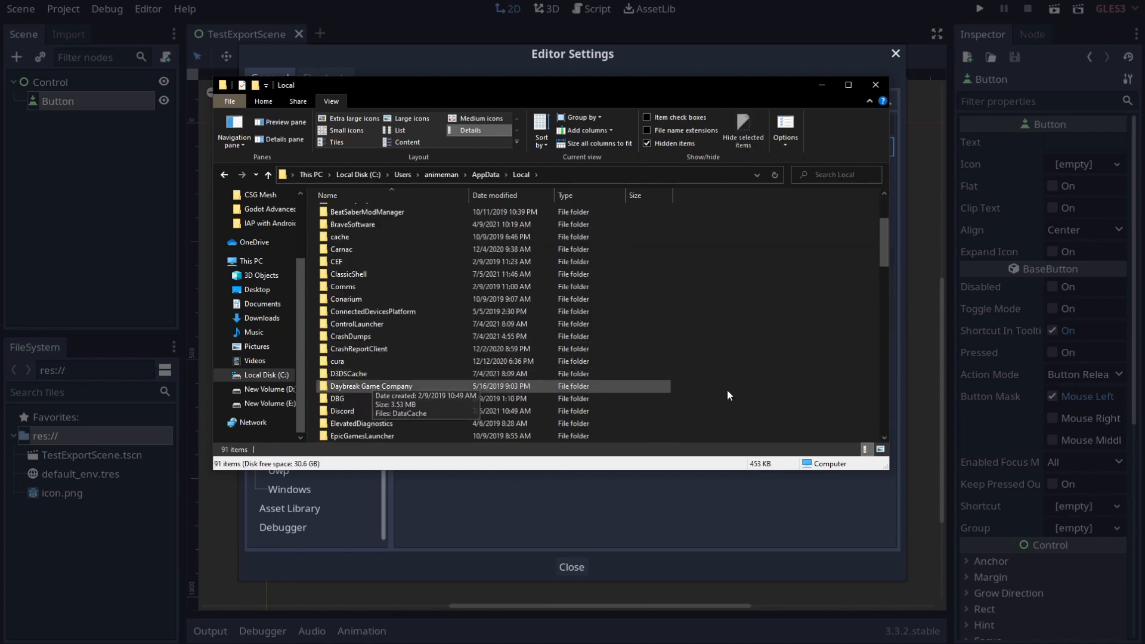
scroll(367, 220, "up", 3)
double_click(363, 249)
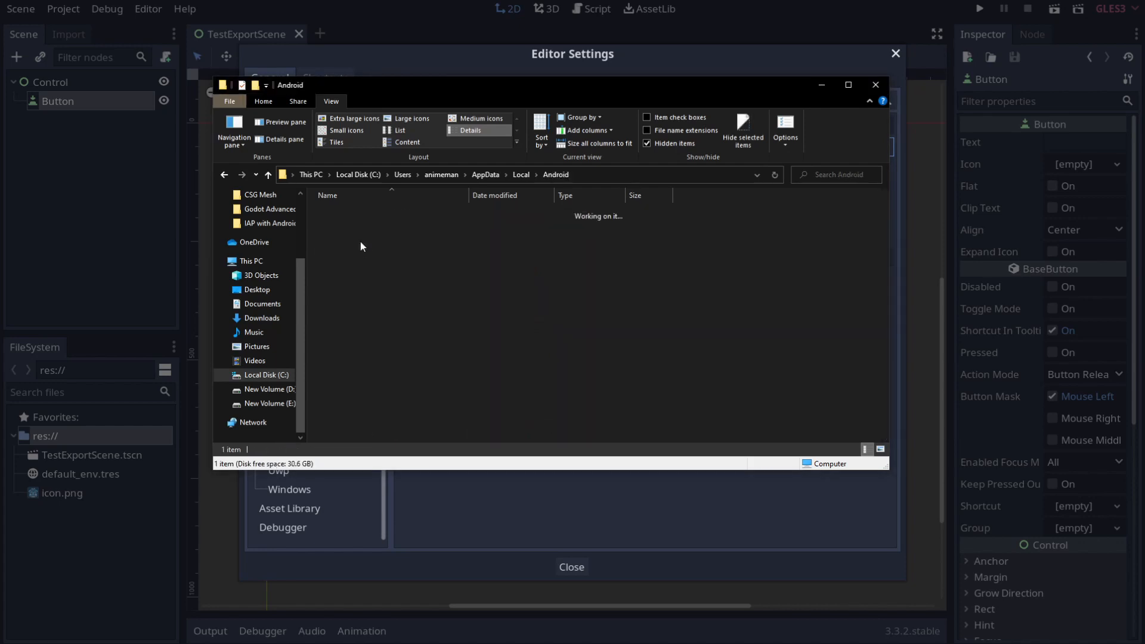
double_click(361, 217)
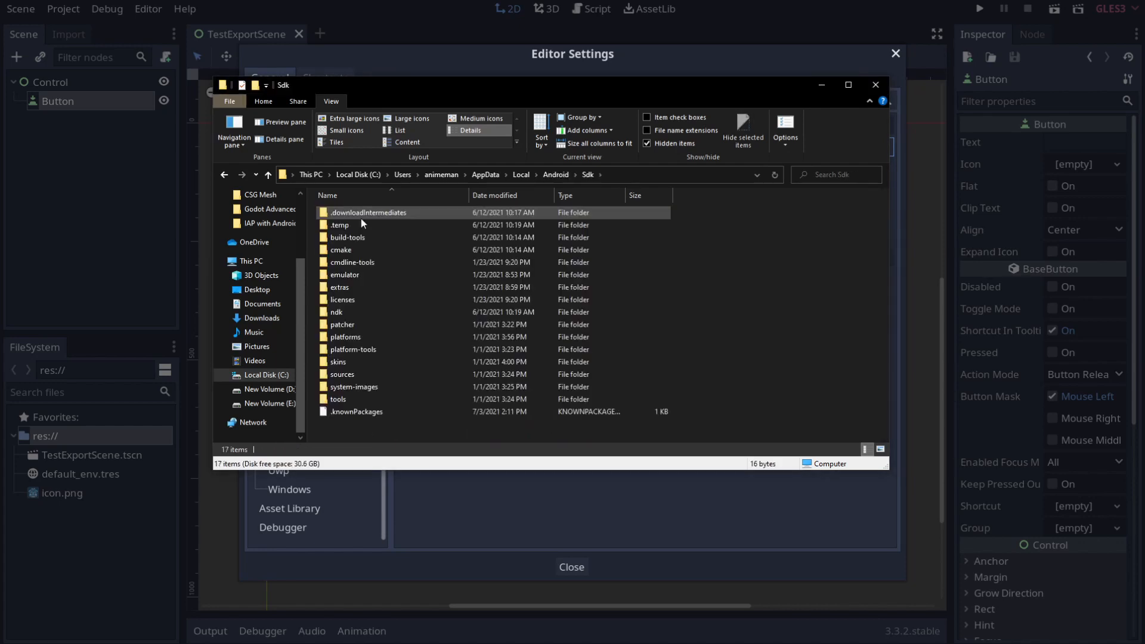
double_click(371, 349)
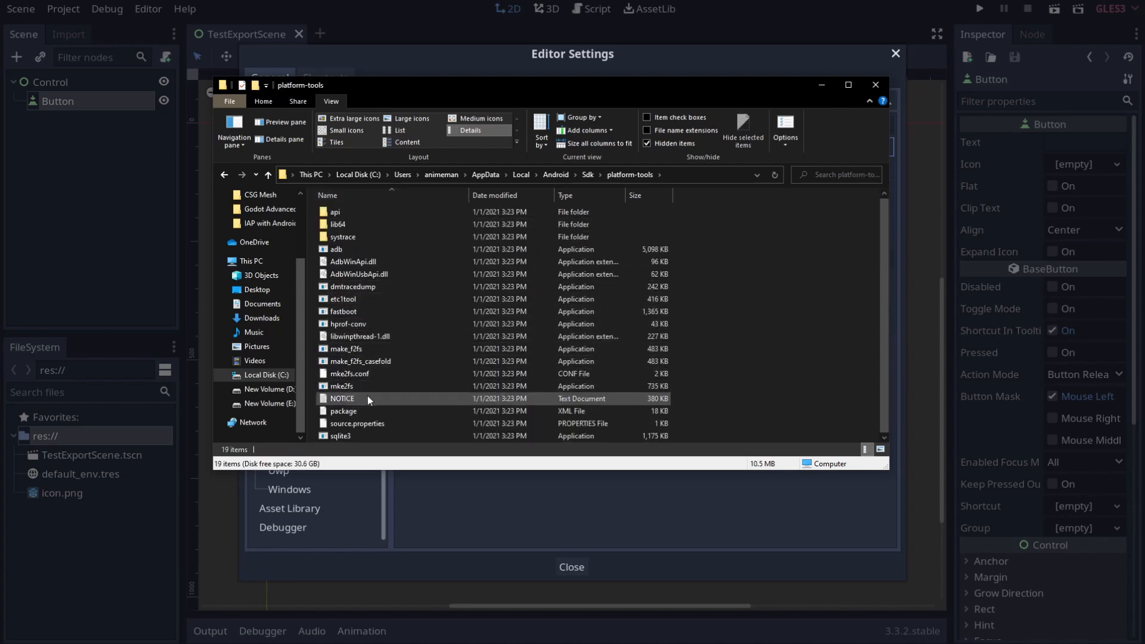
left_click(353, 250)
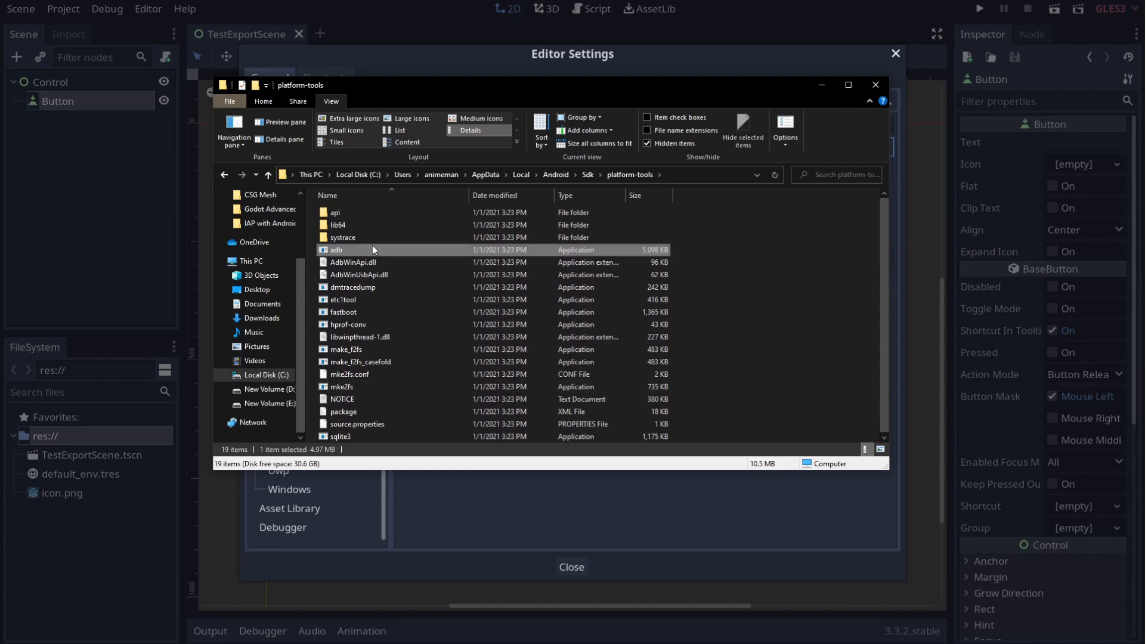
Step: Paste the platform-tools path into Godot's Adb setting with \adb.exe appended
left_click(689, 173)
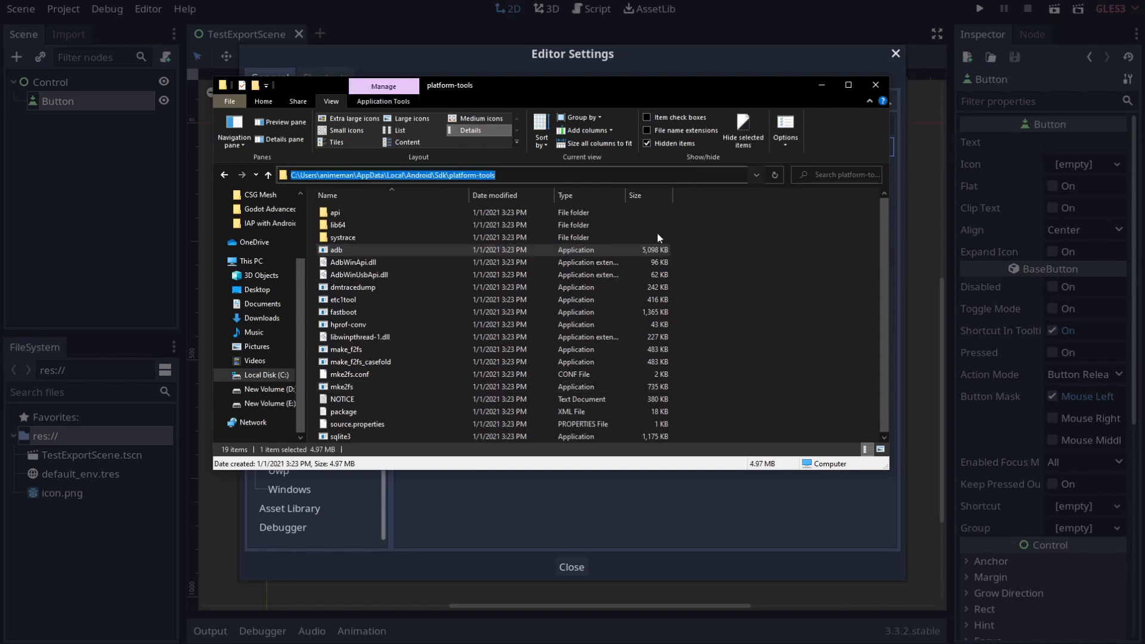
left_click(555, 487)
key("ctrl+v")
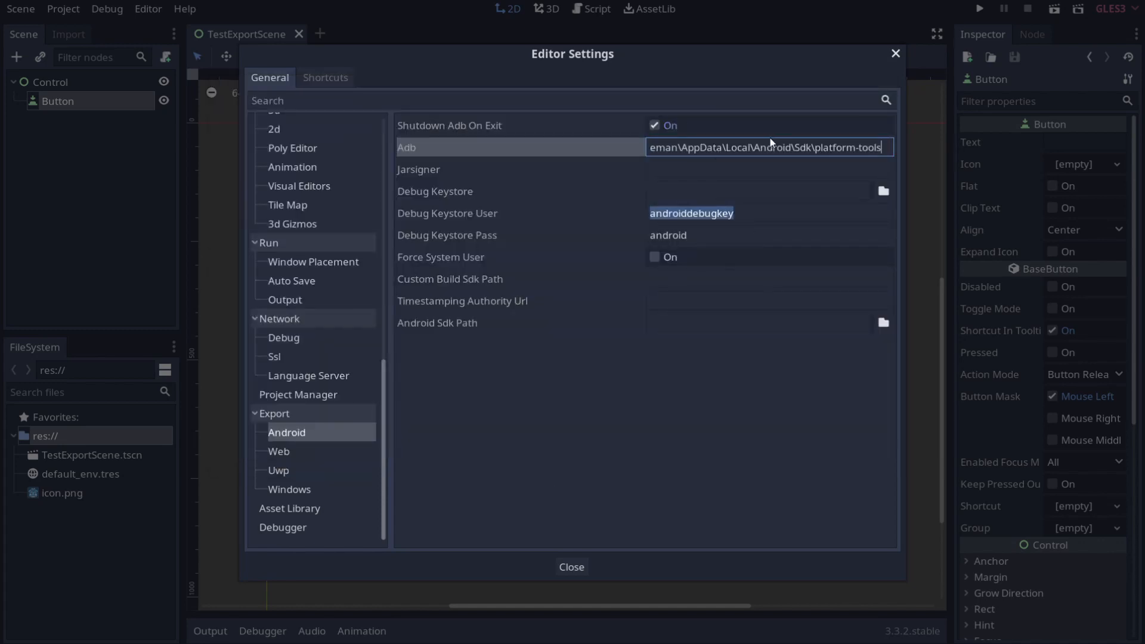
type("\\adb")
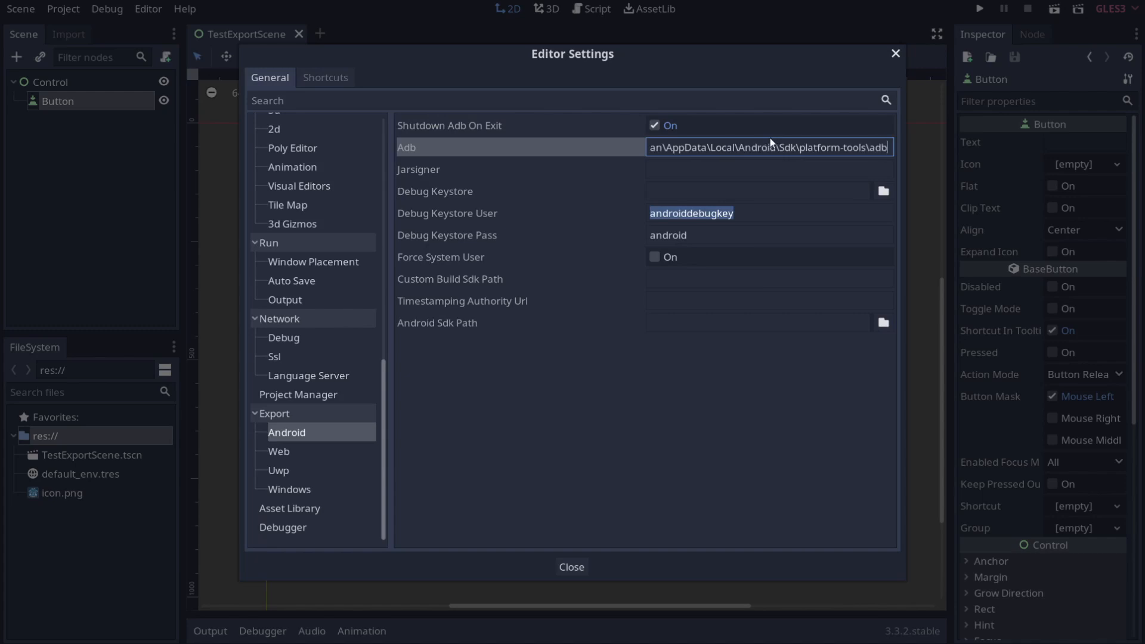
type(".exe")
key("alt+Tab")
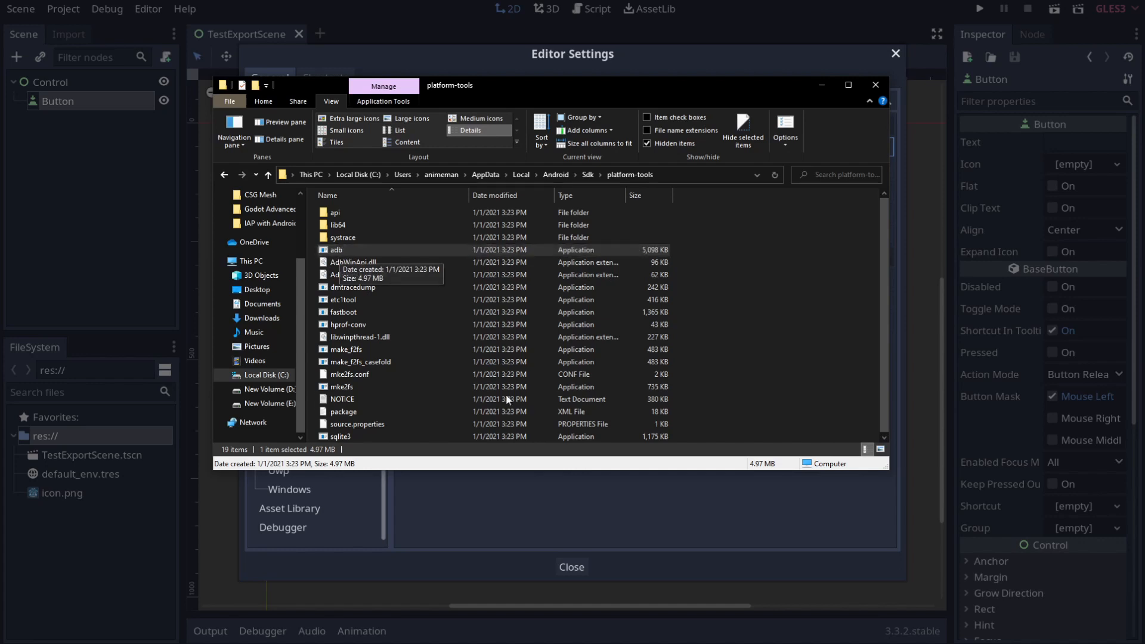
left_click(446, 497)
left_click(668, 174)
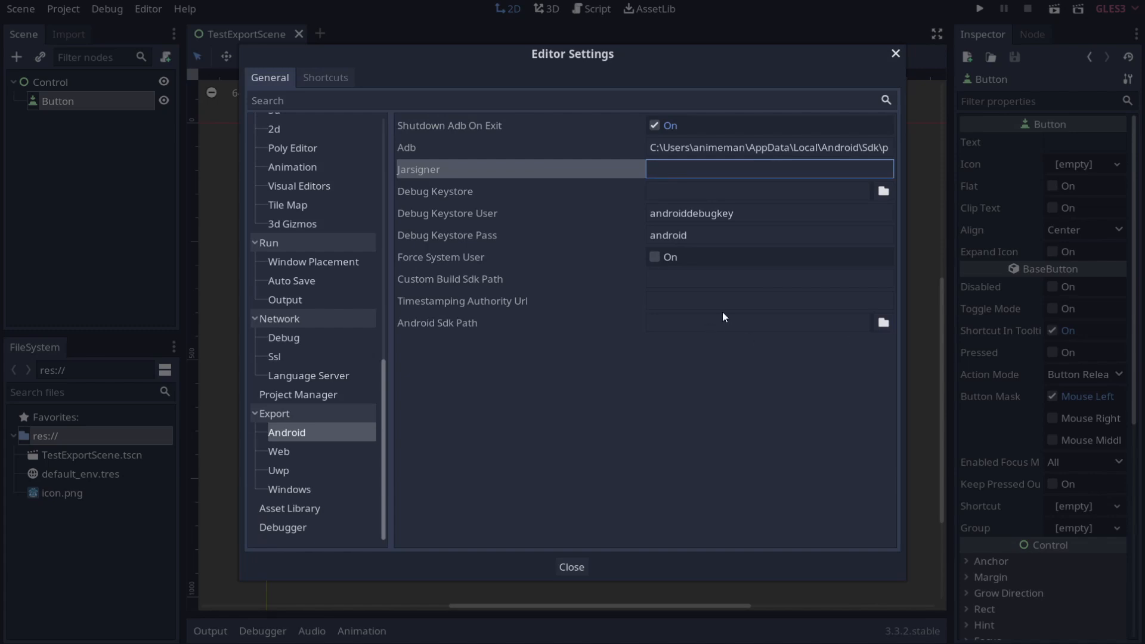
Step: In Explorer, browse to C:\Program Files\AdoptOpenJDK\jdk-8.0.292.10-hotspot\bin and select jarsigner
key("alt+Tab")
key("alt+Tab")
key("alt+Tab")
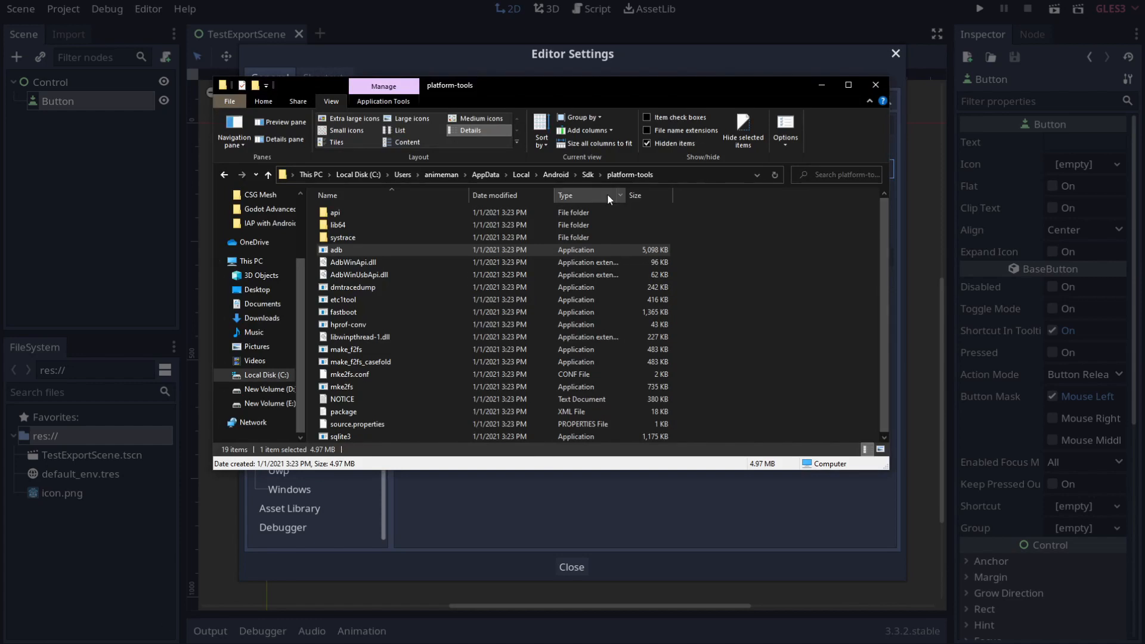
left_click(253, 375)
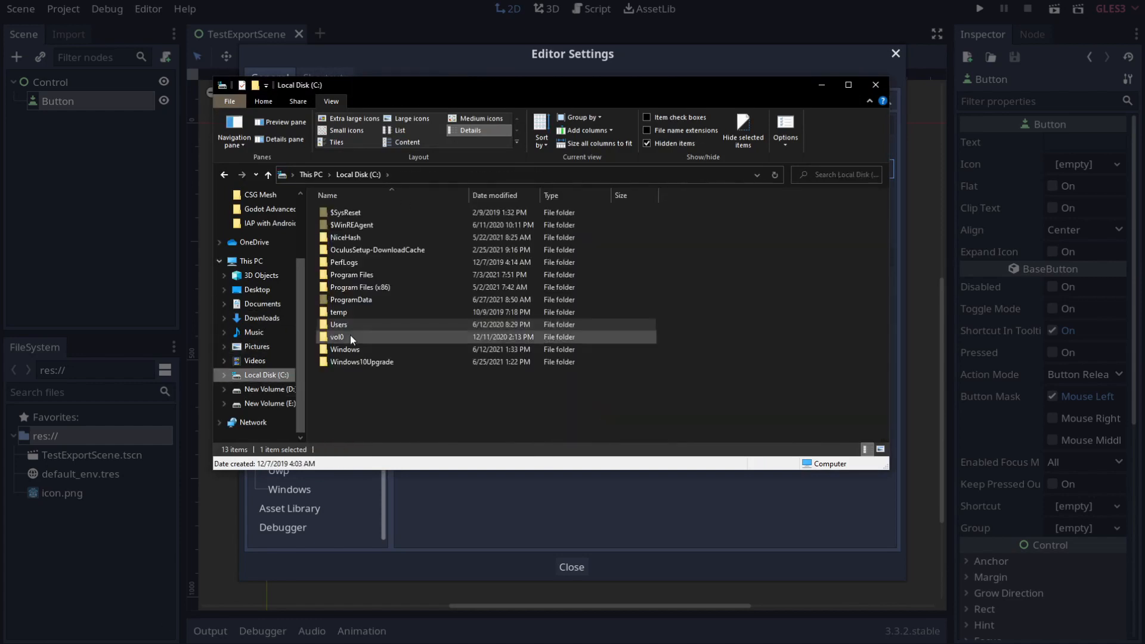
left_click(375, 275)
double_click(374, 276)
scroll(374, 276, "down", 5)
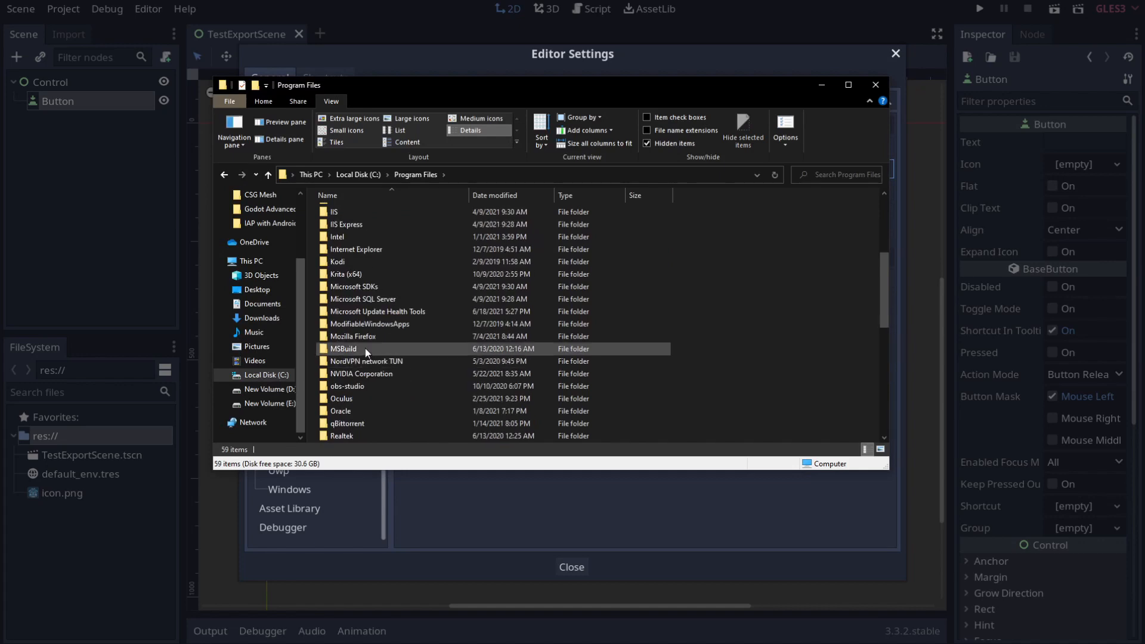
scroll(365, 349, "up", 5)
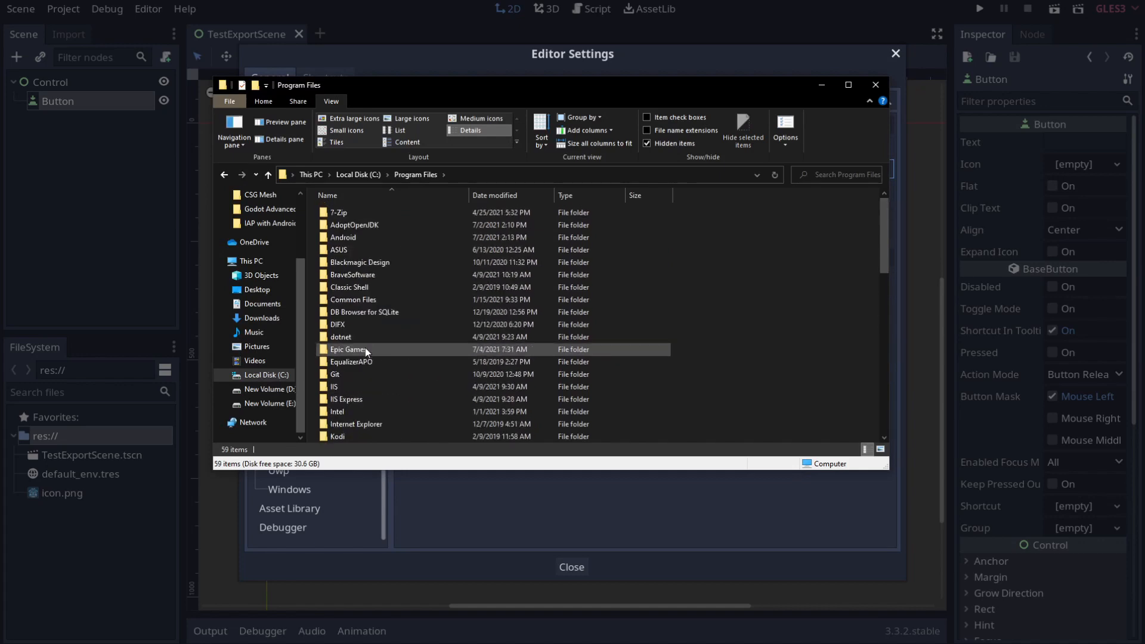
left_click(346, 226)
double_click(407, 227)
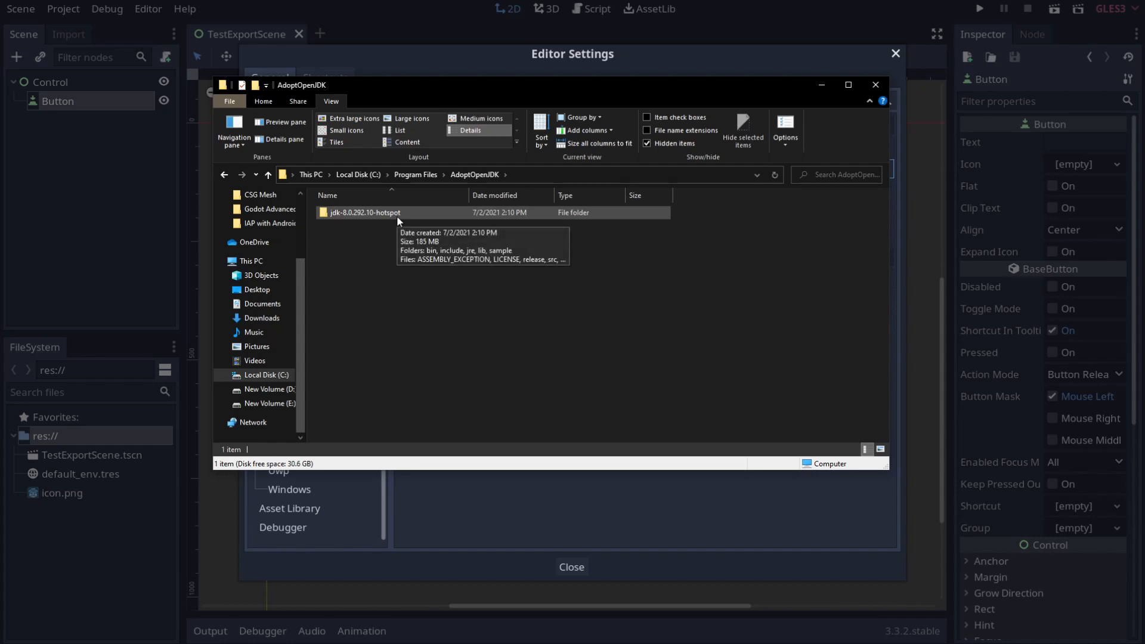
double_click(398, 216)
double_click(375, 214)
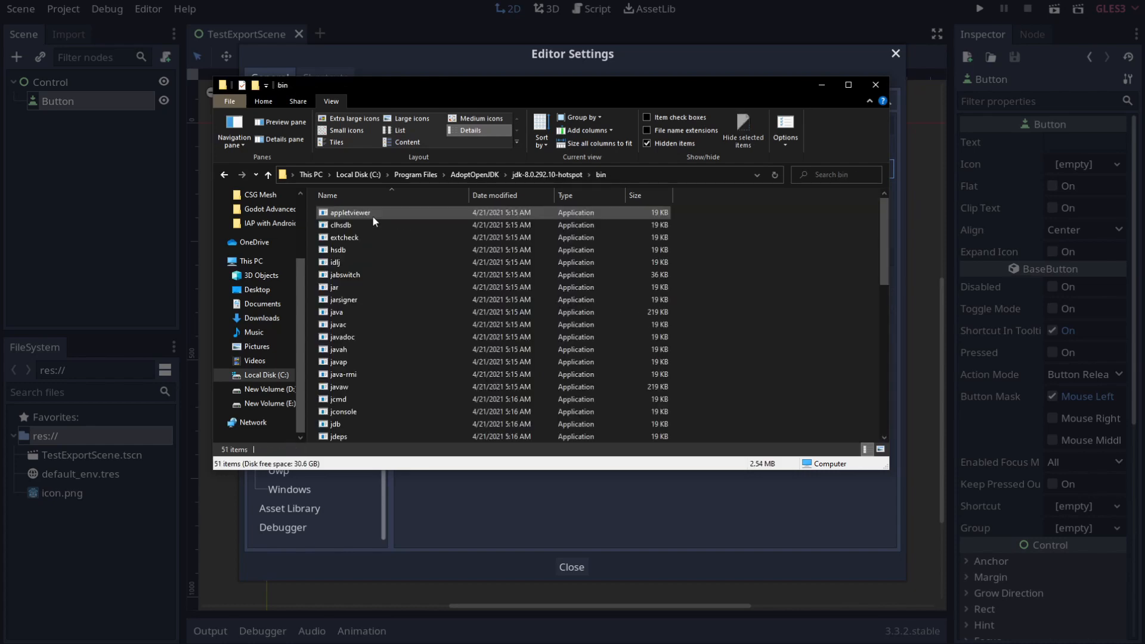
left_click(359, 301)
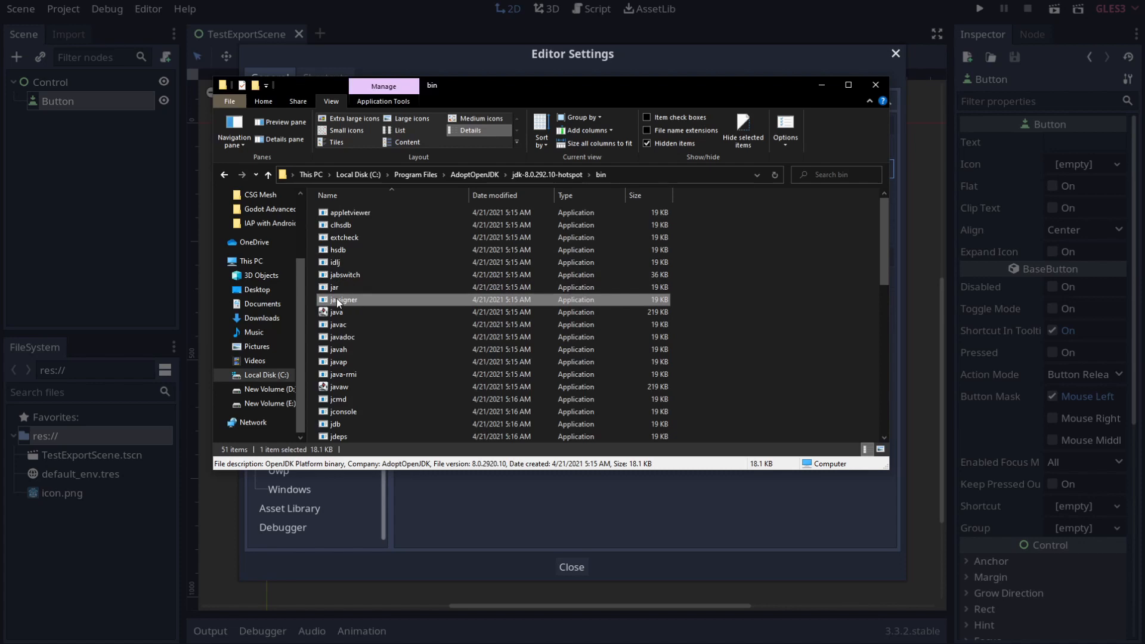
Step: Paste the JDK bin path into Godot's Jarsigner field followed by \jarsigner
left_click(640, 172)
key("ctrl+c")
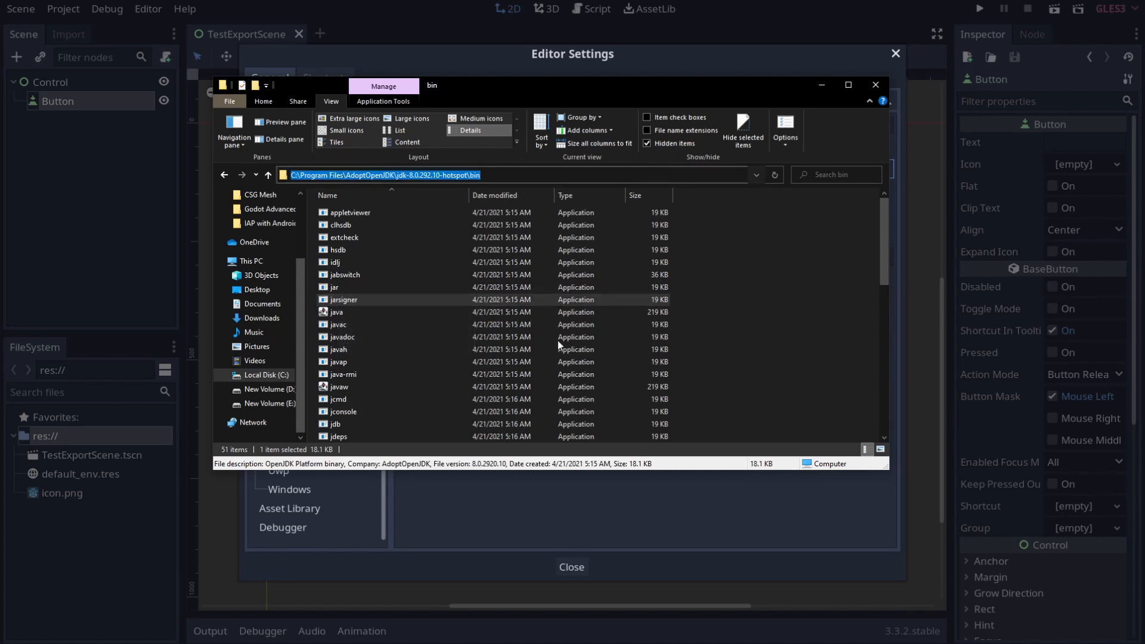
left_click(549, 489)
key("ctrl+v")
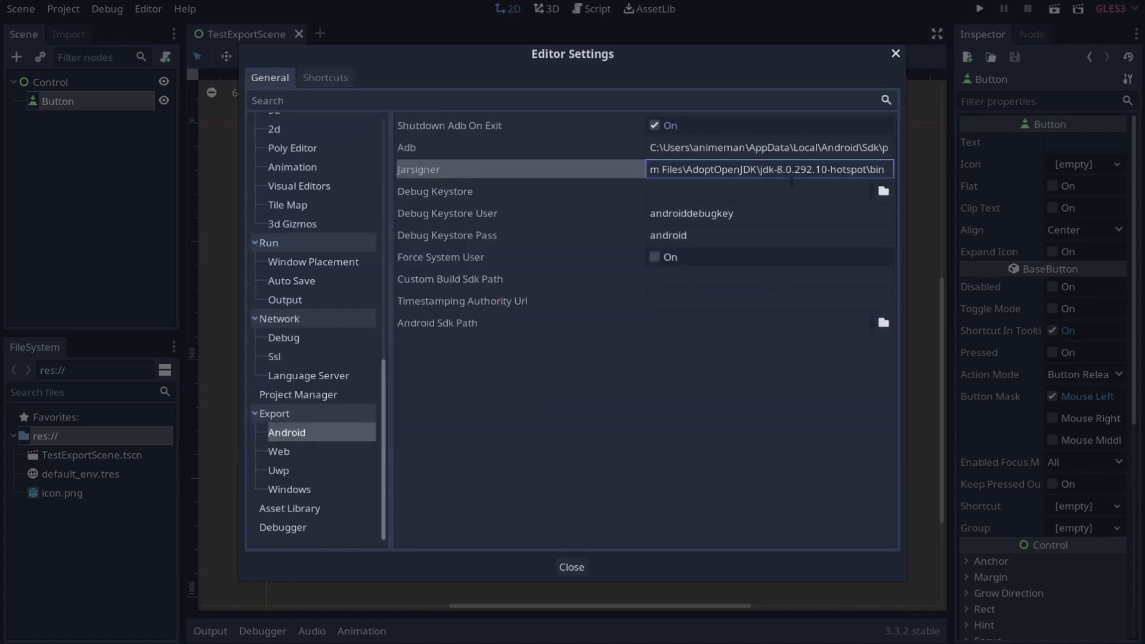
type("\\Jar")
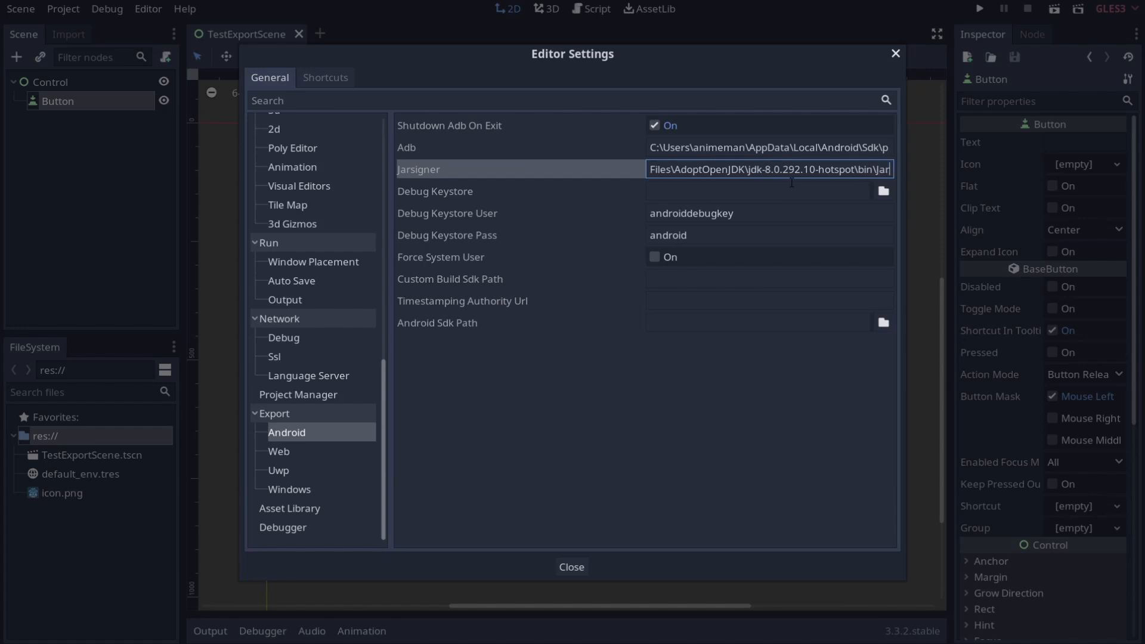
key("BackSpace")
key("BackSpace")
key("BackSpace")
type("jarsigner")
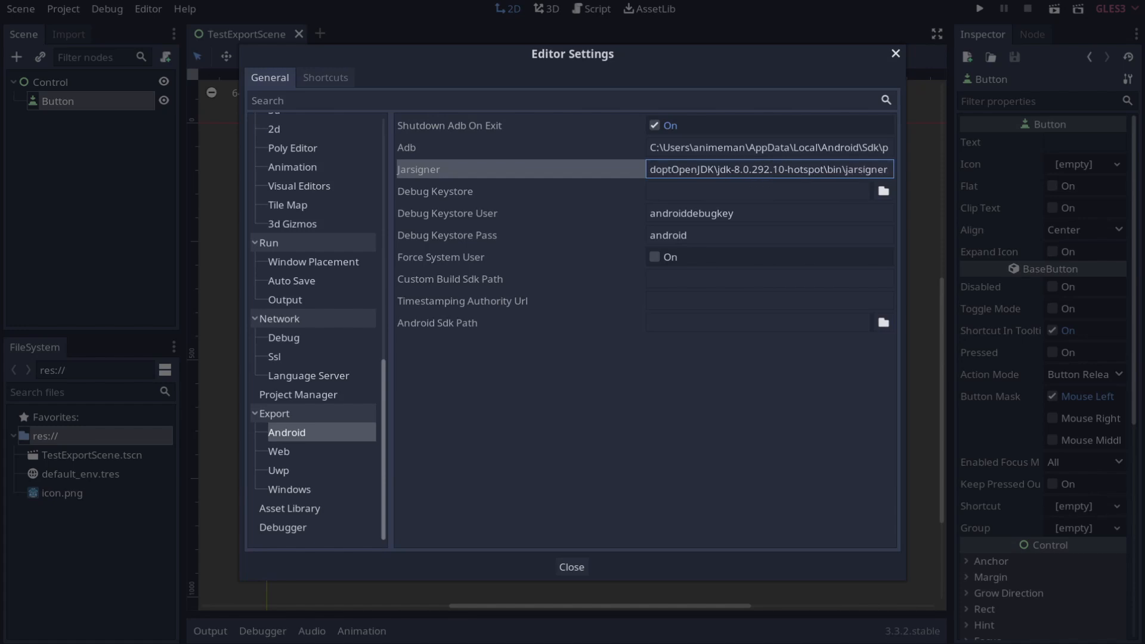
key("Return")
Step: Finish the Jarsigner path with .exe and commit it
double_click(867, 170)
left_click_drag(866, 169, 927, 175)
left_click(876, 170)
key("Right")
key("Right")
key("Right")
key("Right")
key("Right")
key("Right")
key("Right")
key("Right")
key("Right")
key("Right")
key("Right")
key("Right")
key("Right")
key("Right")
key("Right")
key("Right")
key("Right")
key("Right")
key("Right")
key("Right")
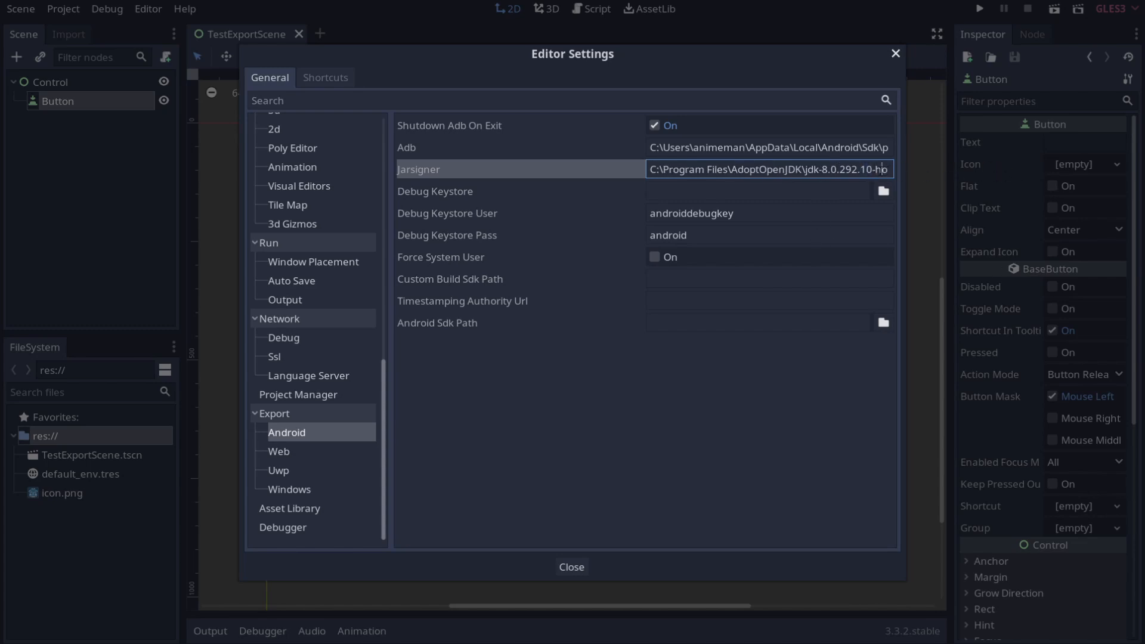
type(".exe")
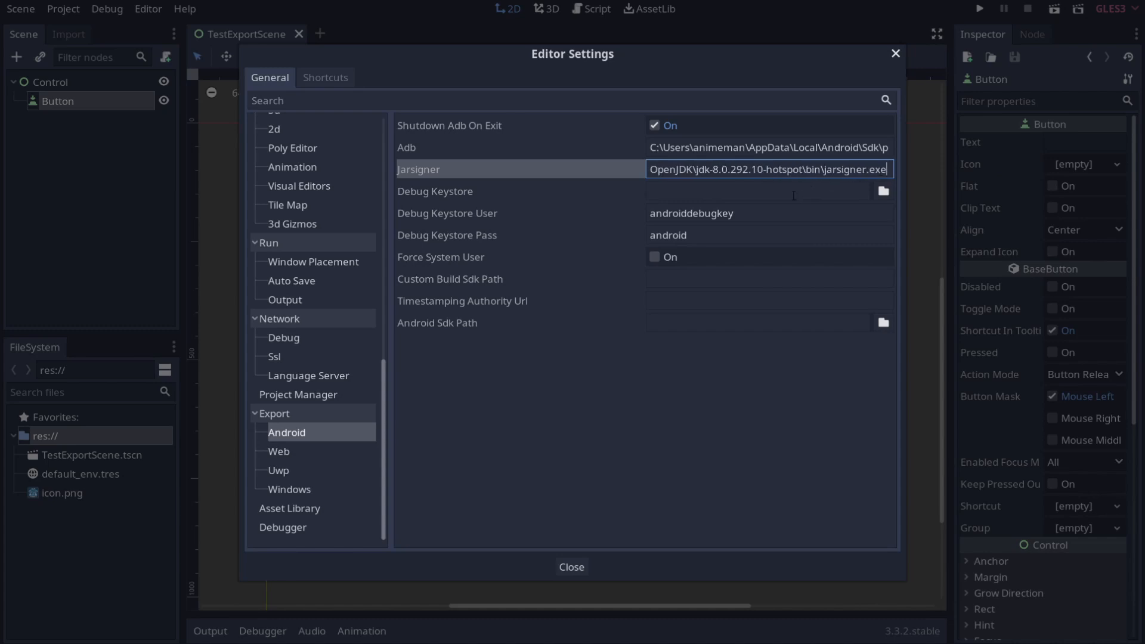
left_click(759, 185)
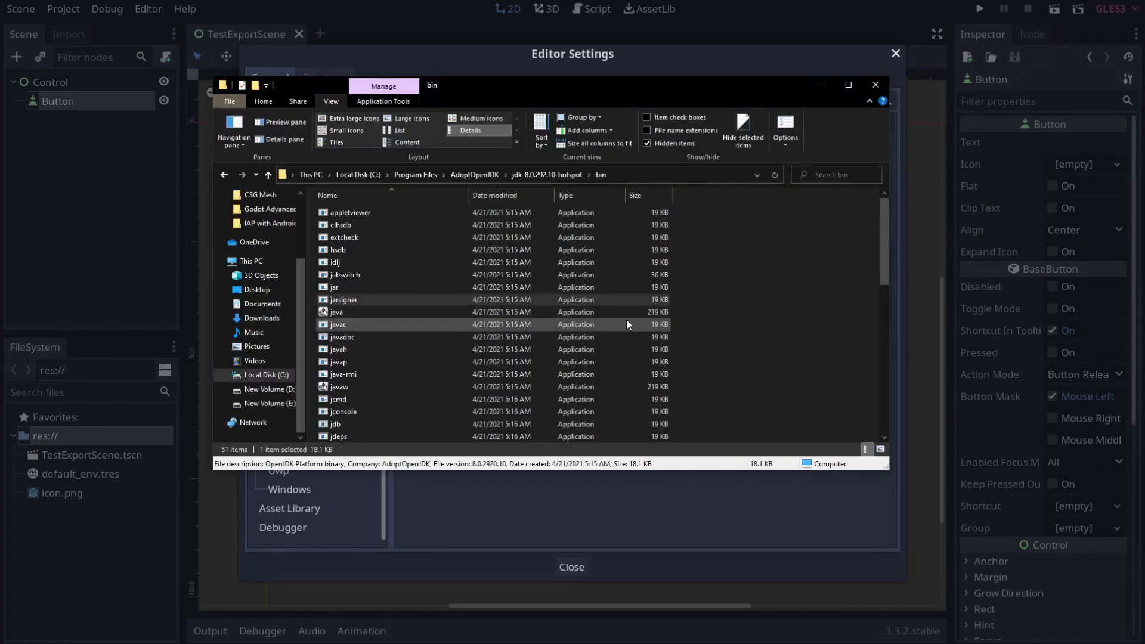
Step: Launch cmd from the Documents folder's address bar and center the Command Prompt window
left_click(265, 306)
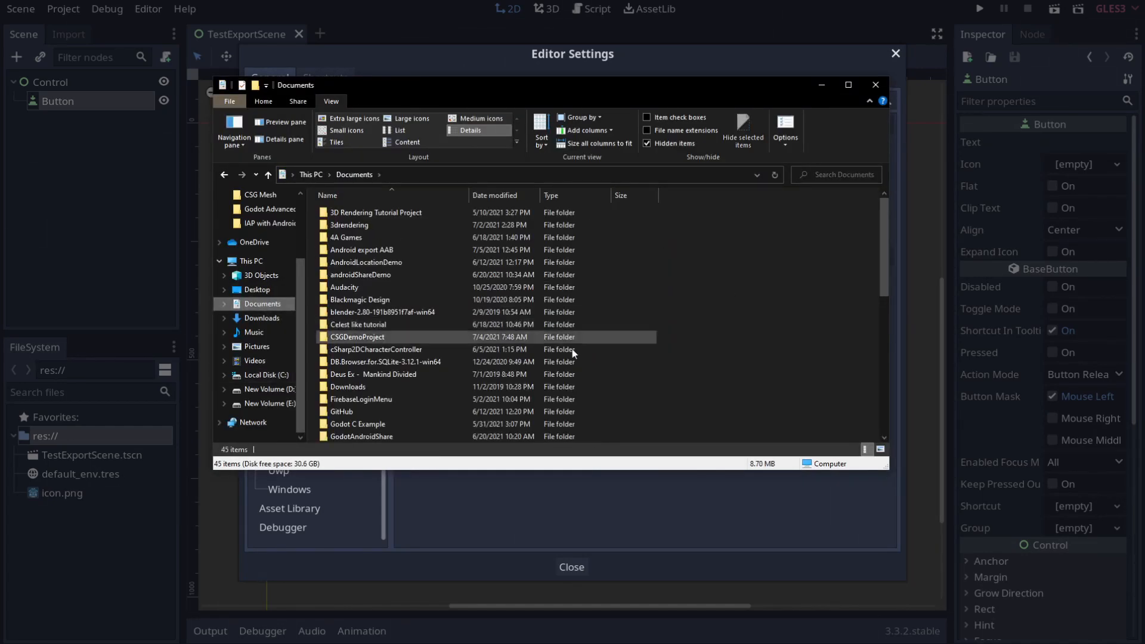
scroll(636, 355, "down", 8)
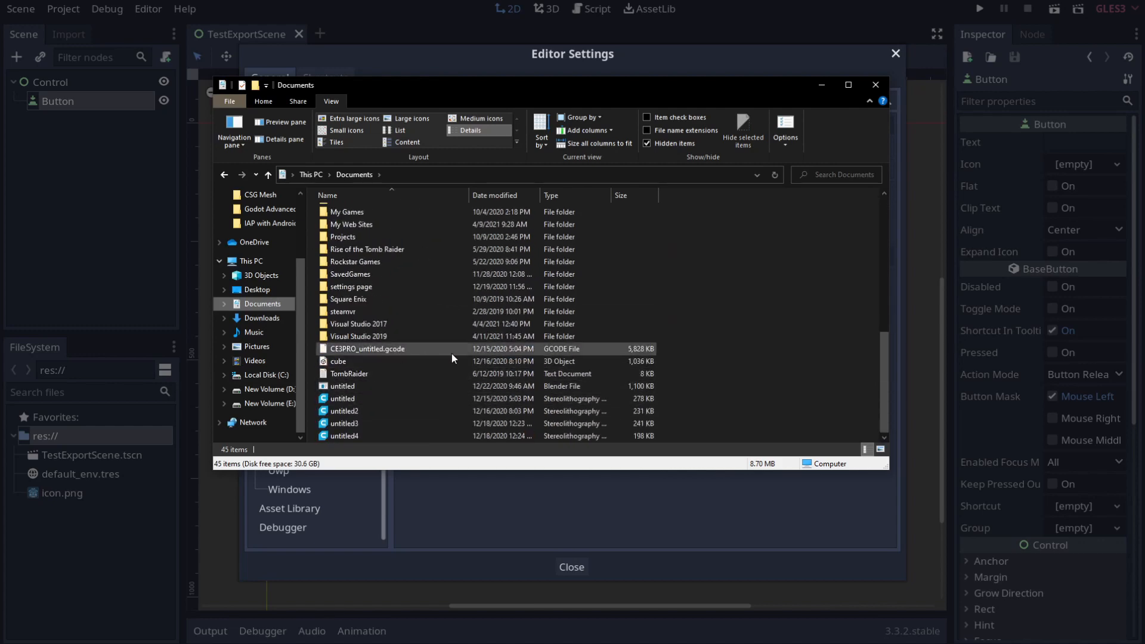
scroll(421, 425, "up", 4)
scroll(421, 422, "up", 4)
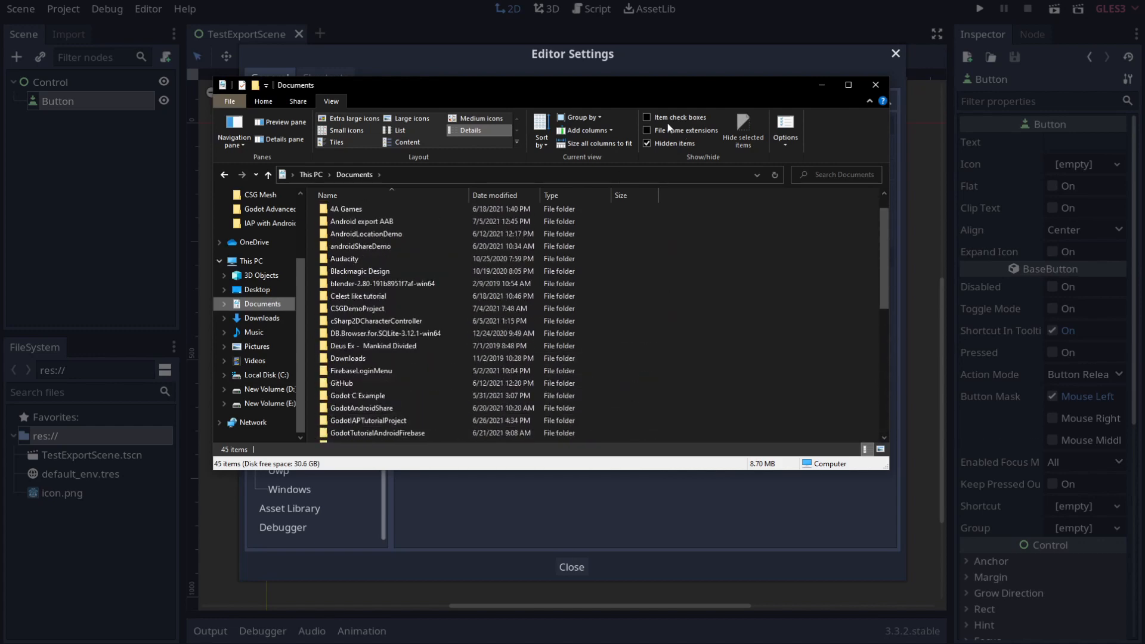
left_click(561, 175)
type("cmd")
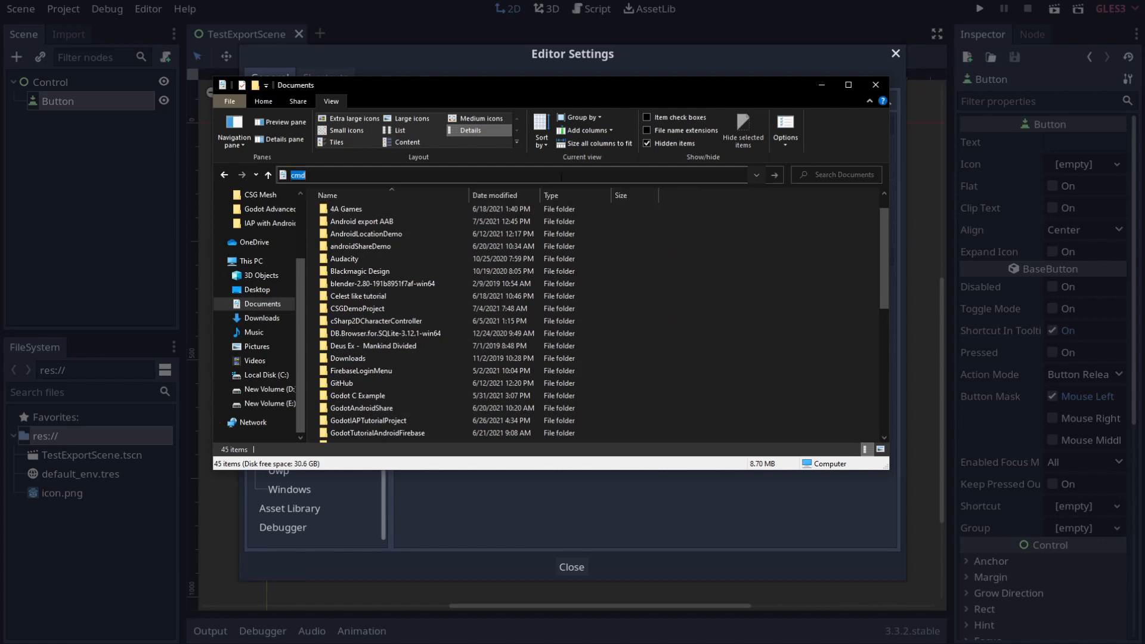
key("Return")
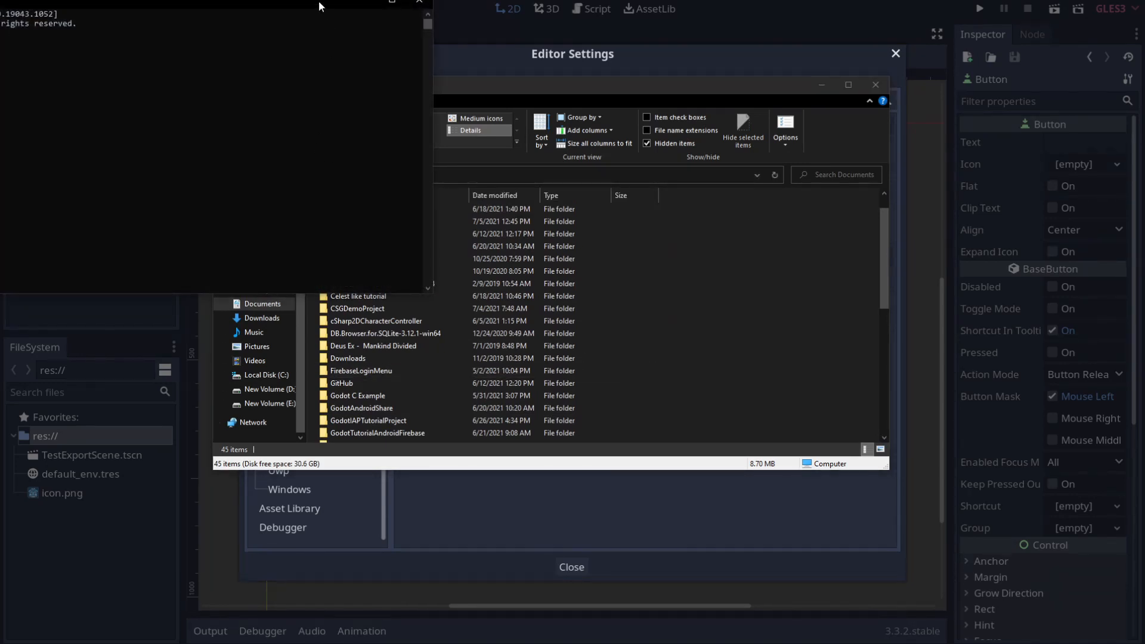
left_click_drag(318, 1, 786, 103)
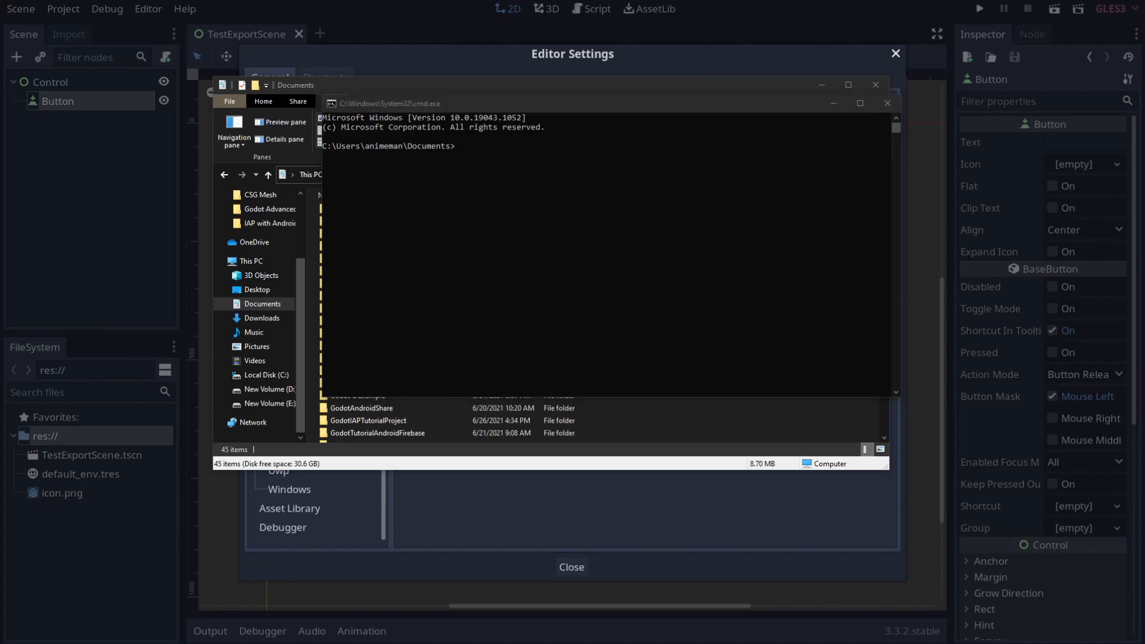
left_click(666, 201)
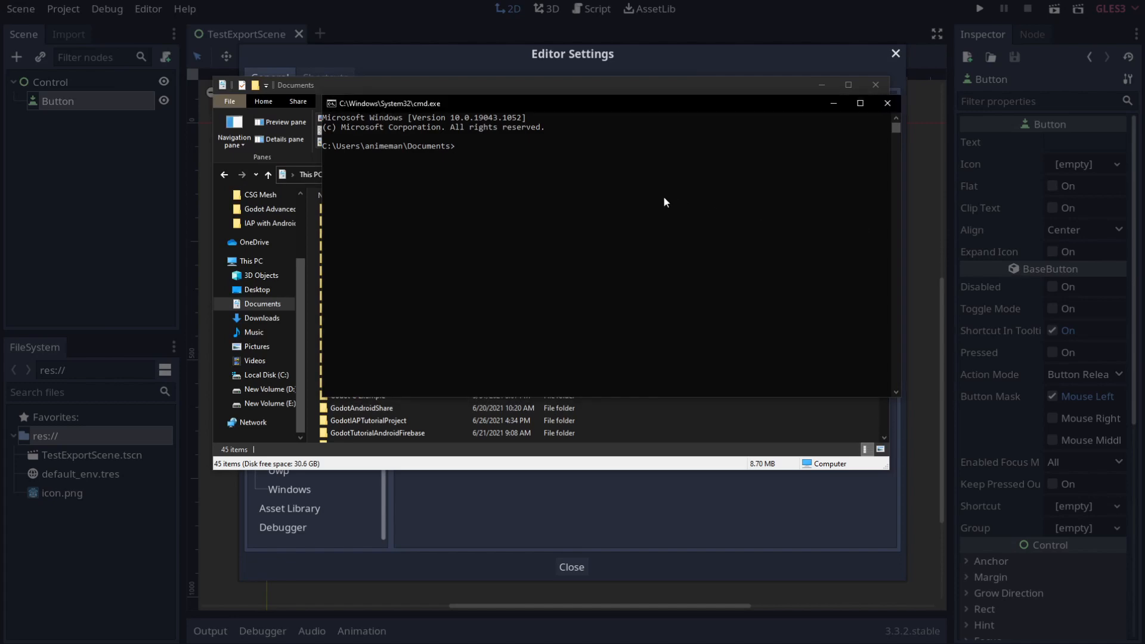
Step: Run keytool -genkey for debug.keystore, alias androiddebugkey, passwords android, RSA 2048, validity 10000
type("keytool -genkey -c")
key("BackSpace")
type("v -keystore ")
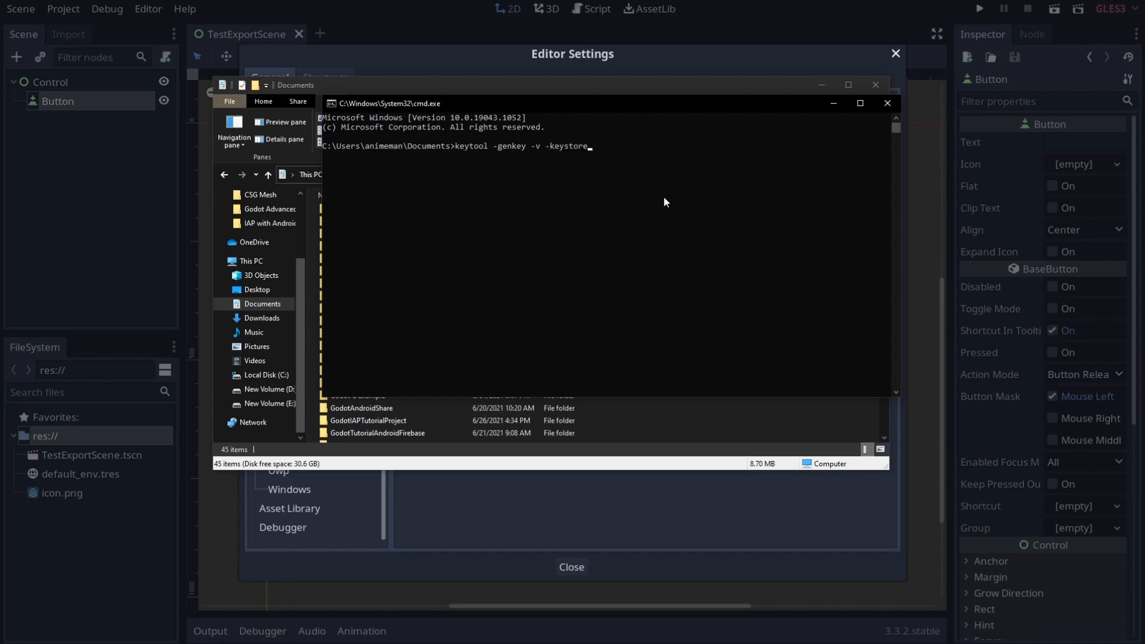
type("debug.keystore -storepass android -")
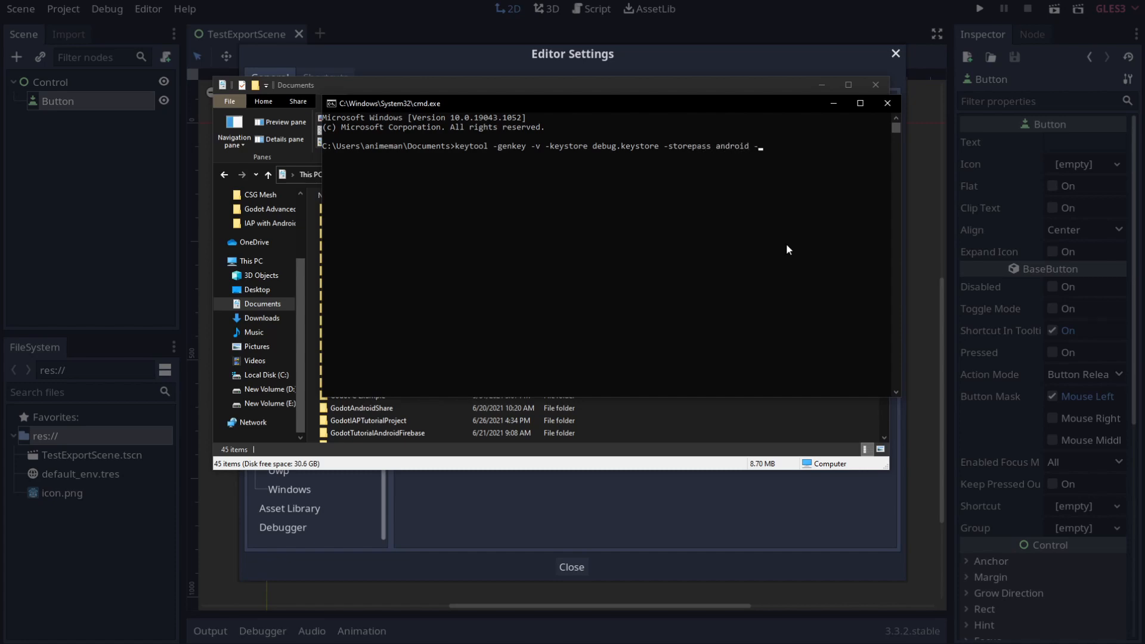
type("alias androiddebugkey -keypass")
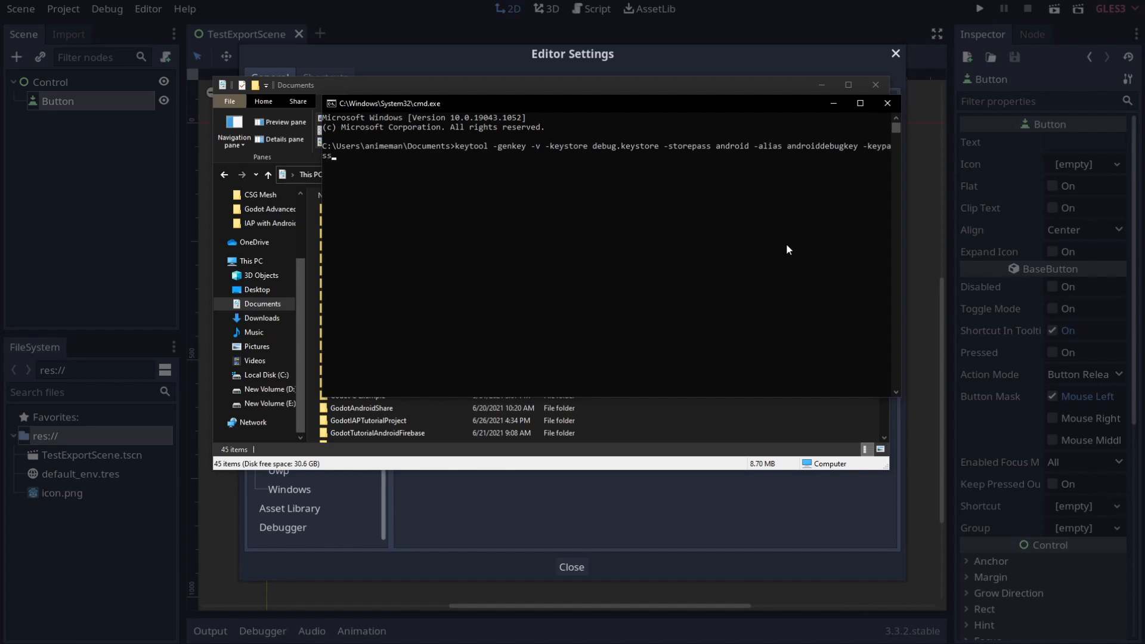
type(" android -keyalg")
key("alt+Tab")
left_click(683, 276)
type("g RSA -keysize 2048")
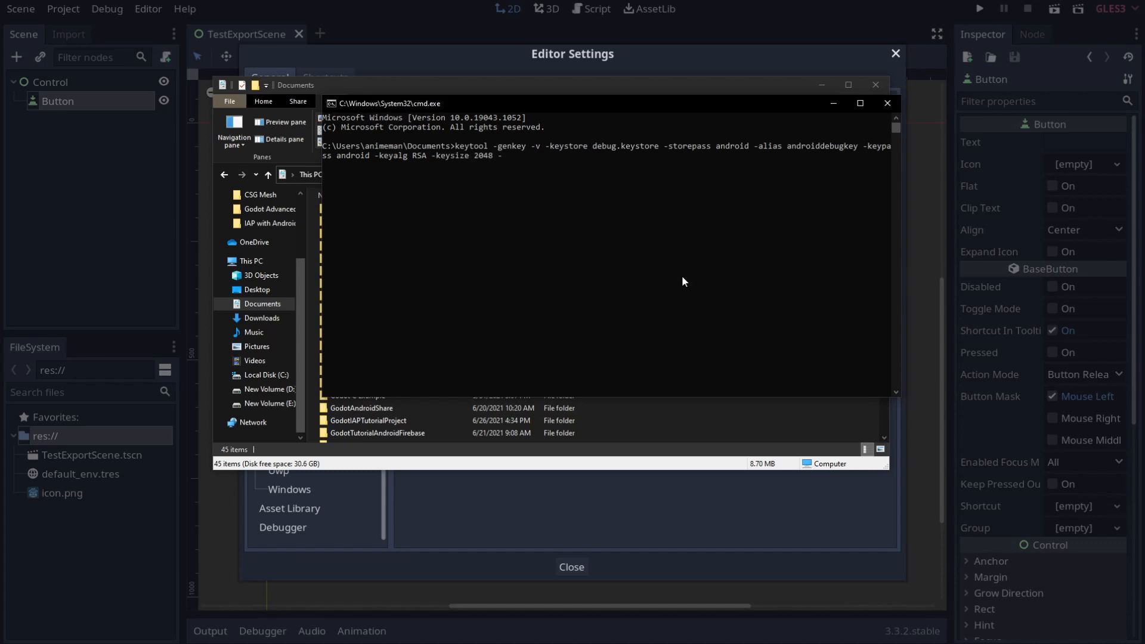
type(" -validity 10000")
key("Return")
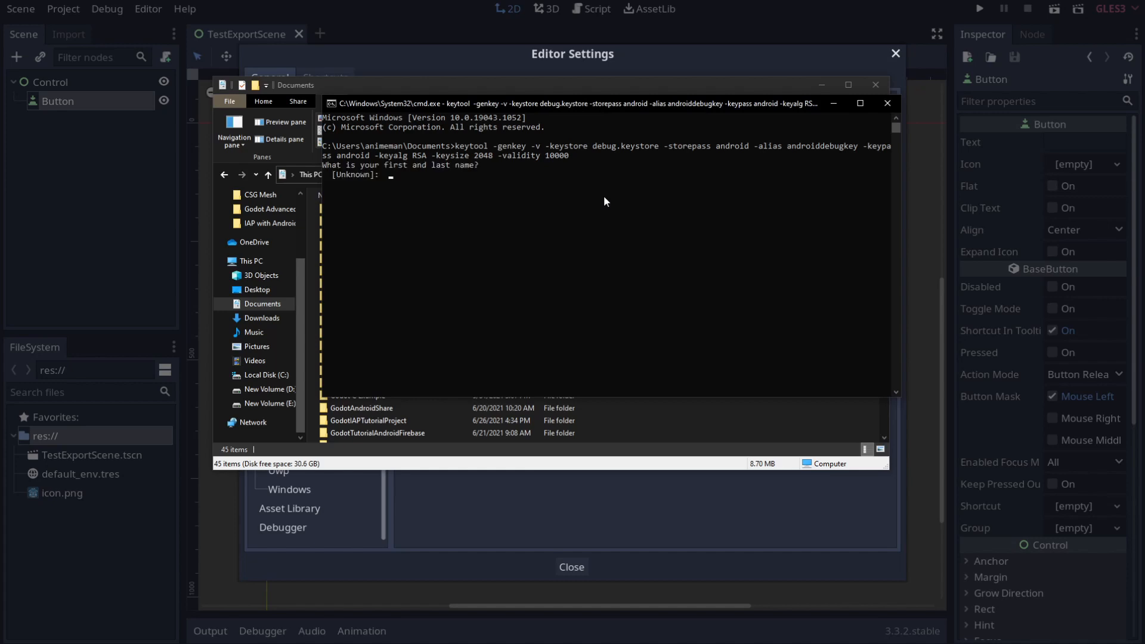
Step: Leave keytool's identity questions blank until it restarts them
key("Return")
key("Return")
key("Return")
key("Return")
key("Return")
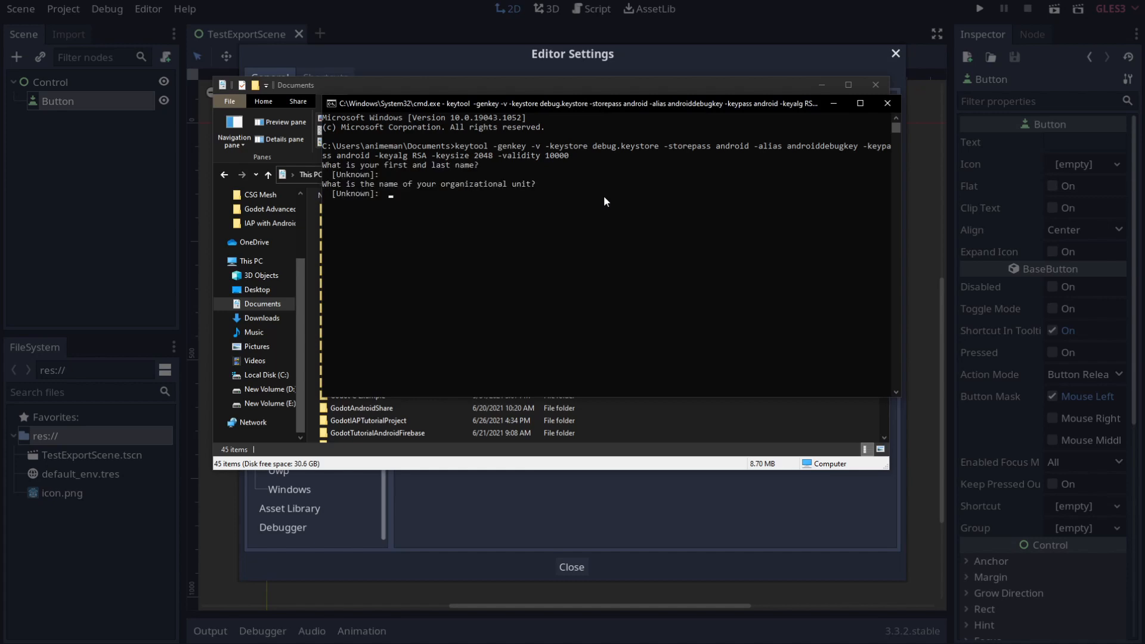
key("Return")
key("Return")
key("Return")
key("Return")
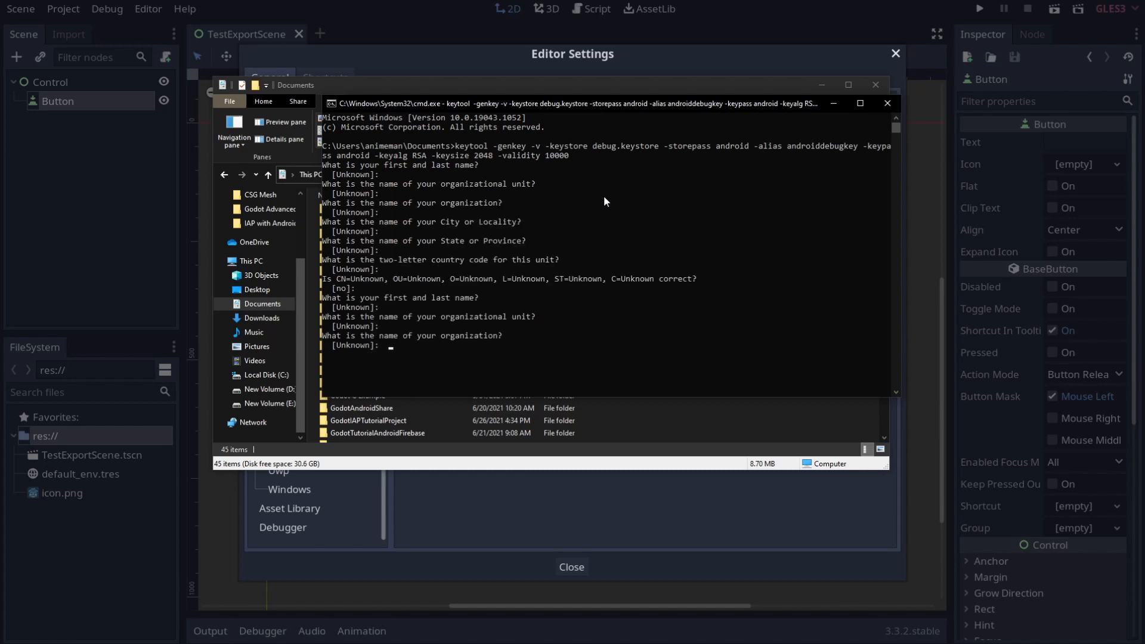
key("Return")
key("Return")
key("Return")
key("Return")
key("Return")
key("Return")
key("Return")
key("Return")
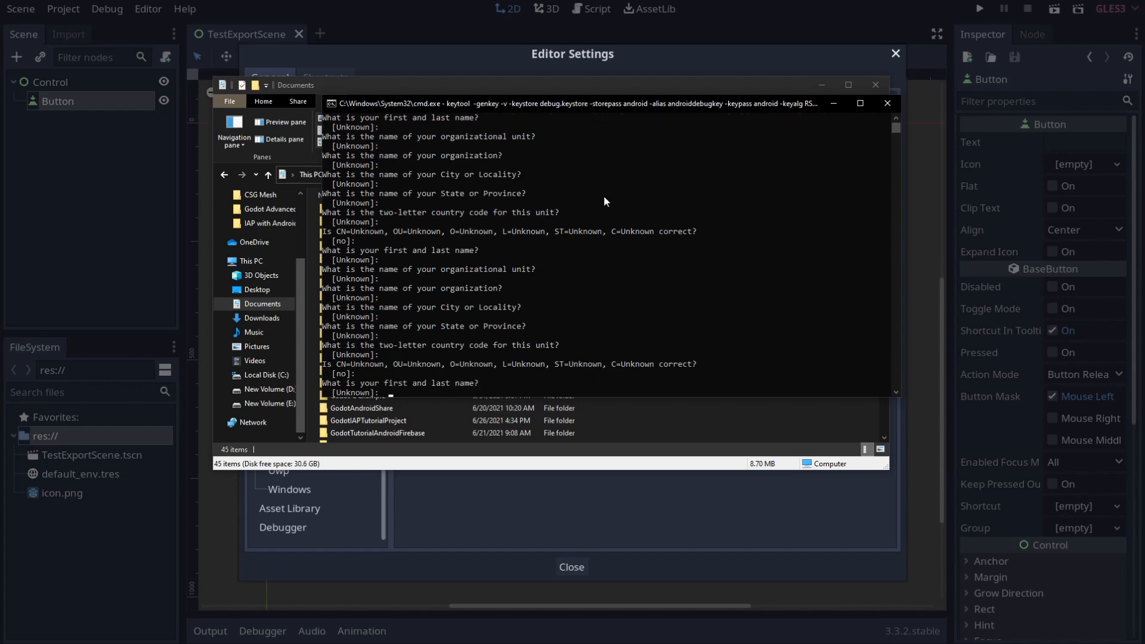
key("Return")
key("Return")
key("Return")
key("Return")
key("Return")
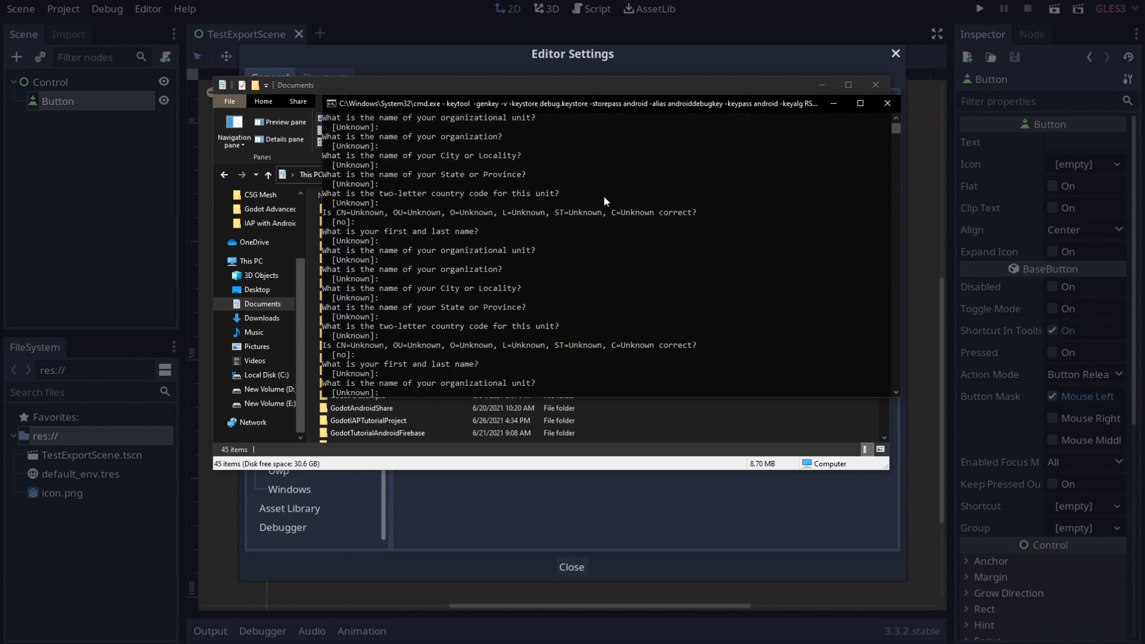
key("Return")
key("Return")
key("Return")
key("Return")
key("Return")
key("Return")
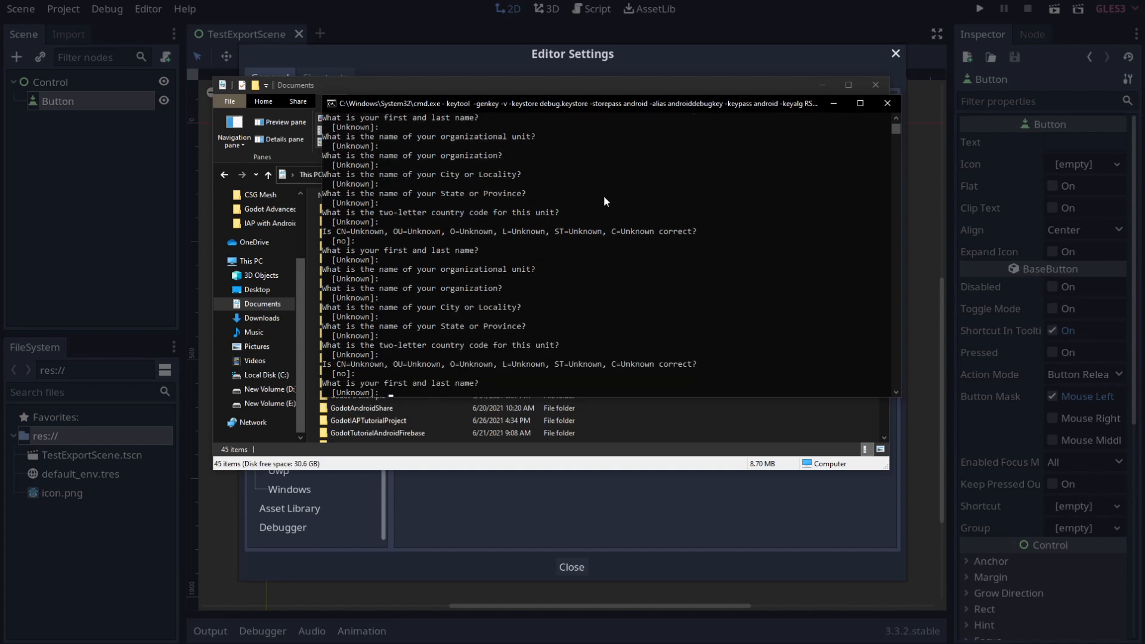
Step: Give the same handle for name, organizational unit and organization, and detroit as city
type("finepointcgi")
key("Return")
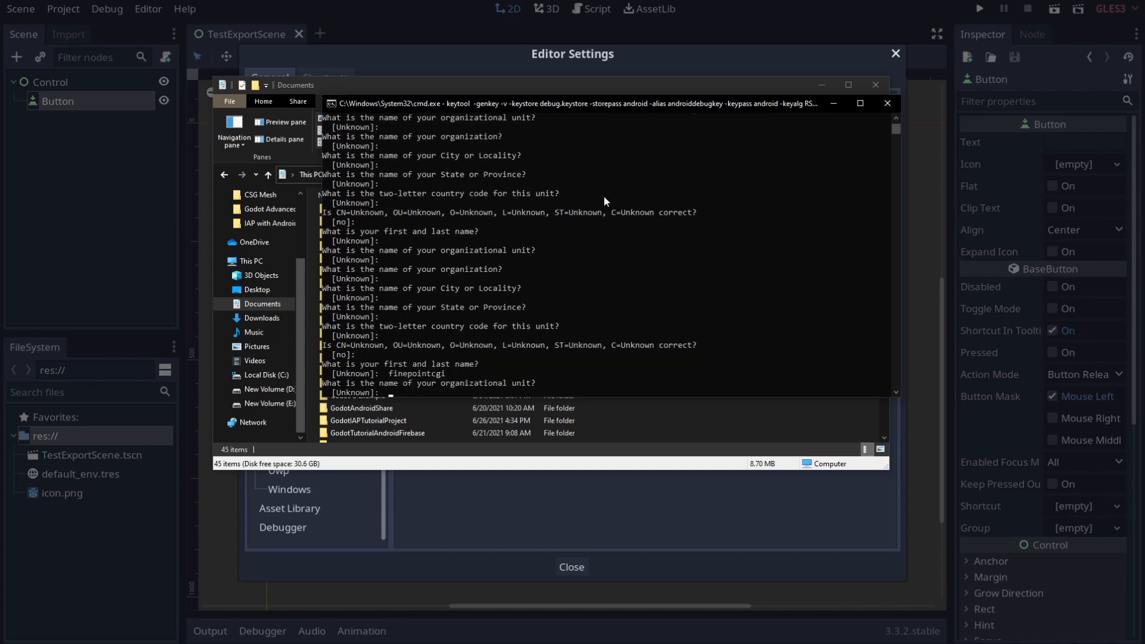
type("finepointcgi")
key("Return")
type("finepointcgi")
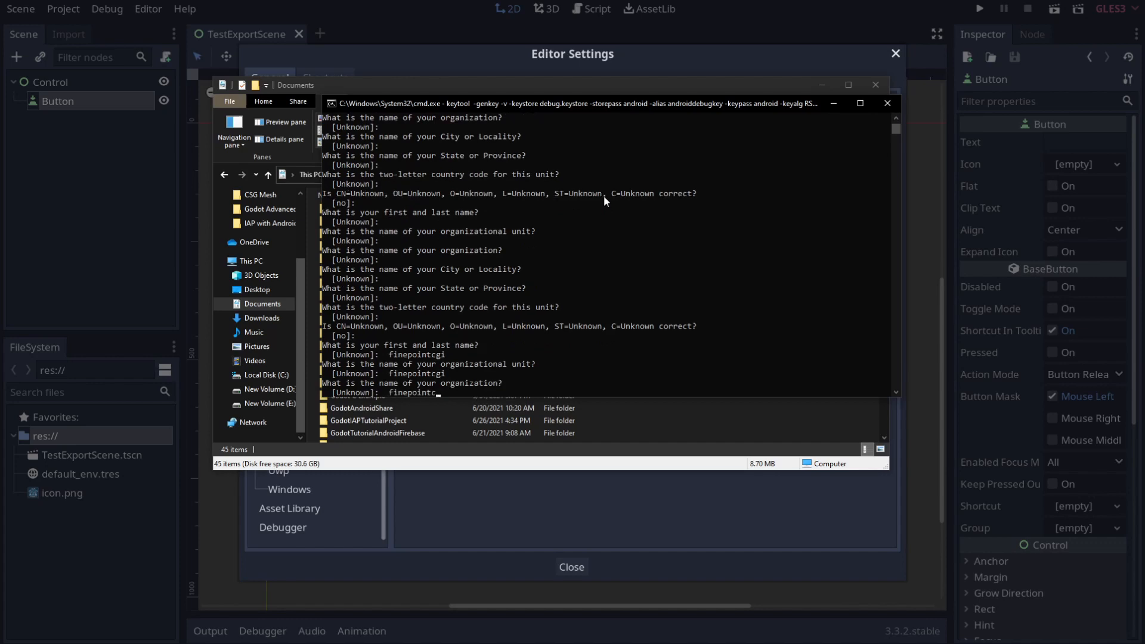
key("Return")
type("detroit")
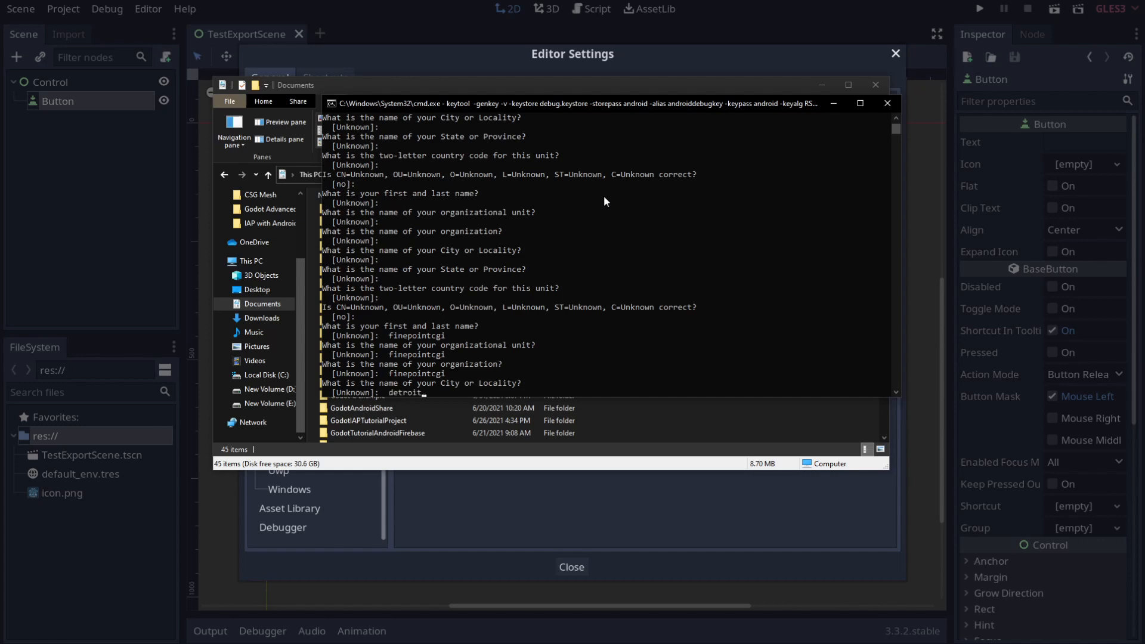
key("Return")
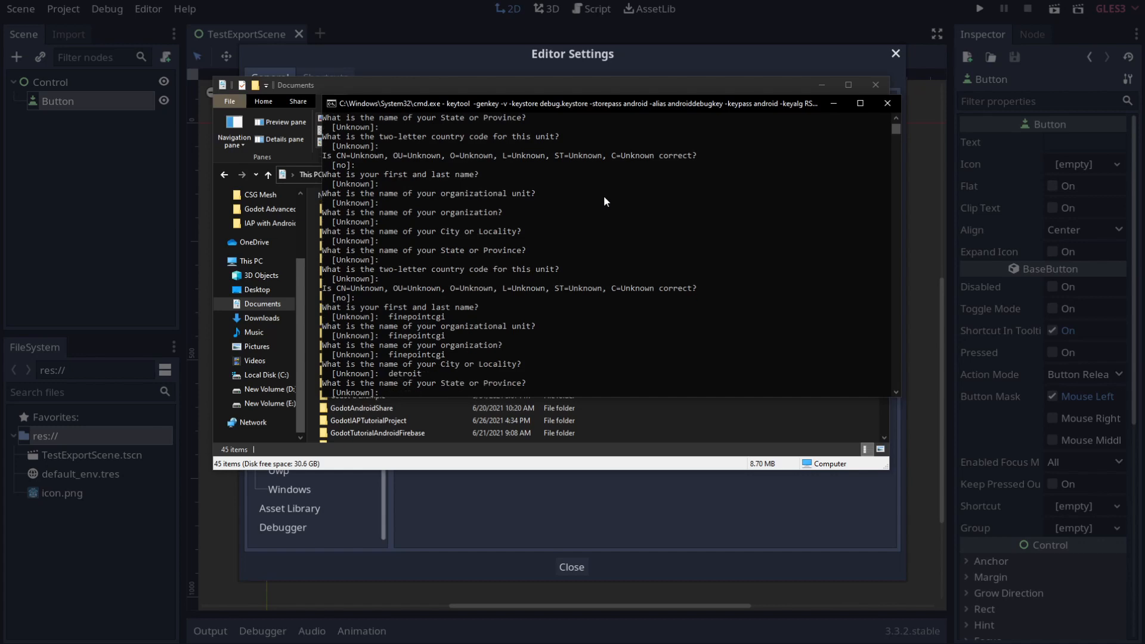
Step: Enter state mi and country code us, then confirm with y to generate the keystore
type("mi")
key("Return")
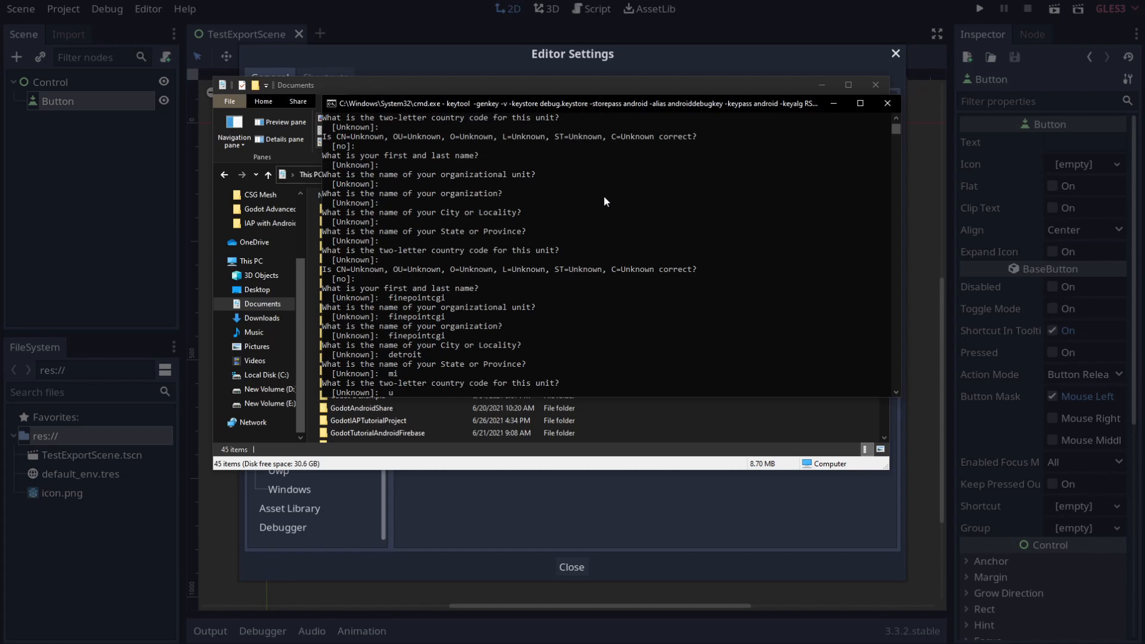
type("us")
key("Return")
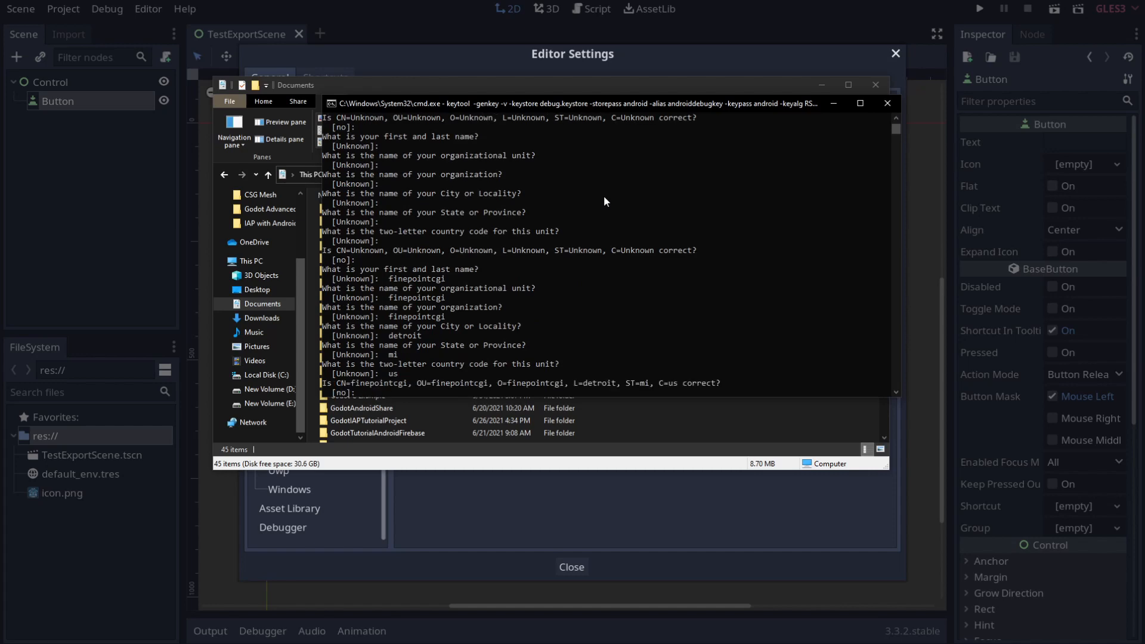
type("y")
key("Return")
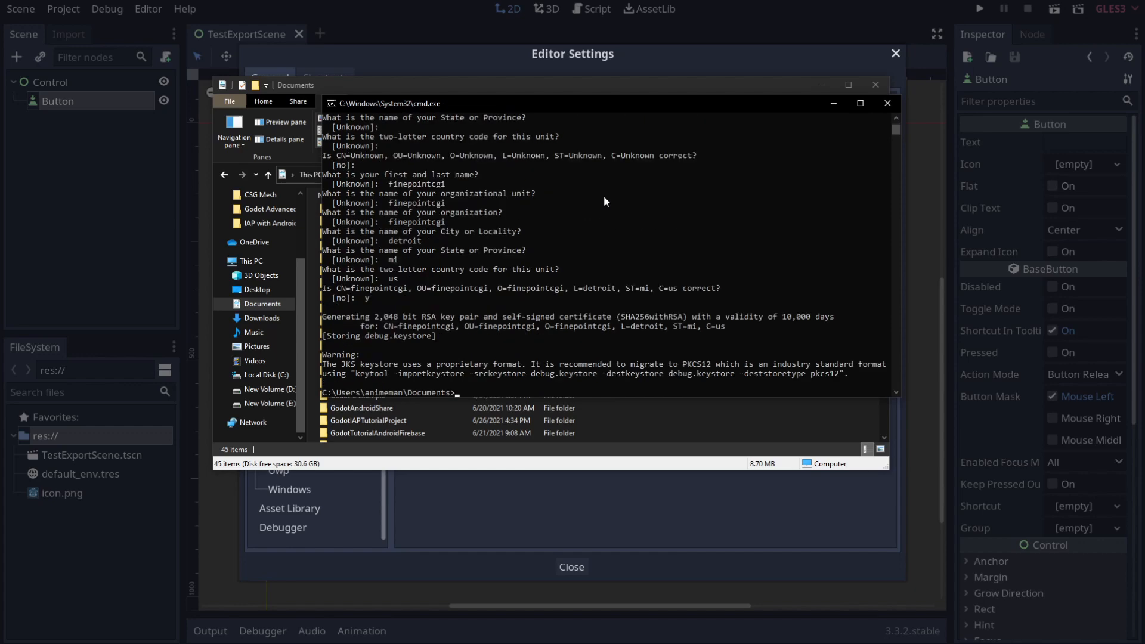
Step: Confirm the new debug.keystore file exists in the Documents folder
left_click(596, 86)
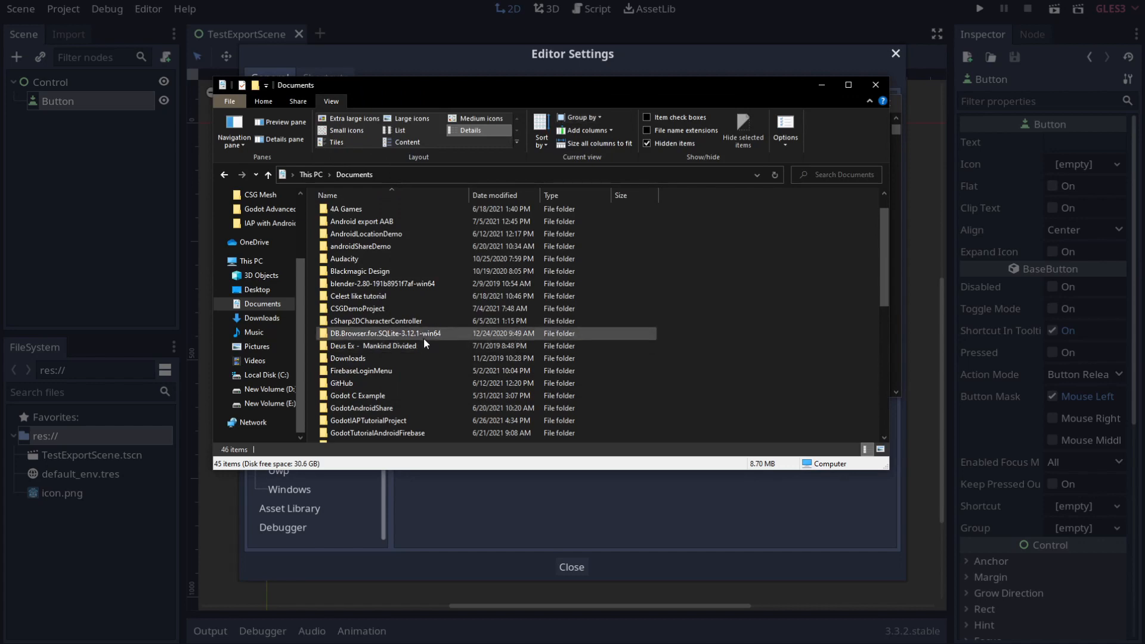
scroll(416, 349, "down", 9)
left_click(364, 438)
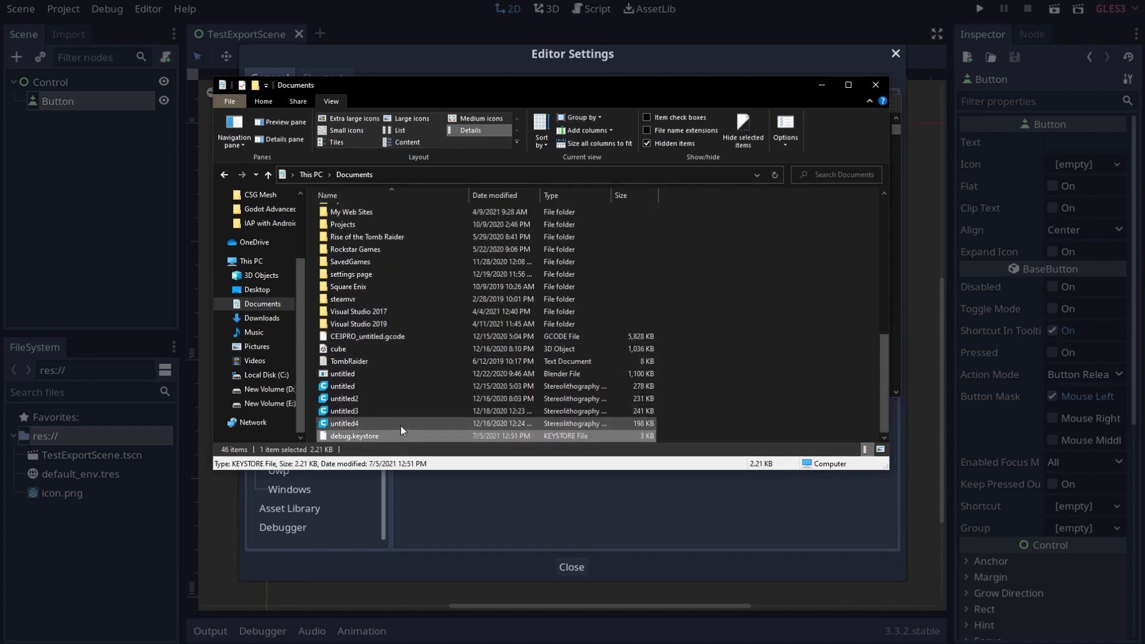
left_click(456, 479)
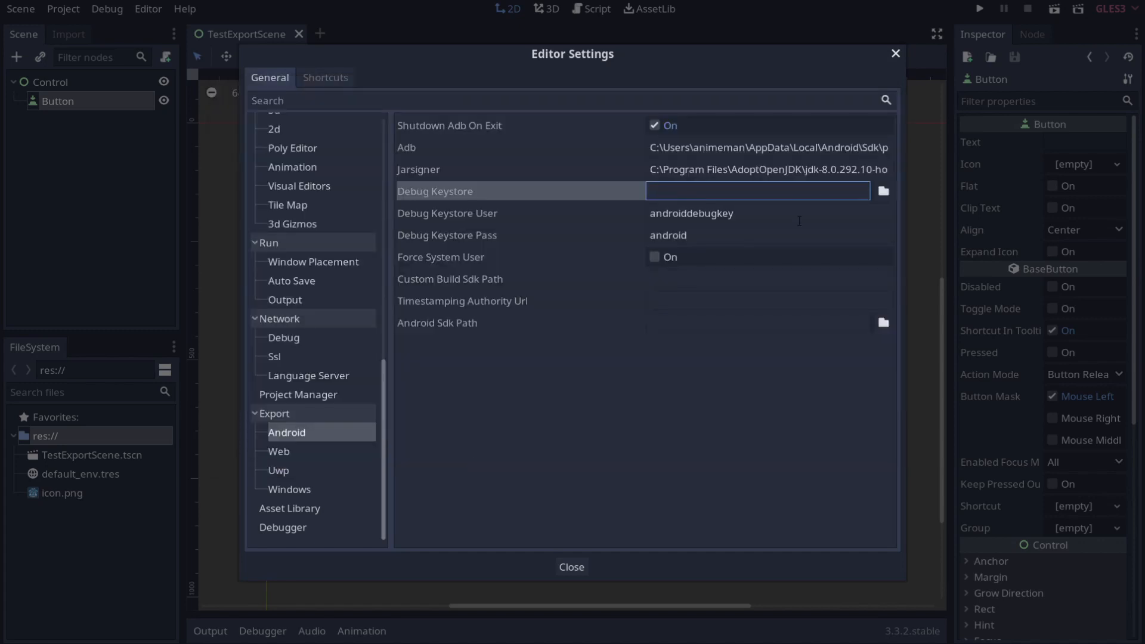
Step: Choose Documents\debug.keystore as Godot's Debug Keystore
left_click(881, 195)
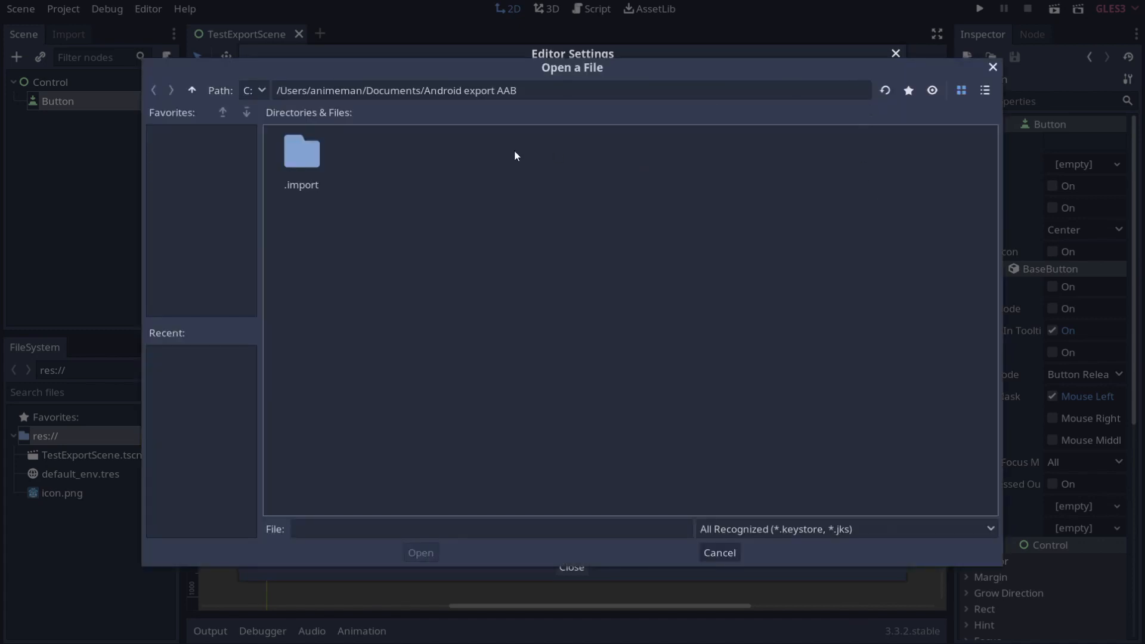
left_click(192, 90)
left_click(391, 491)
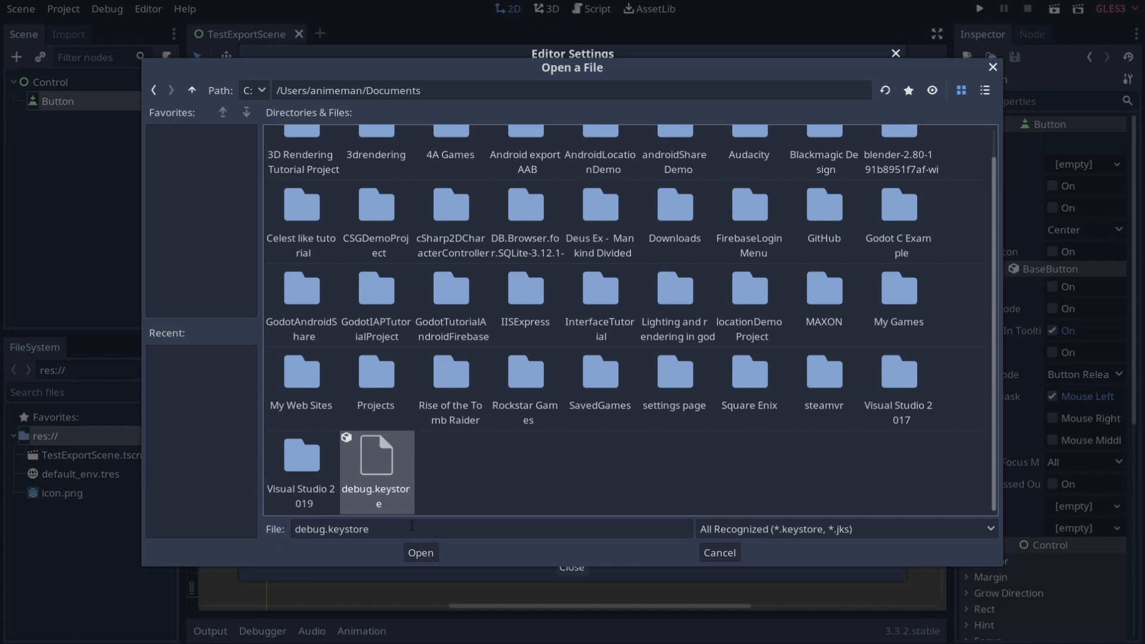
left_click(422, 553)
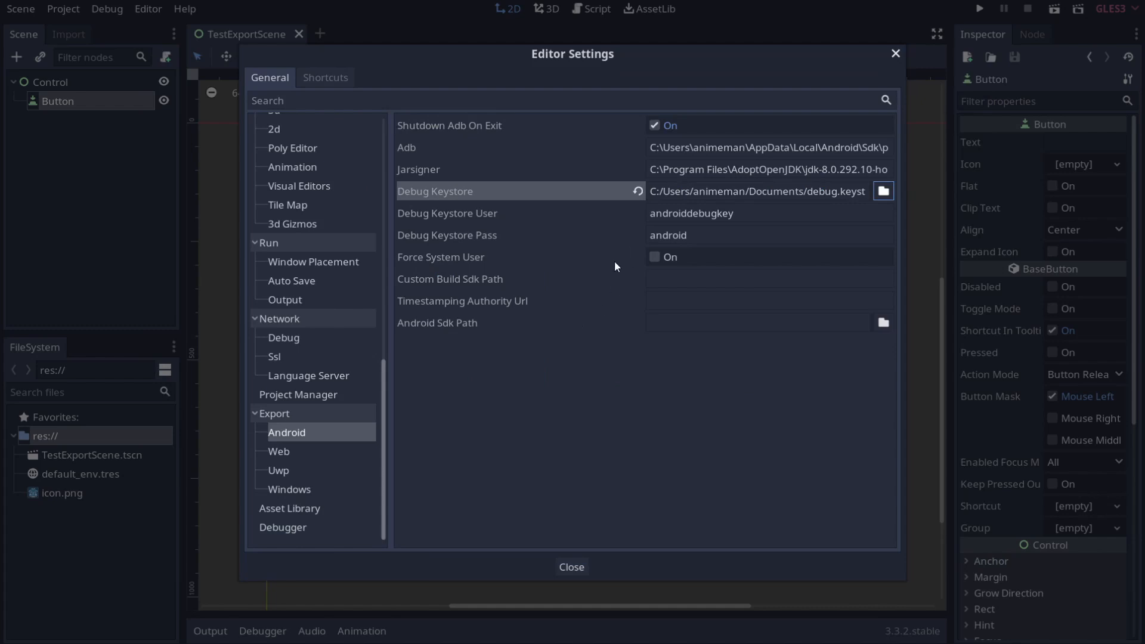
left_click(659, 281)
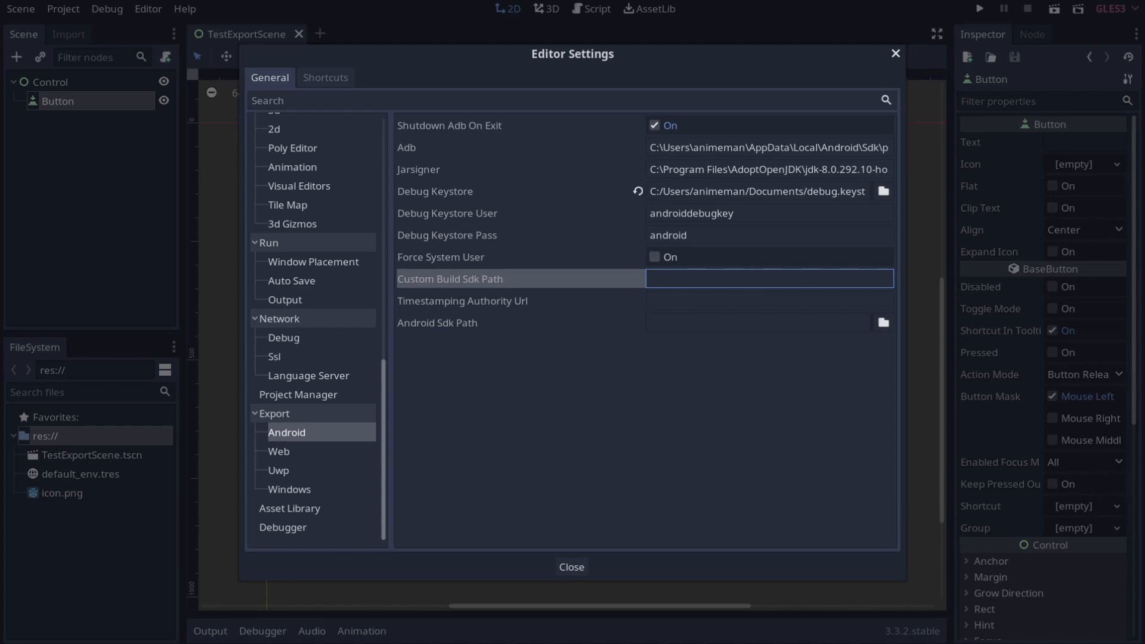
Step: In Explorer, browse to AppData\Local\Android\Sdk and copy its folder path
key("alt+Tab")
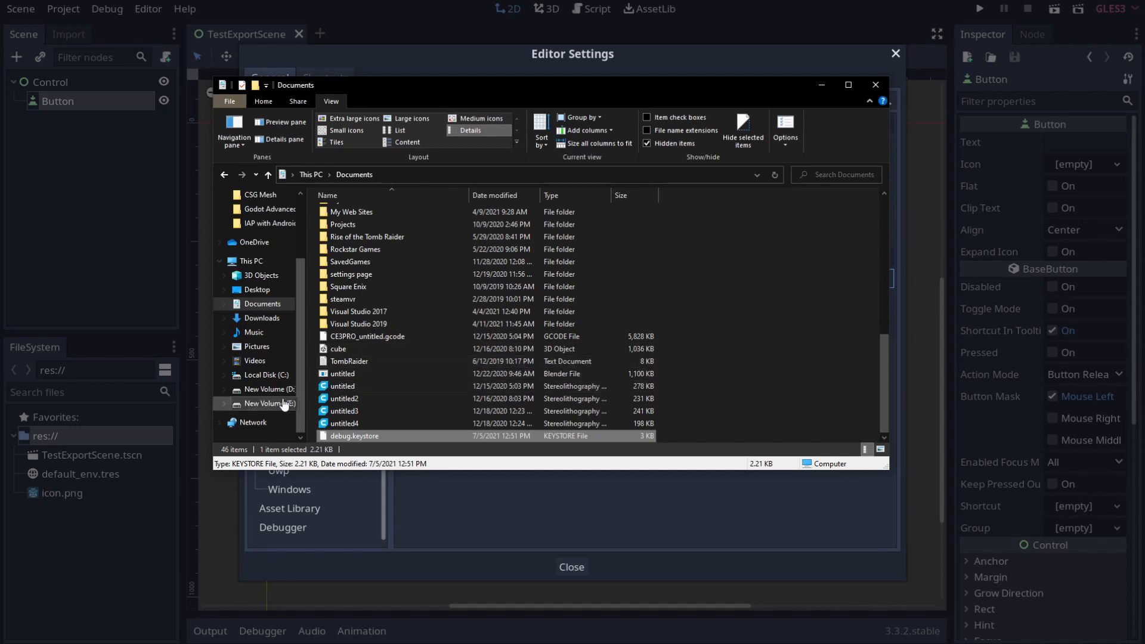
left_click(268, 375)
double_click(360, 324)
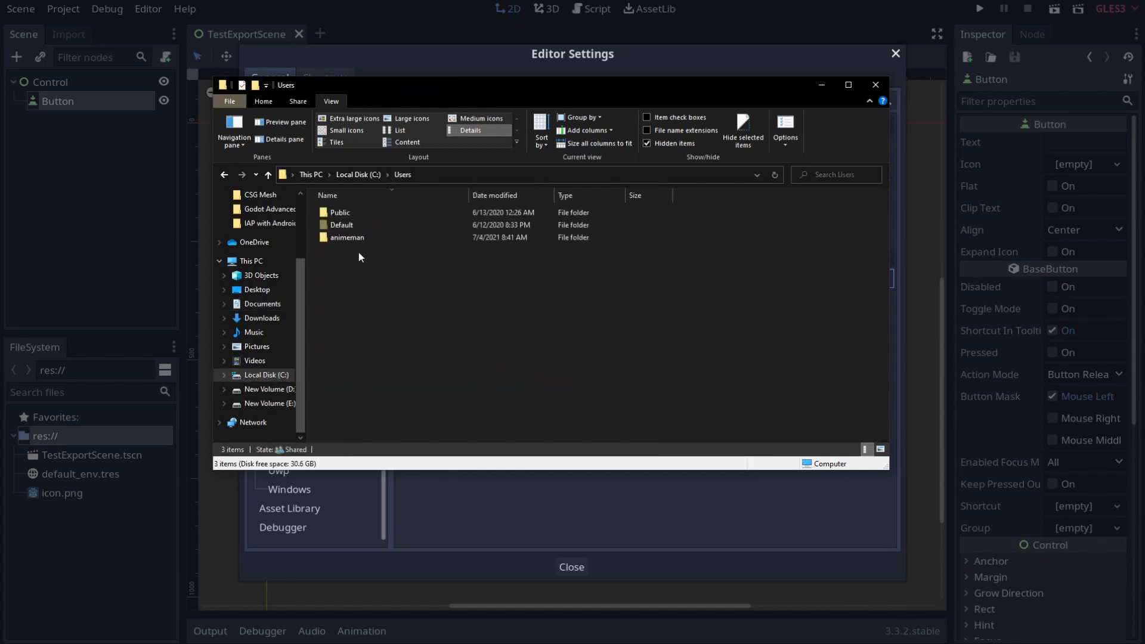
double_click(350, 242)
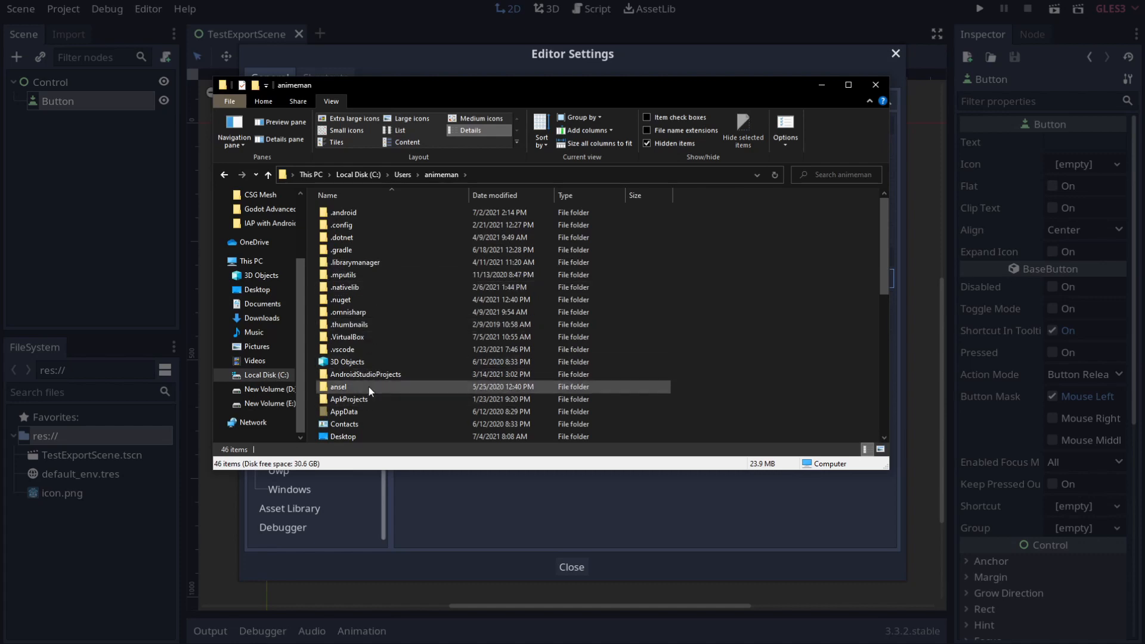
left_click(365, 412)
double_click(364, 412)
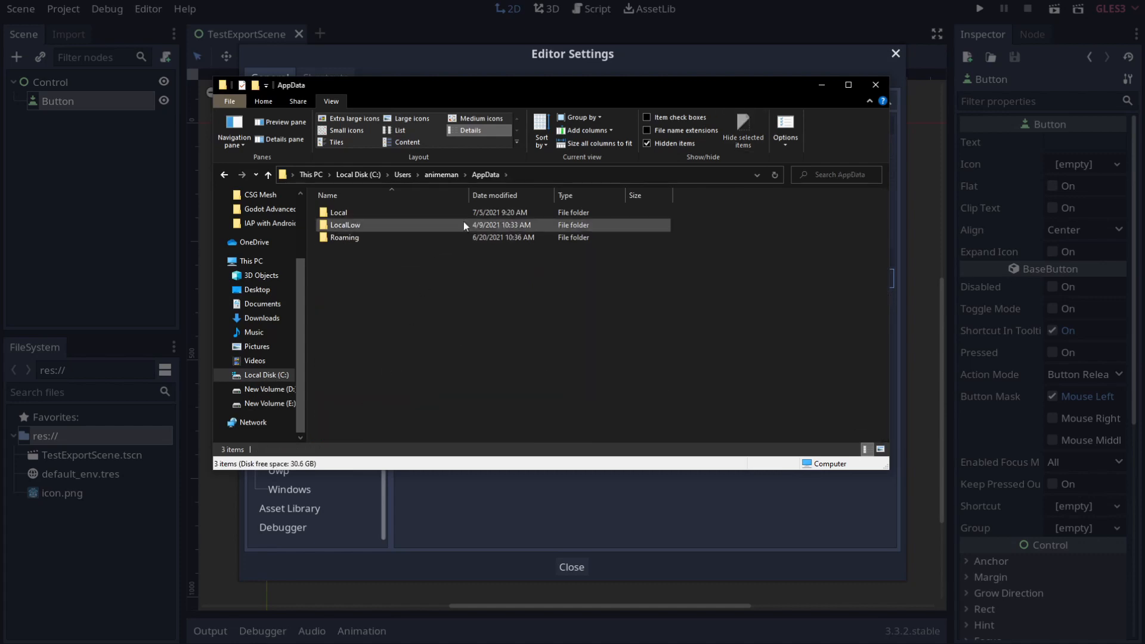
double_click(391, 214)
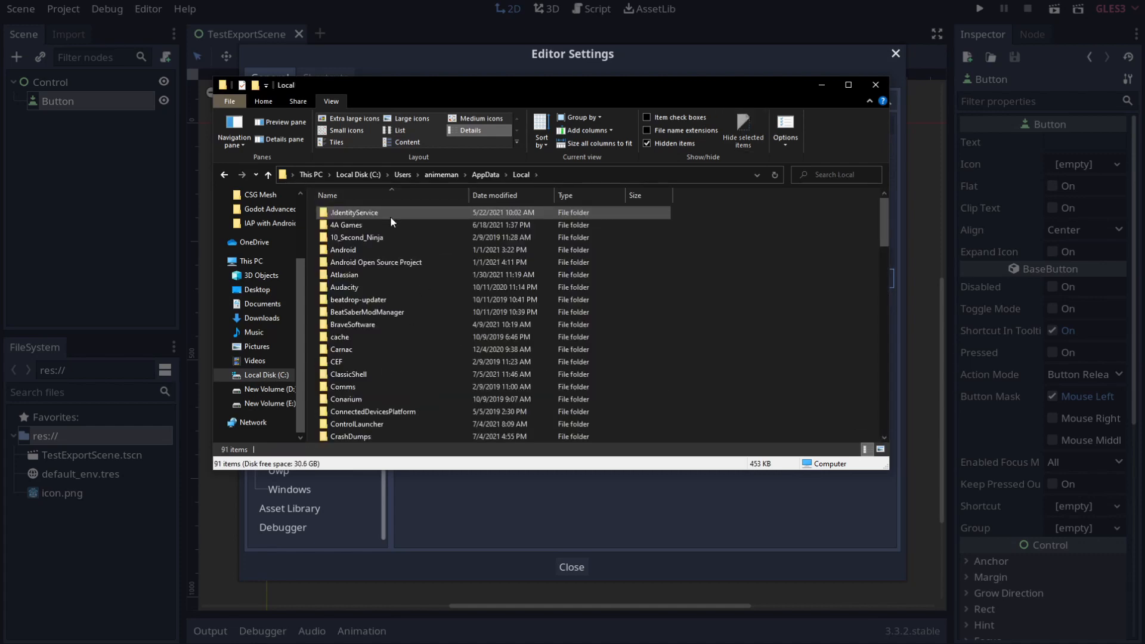
double_click(363, 248)
double_click(359, 214)
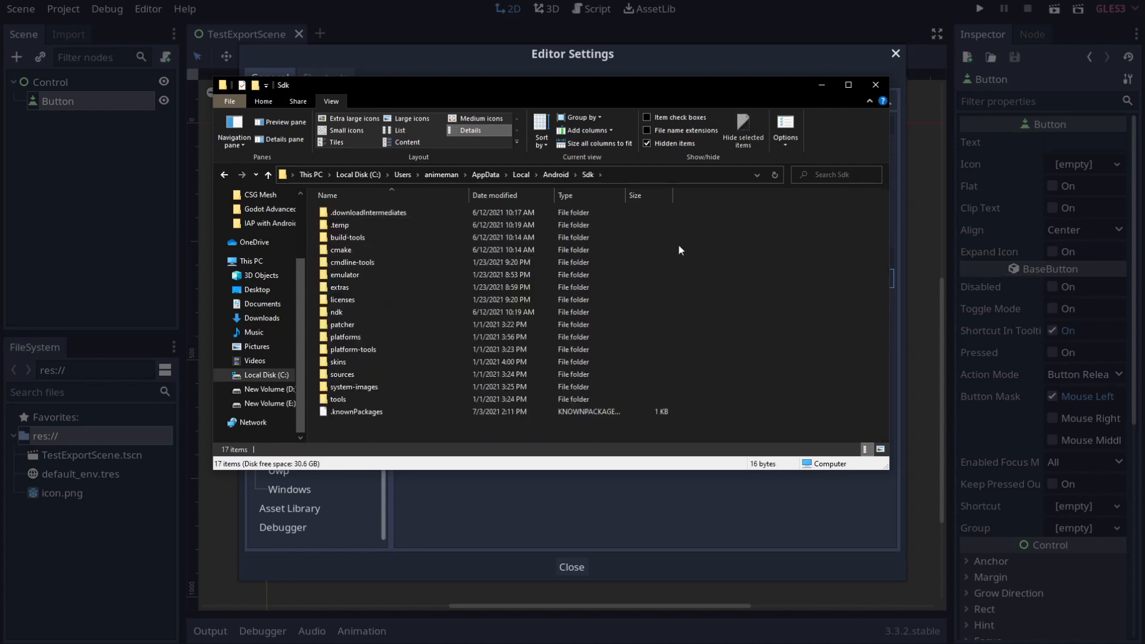
left_click(628, 177)
key("ctrl+c")
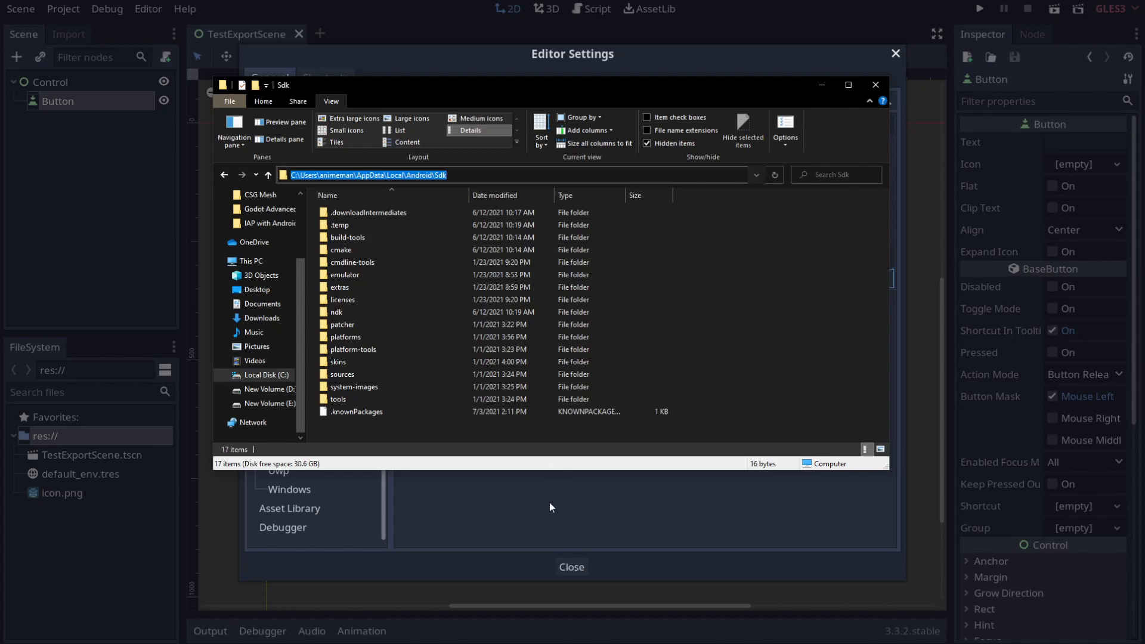
Step: Paste the Sdk path into Custom Build Sdk Path and Android Sdk Path, then close Editor Settings
left_click(639, 285)
key("ctrl+v")
left_click(716, 323)
key("ctrl+v")
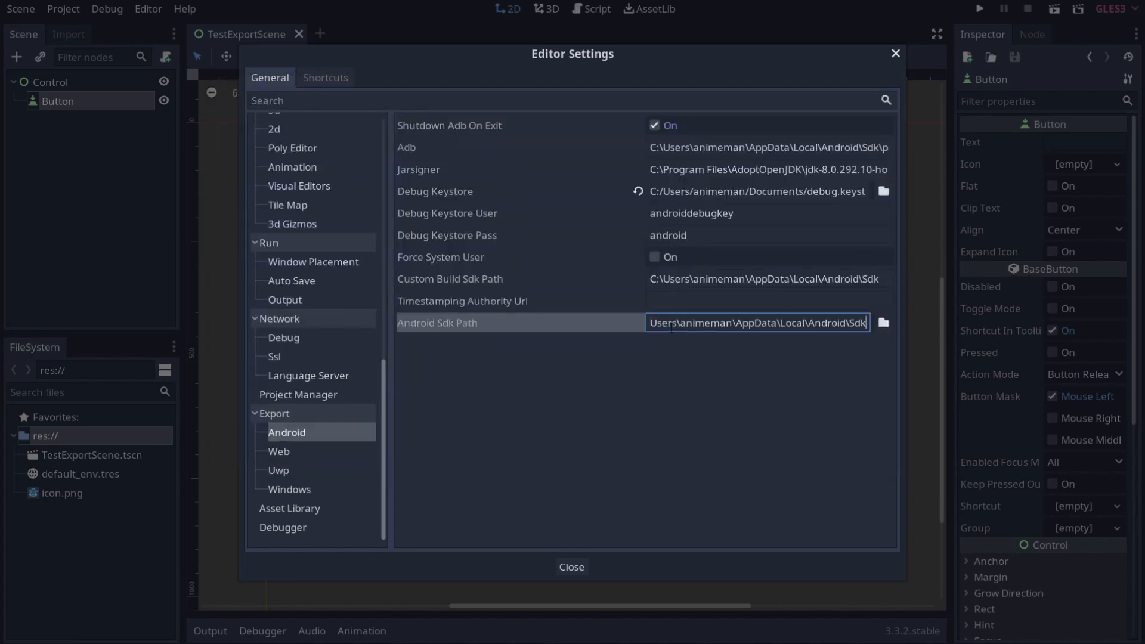
key("ctrl+z")
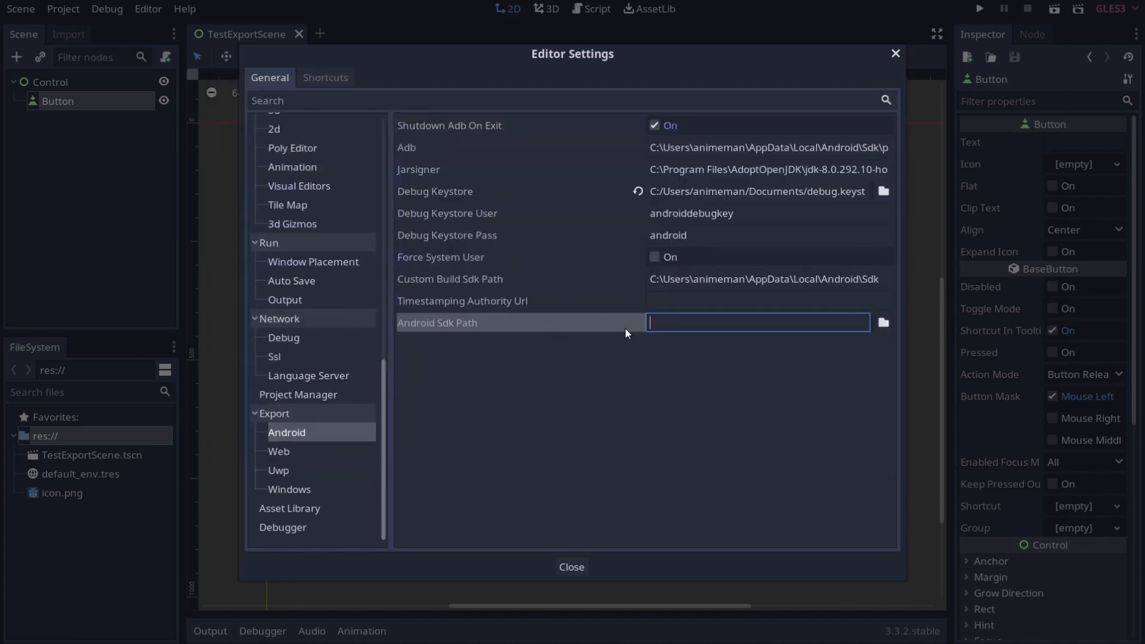
key("ctrl+v")
key("ctrl+Left")
key("ctrl+Left")
key("ctrl+Left")
key("ctrl+Left")
key("ctrl+Left")
key("ctrl+Left")
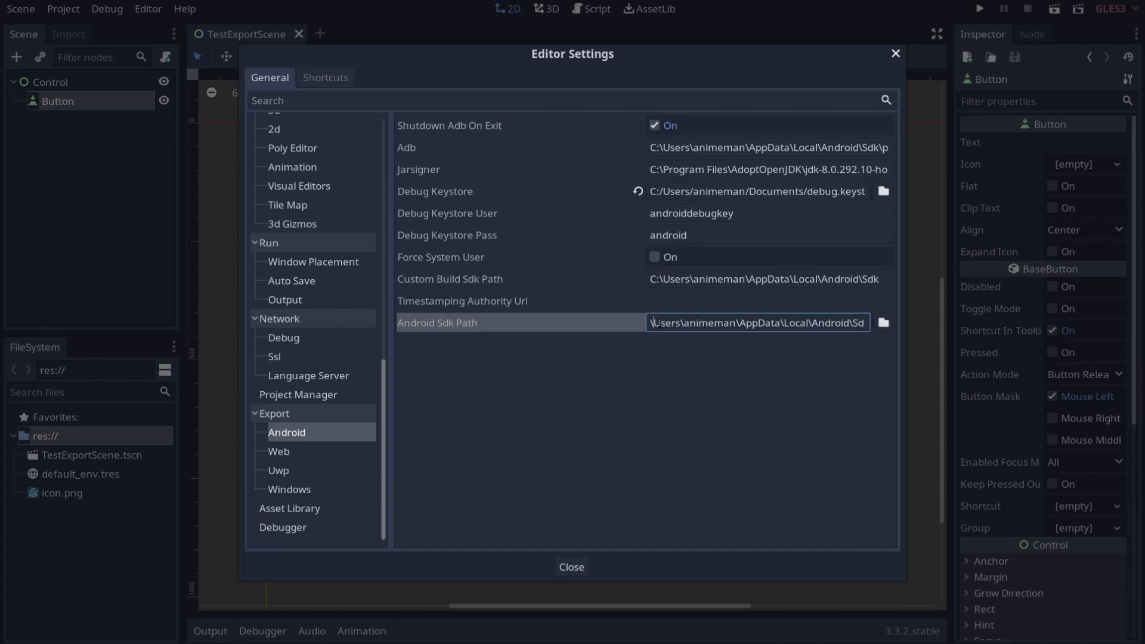
key("shift+Home")
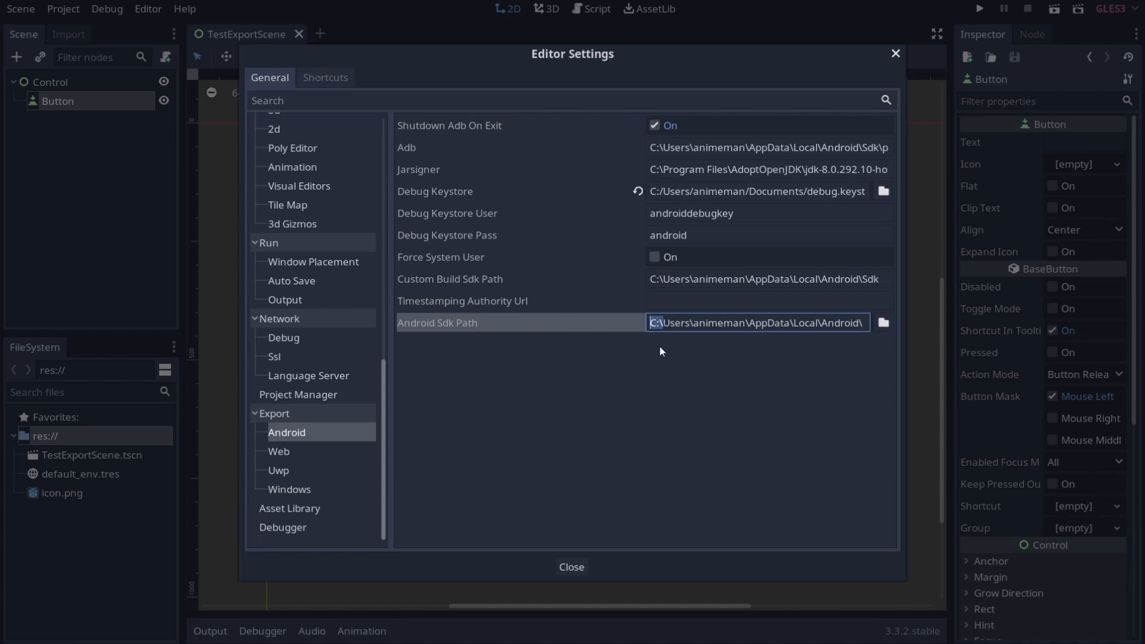
left_click(572, 566)
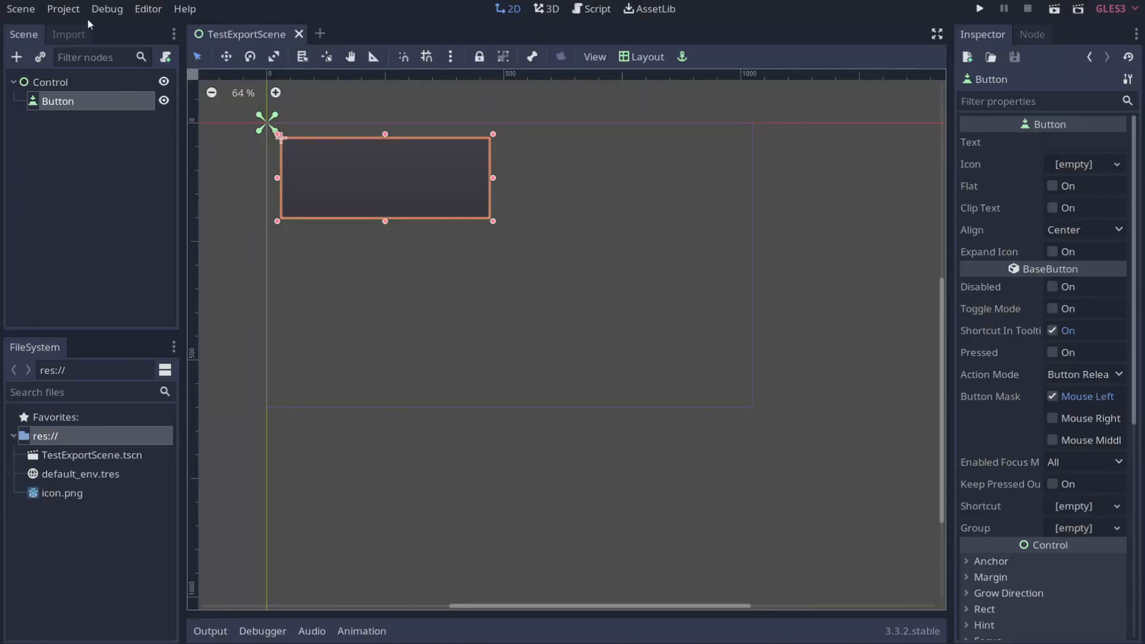
Step: Add an Android preset in the Project > Export dialog
left_click(80, 16)
left_click(81, 92)
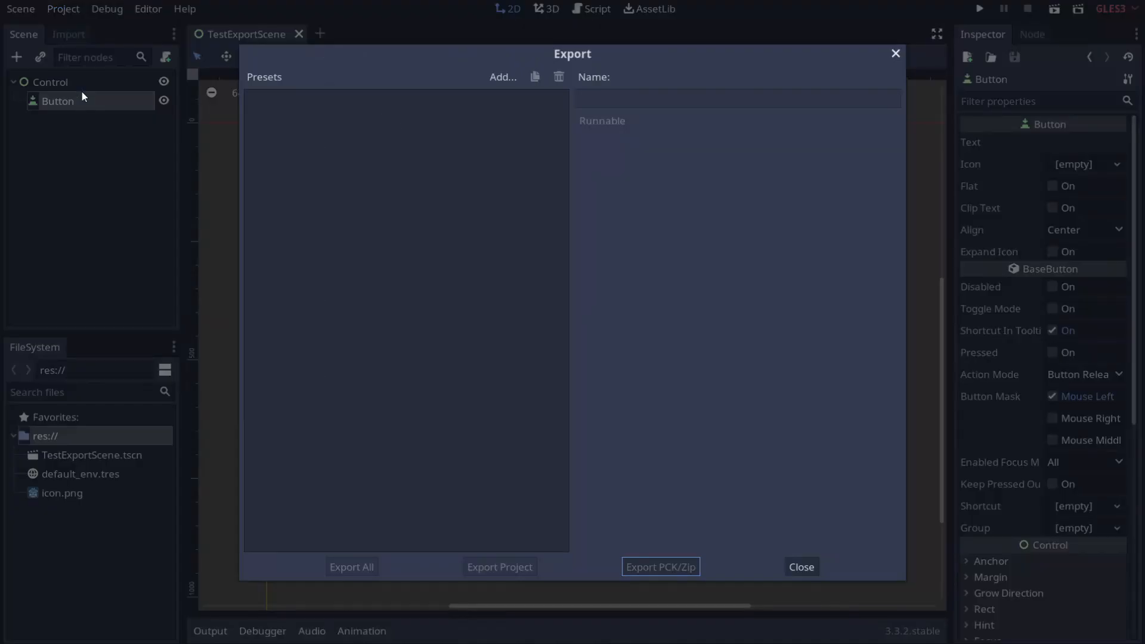
left_click(499, 78)
left_click(516, 102)
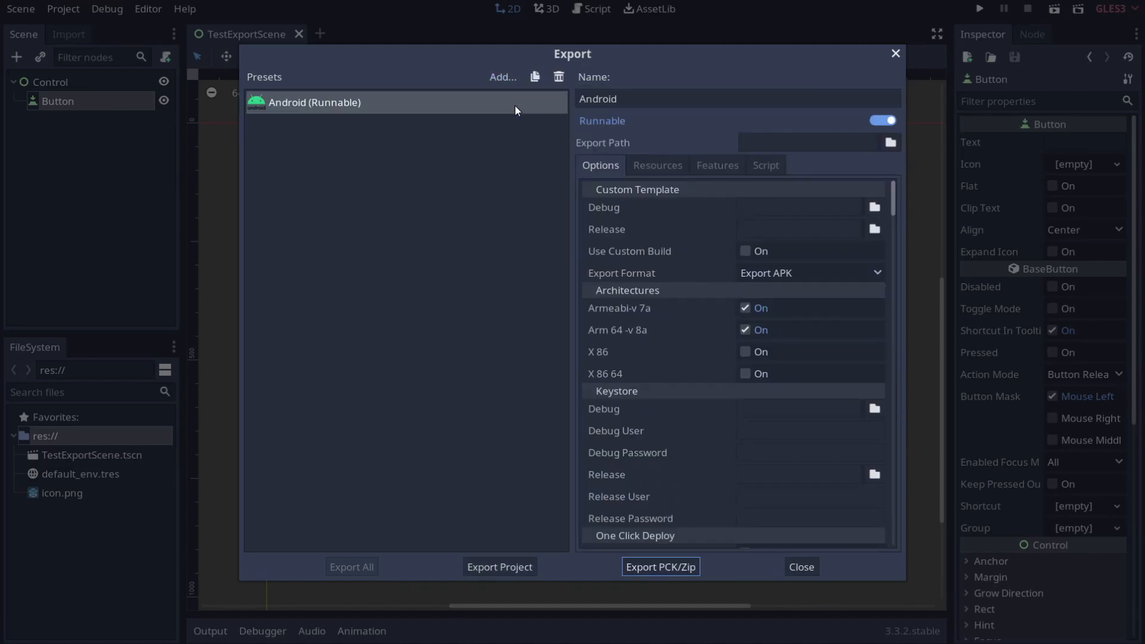
Step: Export the project as Android export AAB.apk into the project folder
left_click(510, 567)
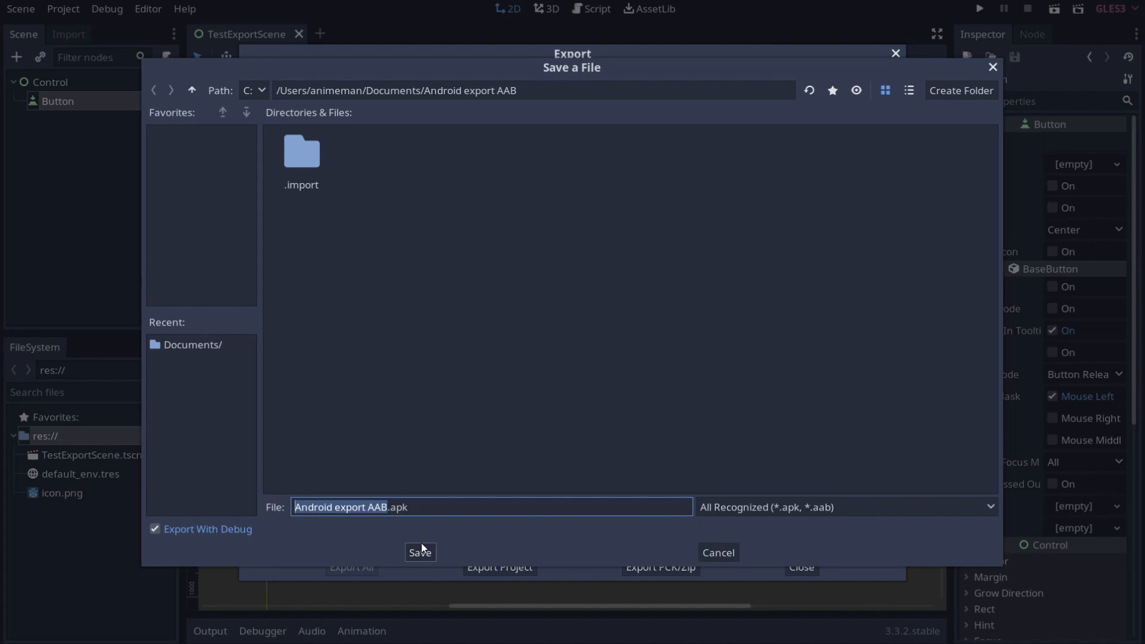
left_click(421, 551)
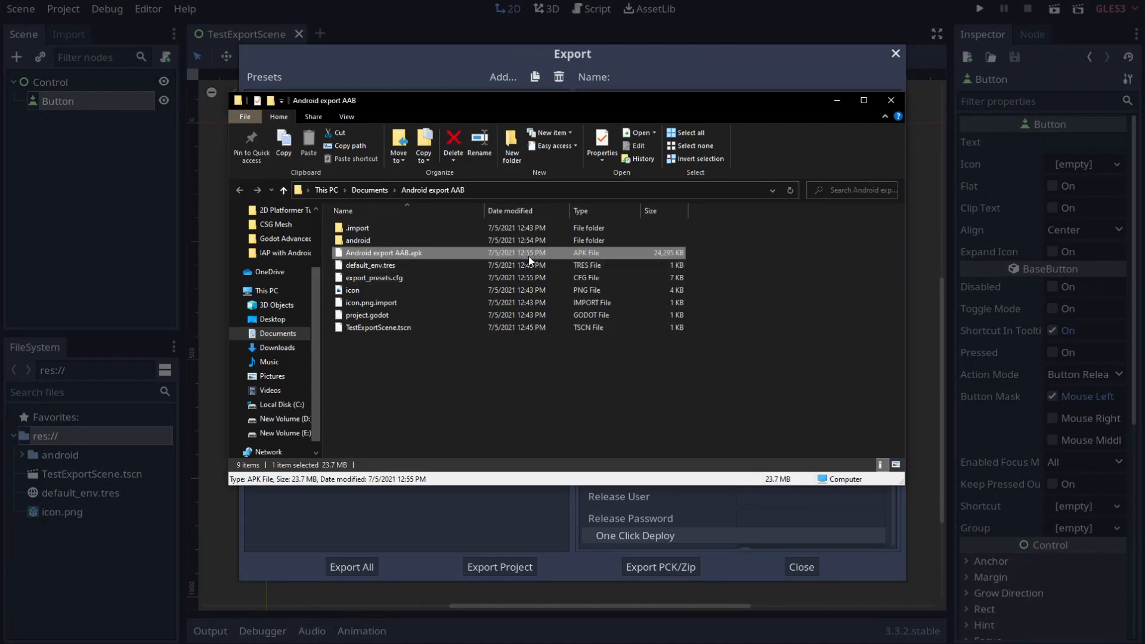
left_click(790, 189)
left_click(511, 493)
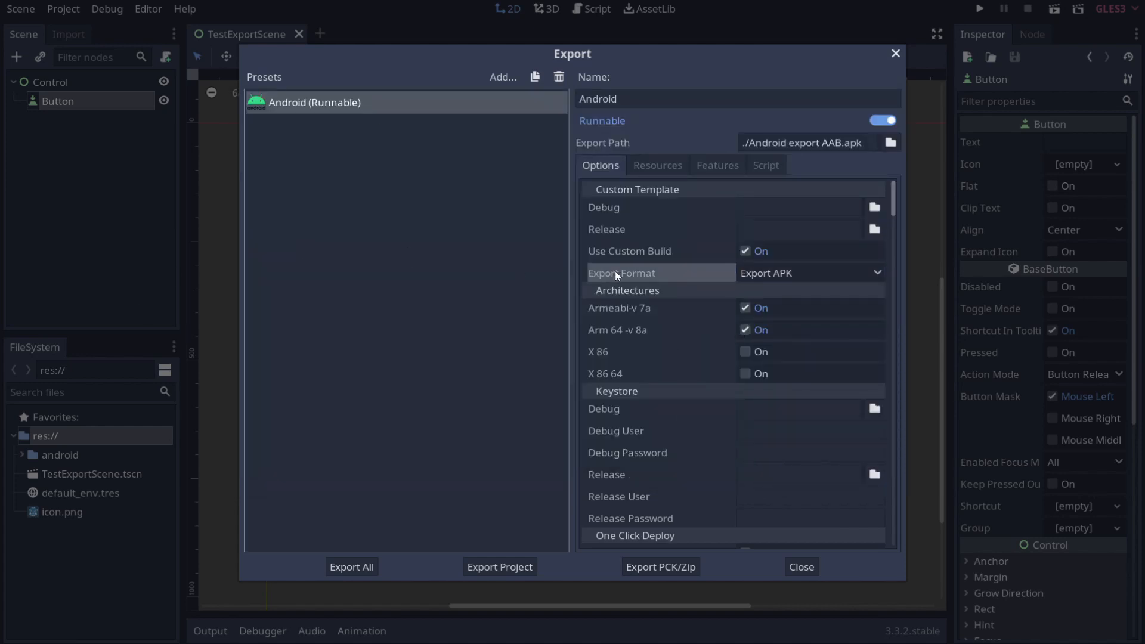
Step: Change the Android preset's Export Format to Export AAB
left_click(772, 278)
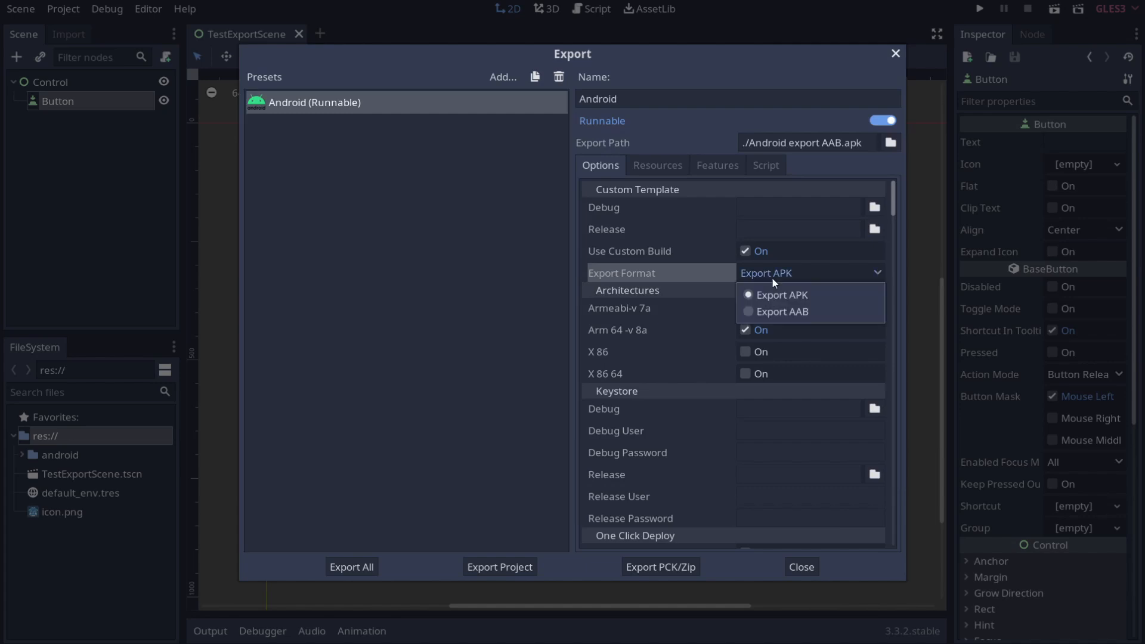
left_click(768, 313)
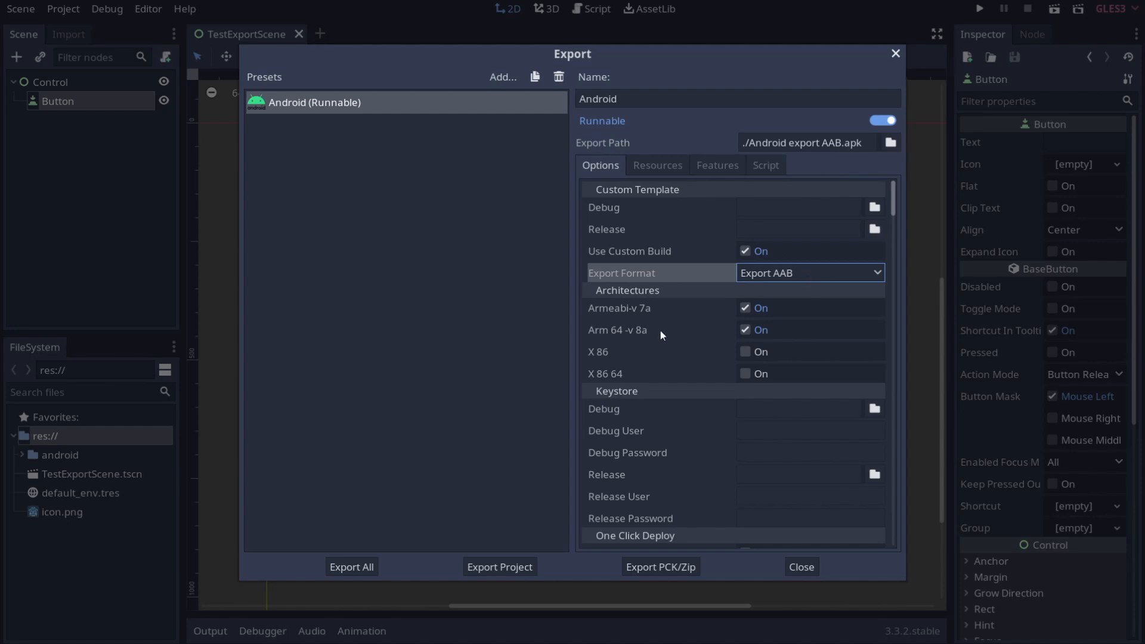
Step: Export the project as Android export AAB.aab, replacing the .apk extension
left_click(788, 271)
left_click(782, 311)
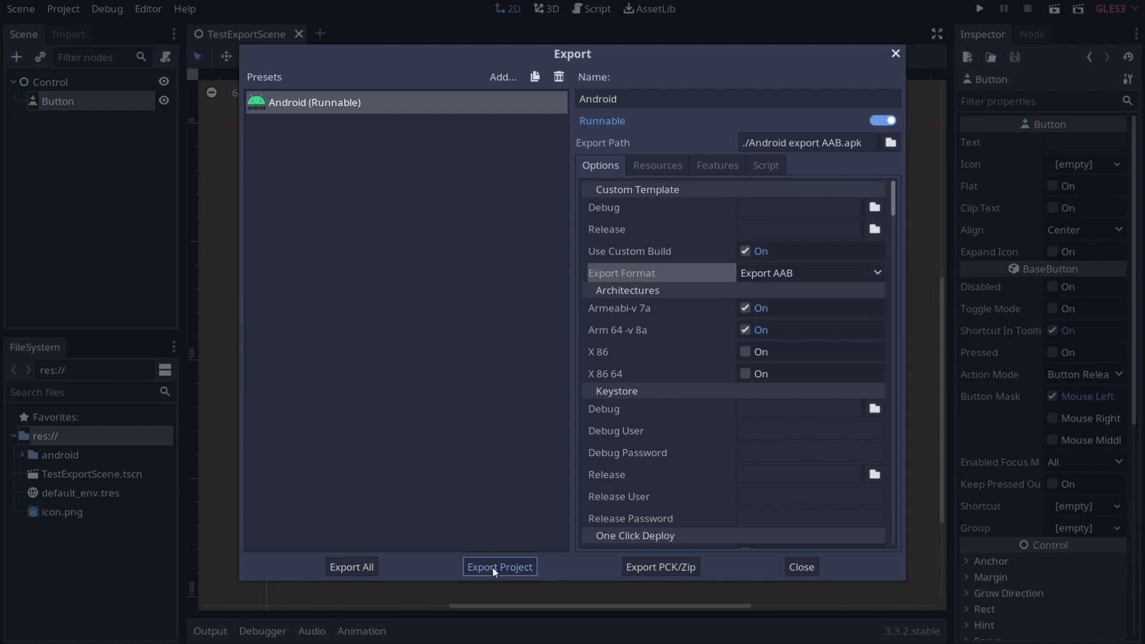
left_click(492, 567)
left_click(721, 508)
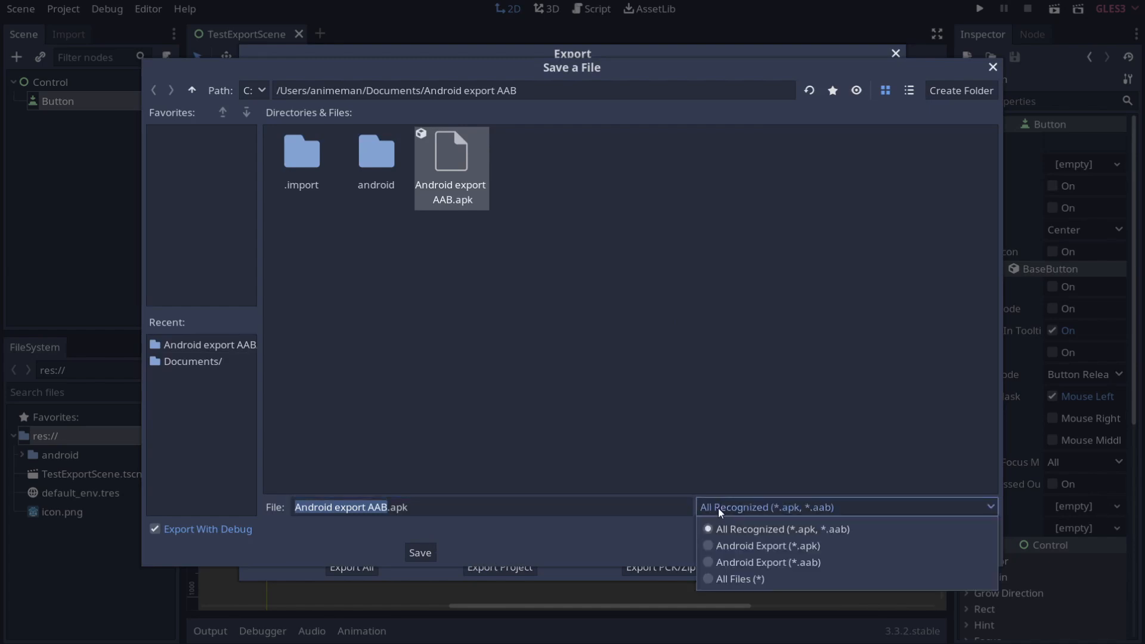
left_click(721, 508)
left_click(550, 507)
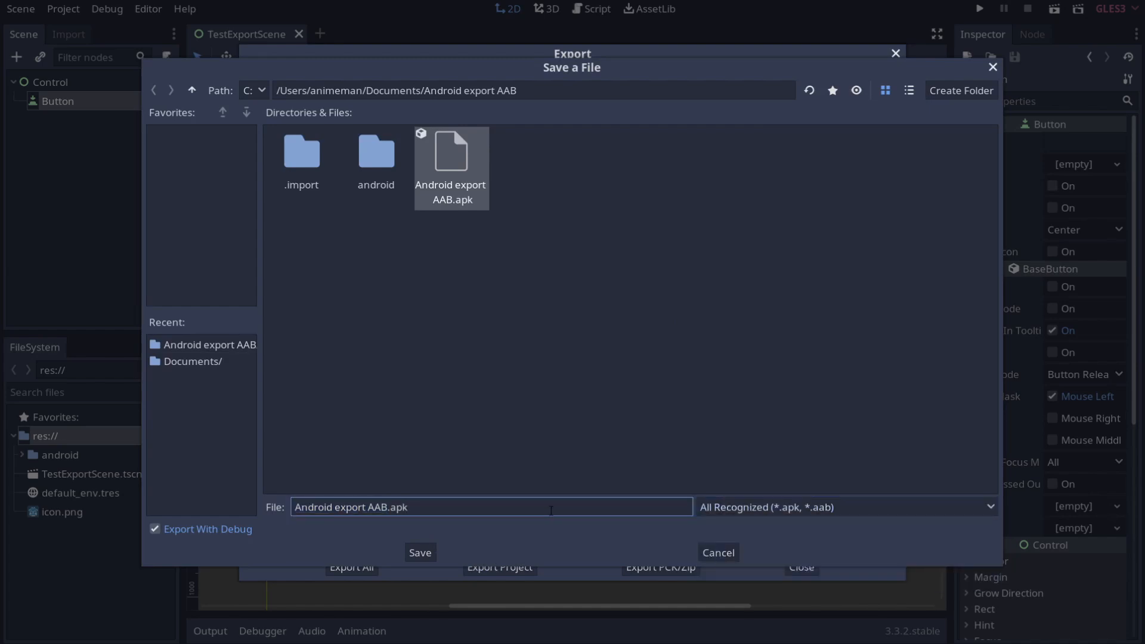
key("BackSpace")
key("BackSpace")
key("BackSpace")
type("aab")
left_click(425, 560)
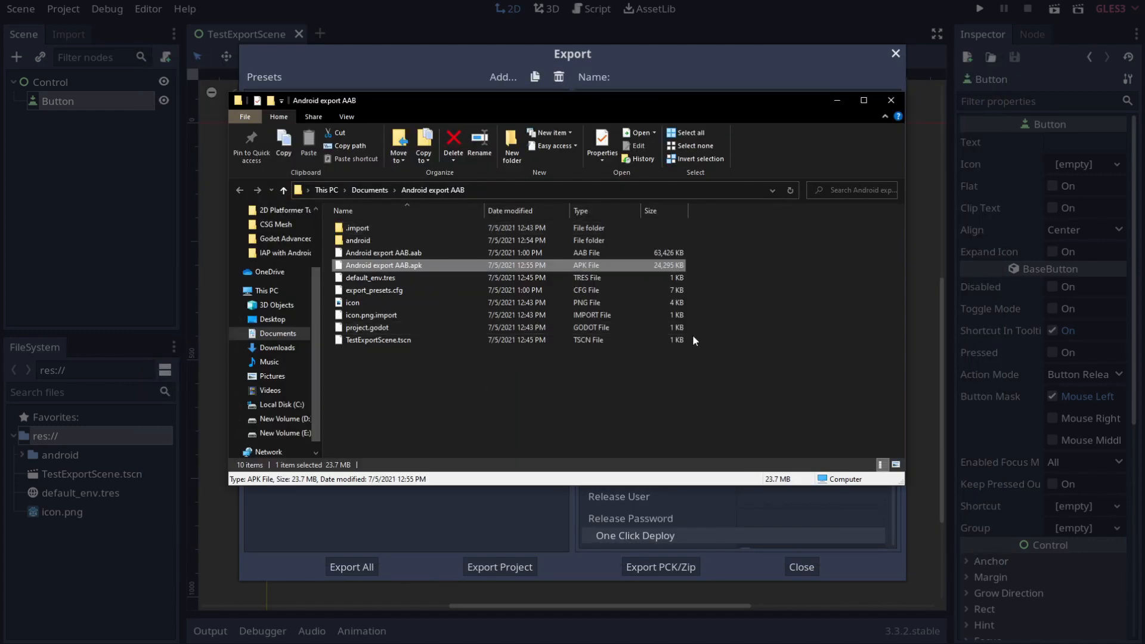
Step: Check that Android export AAB.aab sits beside the APK in the project folder
left_click_drag(707, 262, 470, 251)
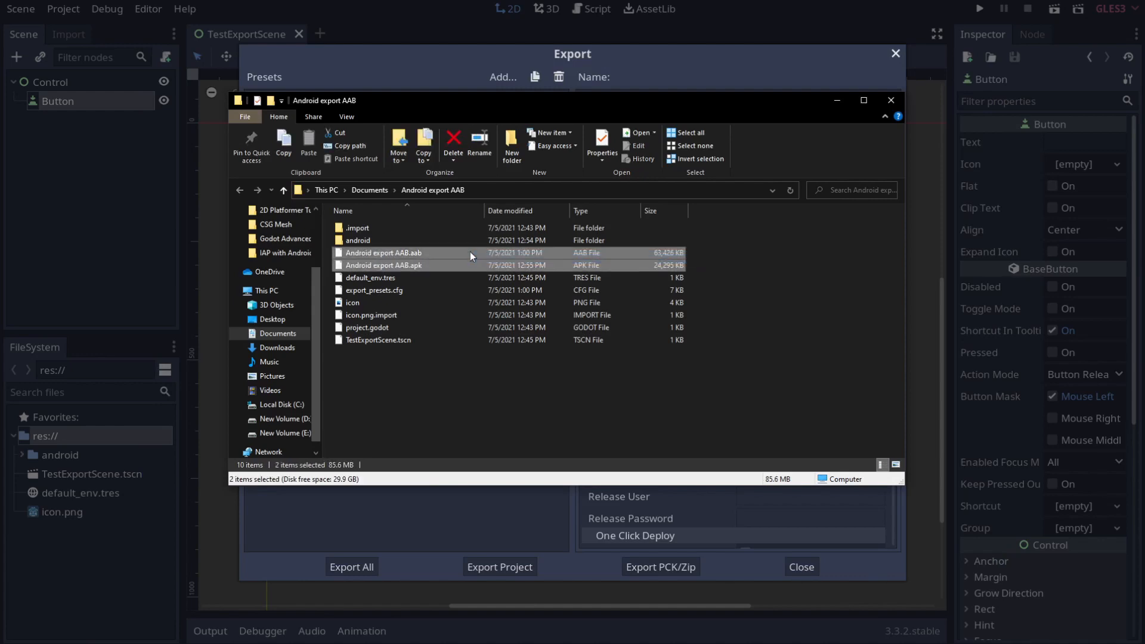
left_click(788, 328)
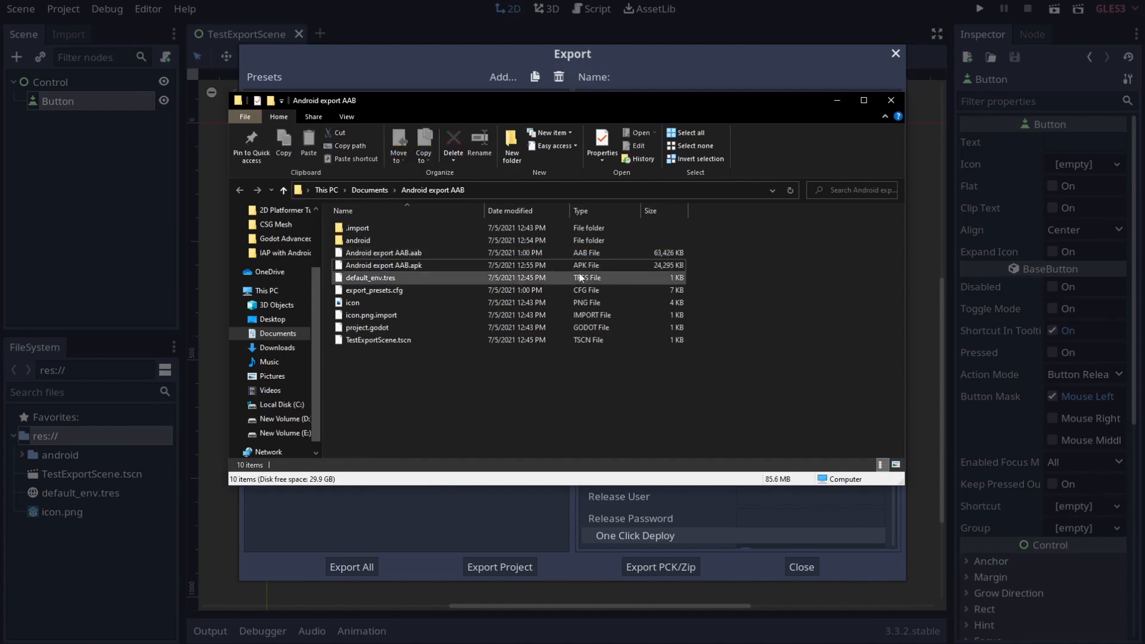
left_click(532, 254)
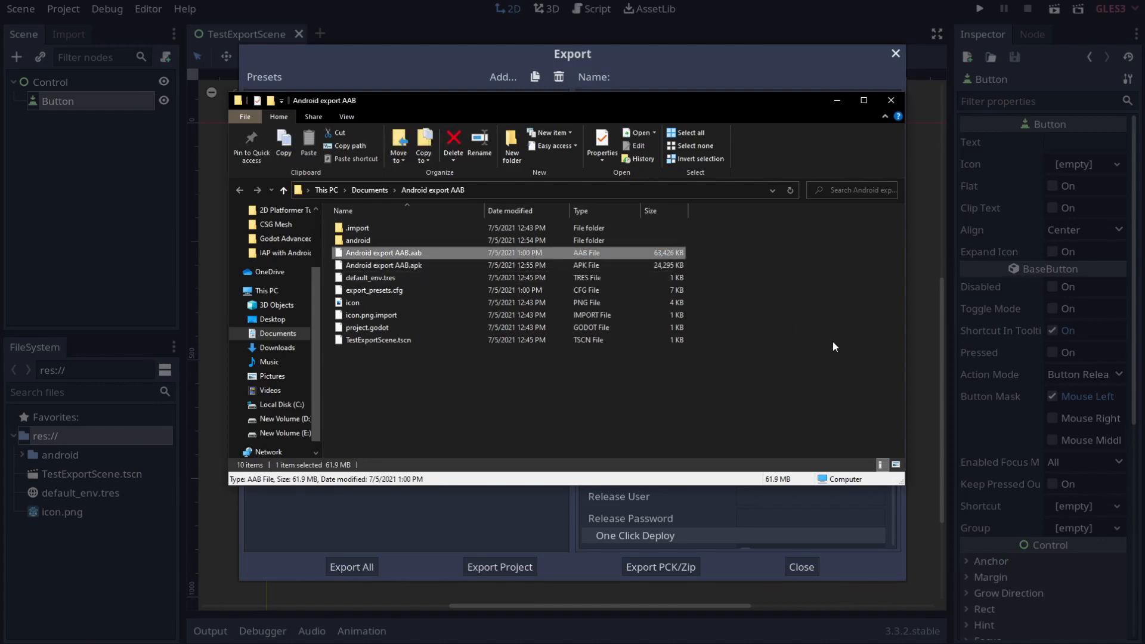
left_click(549, 505)
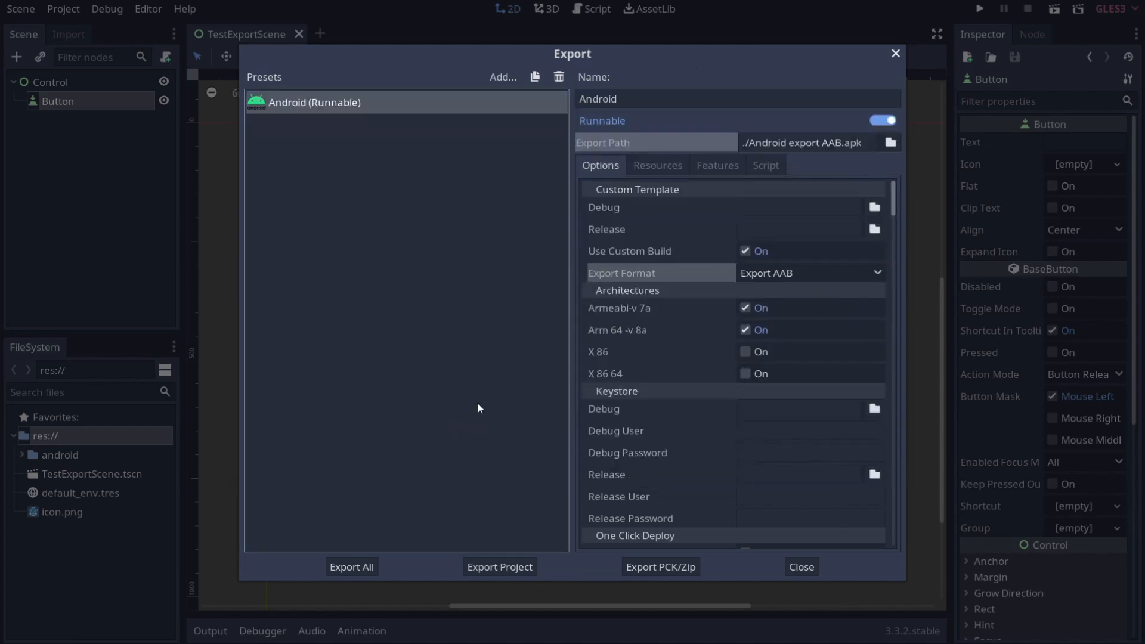
left_click(619, 206)
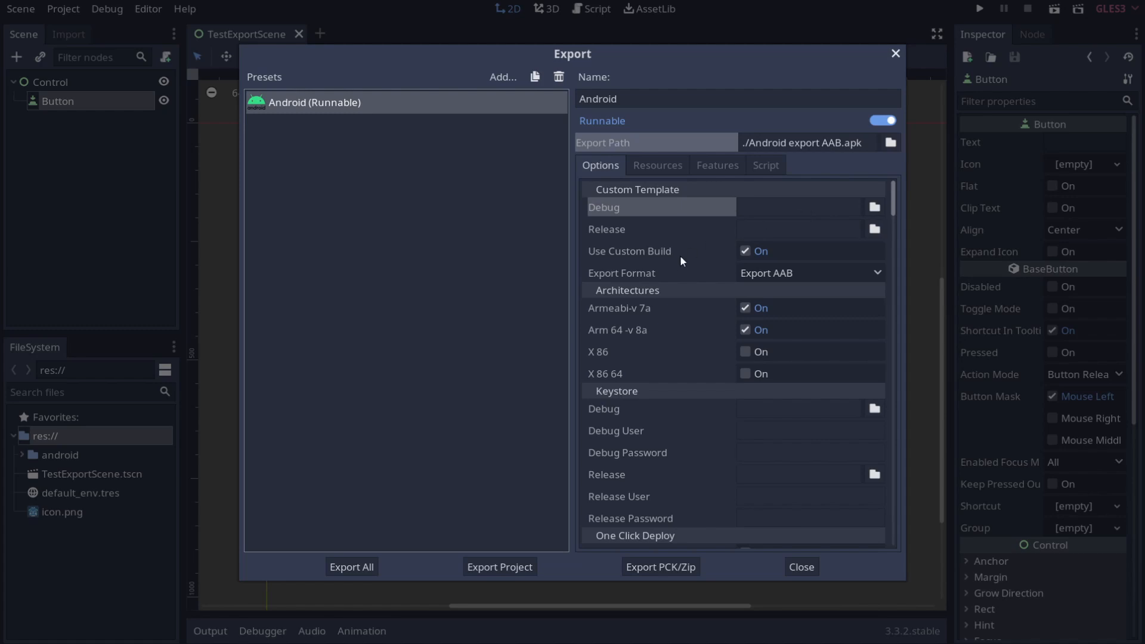
left_click(644, 253)
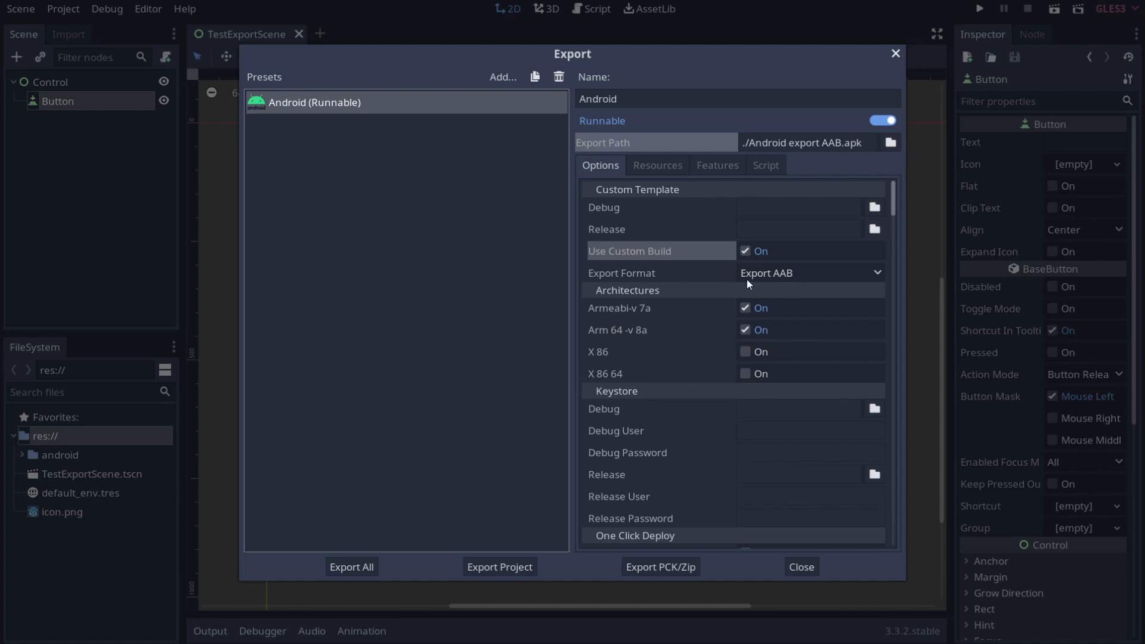
left_click(710, 274)
left_click(807, 273)
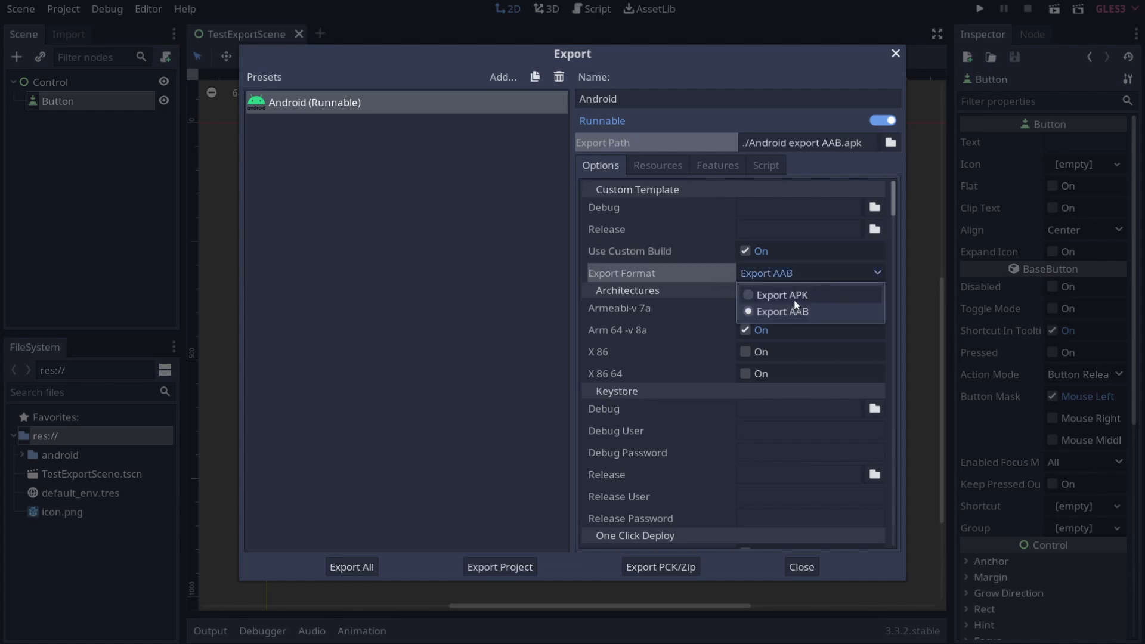
left_click(667, 313)
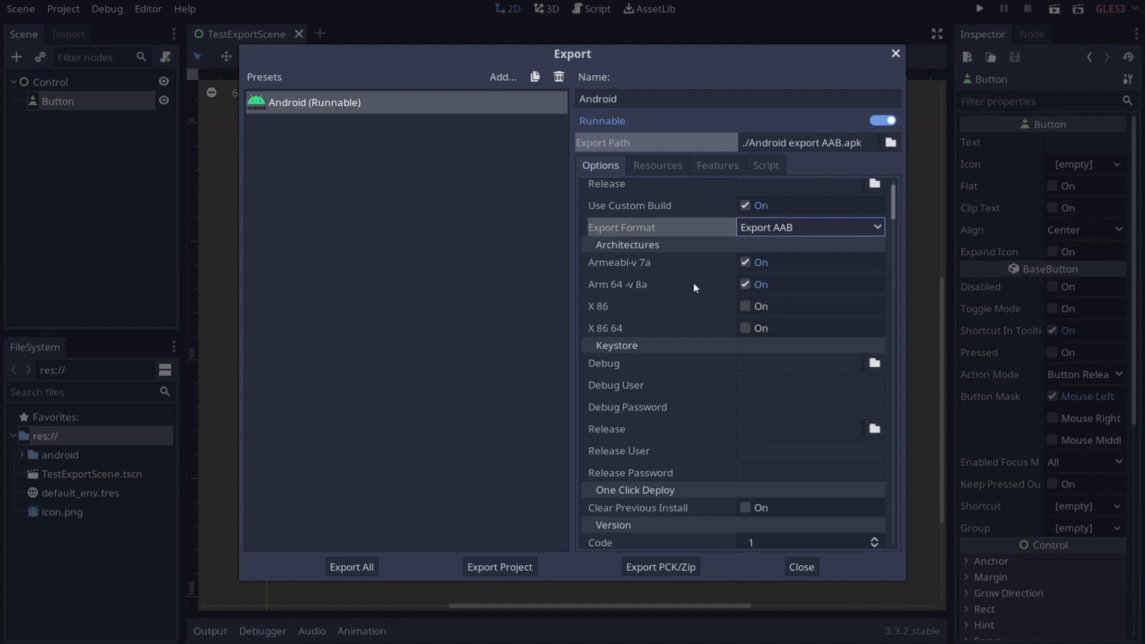
Step: Scroll the Android options past the debug keystore down to the Version settings
scroll(707, 353, "down", 3)
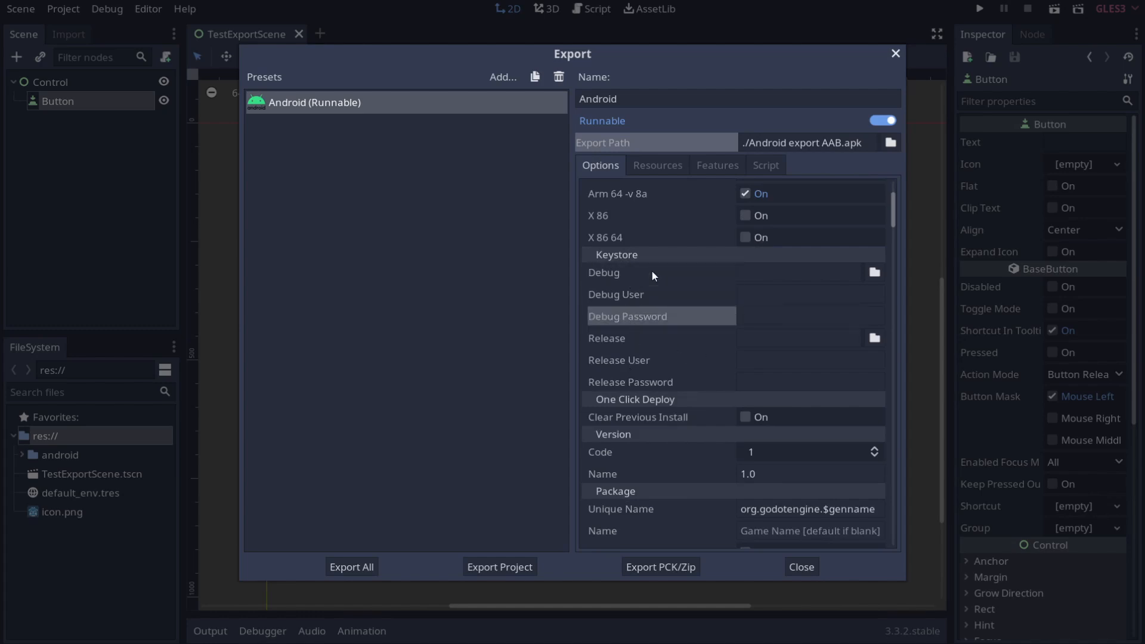
left_click(632, 277)
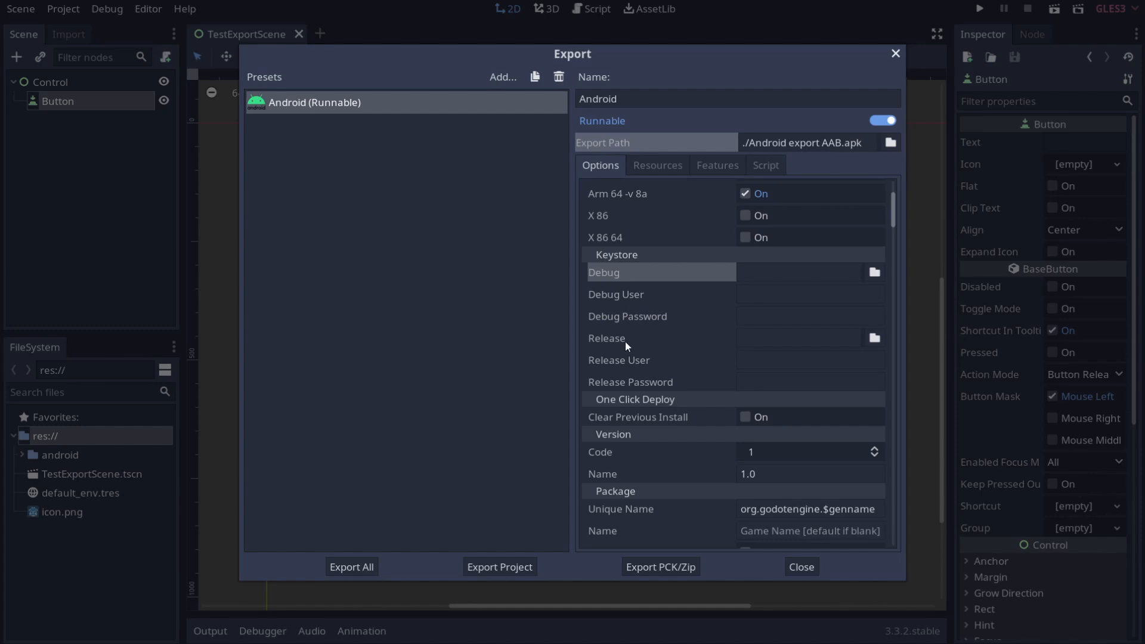
scroll(626, 343, "down", 3)
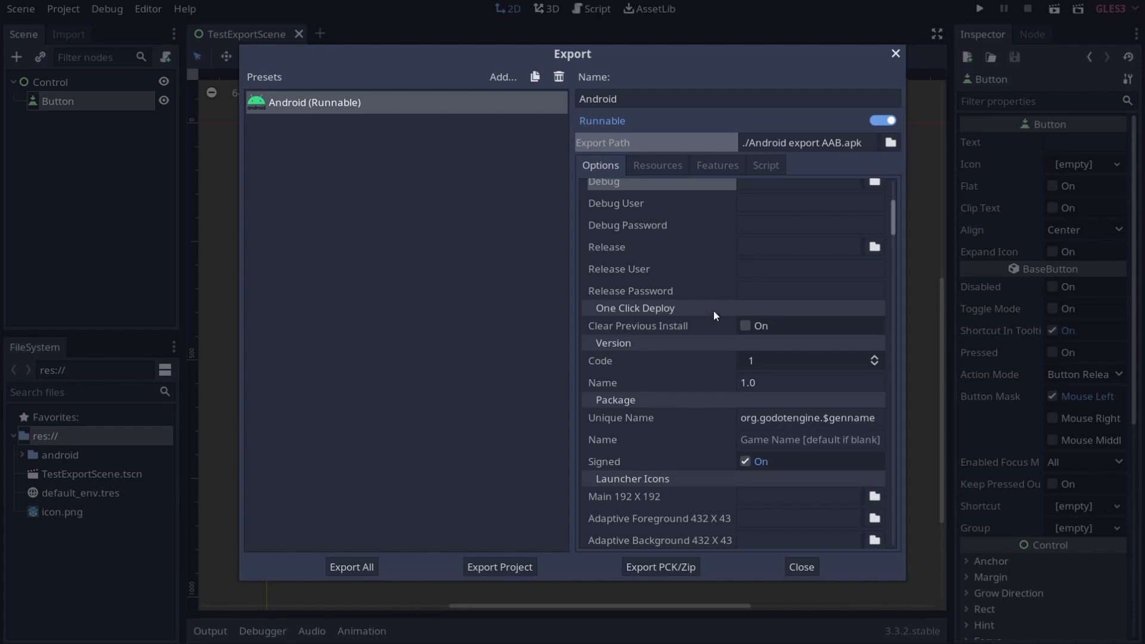
scroll(715, 315, "down", 2)
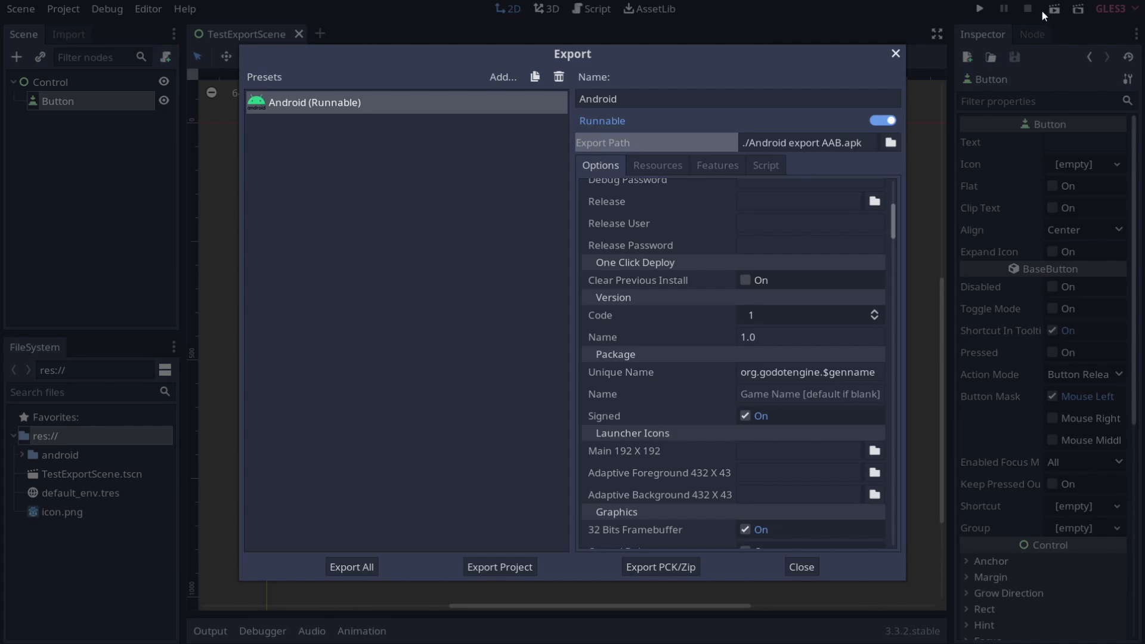
scroll(739, 292, "down", 2)
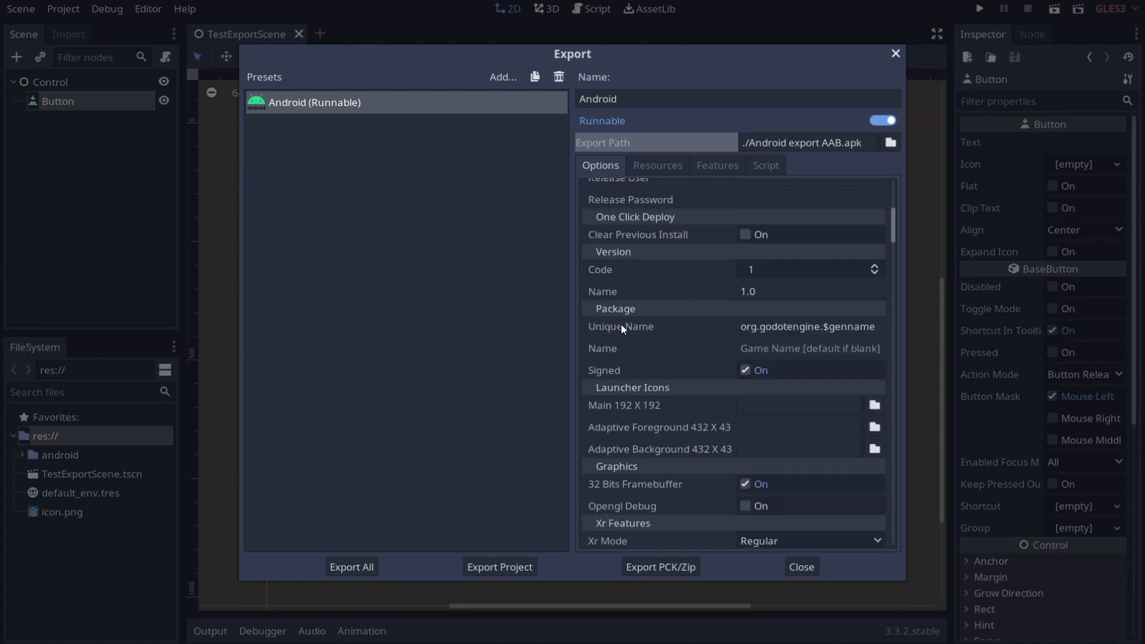
left_click(612, 272)
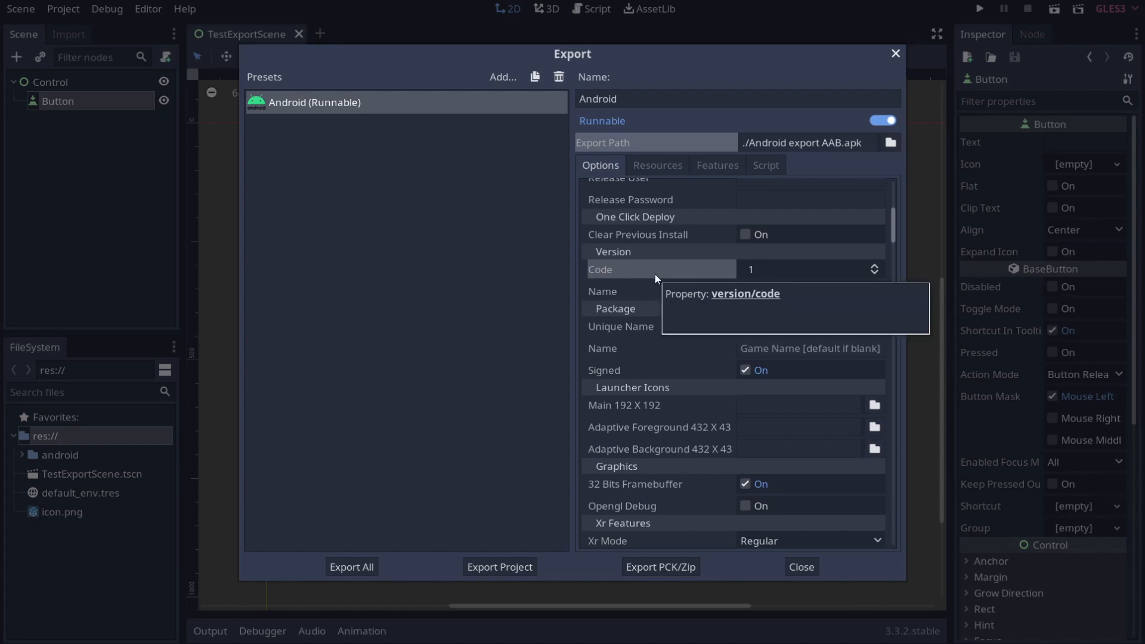
Step: Leave Version Code at 1 and enter 1.2.1 as the Version Name
left_click(875, 266)
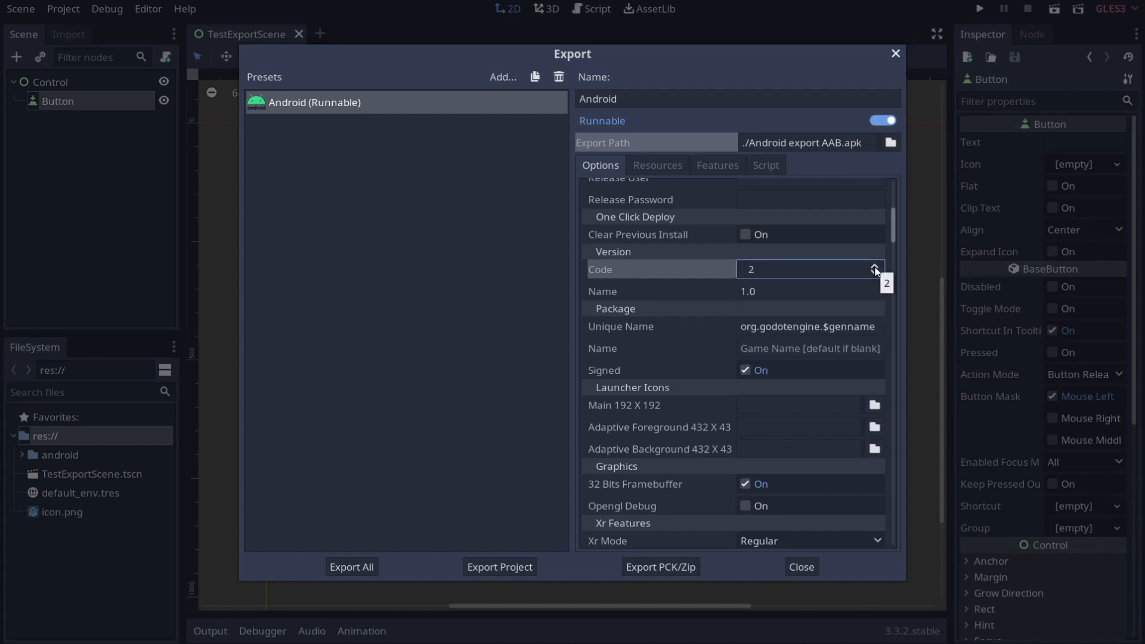
left_click(874, 266)
left_click(875, 273)
left_click(874, 273)
left_click(875, 273)
left_click(875, 273)
key("Tab")
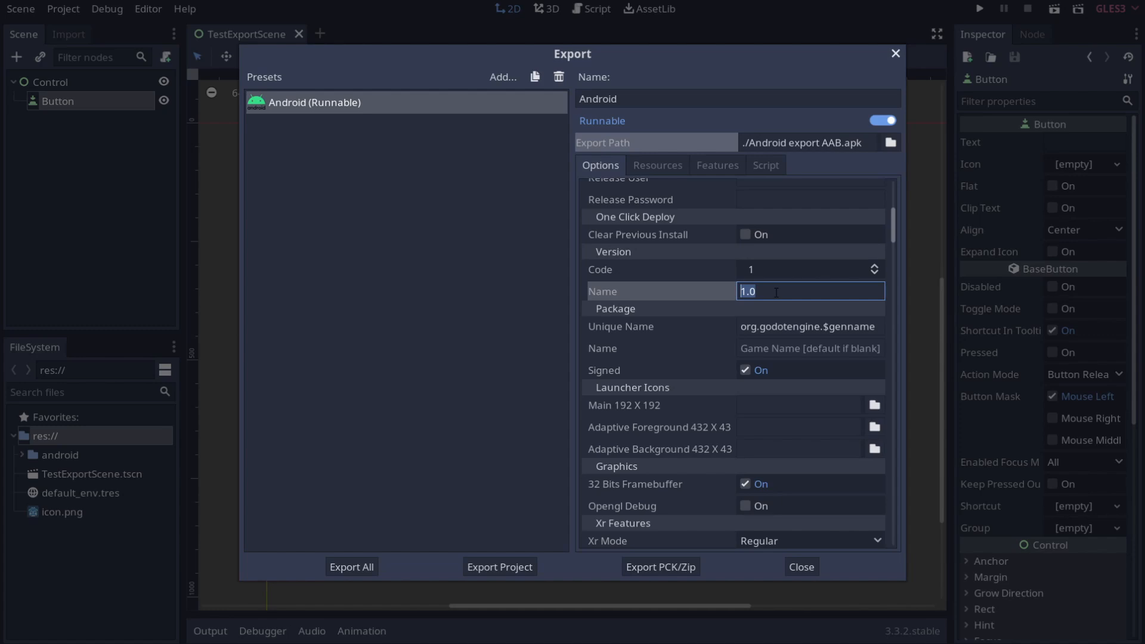
type("1.2.1")
left_click_drag(741, 327, 807, 327)
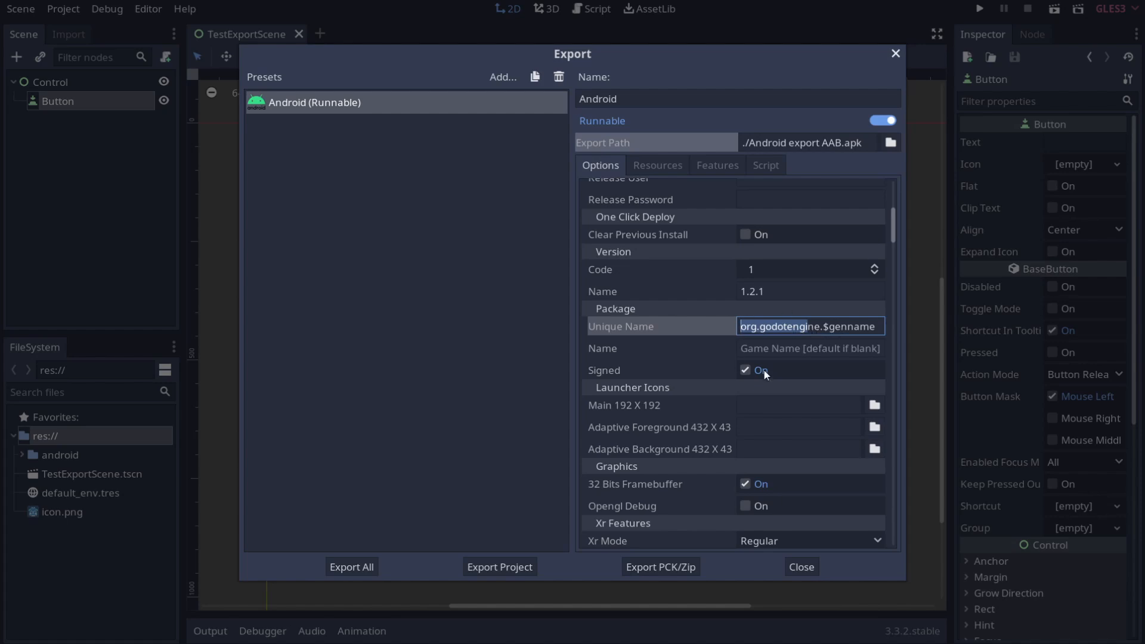
Step: Replace godotengine with finepointcg so the unique name reads org.finepointcg.$genname, undoing a stray drag
double_click(778, 326)
type("finep")
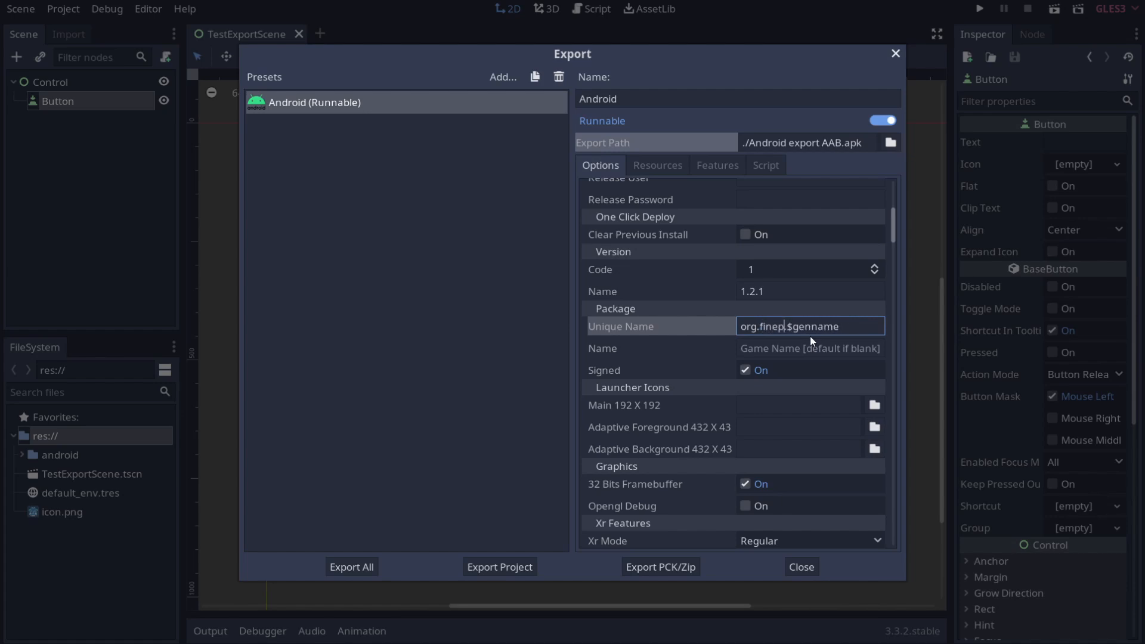
type("ointcgi.")
double_click(857, 327)
left_click(876, 326)
left_click_drag(822, 328, 821, 326)
key("ctrl+z")
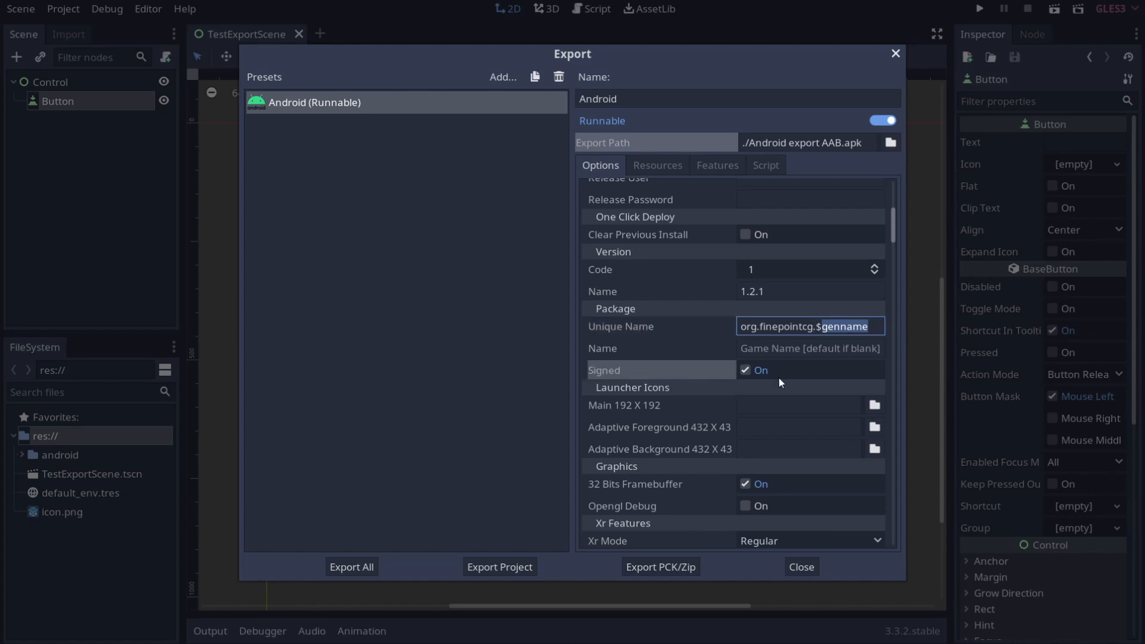
scroll(715, 372, "down", 3)
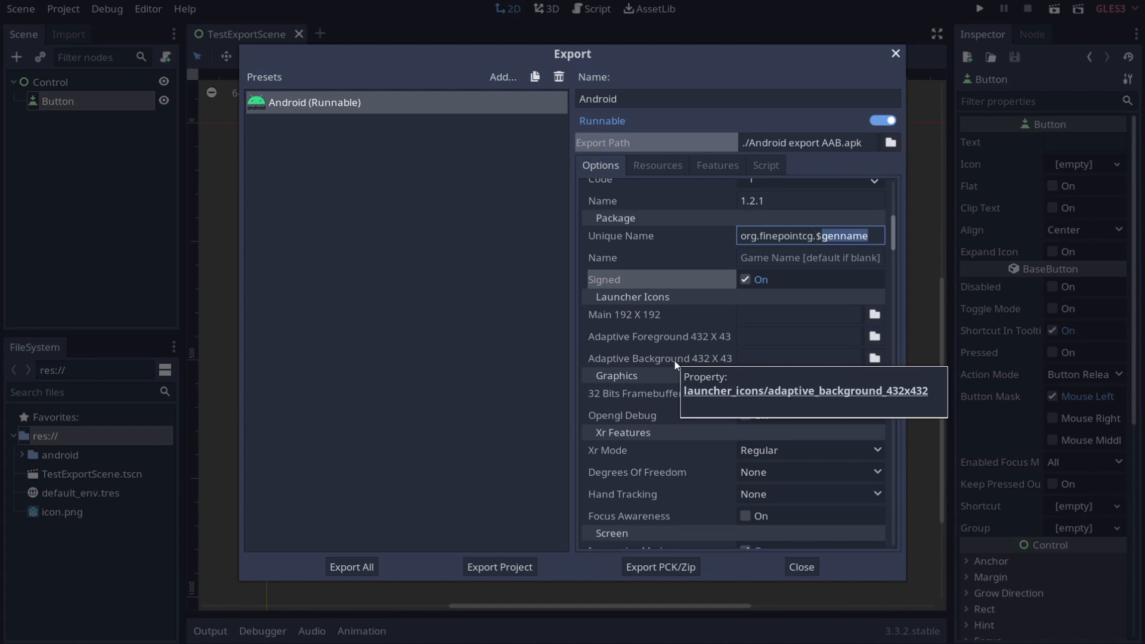
scroll(618, 317, "down", 3)
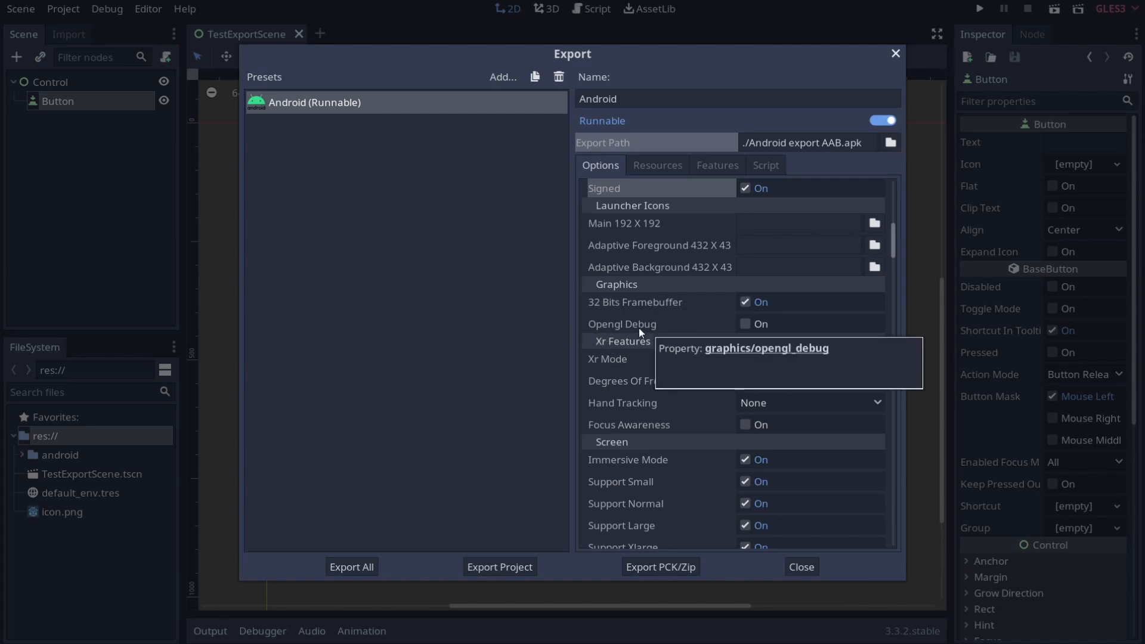
scroll(647, 349, "down", 3)
left_click(797, 270)
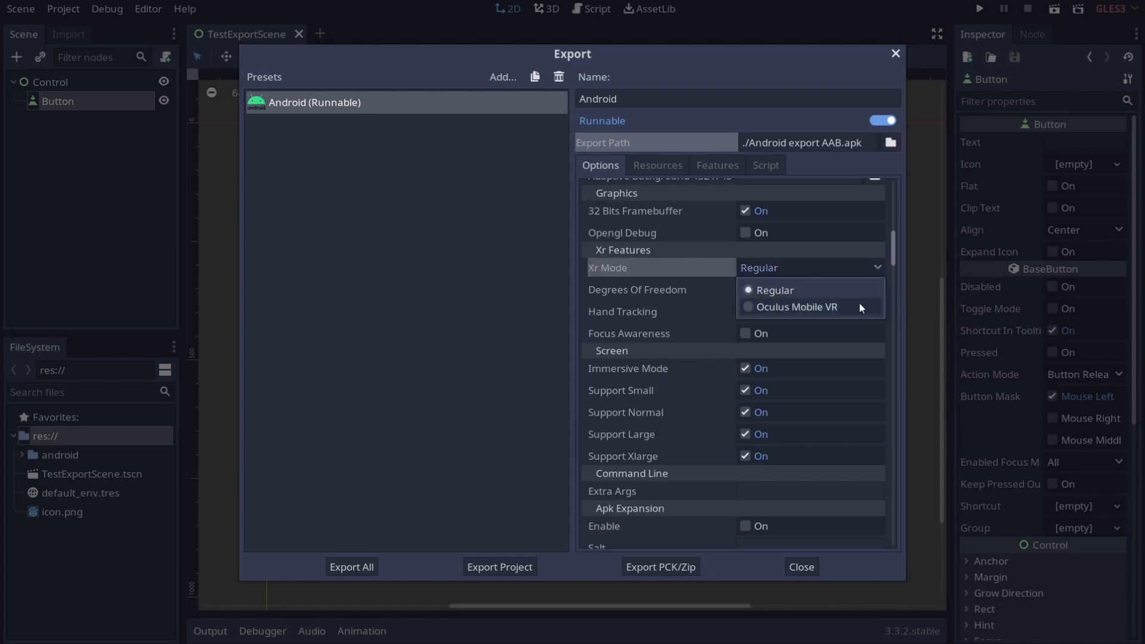
left_click(786, 290)
left_click(835, 289)
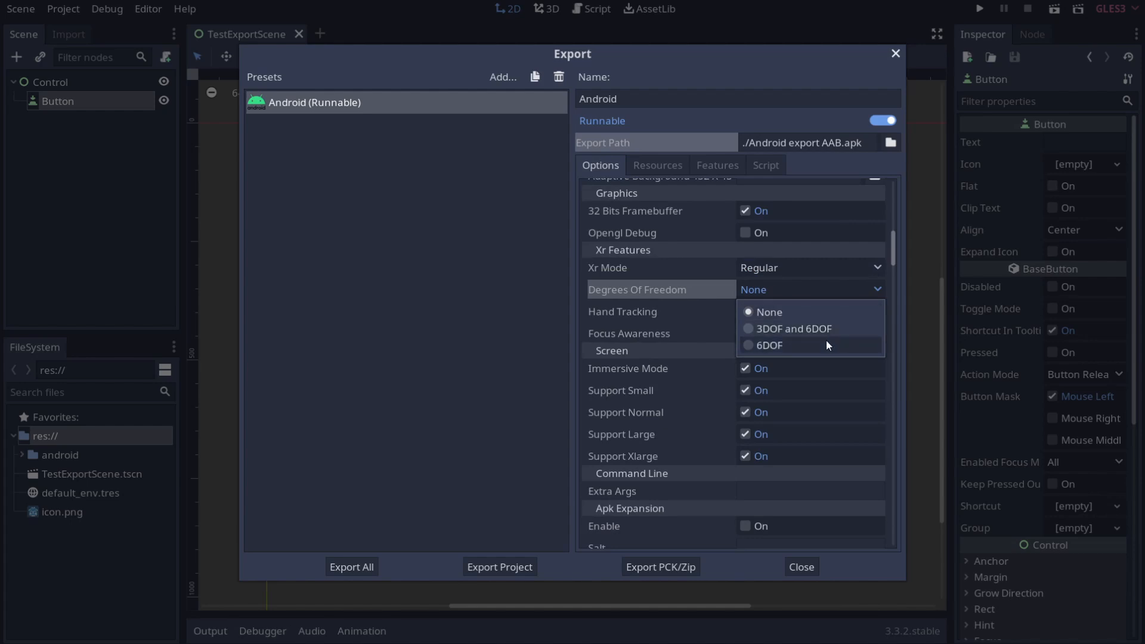
left_click(769, 313)
left_click(796, 315)
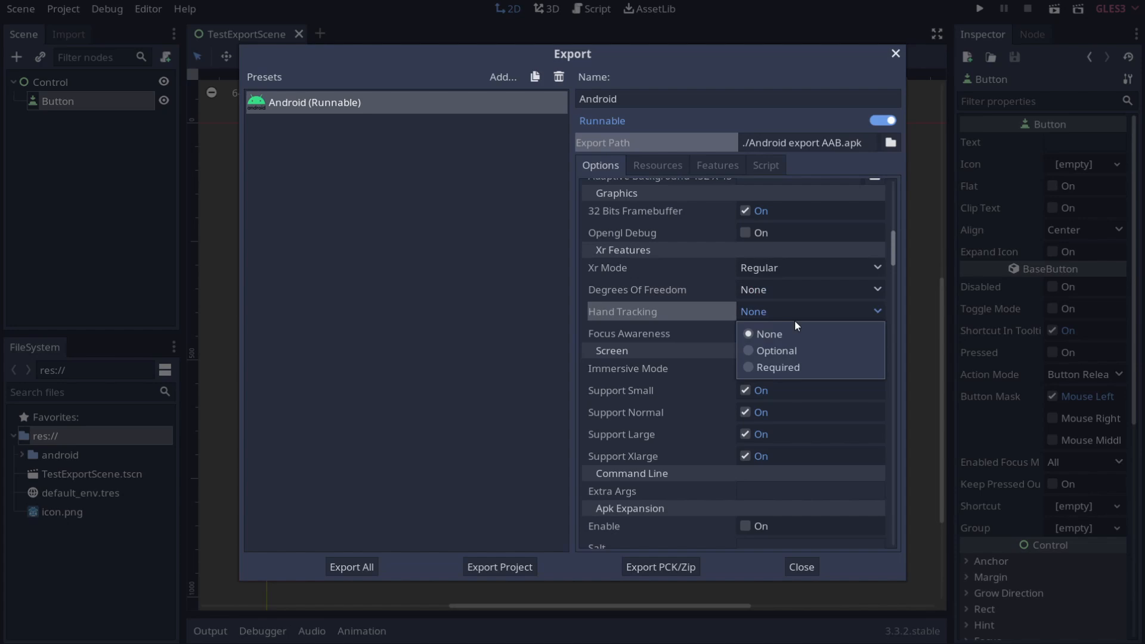
left_click(789, 311)
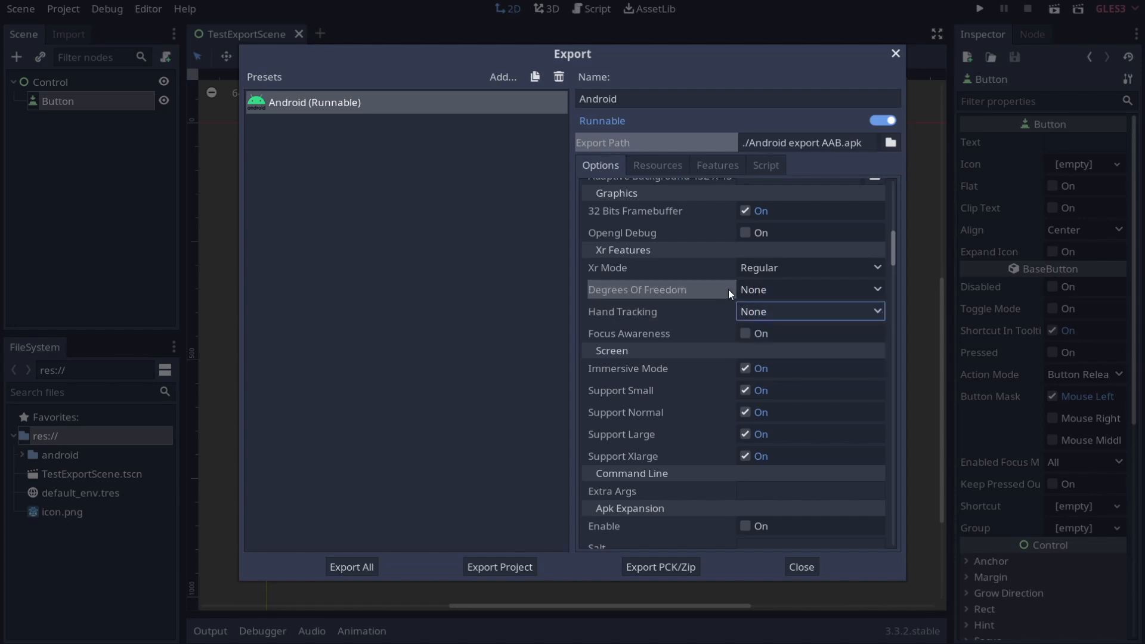
left_click(777, 290)
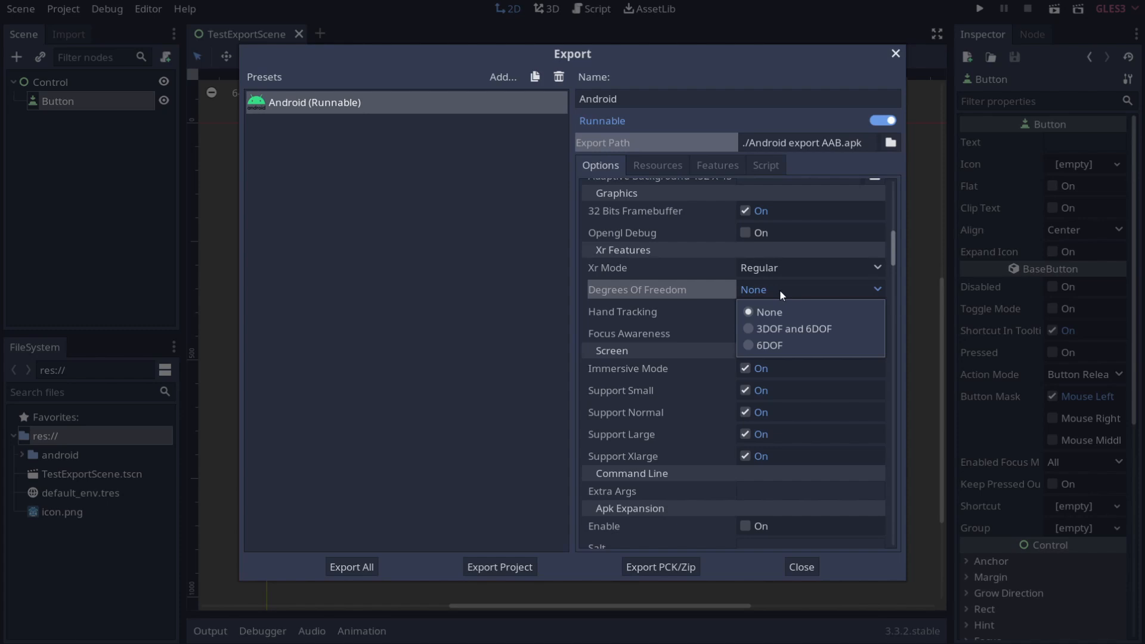
left_click(779, 289)
left_click(783, 308)
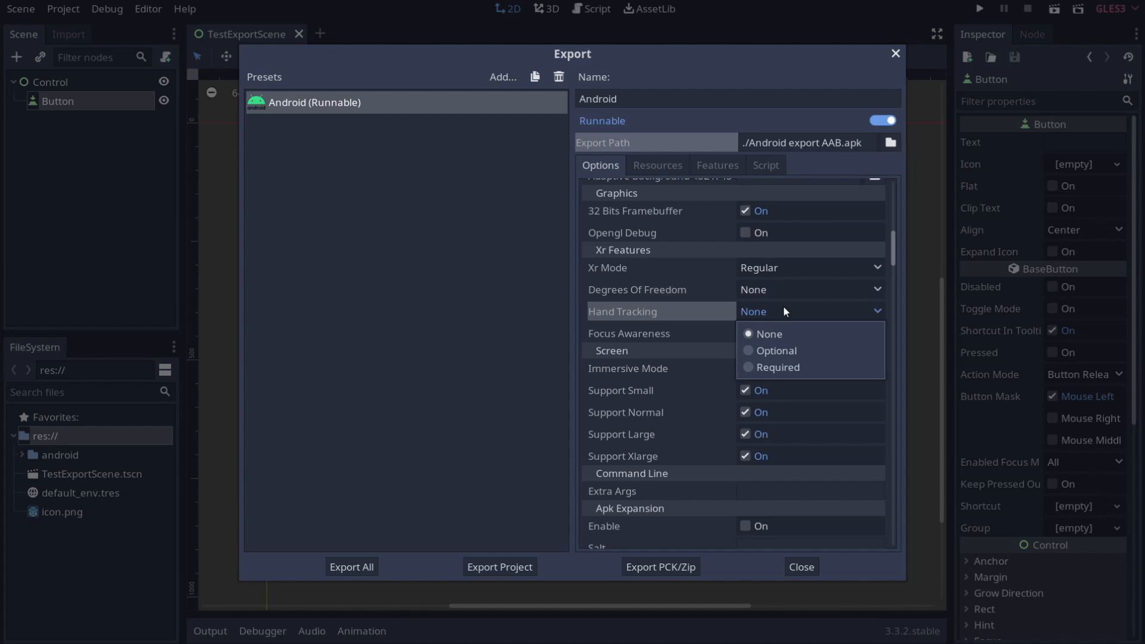
left_click(783, 305)
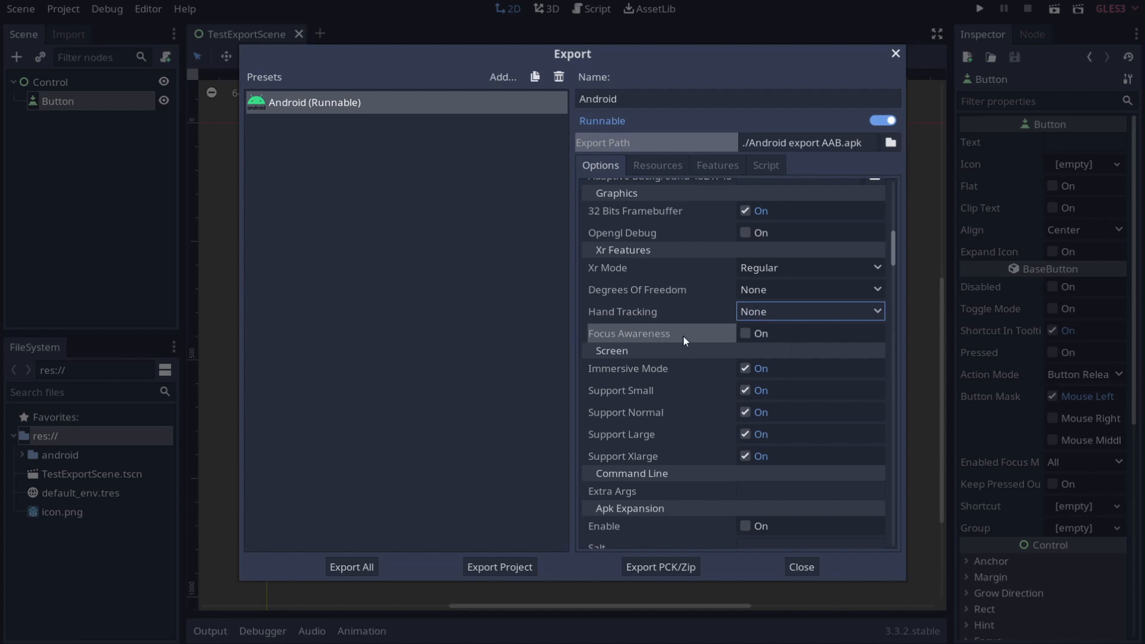
left_click(758, 338)
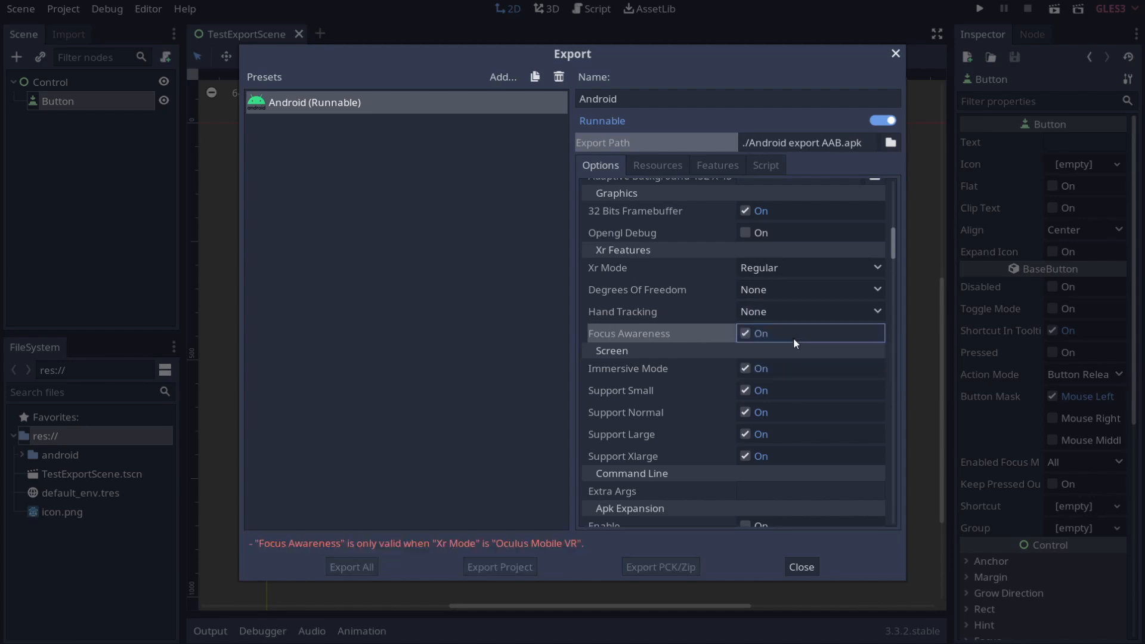
left_click(771, 334)
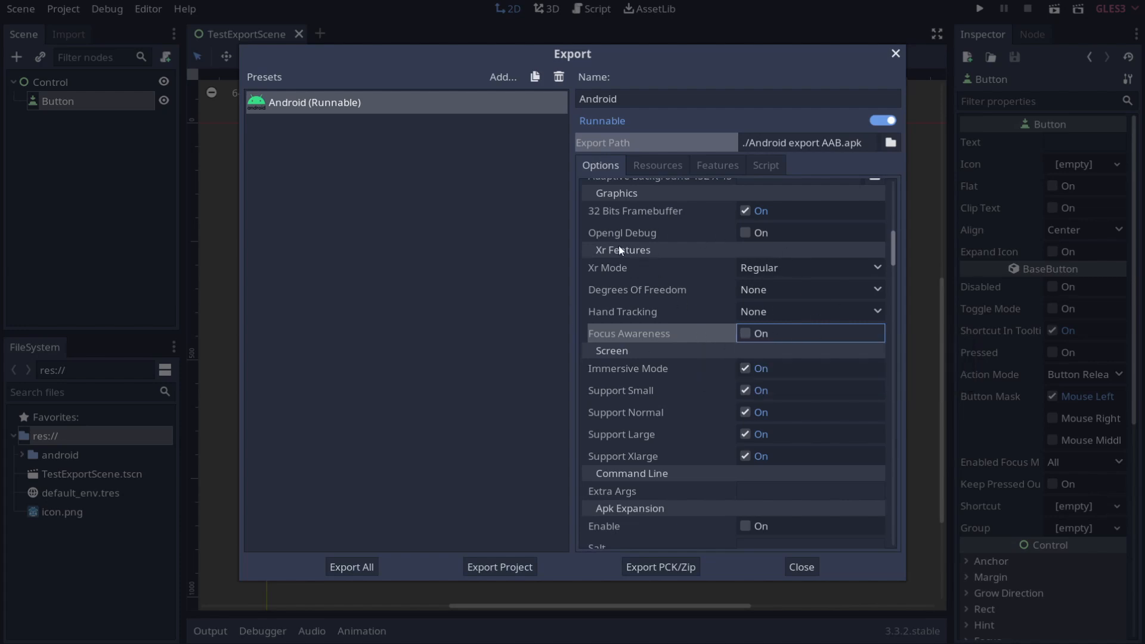
scroll(718, 319, "down", 3)
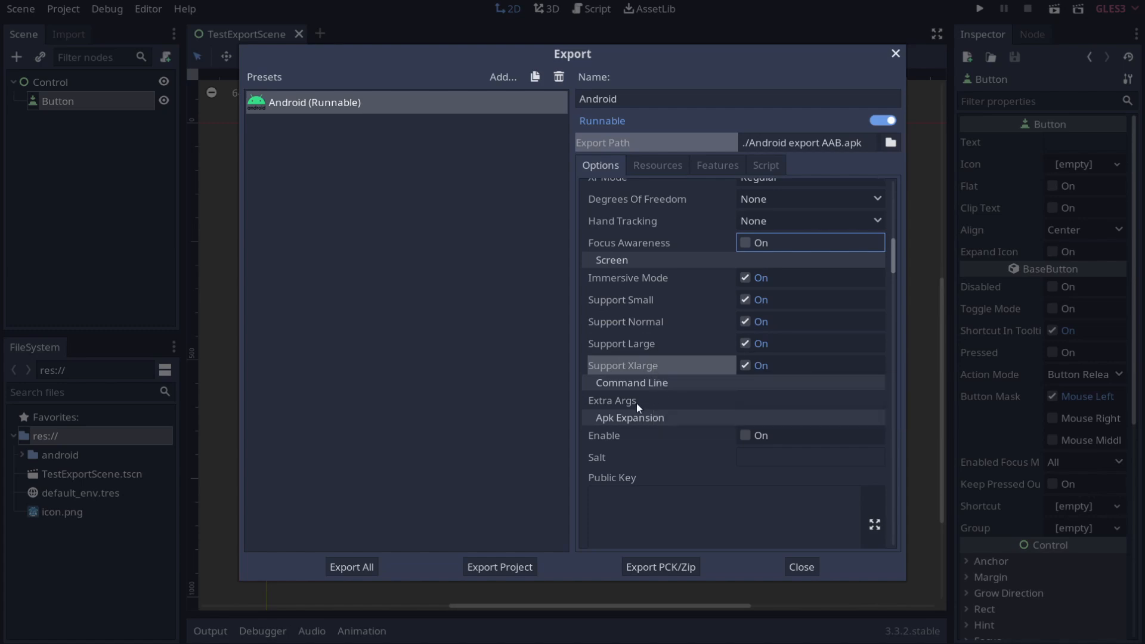
left_click(786, 400)
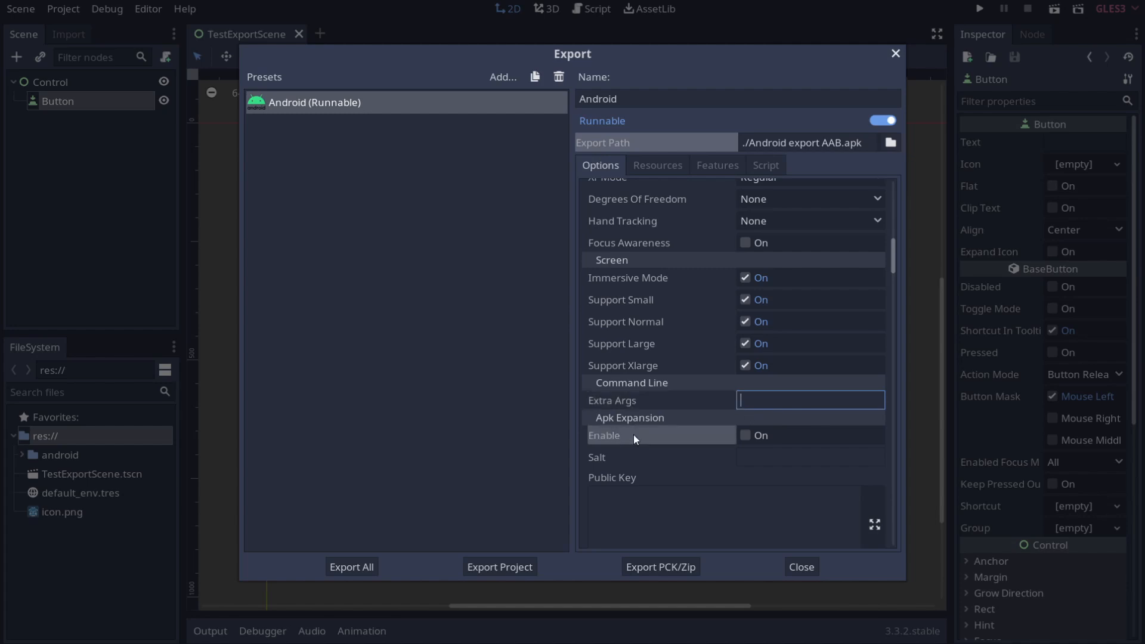
scroll(636, 433, "down", 5)
scroll(662, 302, "up", 1)
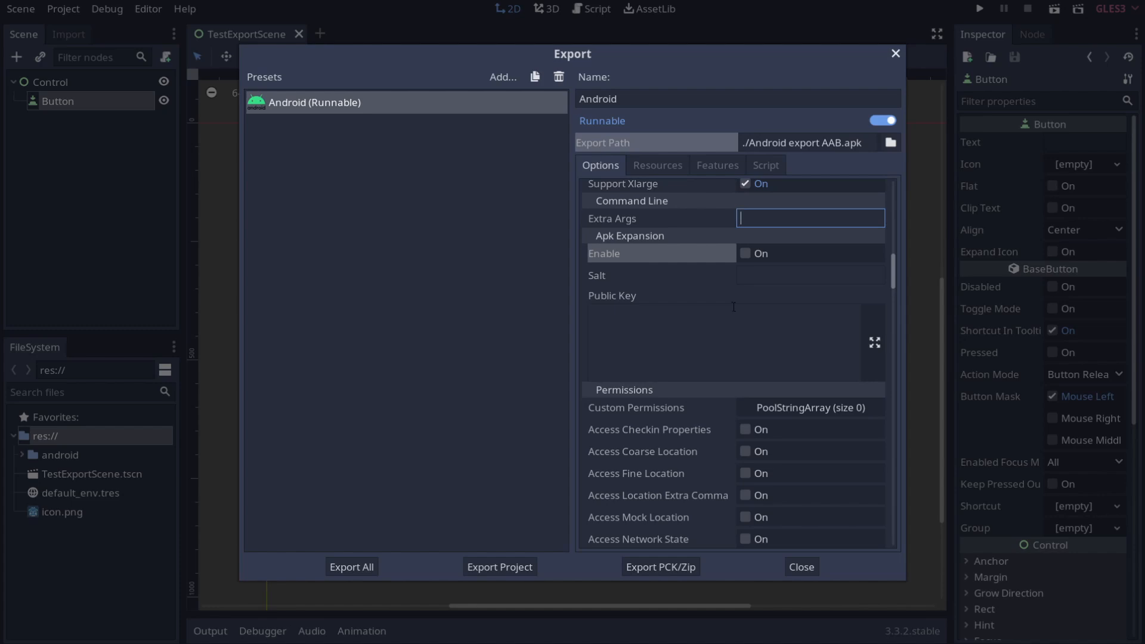
Step: Scroll up and down through the Android Permissions list to review it
scroll(639, 354, "down", 4)
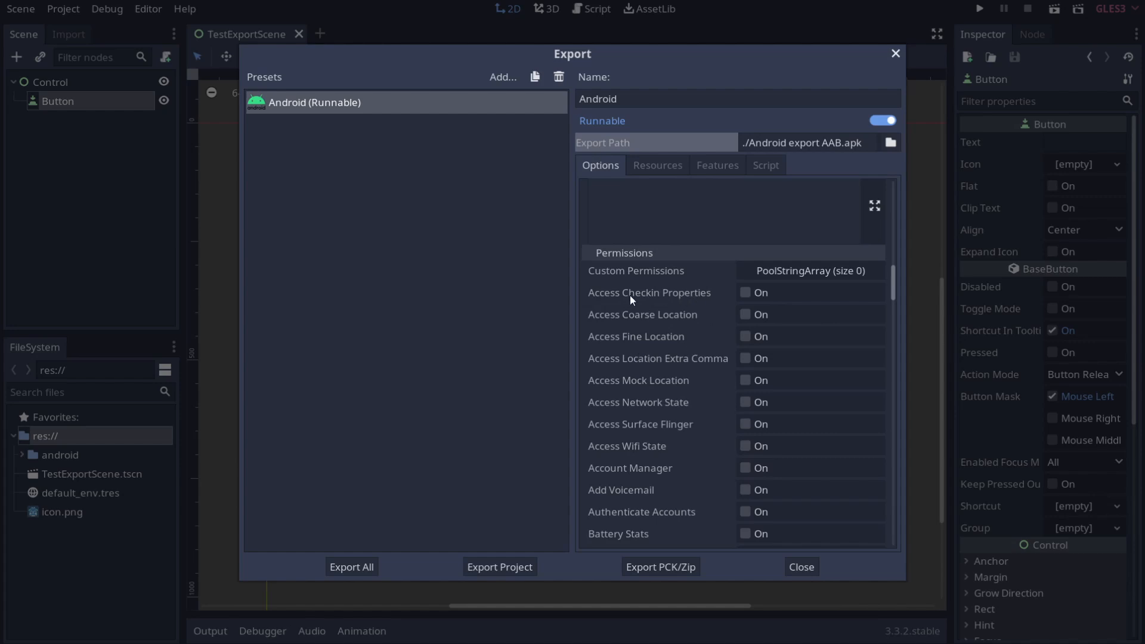
scroll(633, 298, "down", 13)
scroll(639, 303, "down", 14)
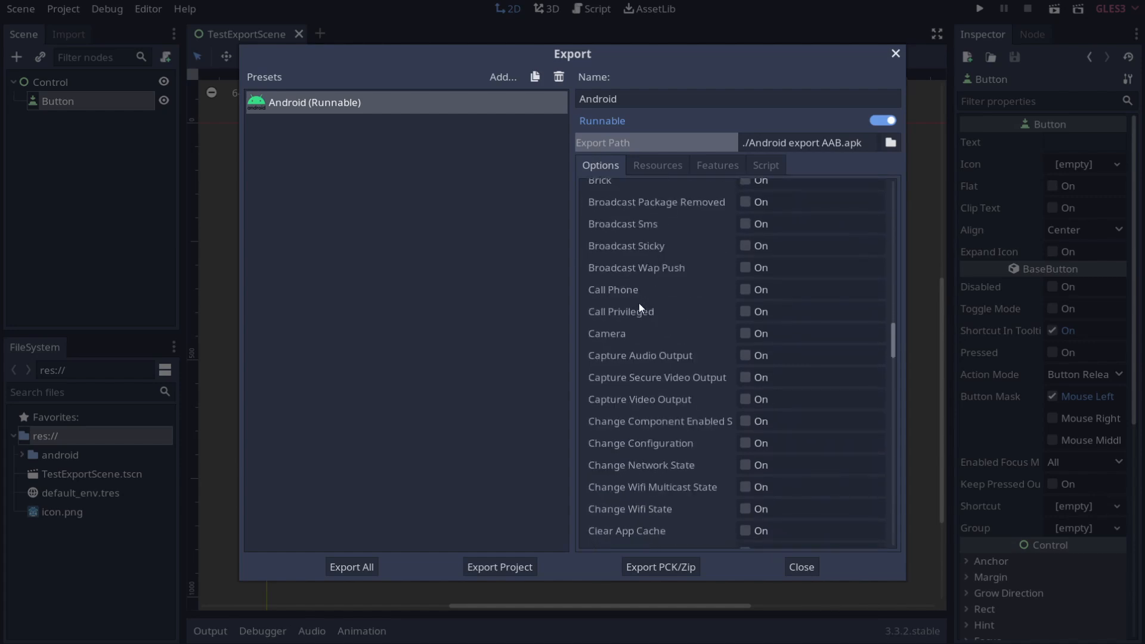
scroll(656, 331, "up", 1)
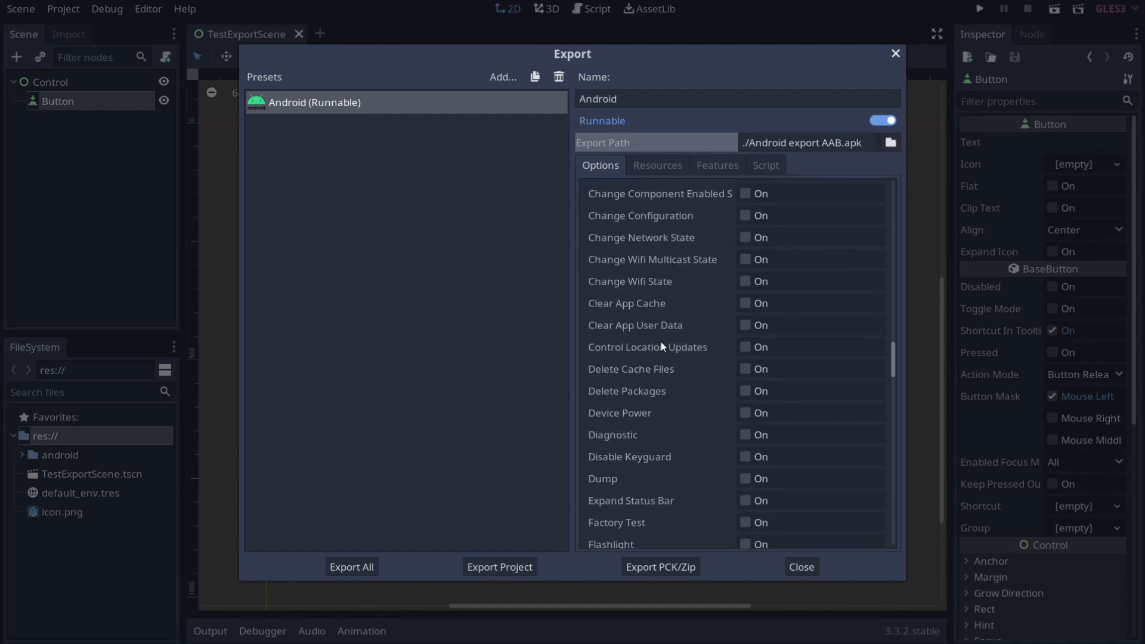
scroll(660, 335, "up", 14)
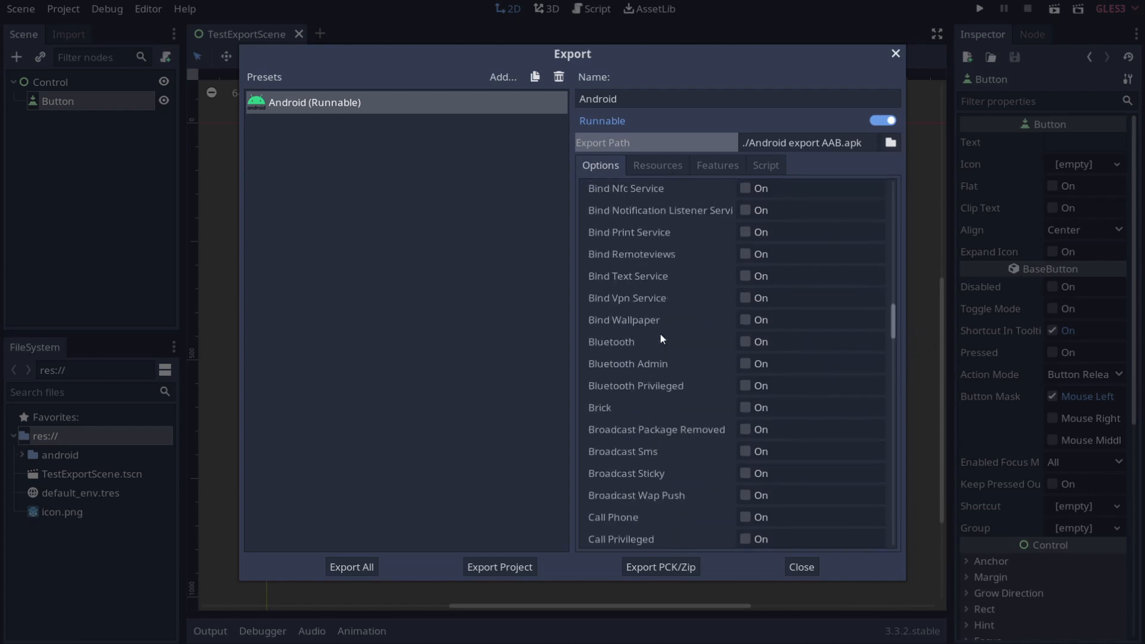
scroll(660, 334, "up", 8)
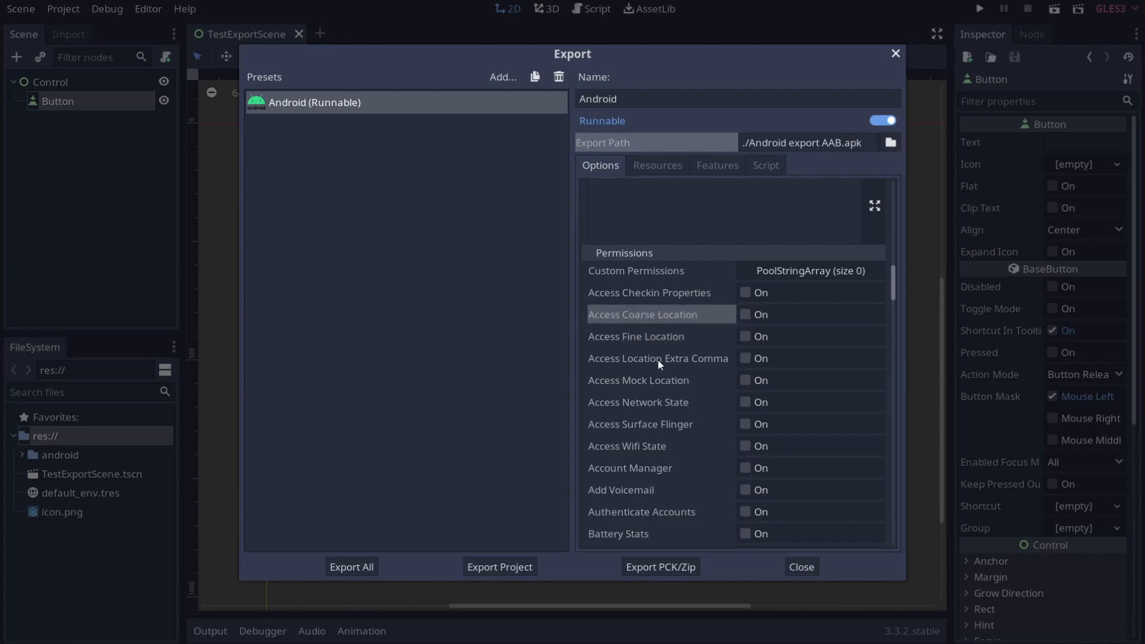
scroll(671, 342, "down", 15)
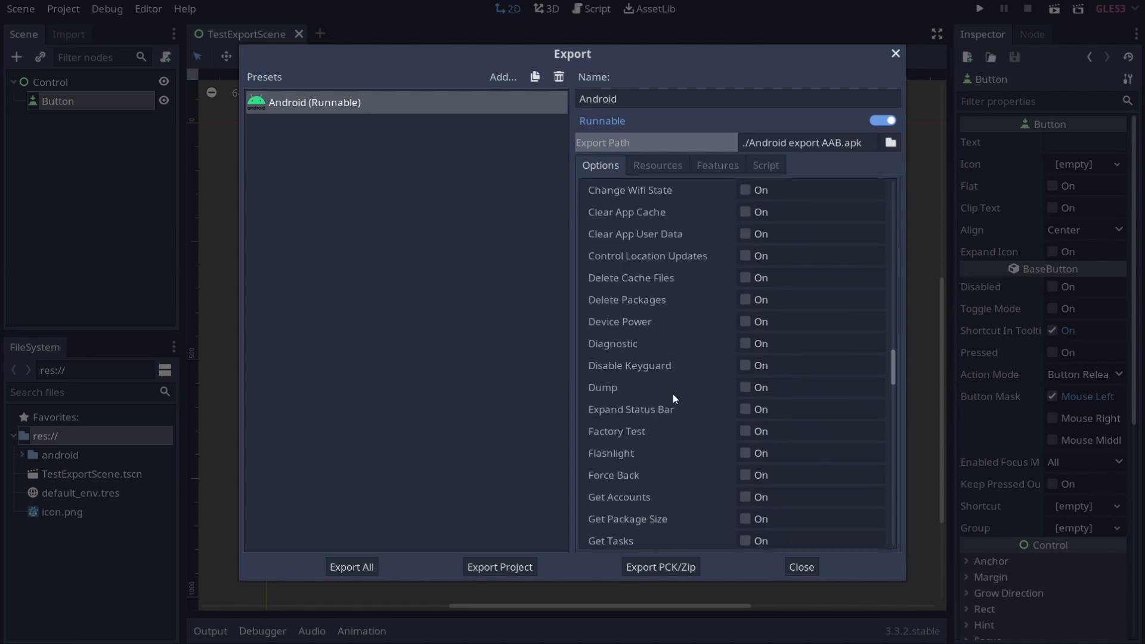
scroll(668, 397, "down", 20)
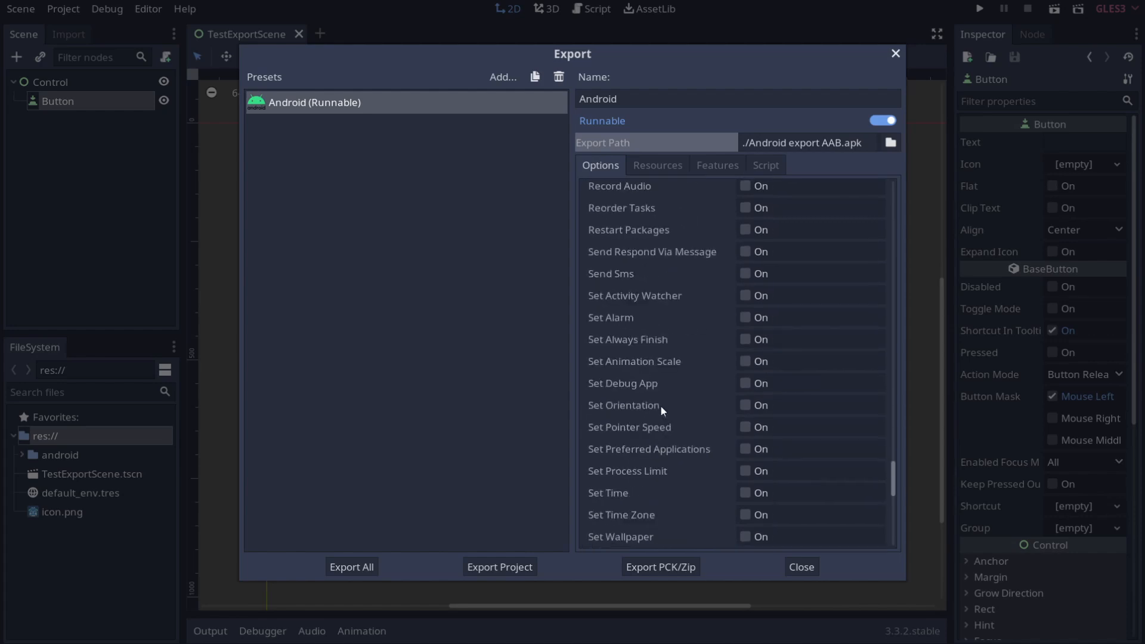
scroll(660, 412, "down", 3)
scroll(659, 412, "up", 15)
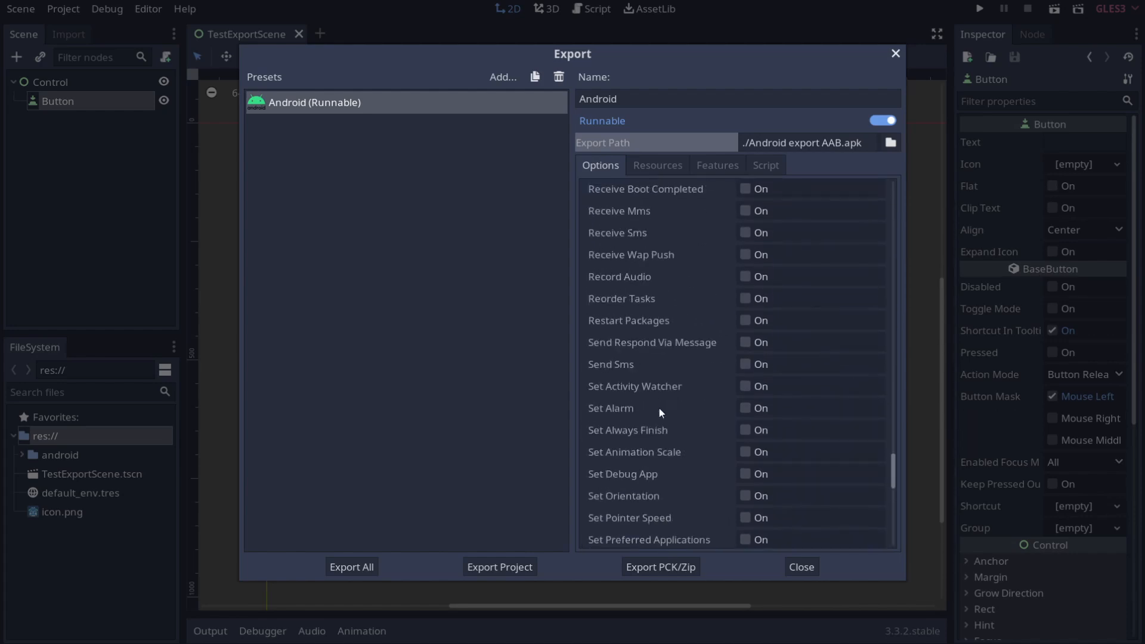
scroll(659, 408, "up", 20)
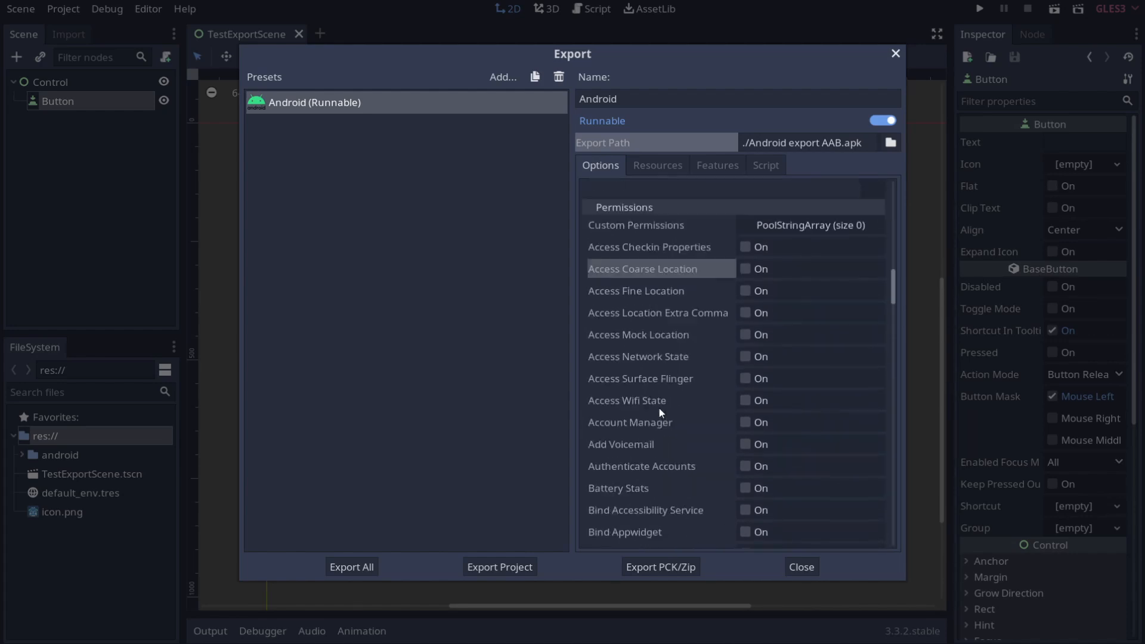
Step: Expand and collapse Custom Permissions, then show the Resources settings
left_click(770, 453)
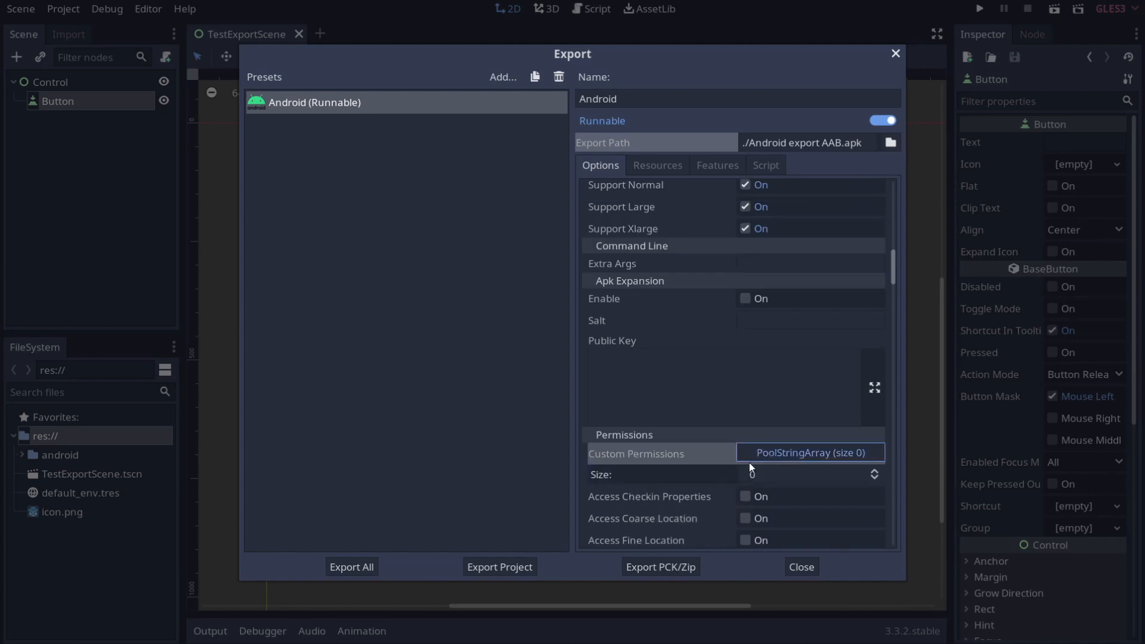
left_click(803, 457)
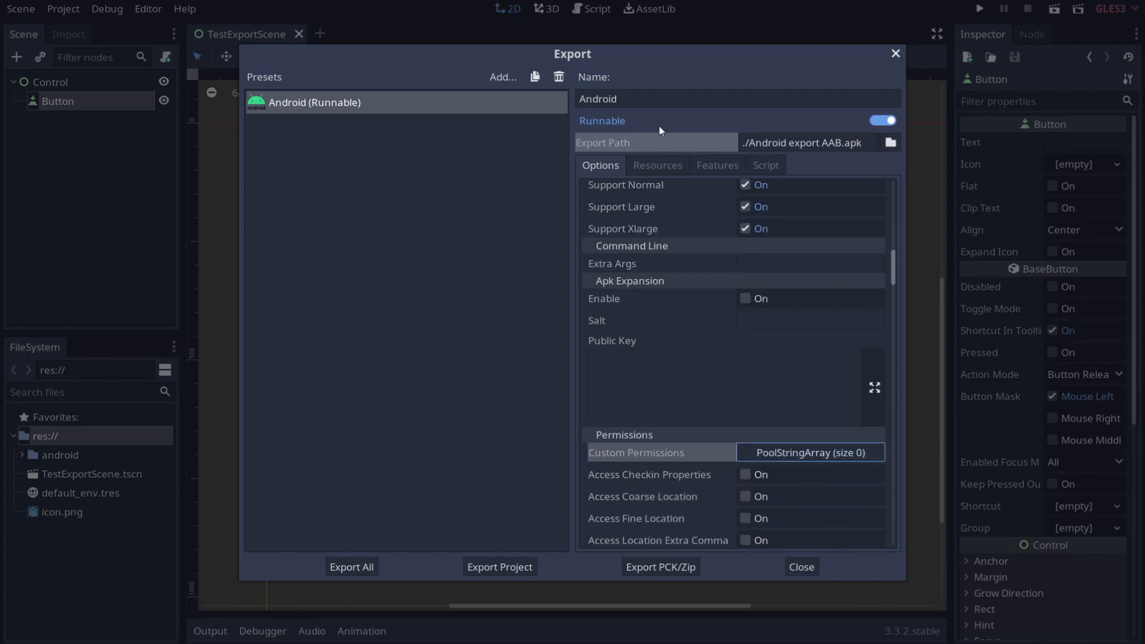
left_click(650, 167)
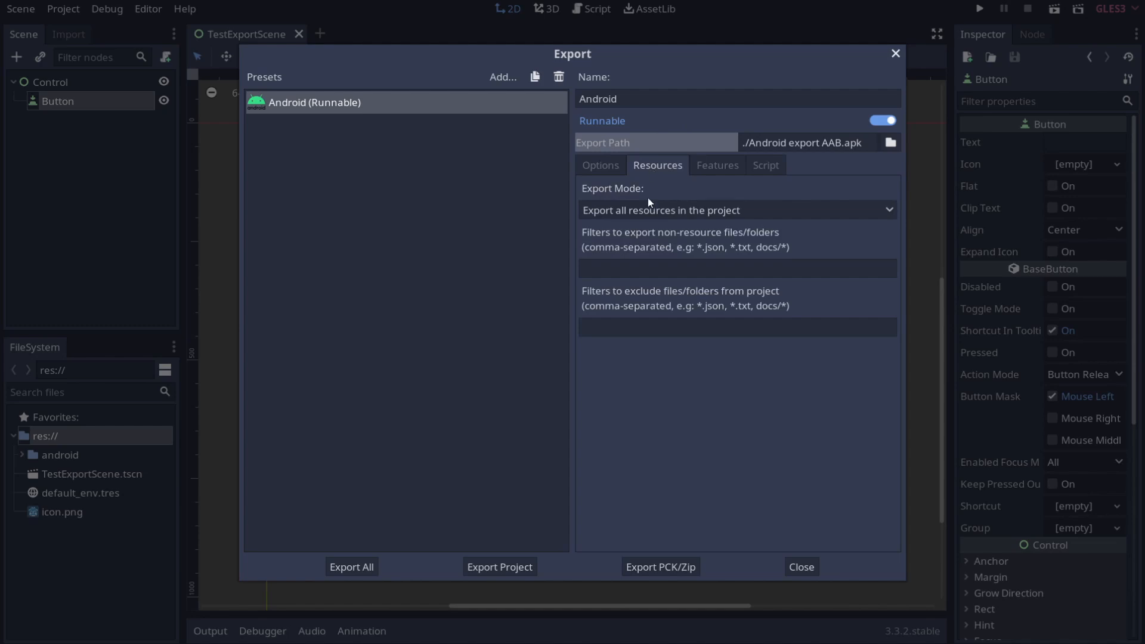
Step: Set Export Mode to 'Export selected resources (and dependencies)'
left_click(749, 211)
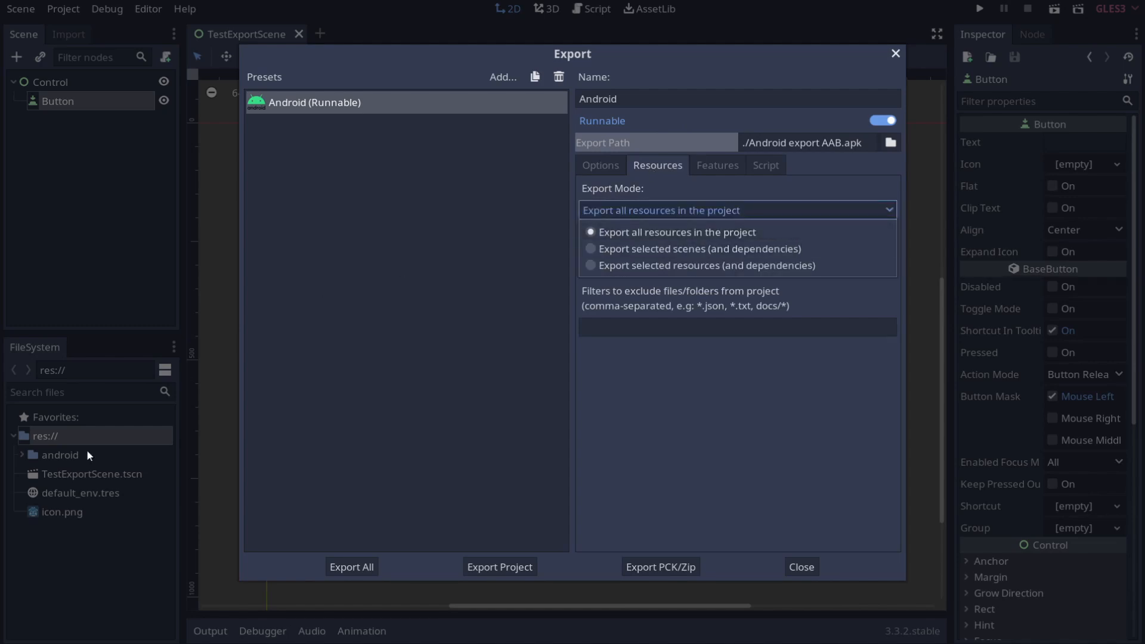
left_click(746, 247)
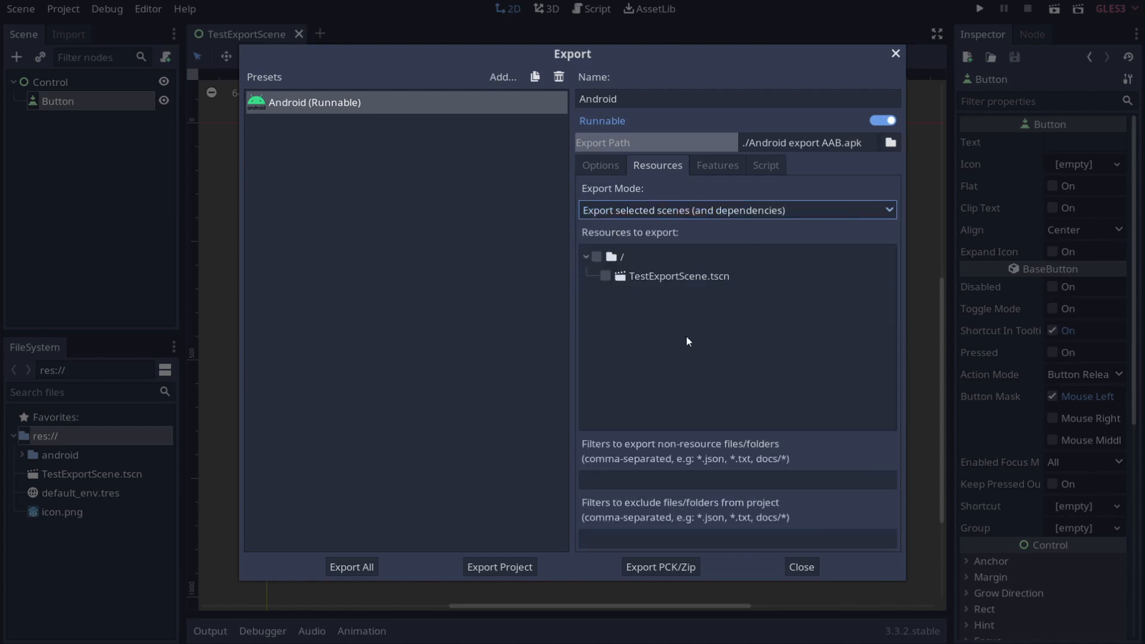
left_click(771, 209)
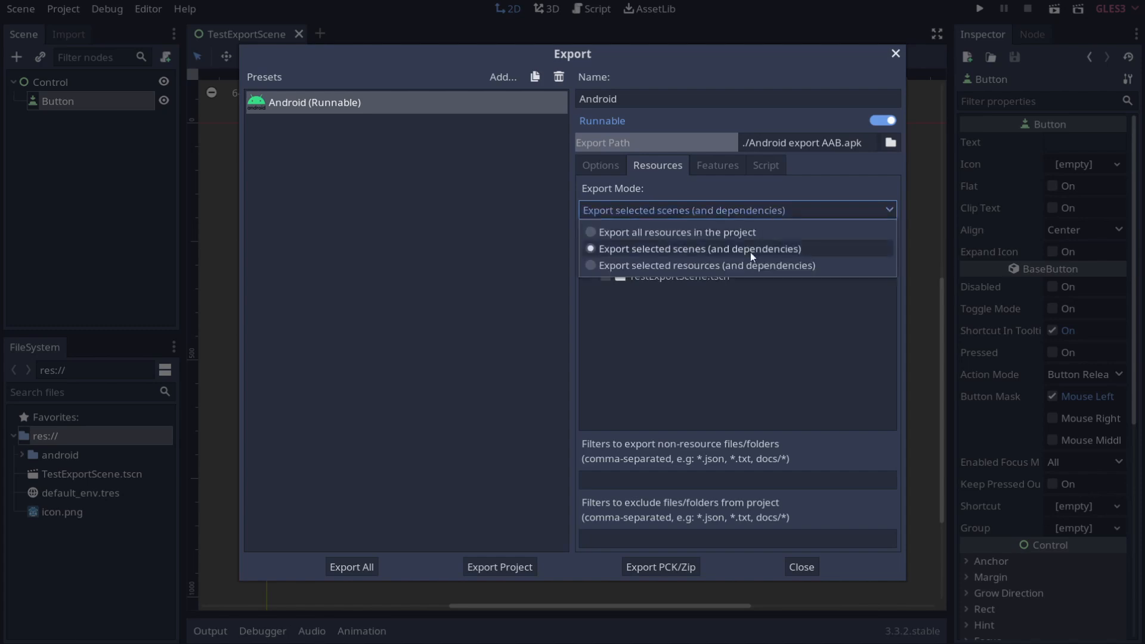
left_click(754, 267)
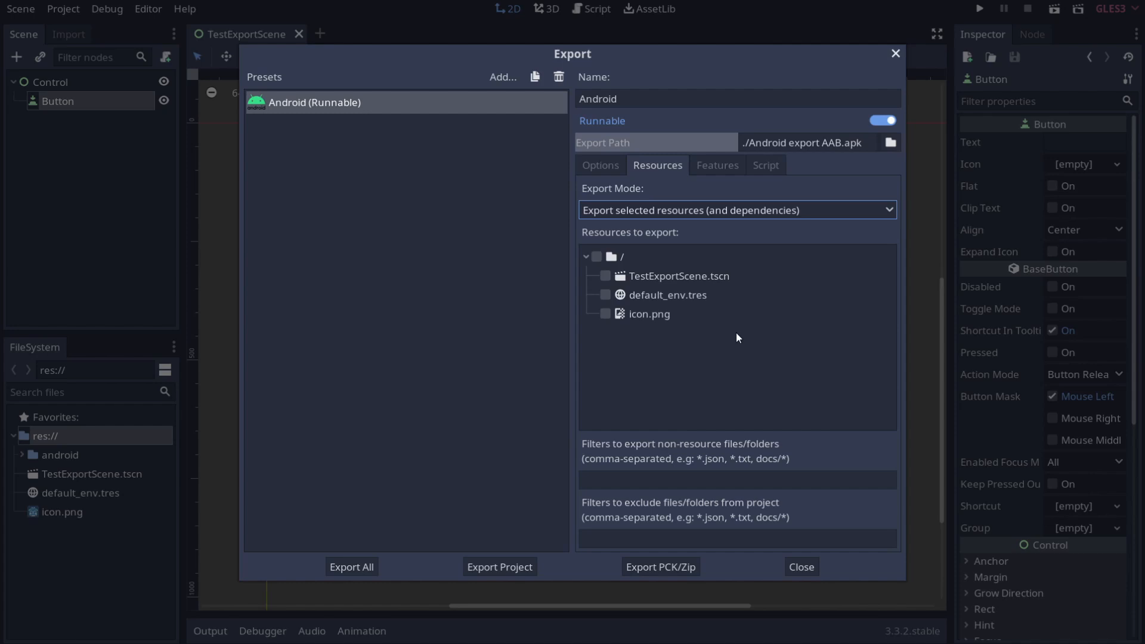
Step: Check the non-resource and exclude file filter fields, then view the Features list
left_click(690, 479)
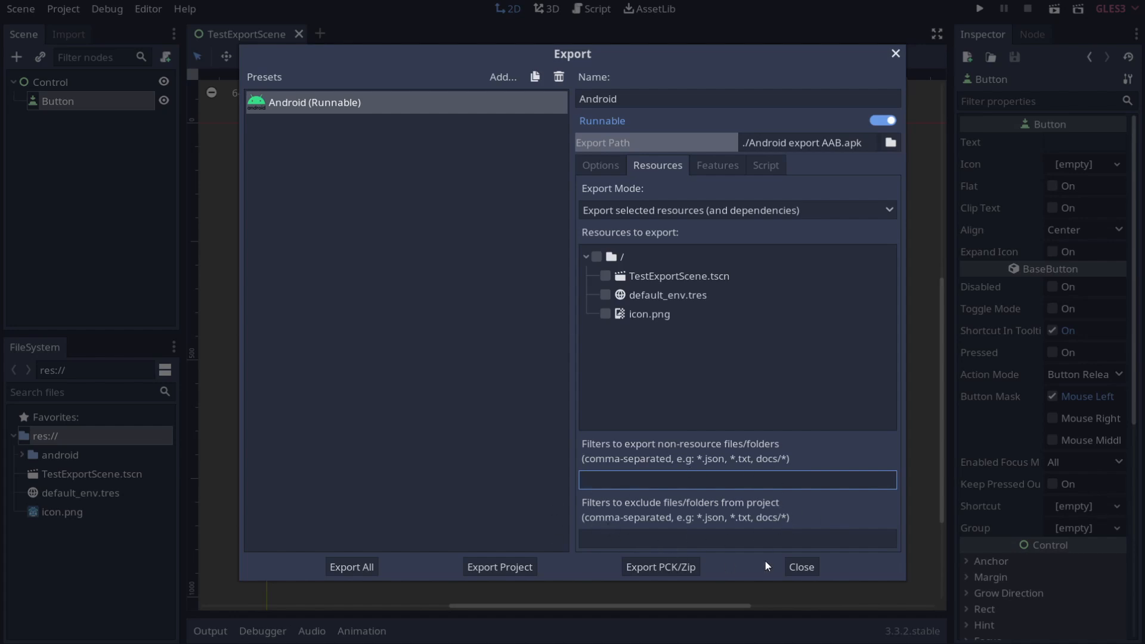
left_click(737, 546)
left_click(721, 162)
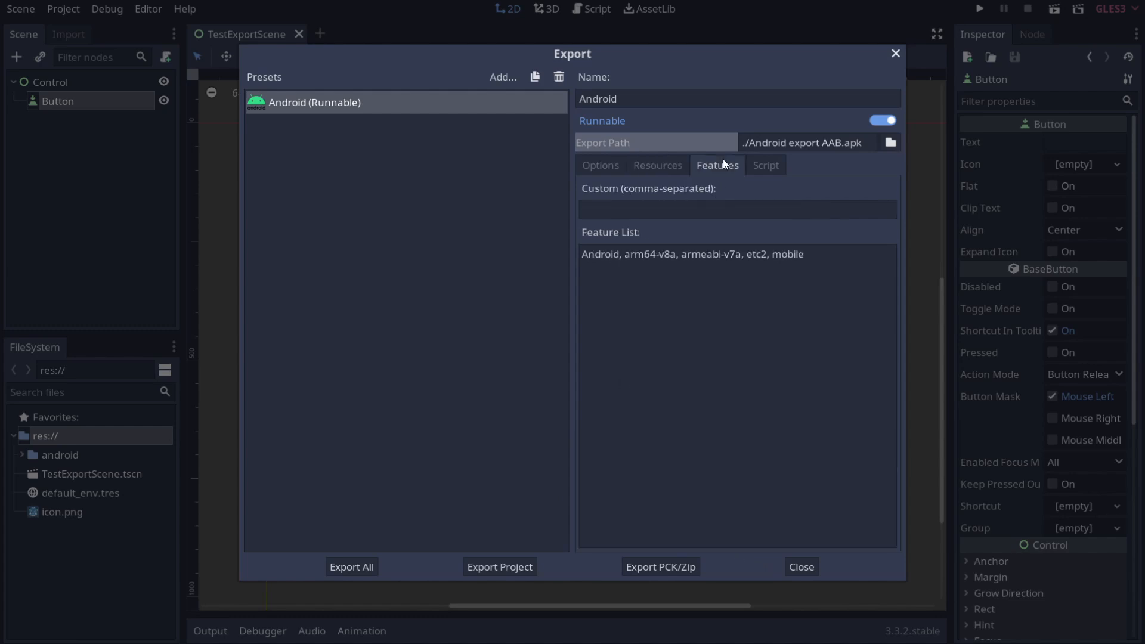
Step: Widen the settings panel beside Presets and show the Script export settings
left_click(704, 210)
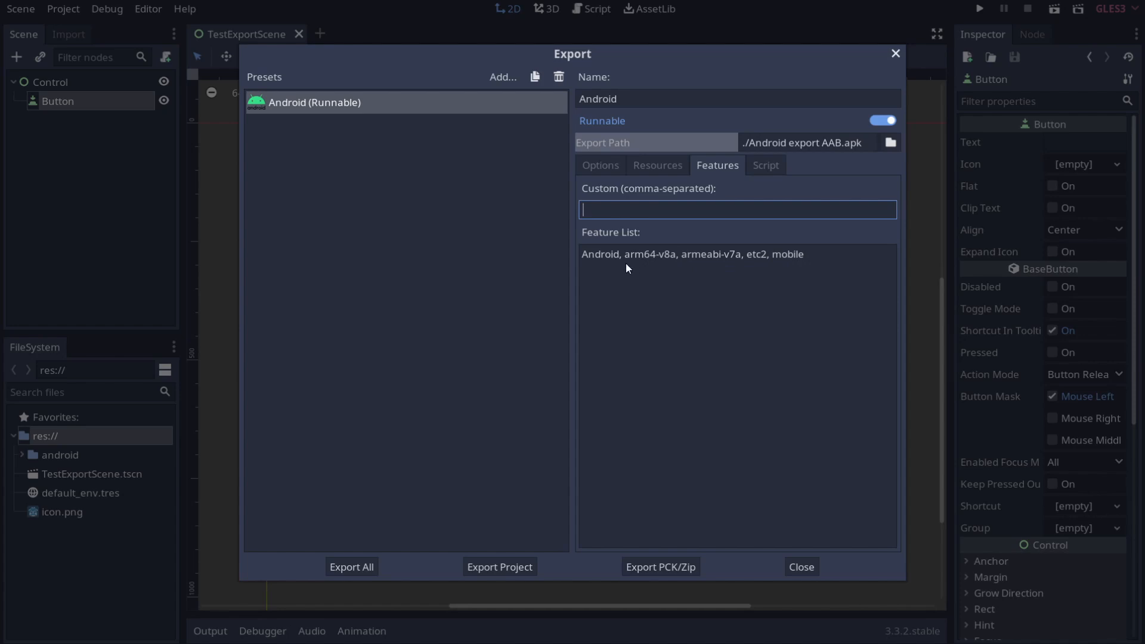
mouse_move(570, 255)
left_mouse_down()
mouse_move(653, 257)
mouse_move(561, 258)
left_mouse_up()
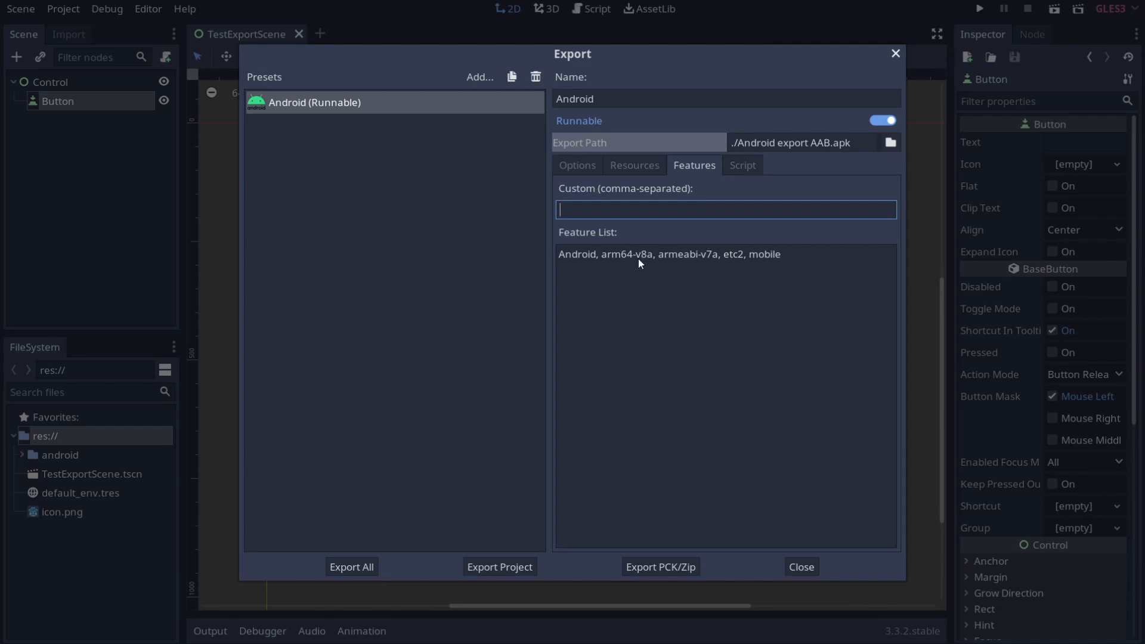
left_click(753, 167)
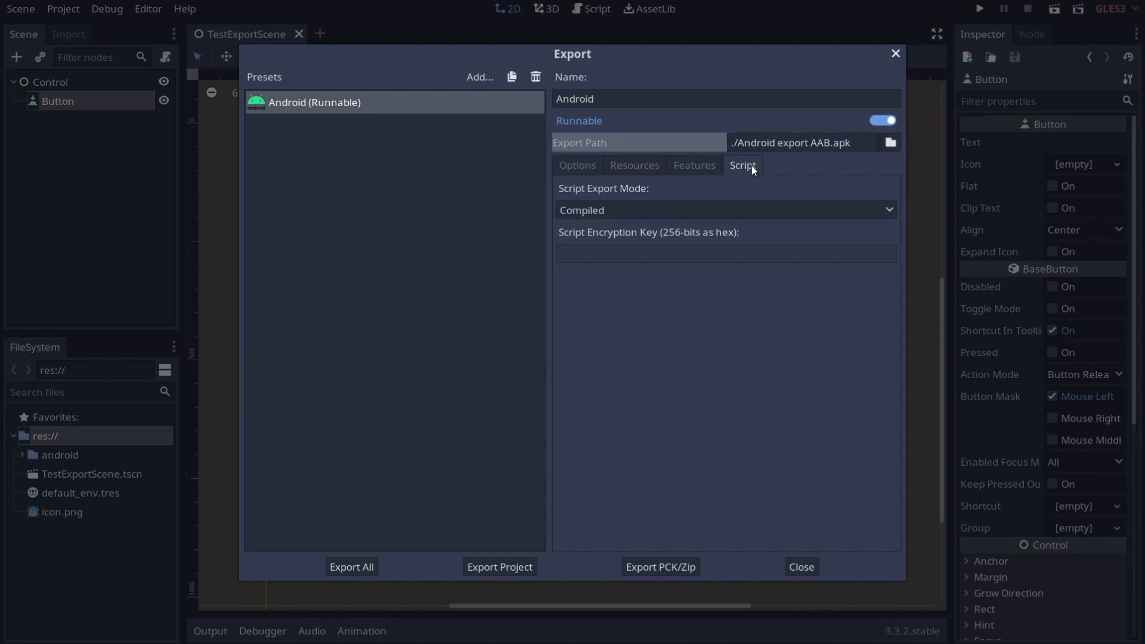
Step: Review the Text, Compiled and Encrypted script modes, keep Compiled, and return to Options
left_click(643, 209)
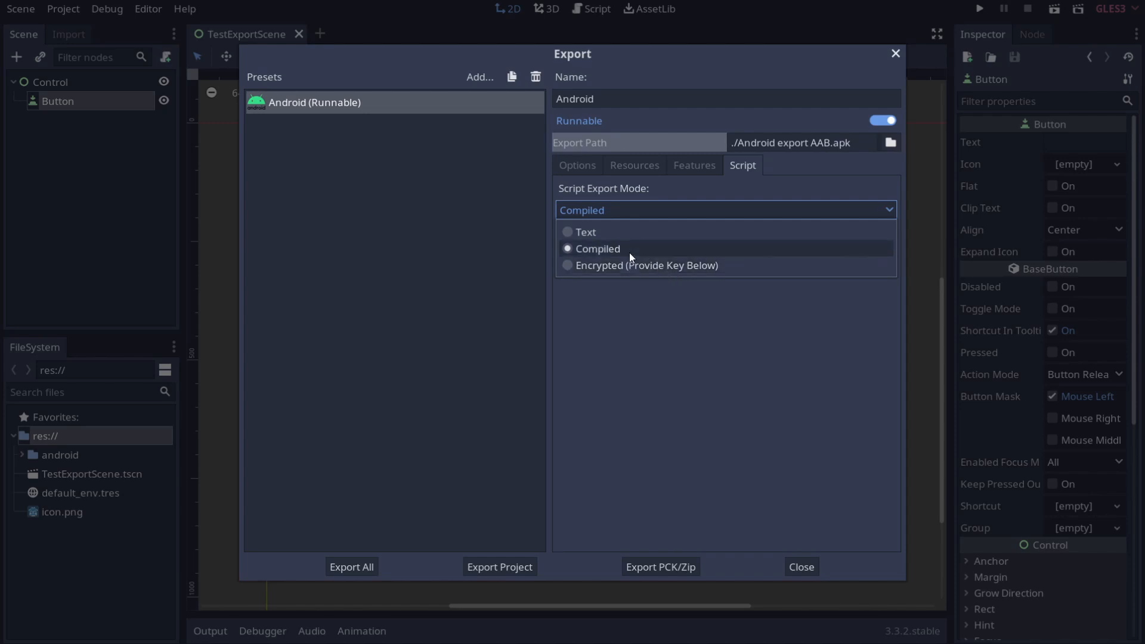
left_click(631, 211)
left_click(628, 213)
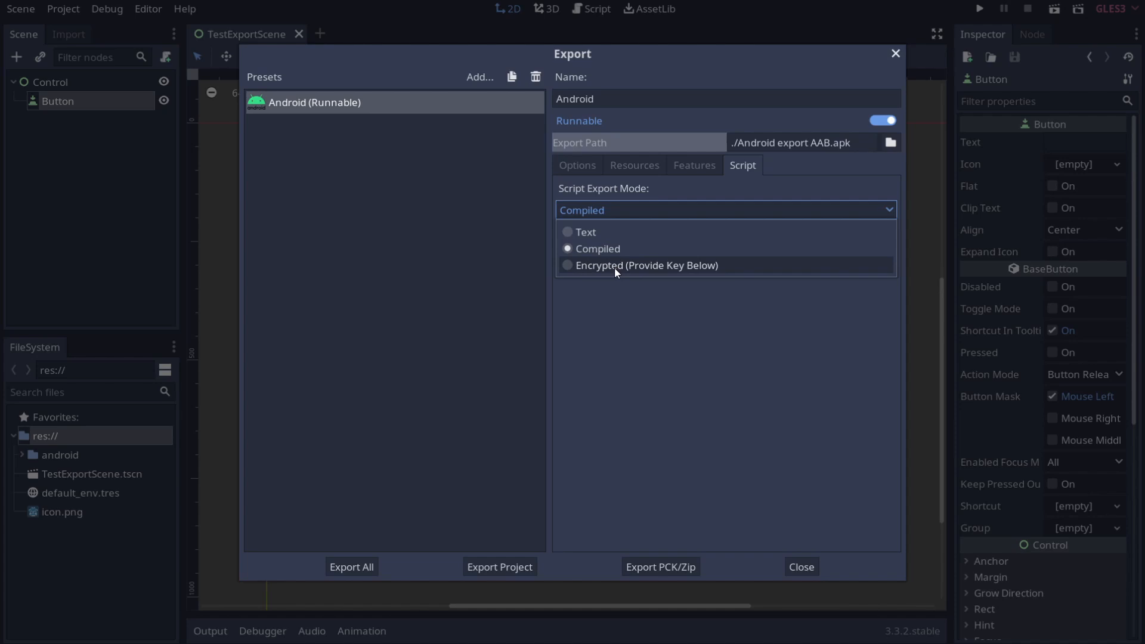
left_click(604, 250)
left_click(590, 166)
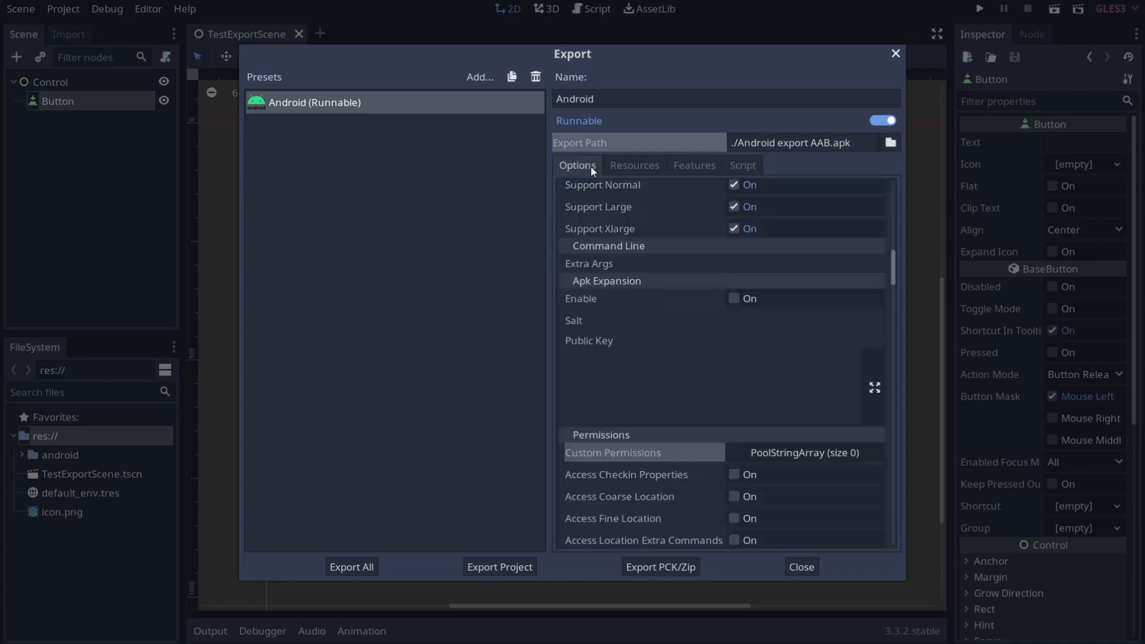
scroll(624, 366, "down", 5)
scroll(624, 366, "up", 10)
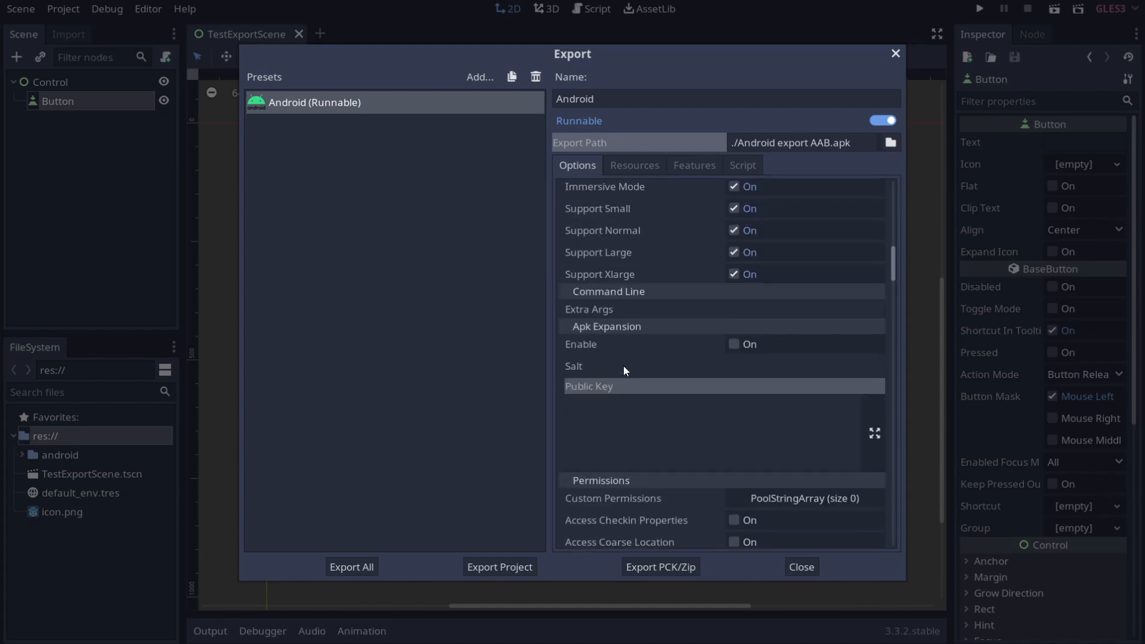
scroll(624, 366, "up", 4)
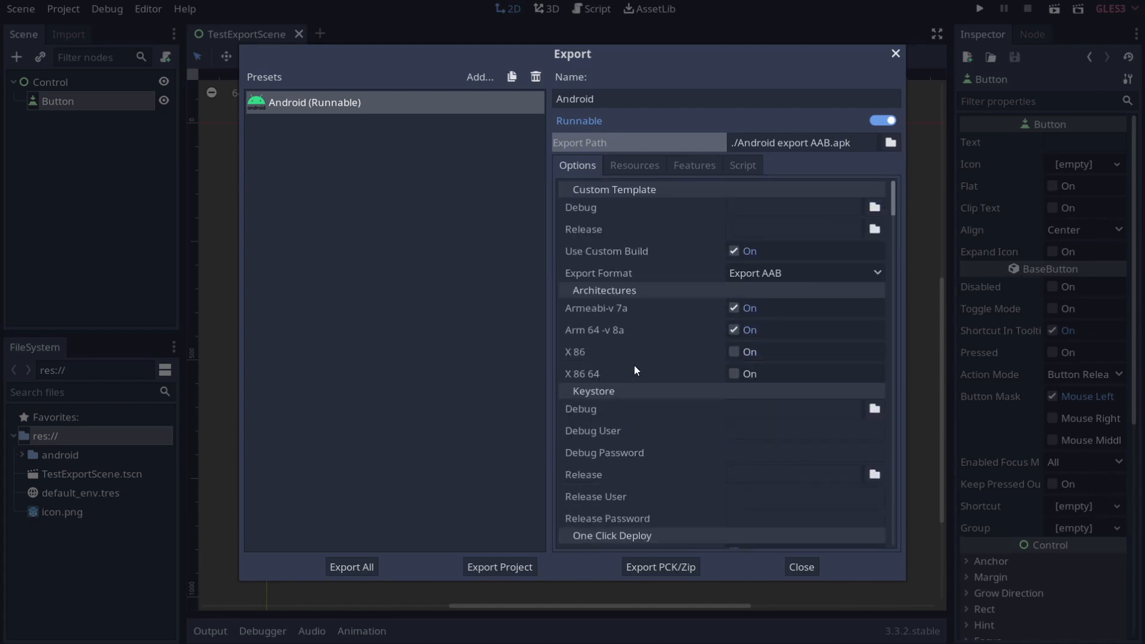
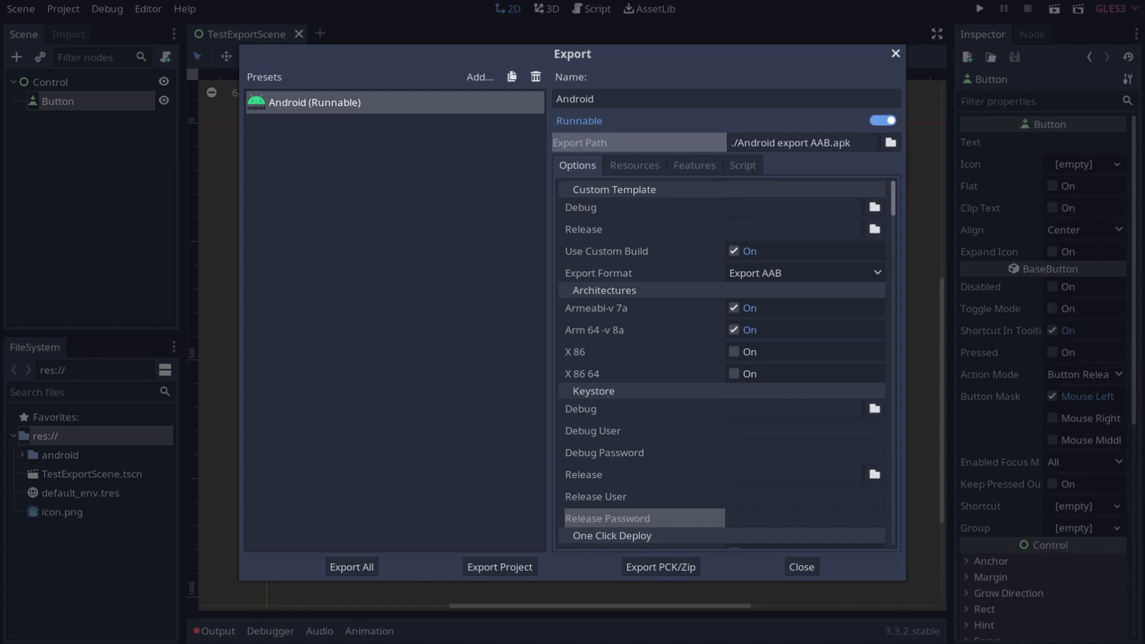
Step: Bring the Command Prompt with the debug keystore output in front of Godot's Export dialog
key("alt+Tab")
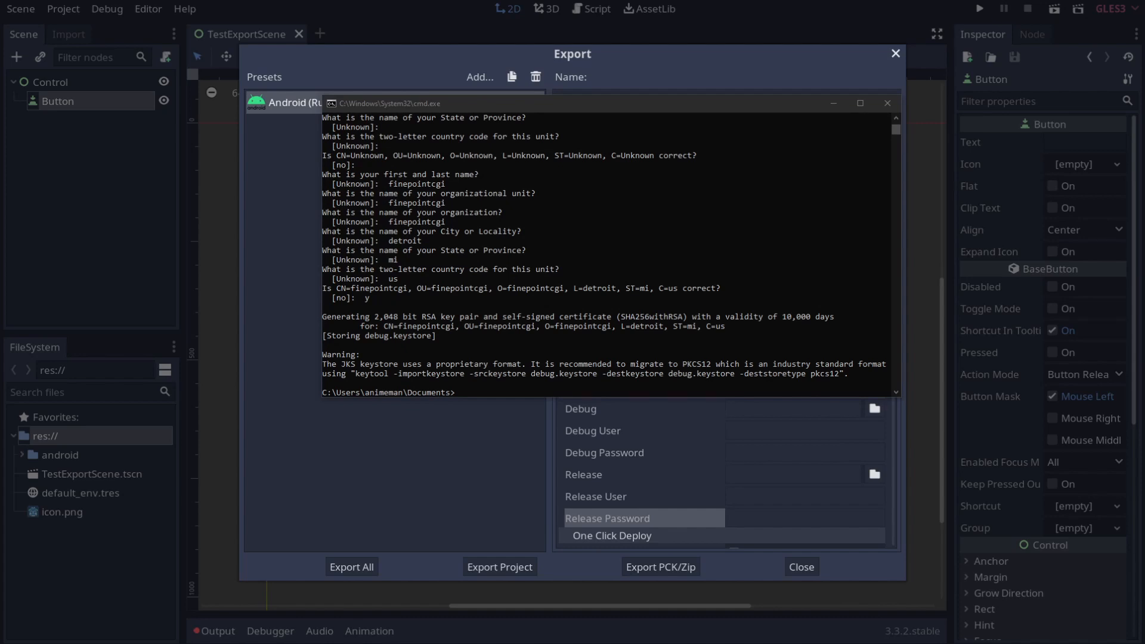
Step: Run keytool -genkey for finepointdemo.keystore (RSA, 2048 bits, 10000 days); a misspelled -kieyalg prints the options help
left_click(584, 338)
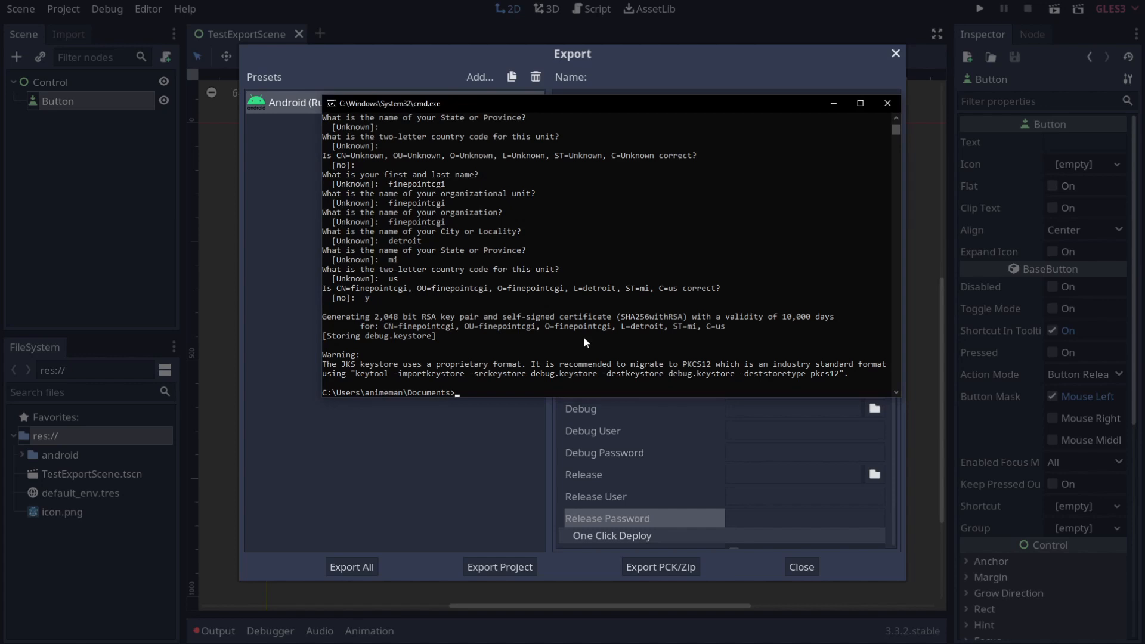
type("keytool -genkey -v -keystore finepoint")
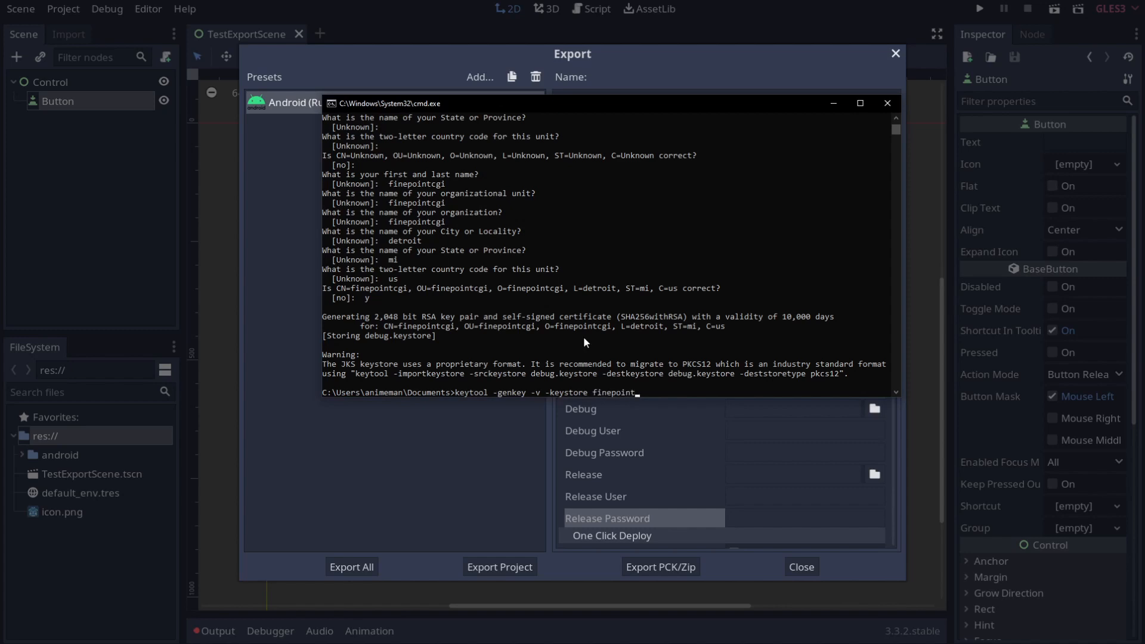
type("demo.keystore -alias finepointcgie")
key("BackSpace")
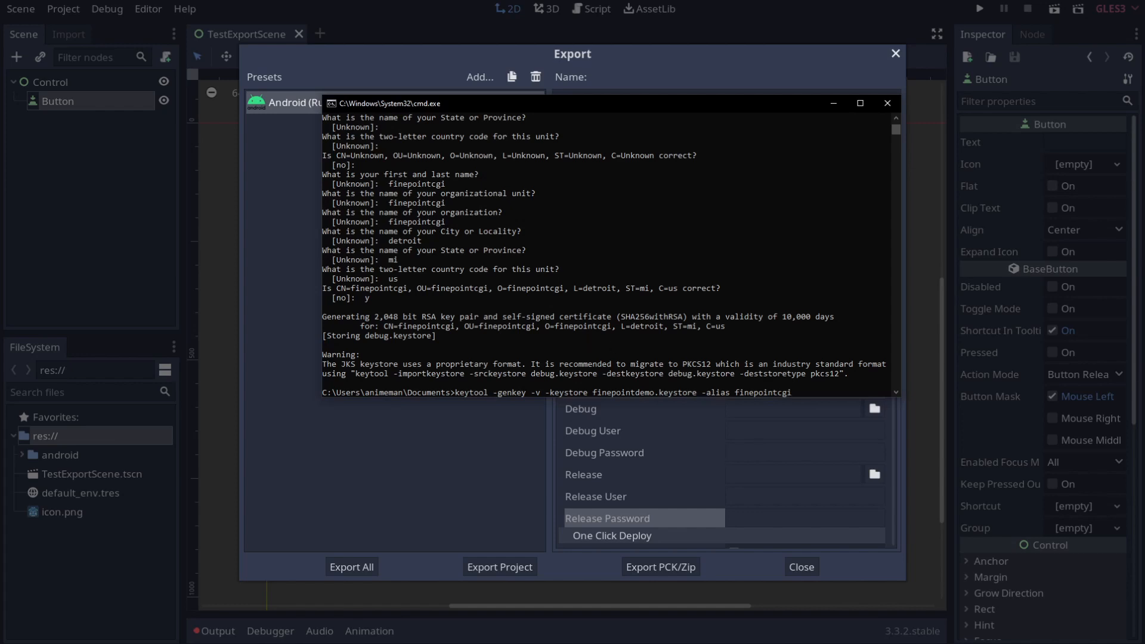
left_click(750, 282)
type("-kieyalg RSA -keysize")
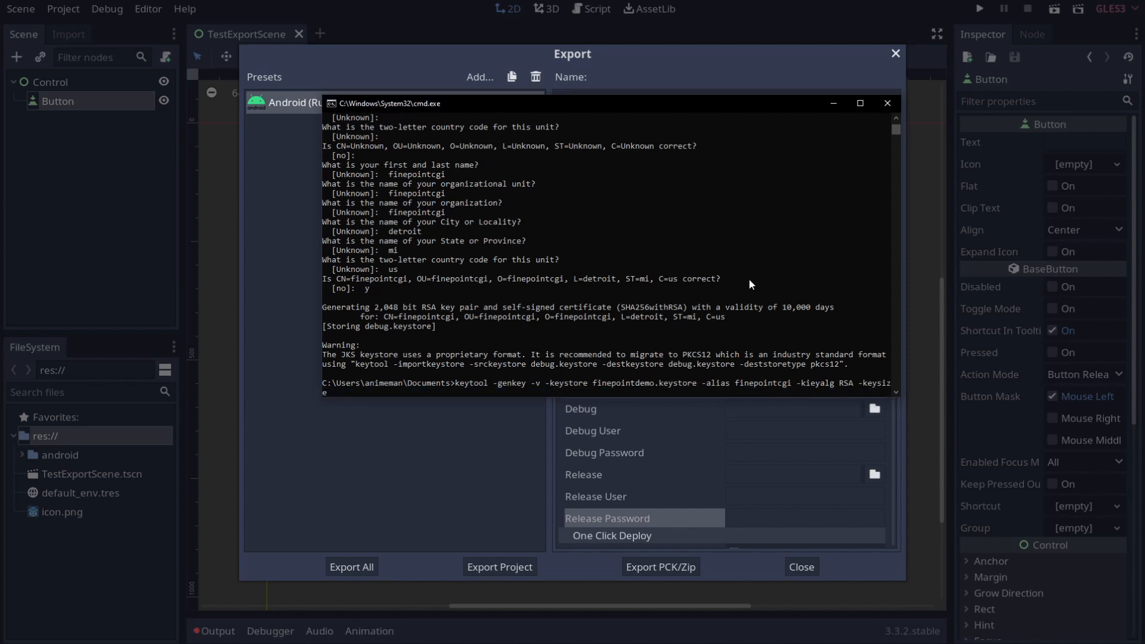
type(" 2048 -validity 10000")
key("Return")
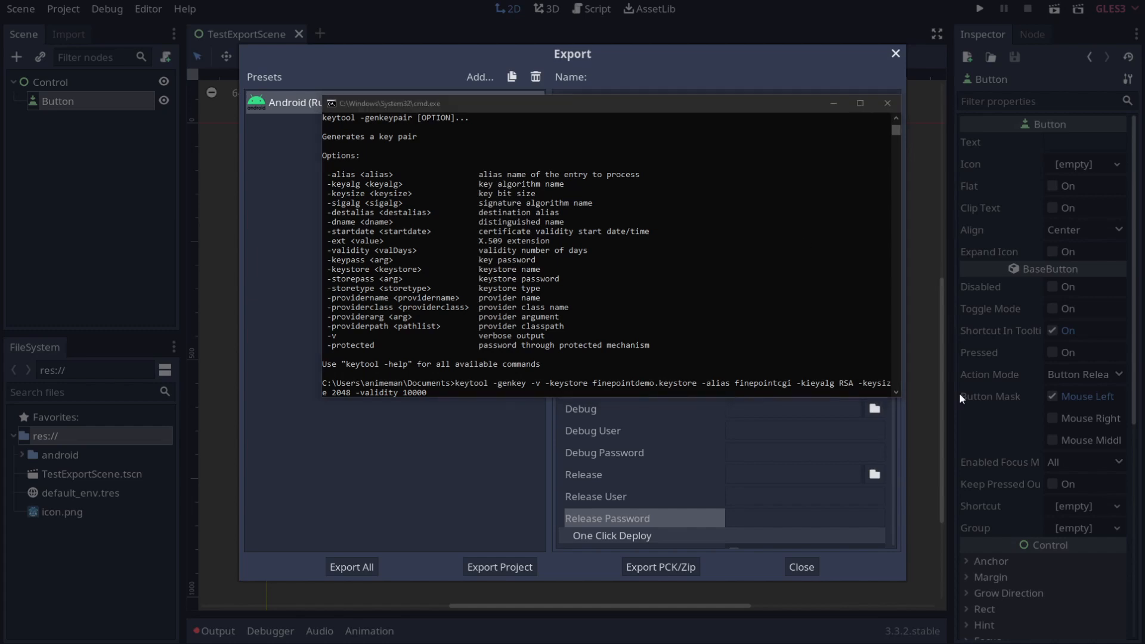
left_click(850, 297)
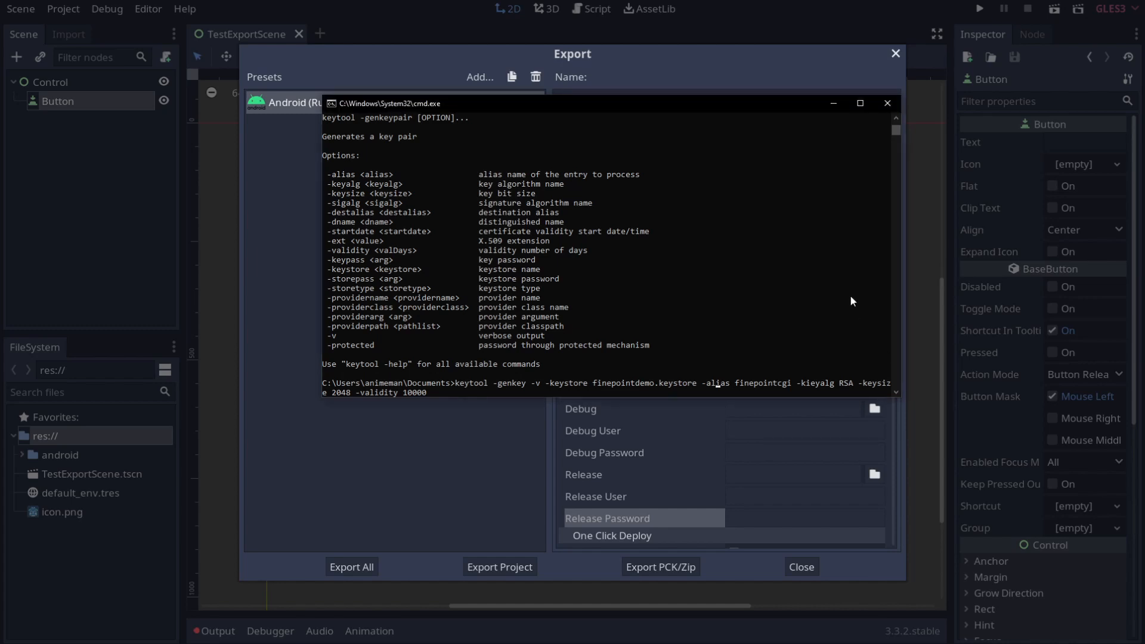
Step: Correct -kieyalg to -keyalg, rerun the command, and enter and confirm the keystore password
key("Right")
key("Right")
key("Right")
key("Right")
key("Right")
key("BackSpace")
key("Return")
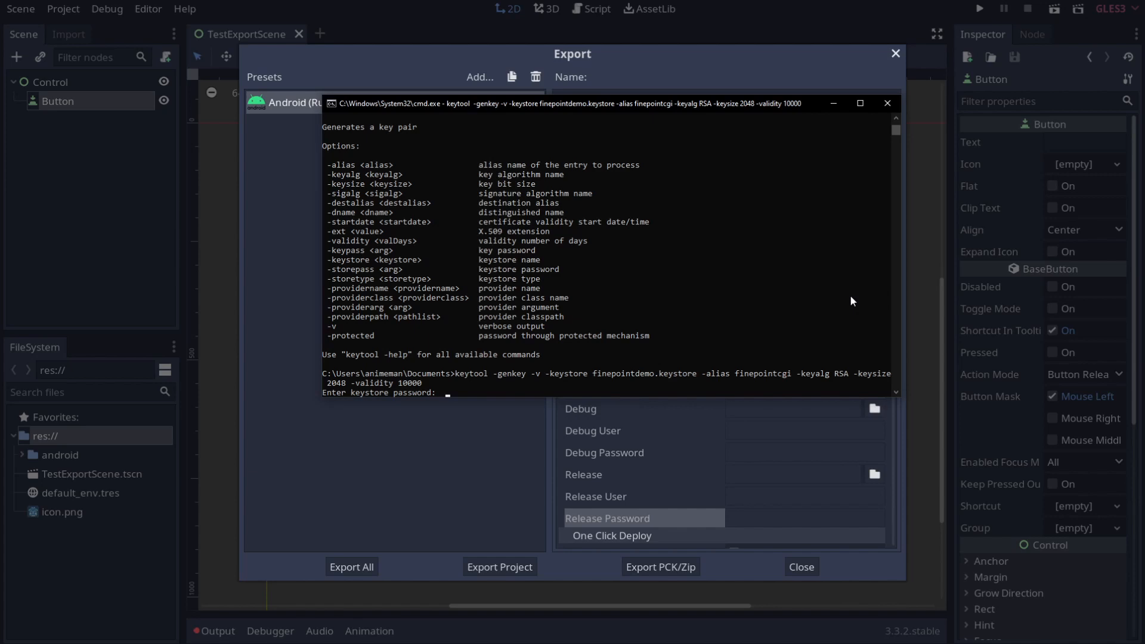
key("Return")
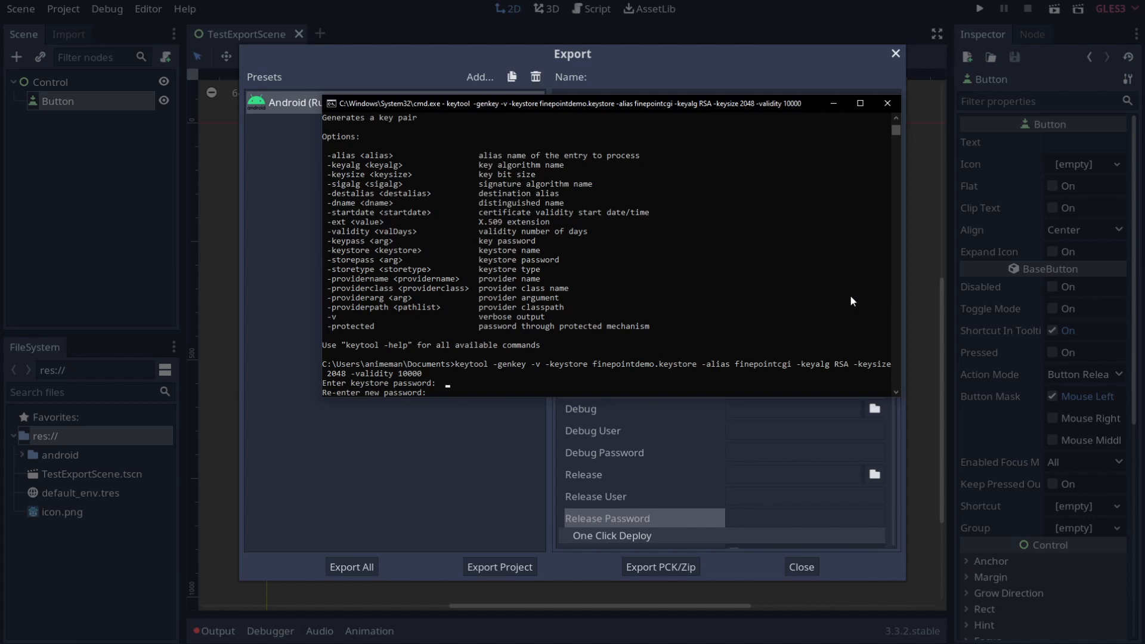
key("Return")
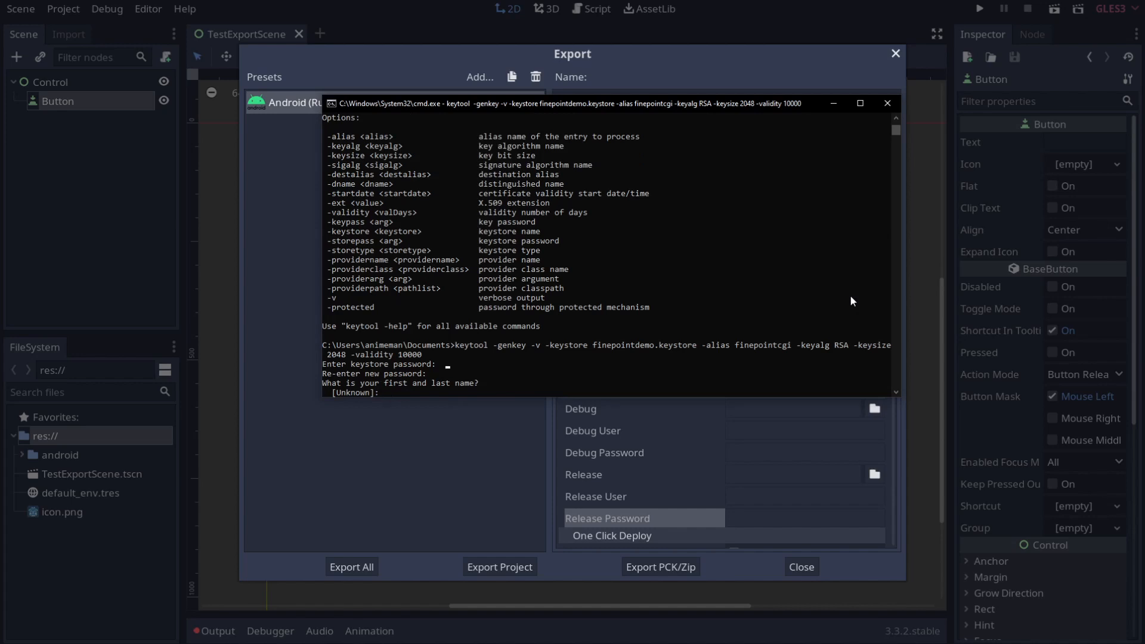
Step: Fill in the certificate name and organization, city detroit, state mi, country us, and confirm yes
type("finepoingc")
type("cgi")
key("Return")
type("finepointc")
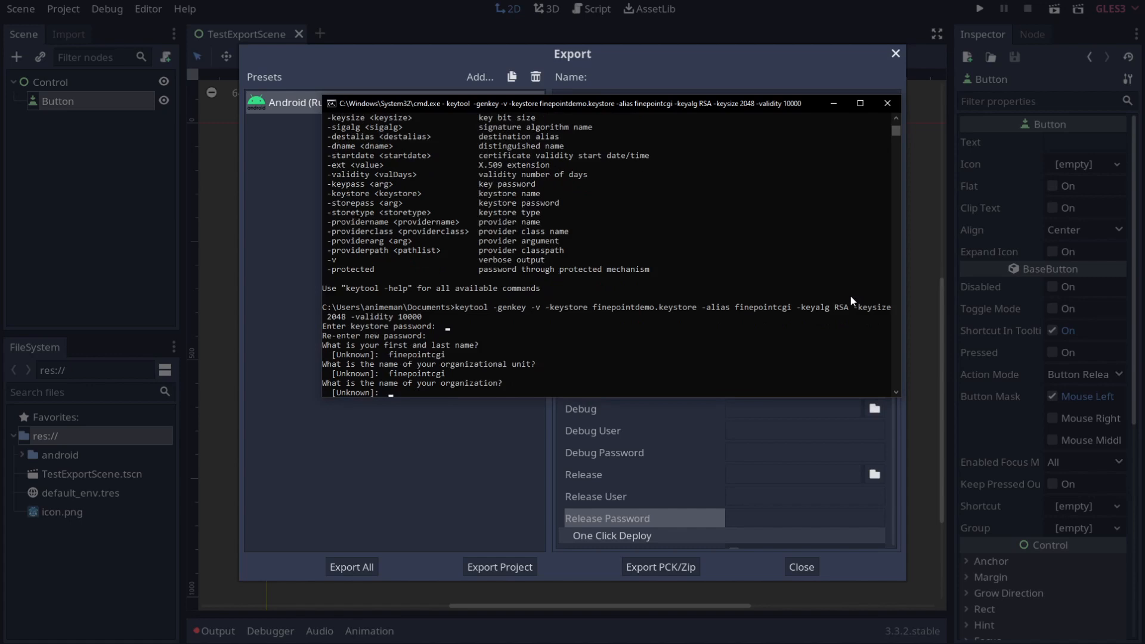
type("finepointcgi")
key("Return")
type("detroit")
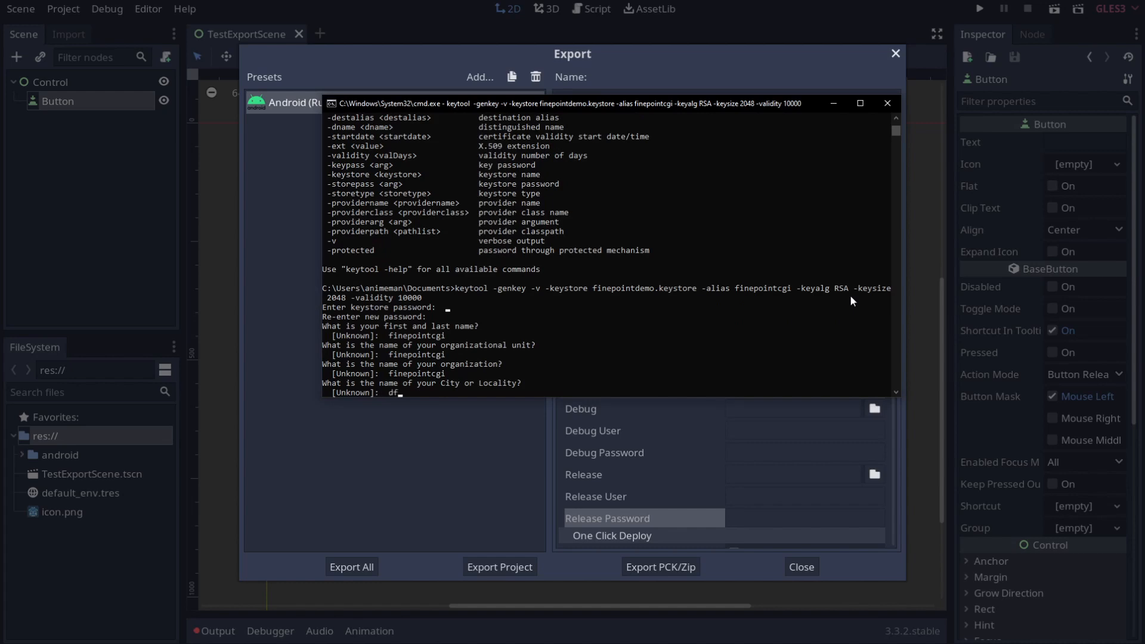
key("Return")
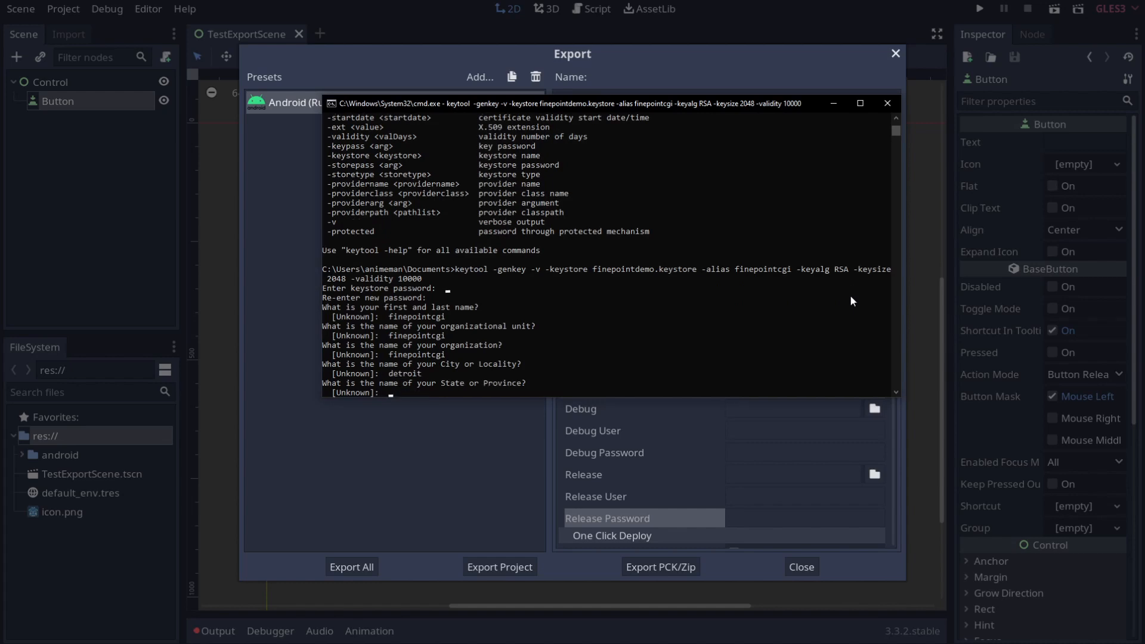
type("mi")
key("Return")
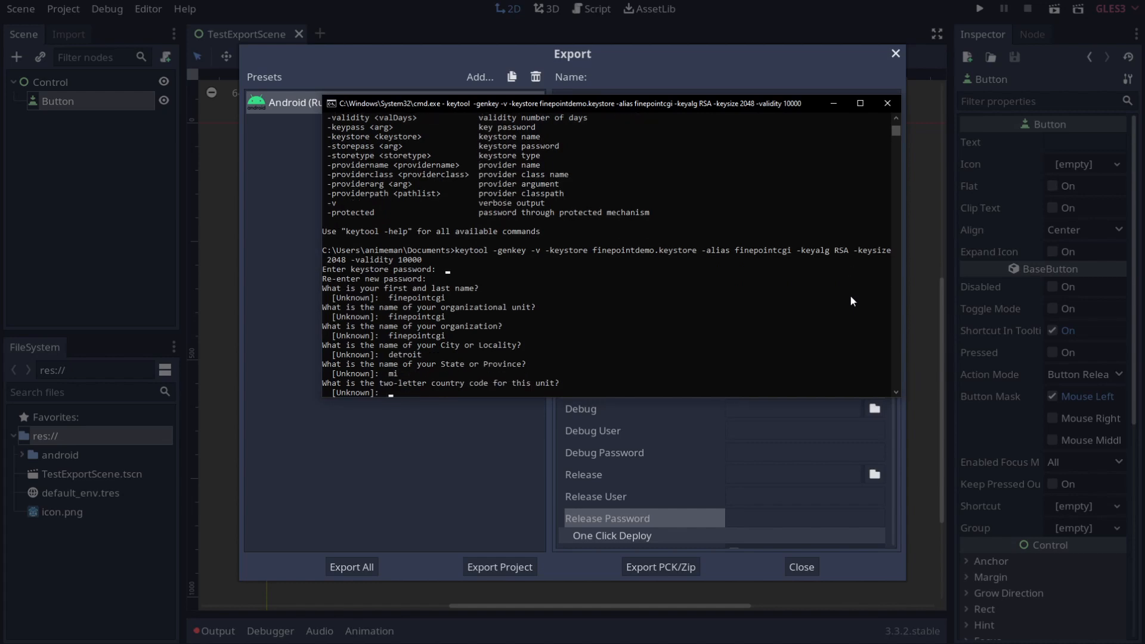
type("us")
key("Return")
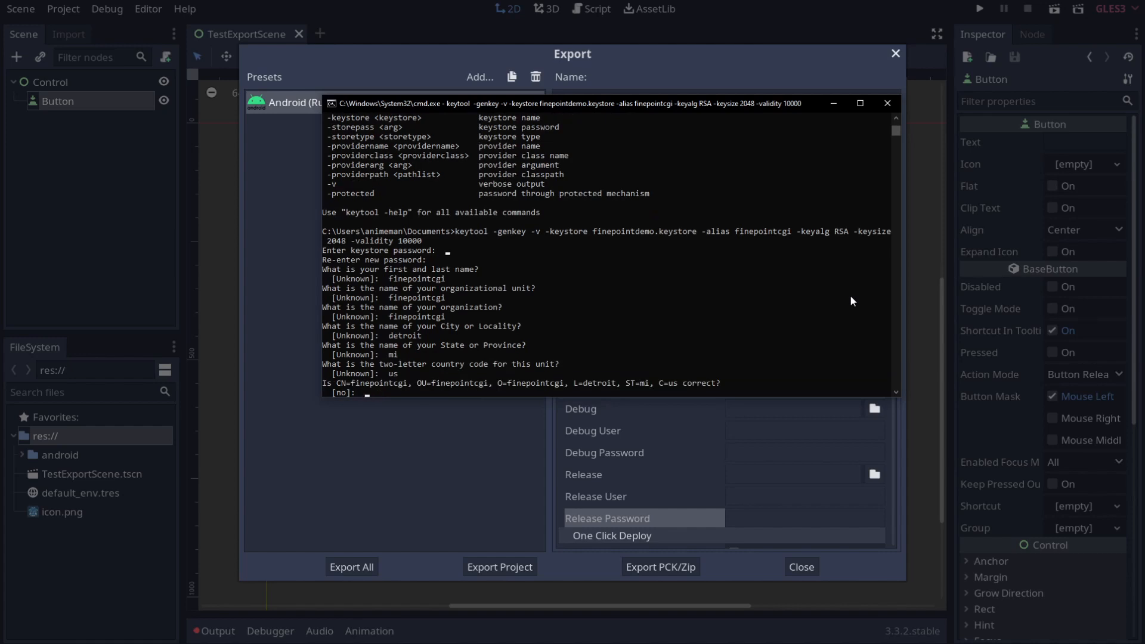
type("yes")
key("Return")
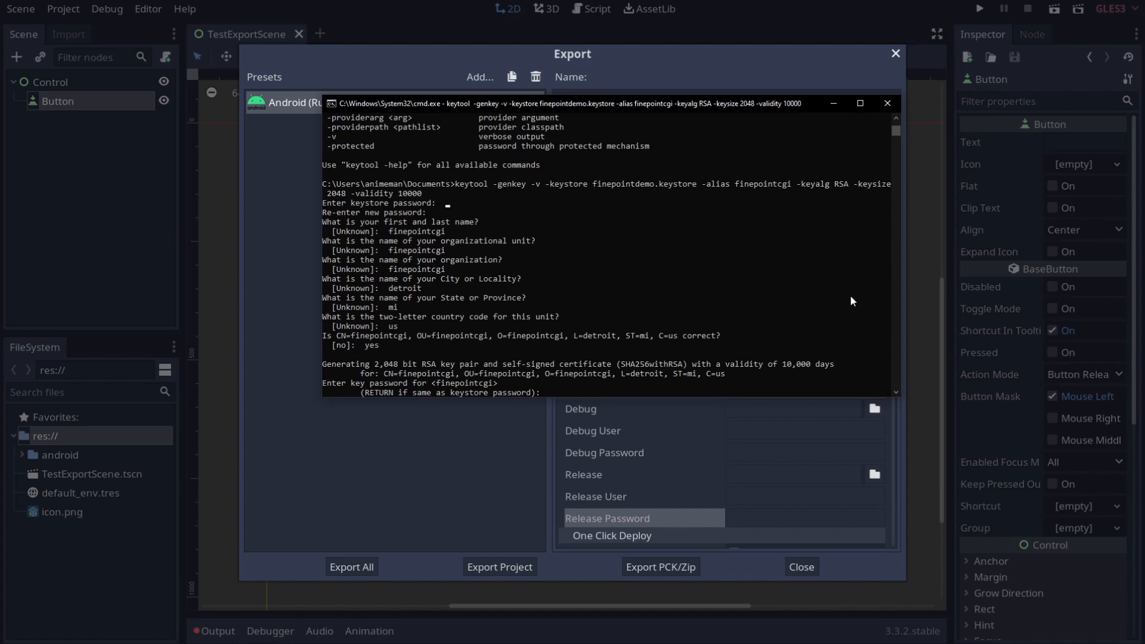
Step: Enter and confirm the key password to store the keystore, then return to Godot
key("Return")
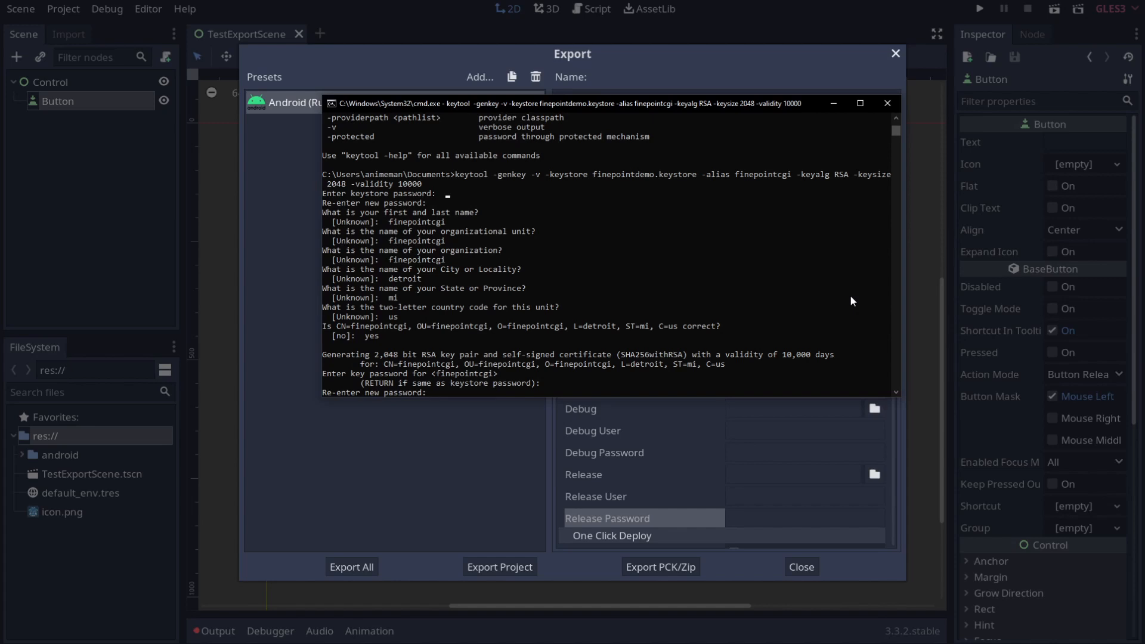
key("Return")
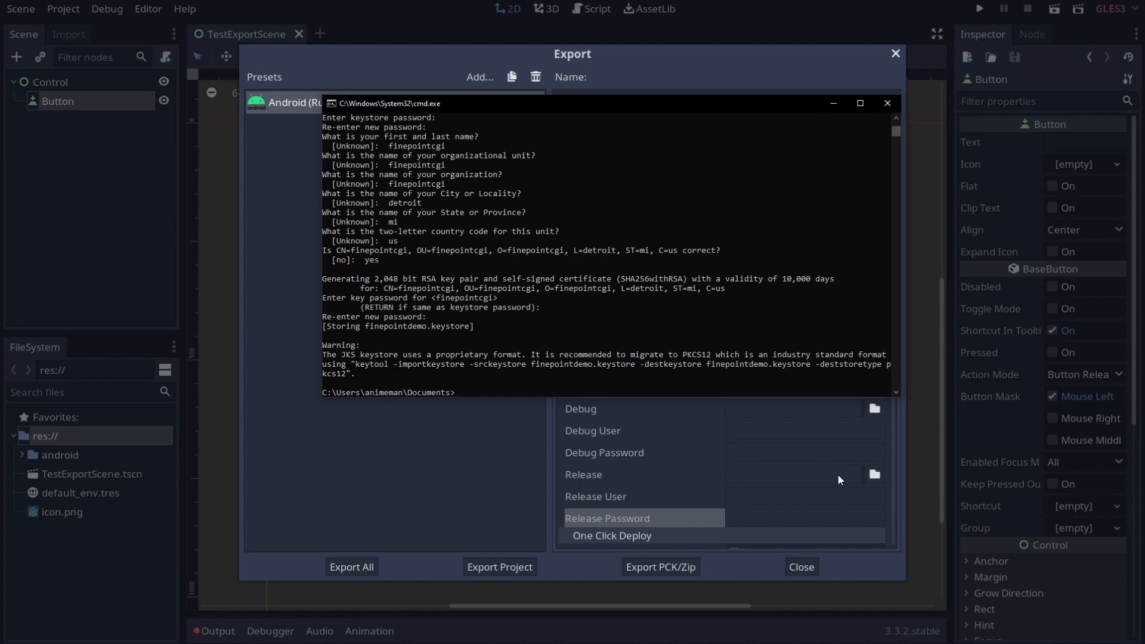
left_click(618, 475)
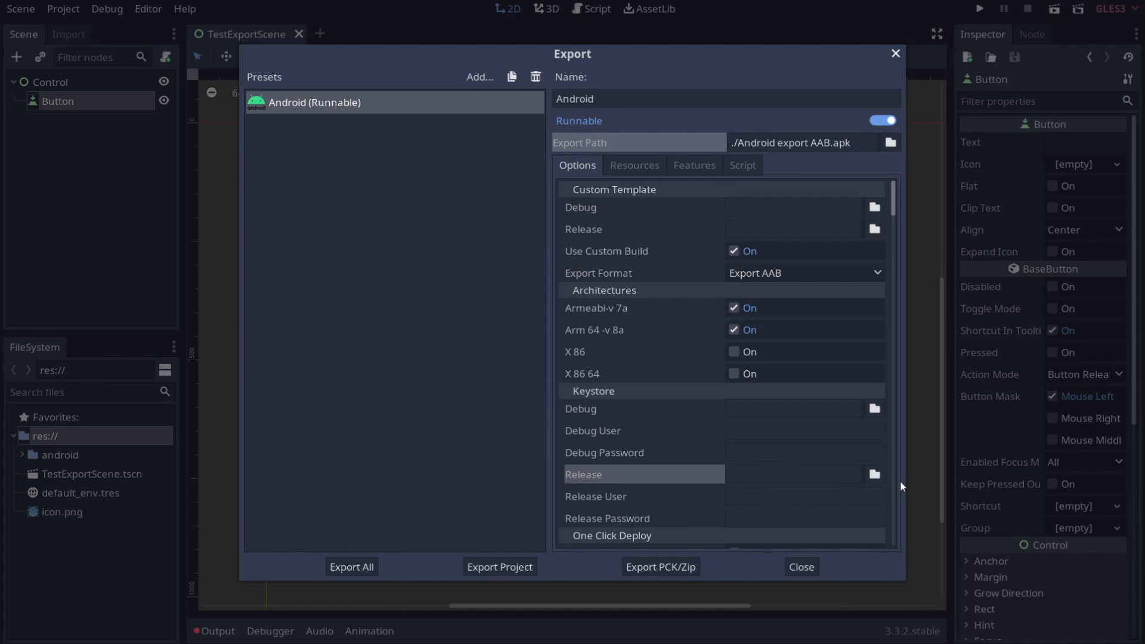
Step: Set the Release keystore to Documents/finepointdemo.keystore
left_click(875, 474)
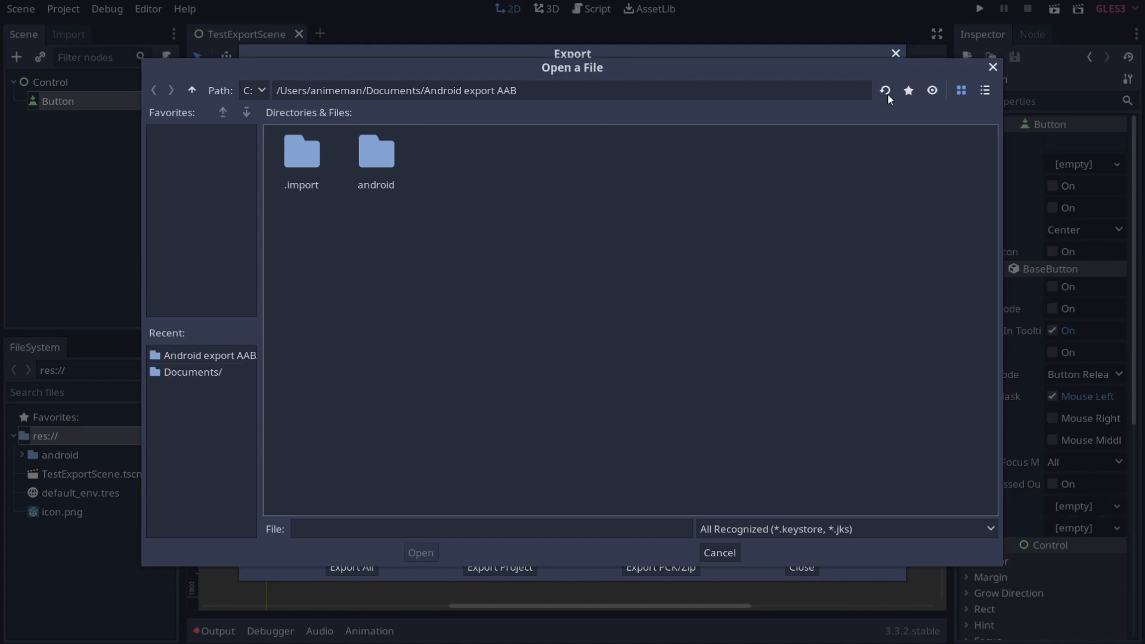
left_click(192, 91)
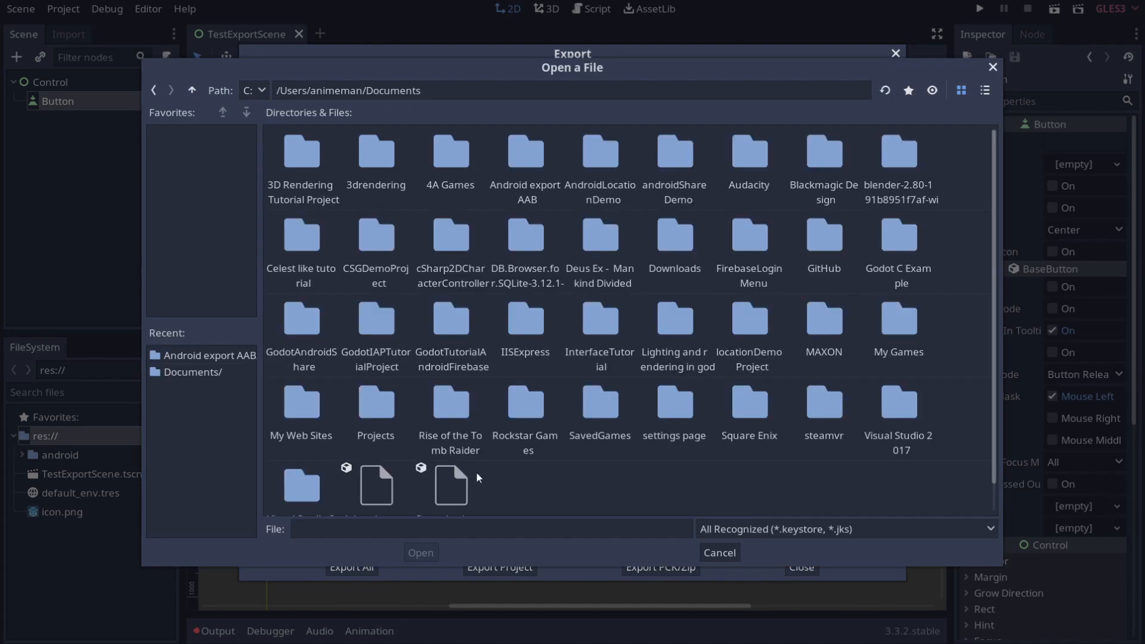
scroll(471, 472, "down", 1)
left_click(440, 455)
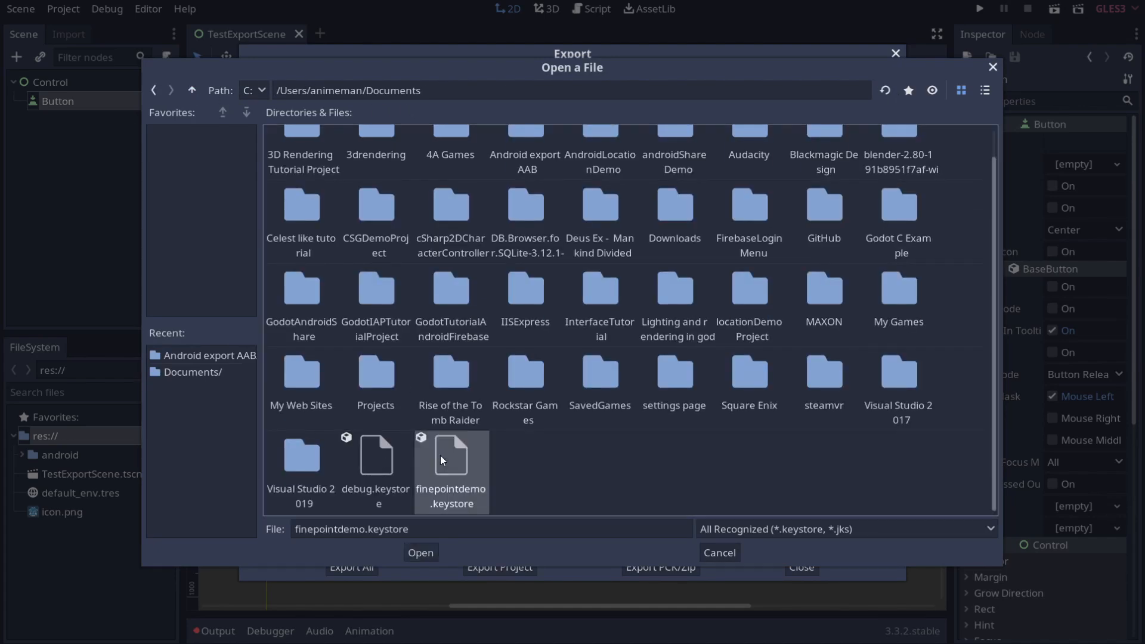
left_click(430, 553)
Step: Fill in the Release User alias and Release Password for the keystore
left_click(738, 498)
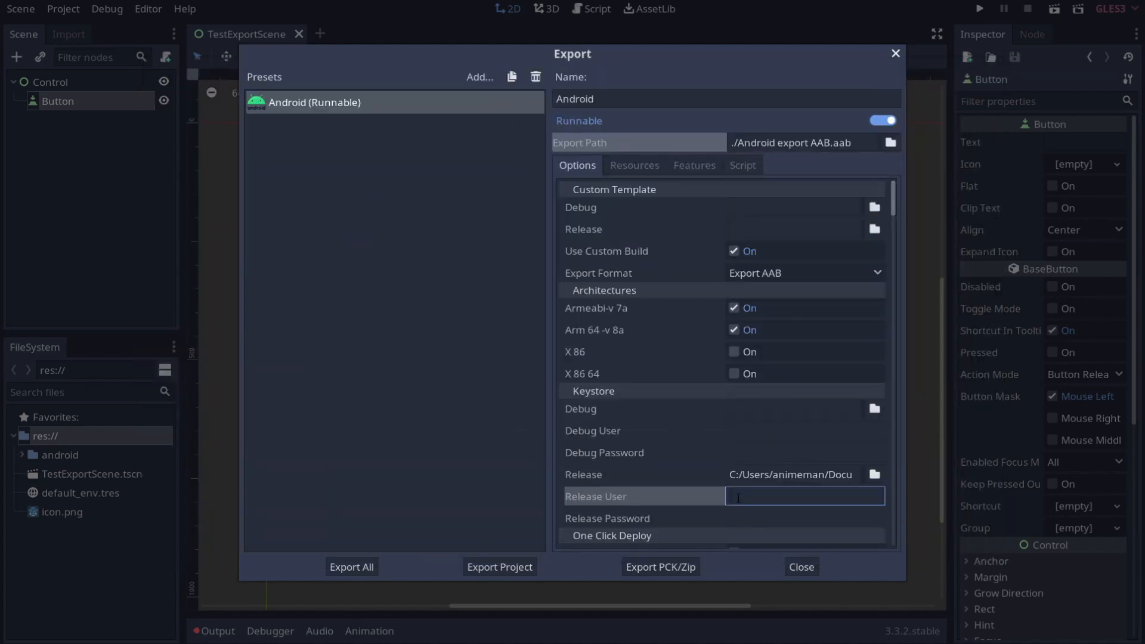
type("finppointcgi")
key("Tab")
type("password")
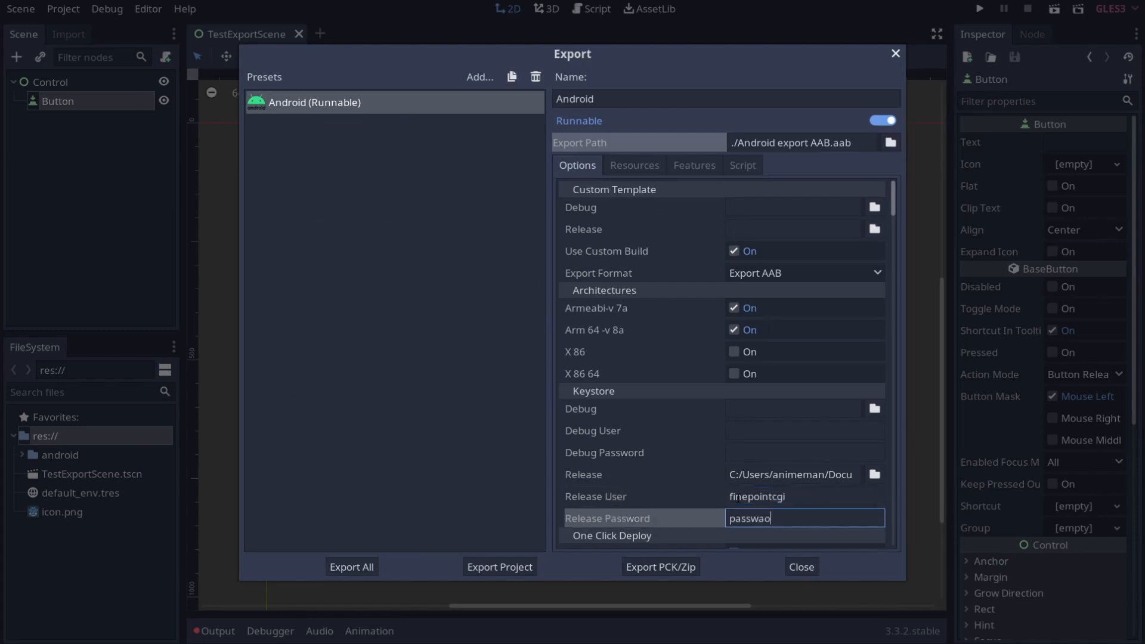
scroll(644, 472, "down", 4)
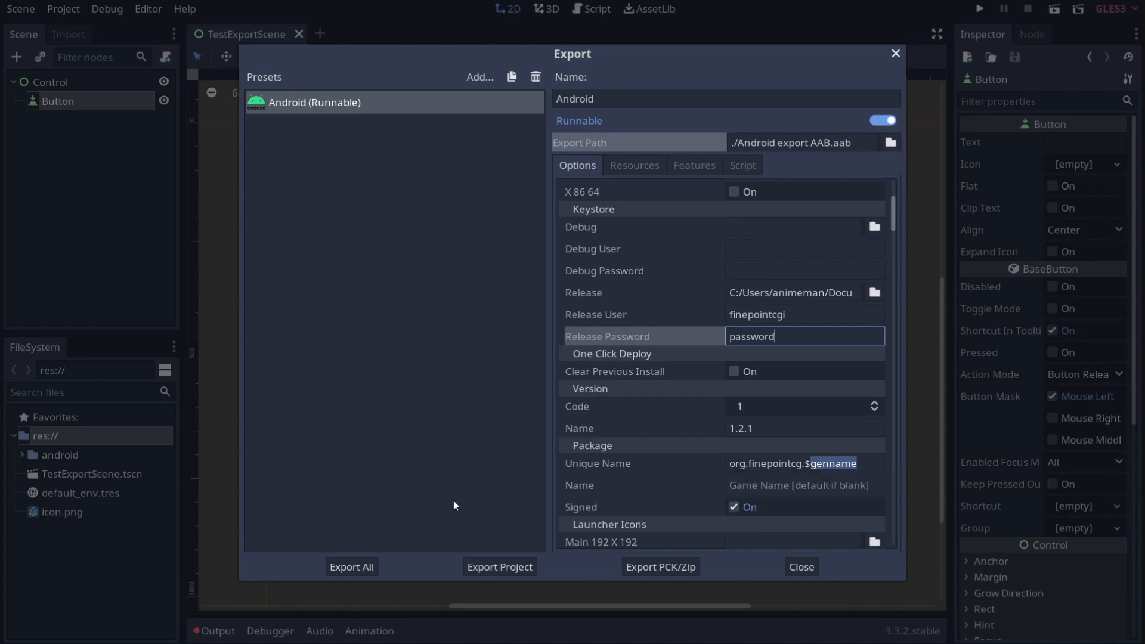
left_click(485, 571)
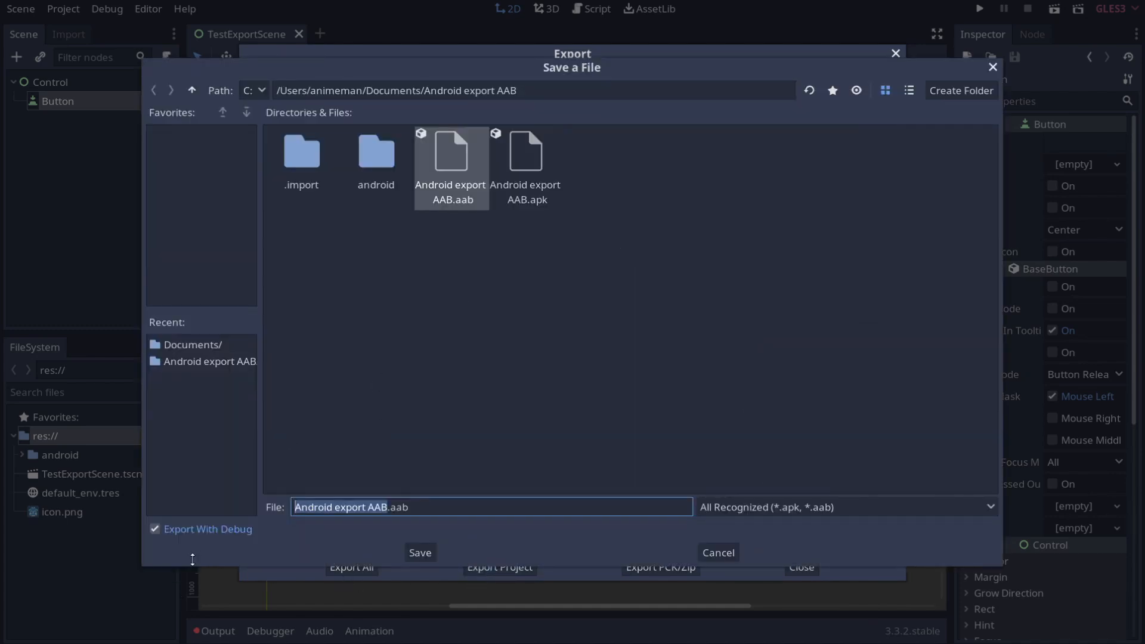
Step: Export without debug, overwriting Android export AAB.aab, then close the Export window
key("Tab")
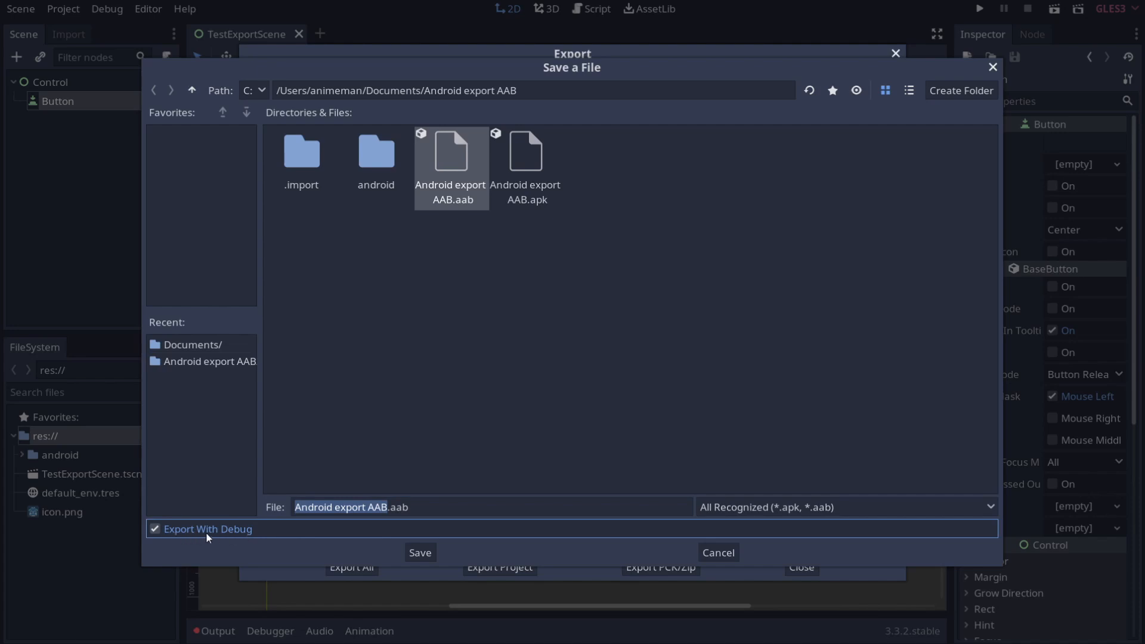
left_click(224, 535)
left_click(417, 552)
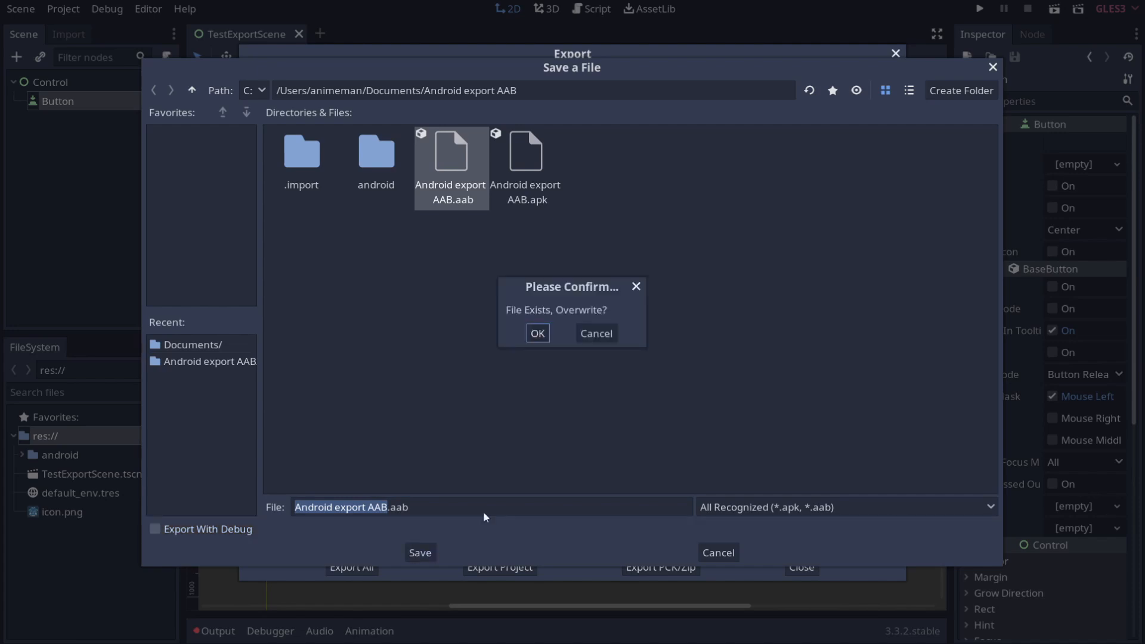
left_click(538, 337)
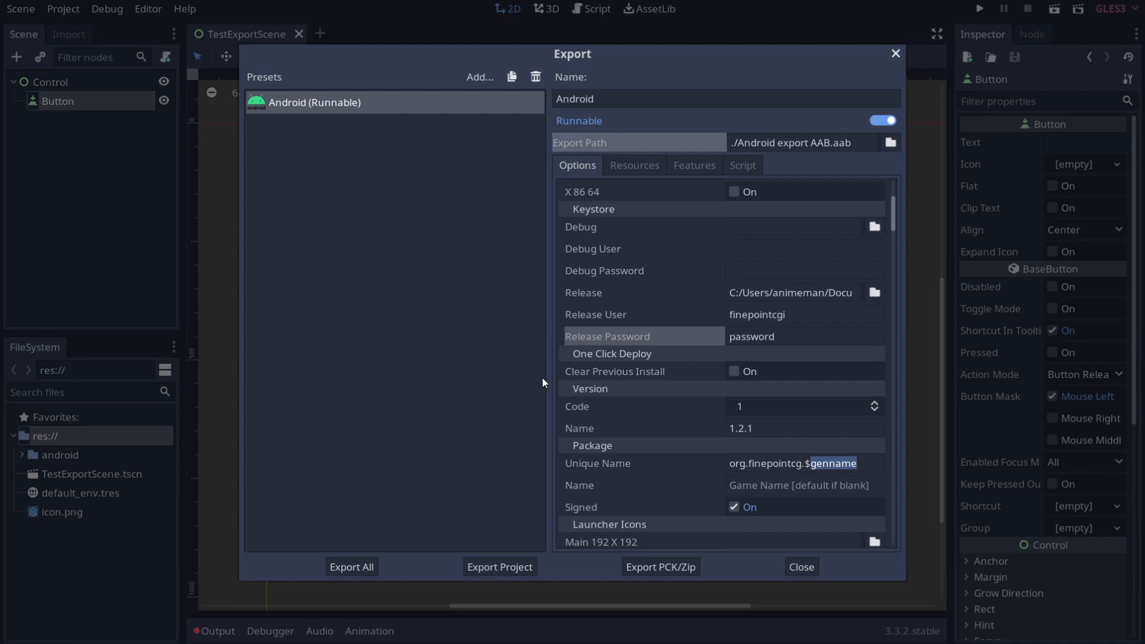
left_click(699, 507)
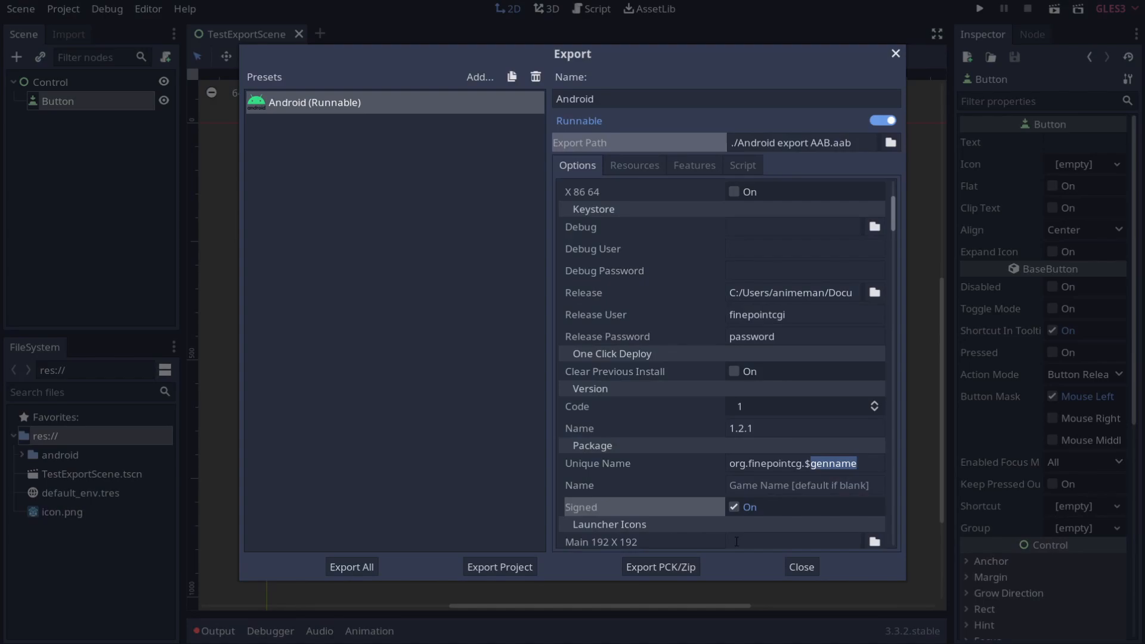
left_click(802, 568)
Step: Open the project folder in File Explorer, inspect the .aab and .apk exports, and bring Play Console into view
right_click(55, 438)
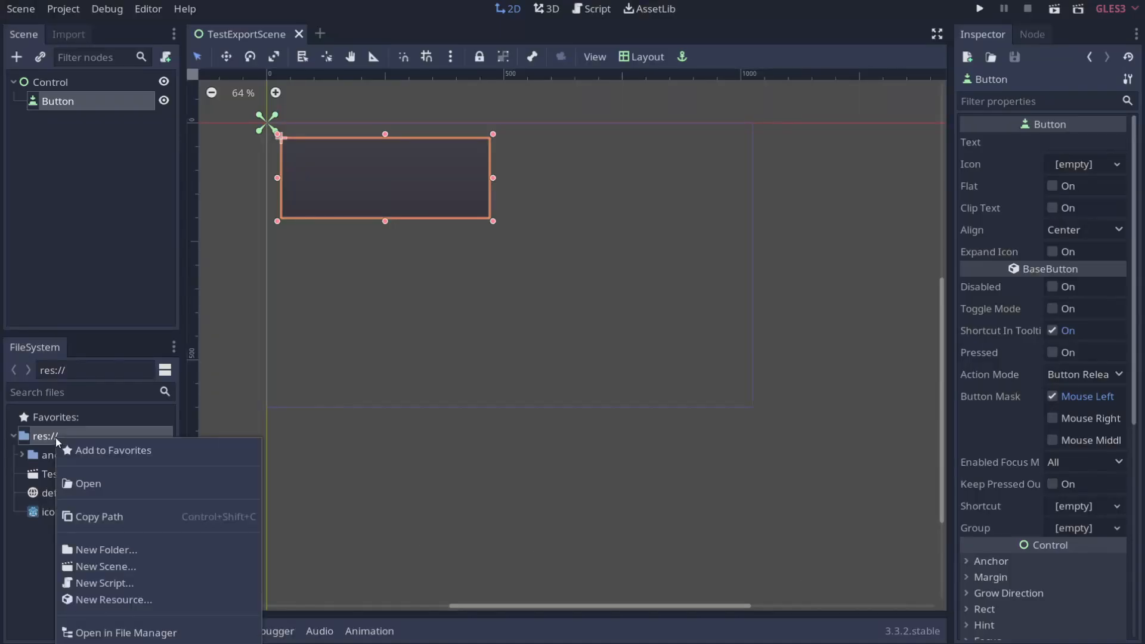
left_click(218, 623)
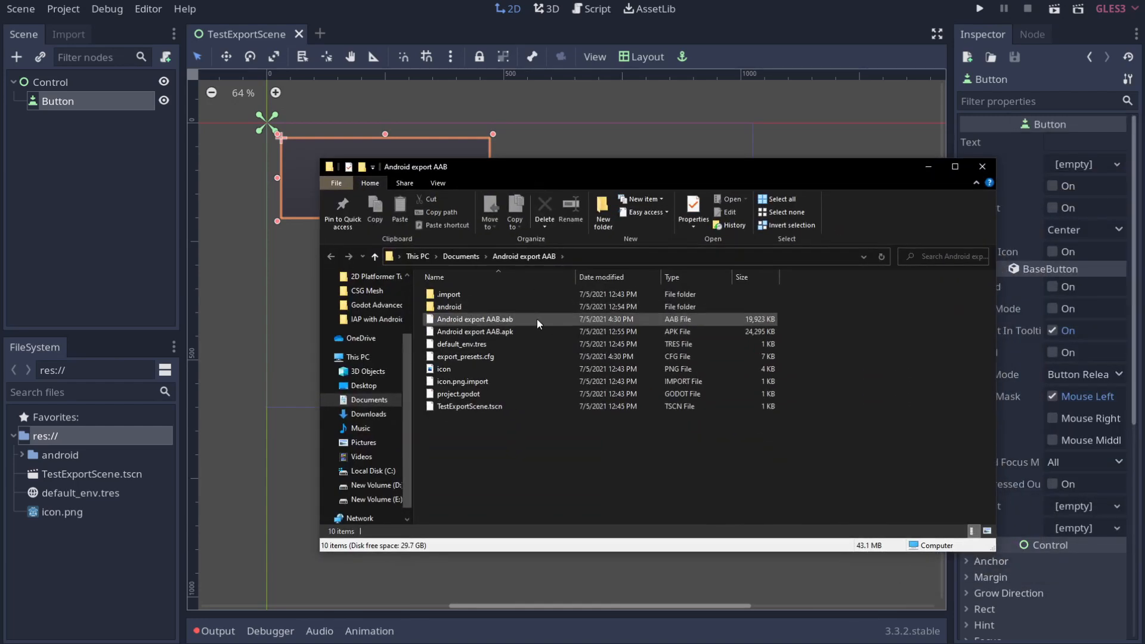
left_click(538, 320)
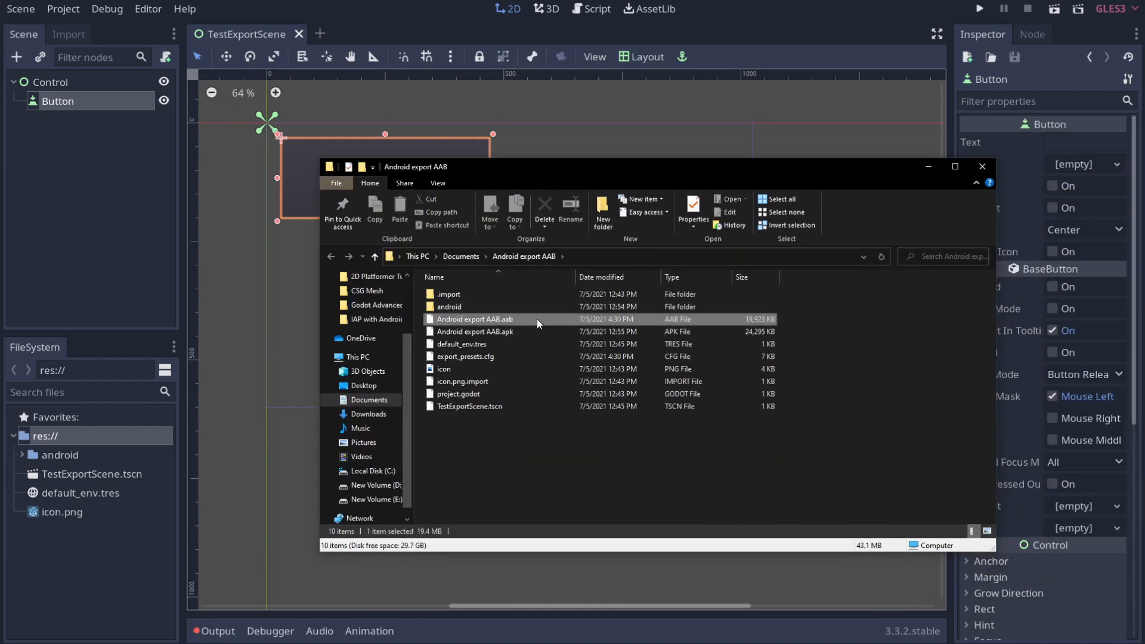
left_click(513, 331)
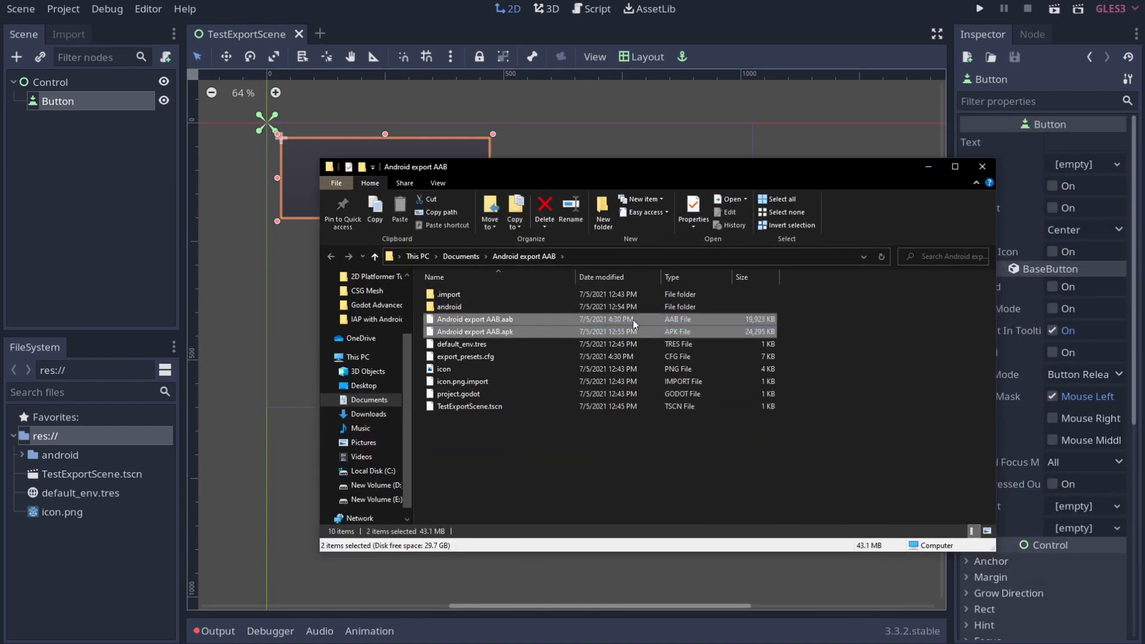
left_click(819, 320)
left_click_drag(817, 317, 743, 344)
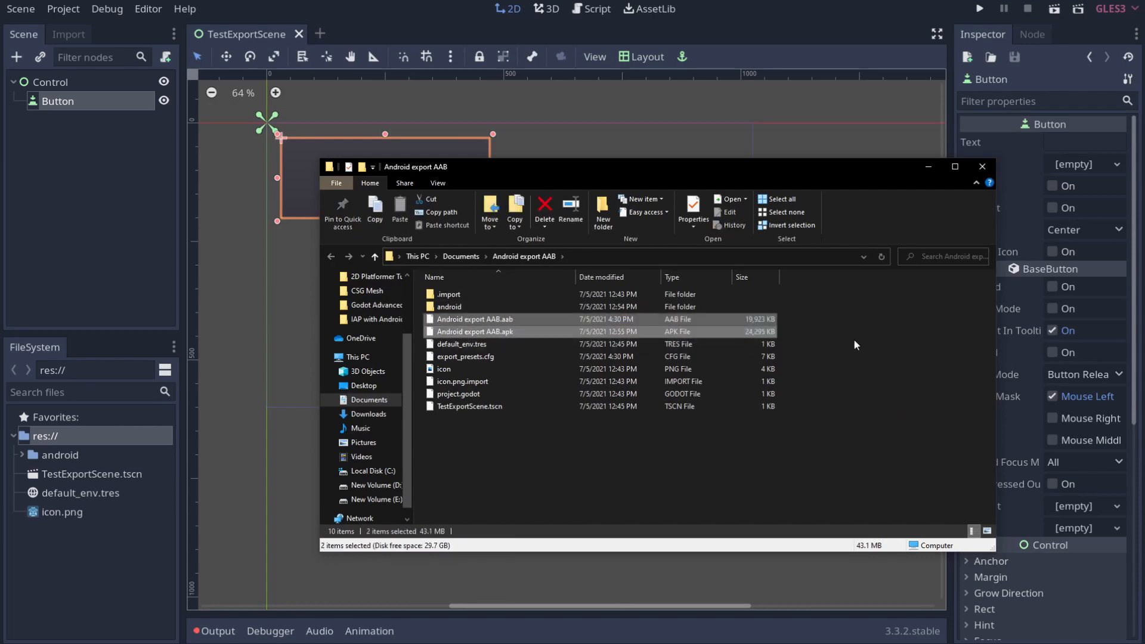
left_click(857, 343)
left_click_drag(1144, 96, 468, 3)
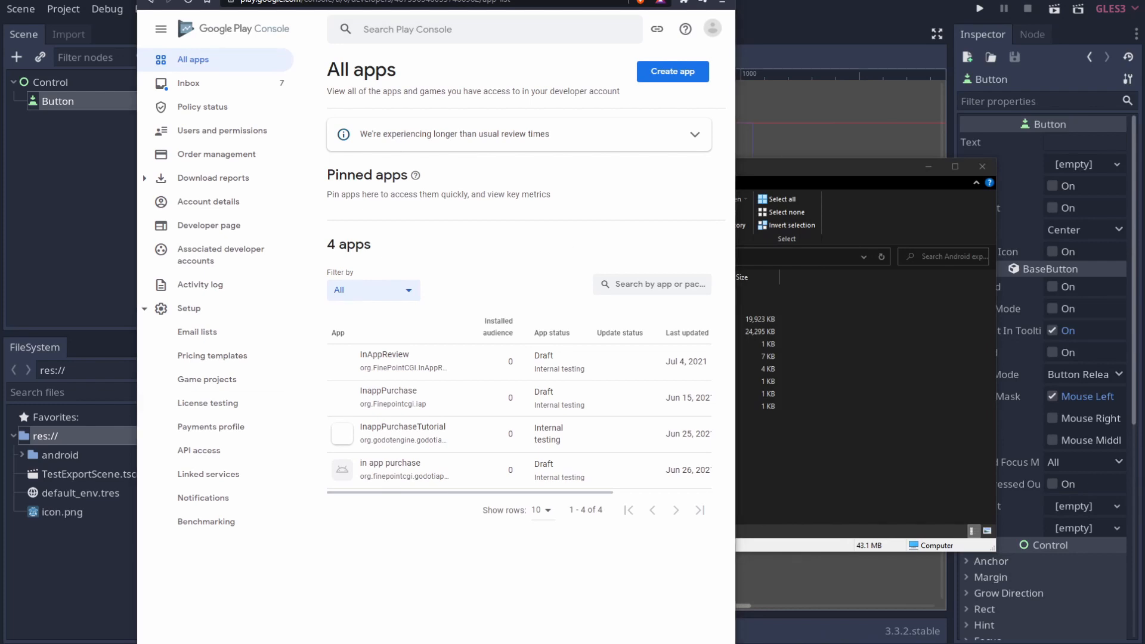
Step: Enlarge the Play Console browser window to fill the screen
left_click_drag(469, 3, 469, 0)
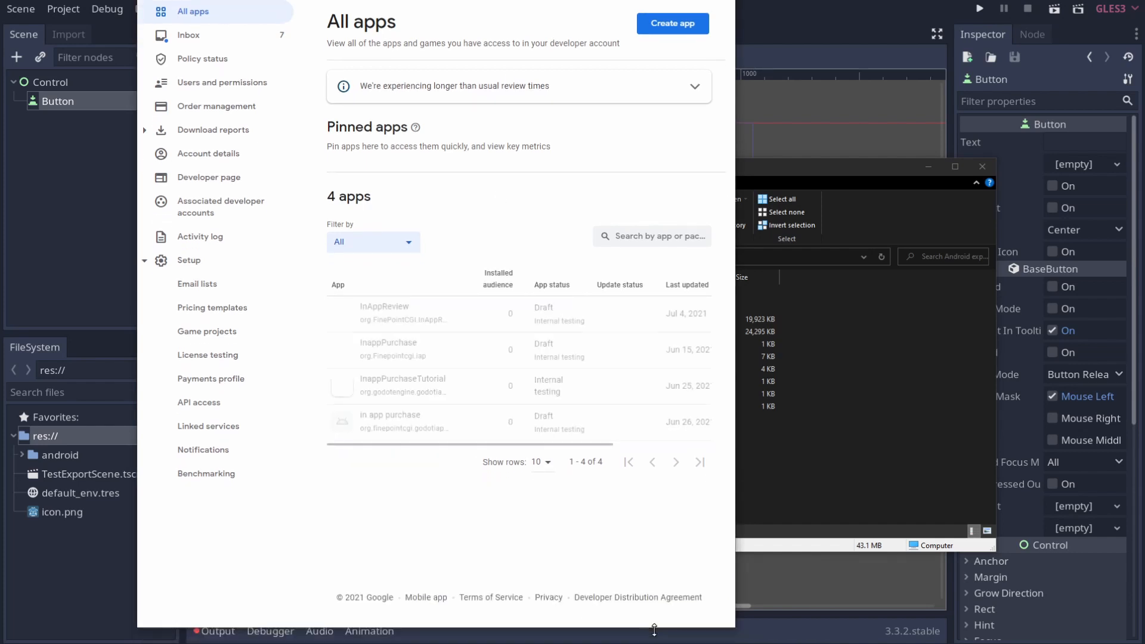
left_click_drag(735, 289, 1131, 299)
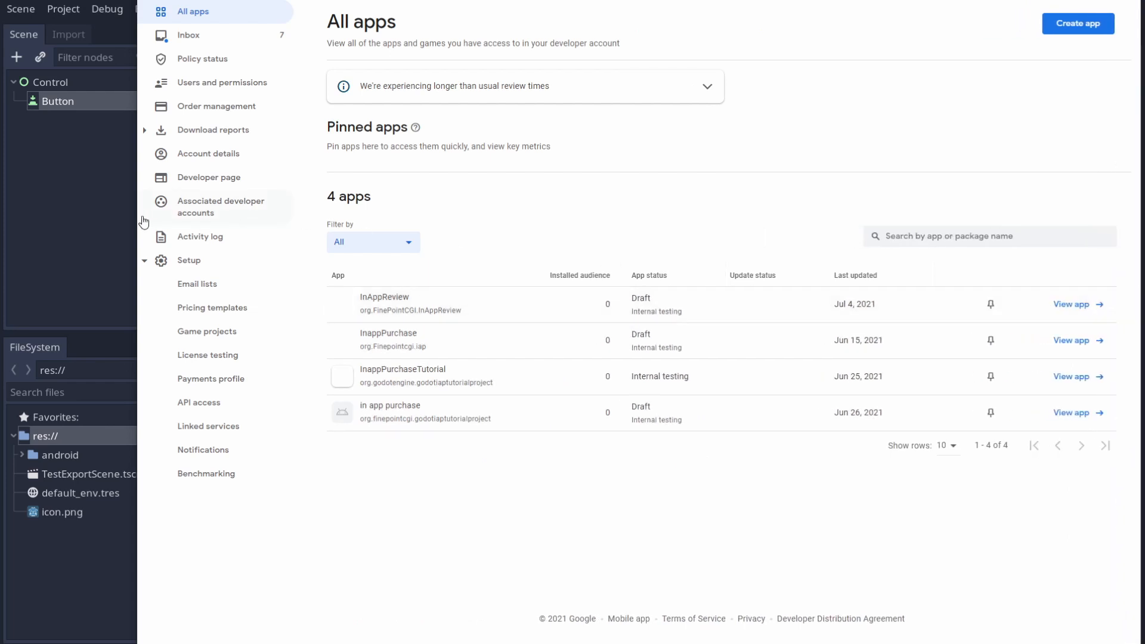
left_click_drag(141, 223, 0, 237)
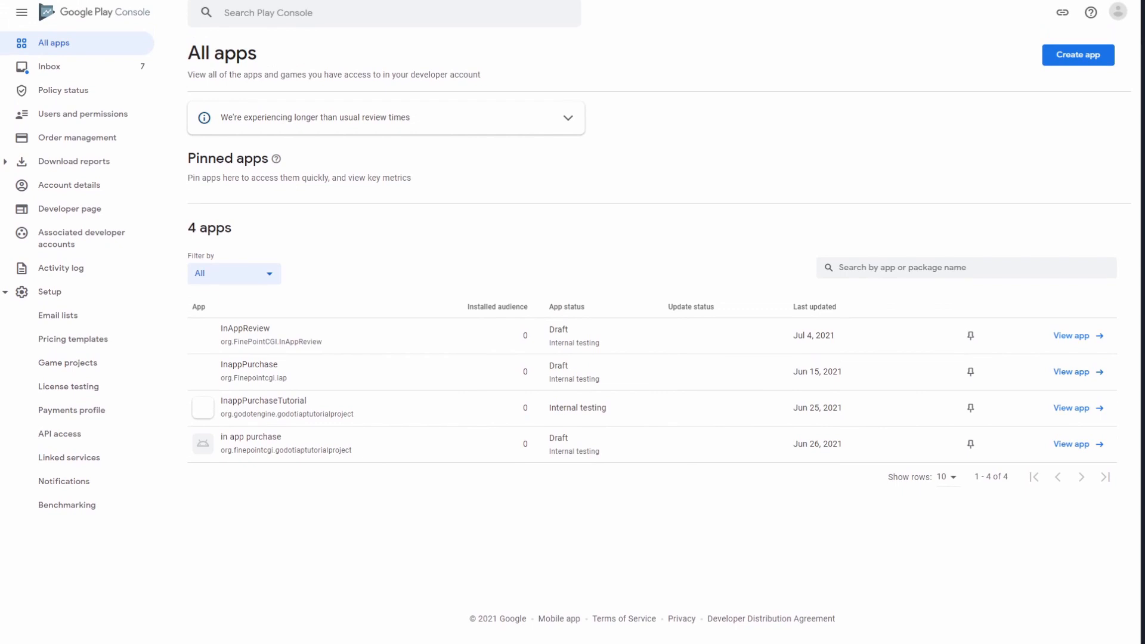
Step: Create the free App 'export demo aar', ticking the program policies and US export laws declarations
left_click(1092, 56)
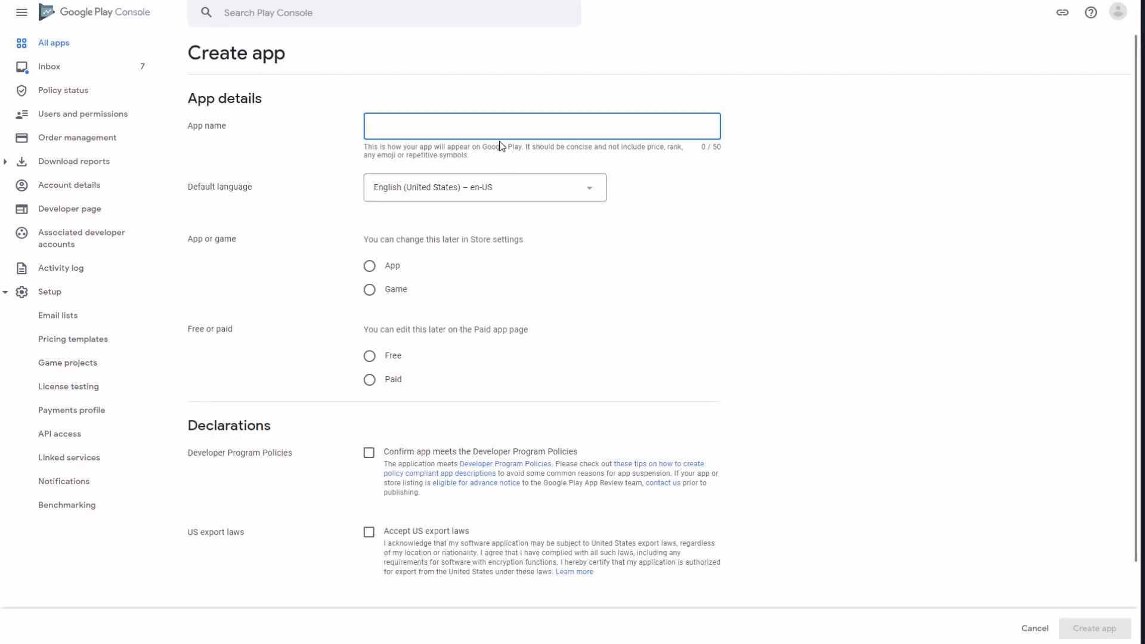
type("expo")
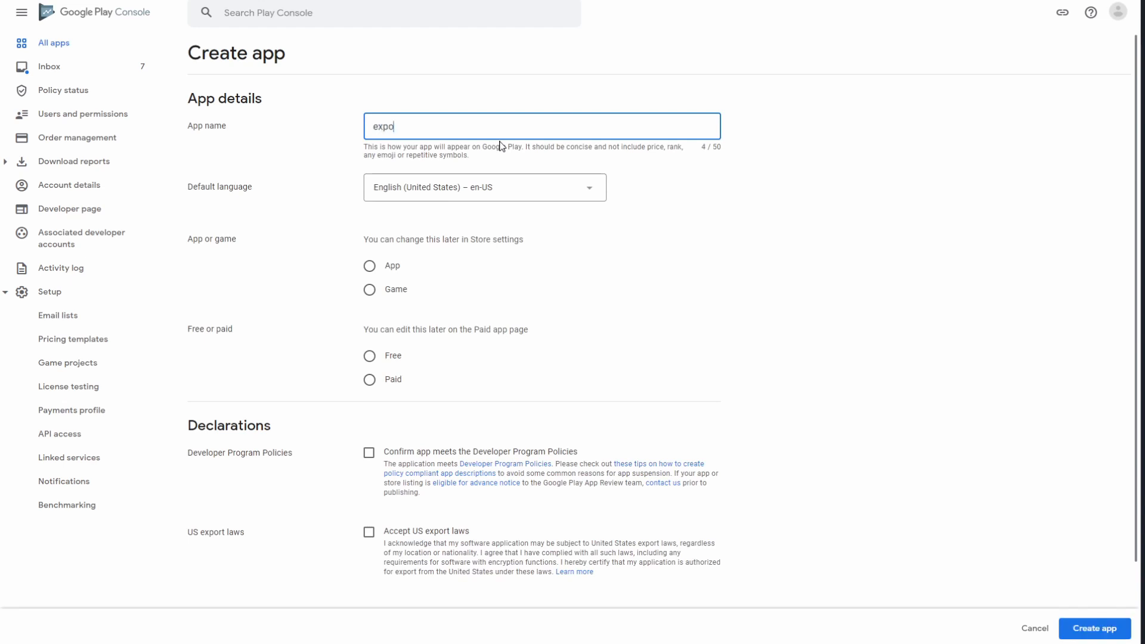
type("rt demo aar")
left_click(392, 266)
left_click(389, 356)
scroll(495, 468, "down", 3)
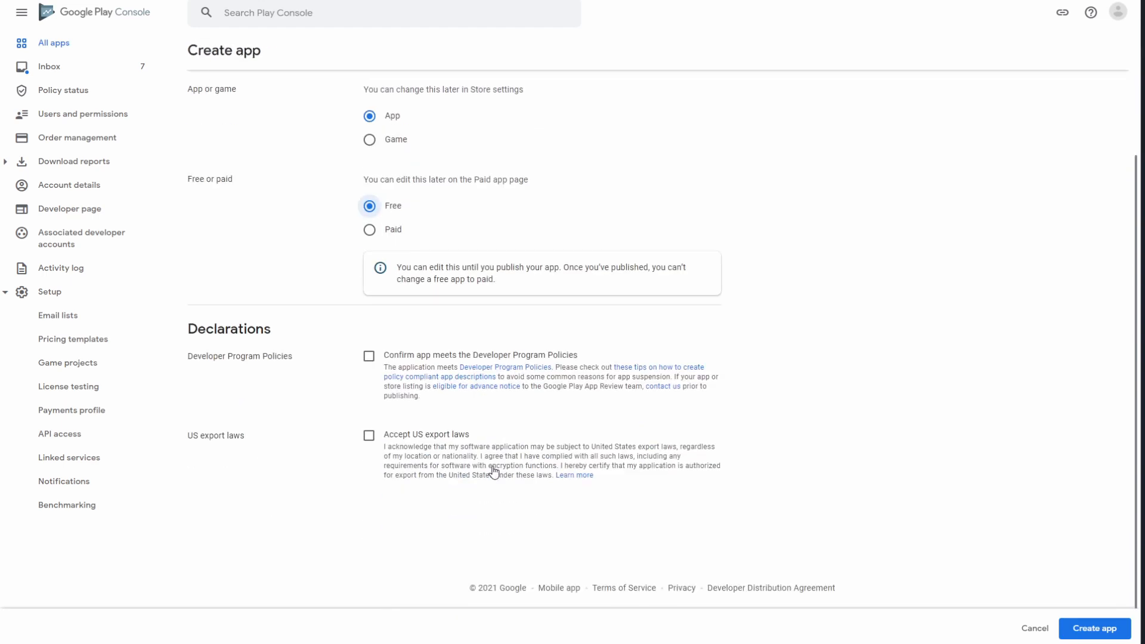
left_click(392, 355)
left_click(421, 435)
left_click(1118, 621)
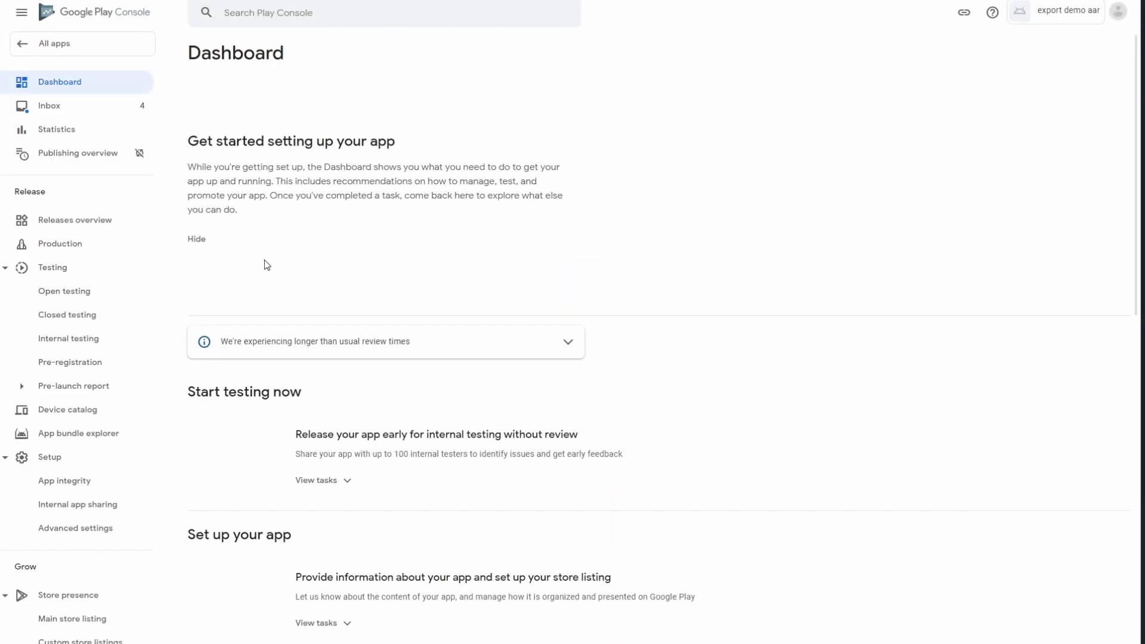
Step: Tick the 2-user 'test' email list as internal testers and save the change
scroll(338, 322, "down", 3)
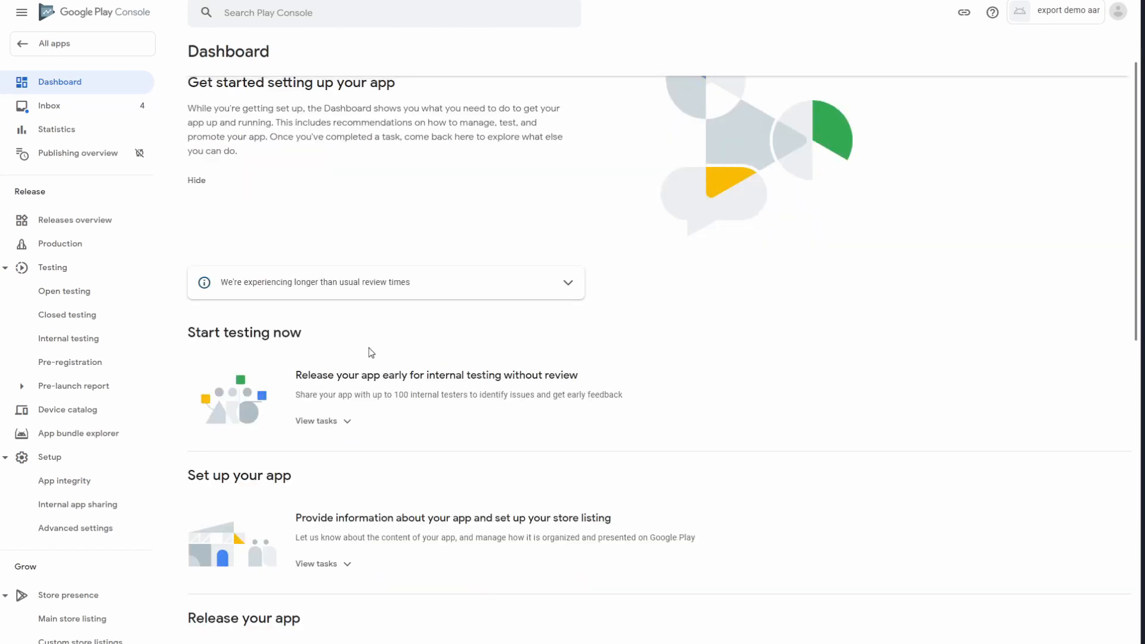
left_click(330, 304)
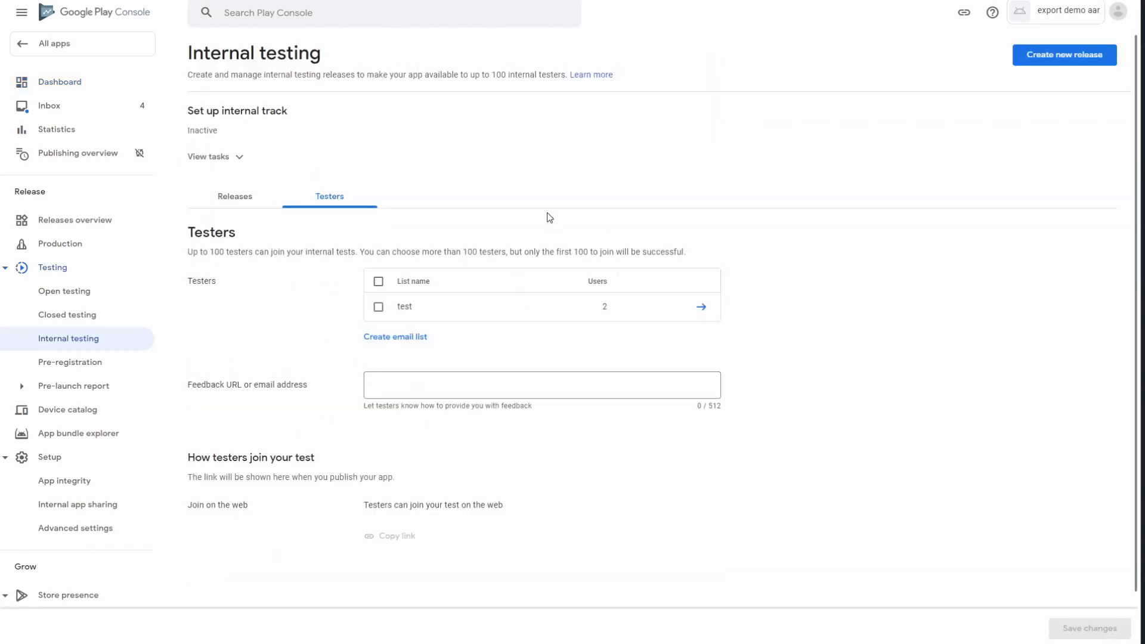
left_click(377, 309)
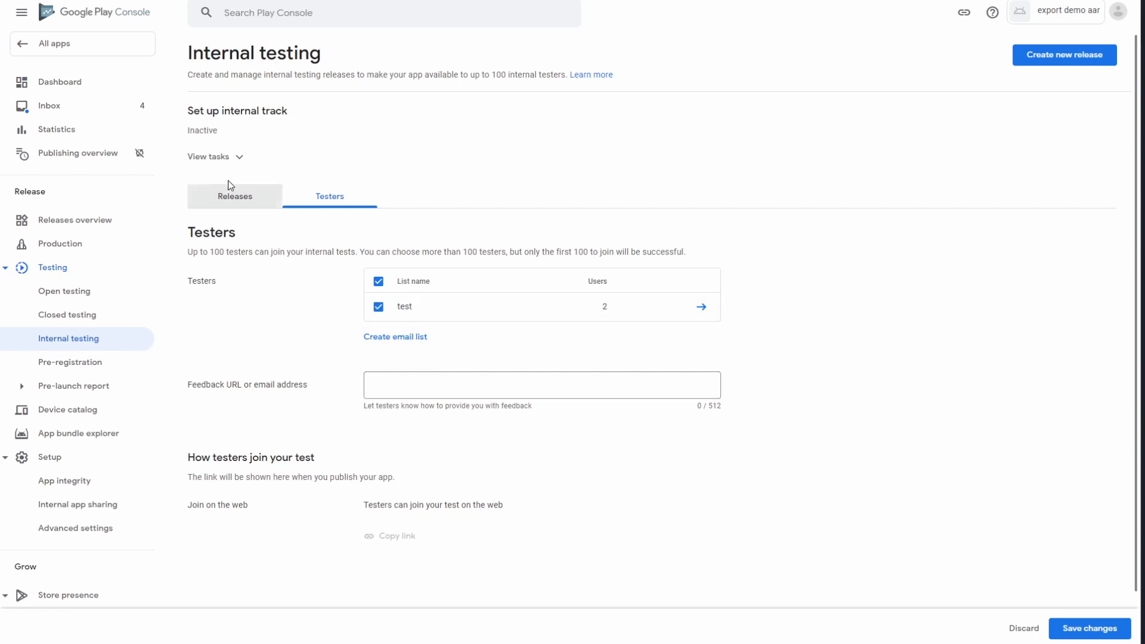
left_click(1090, 628)
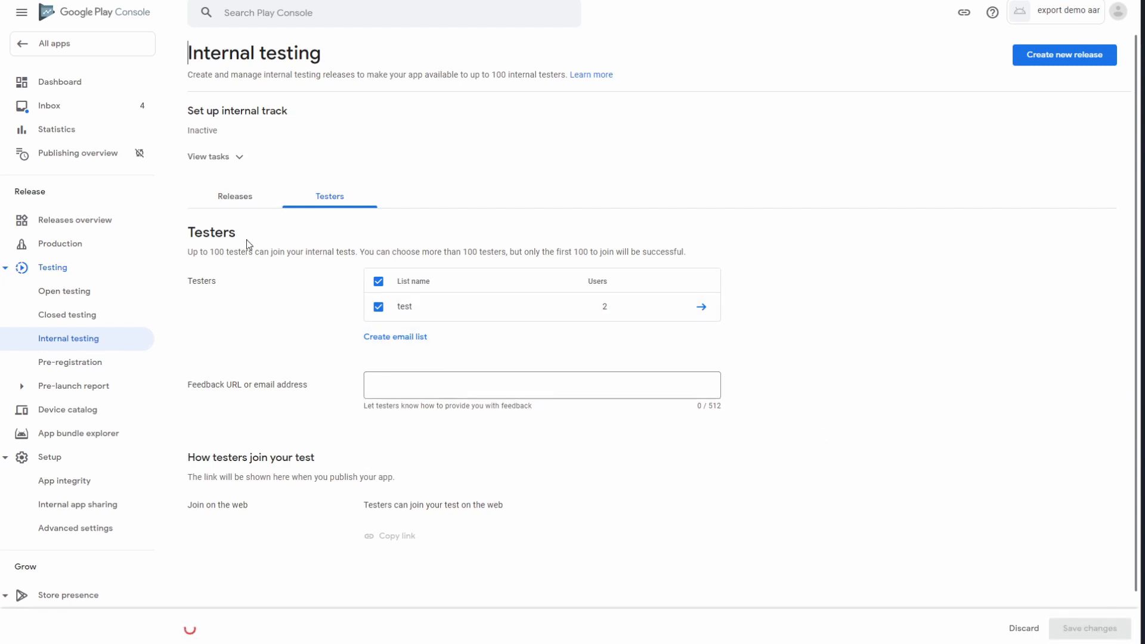
Step: Create a new internal testing release and accept Google-managed app signing
left_click(260, 293)
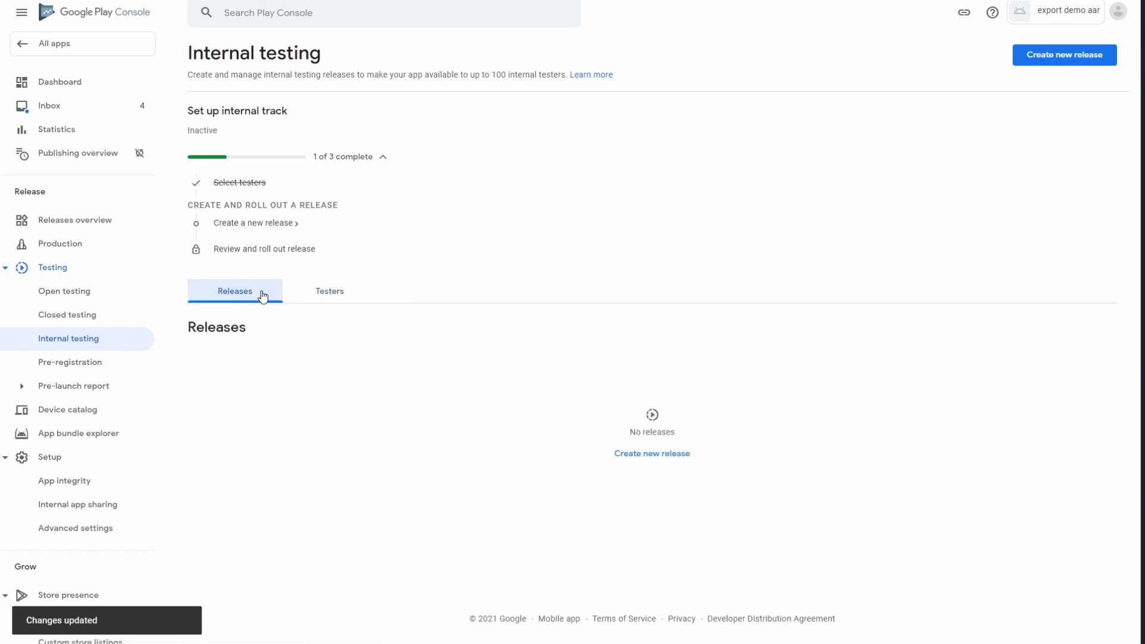
left_click(639, 455)
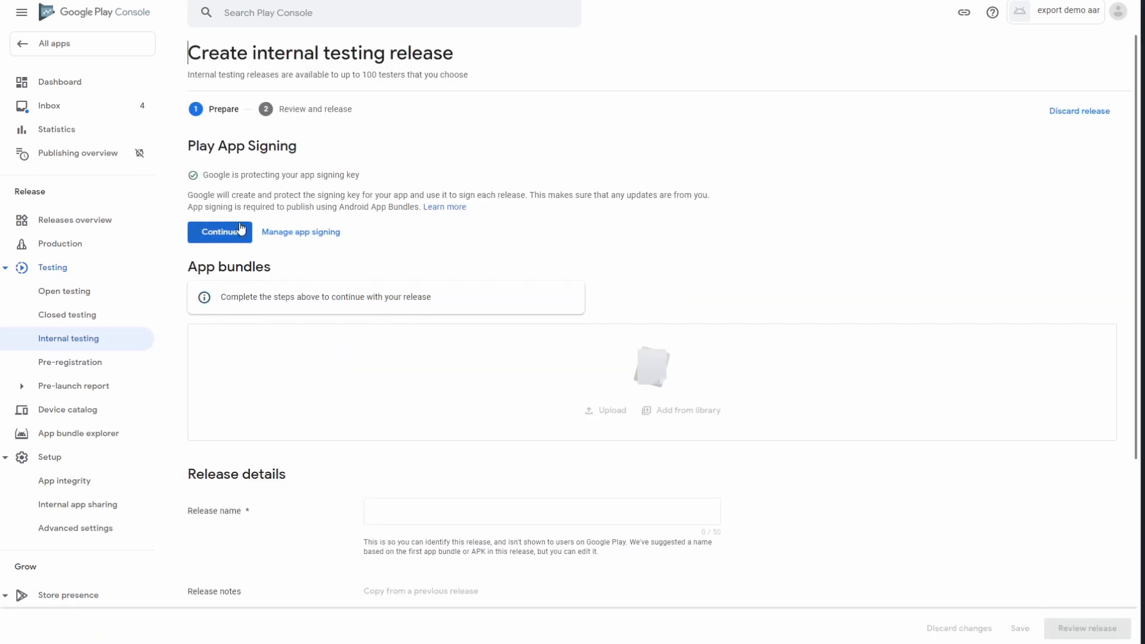
left_click(239, 232)
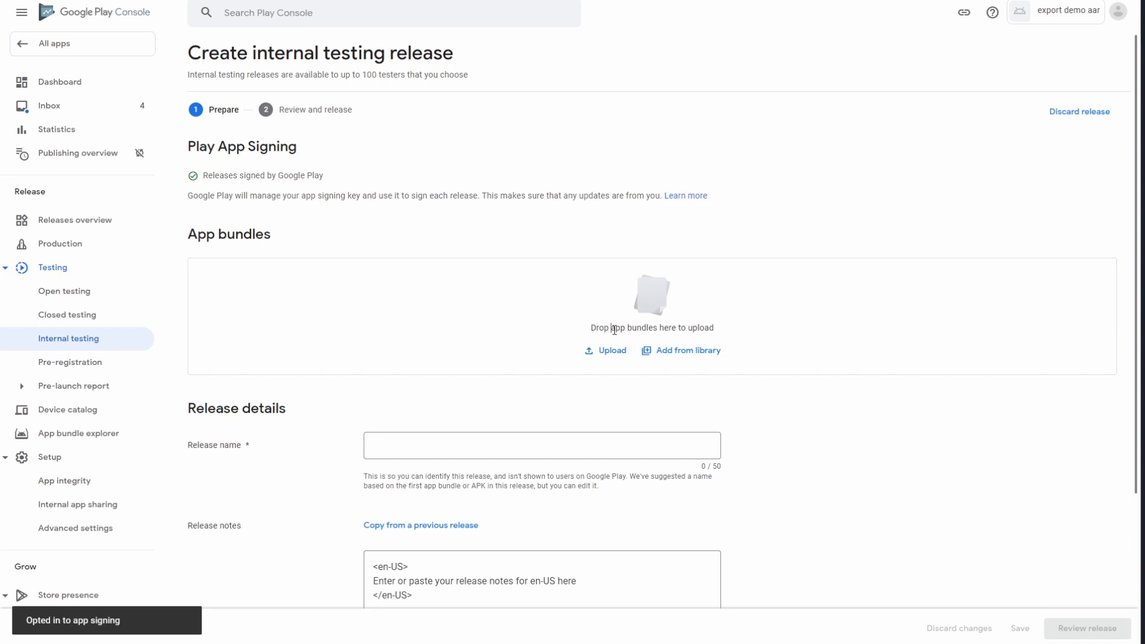
Step: Upload Android export AAB.aab as version 1 (1.2.1), save the draft, and go to review
left_click_drag(611, 327, 719, 338)
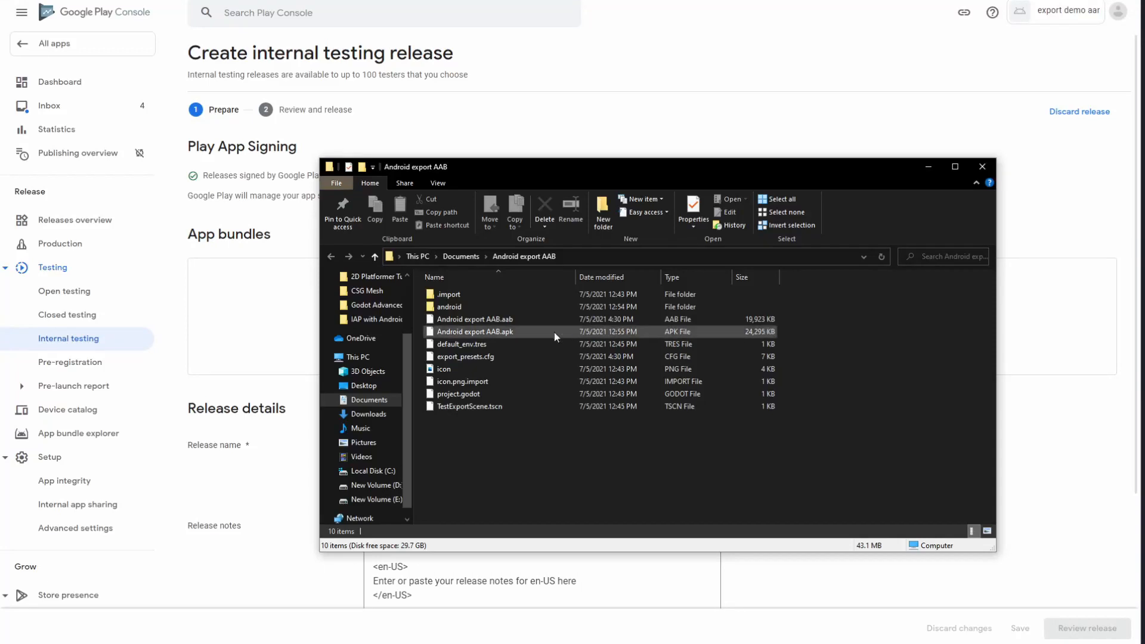
left_click(520, 320)
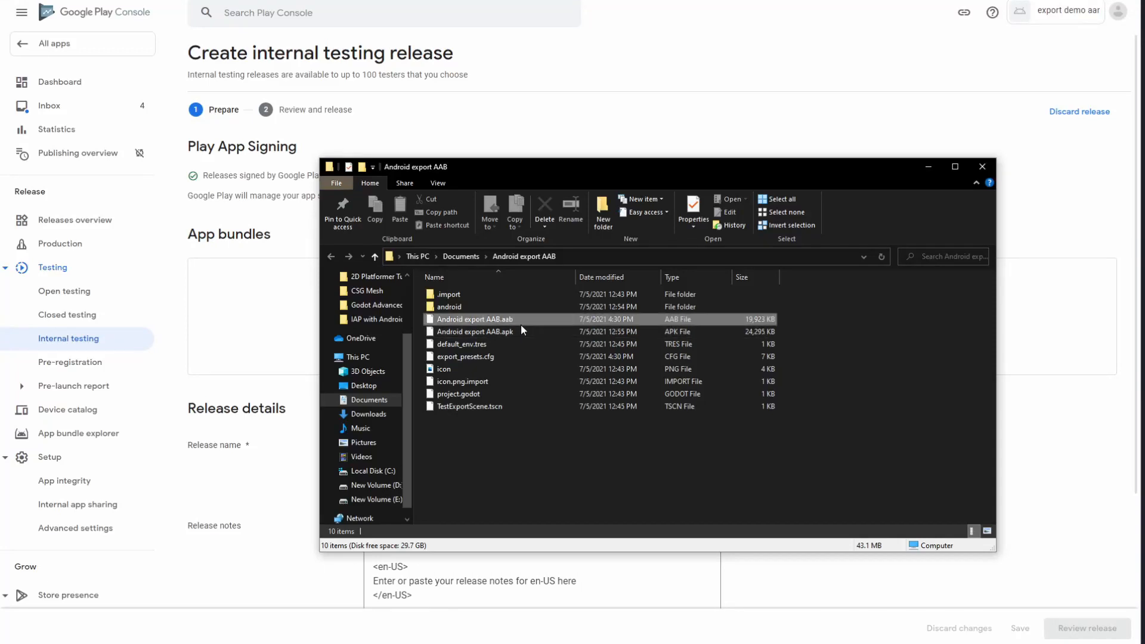
left_click_drag(308, 335, 285, 325)
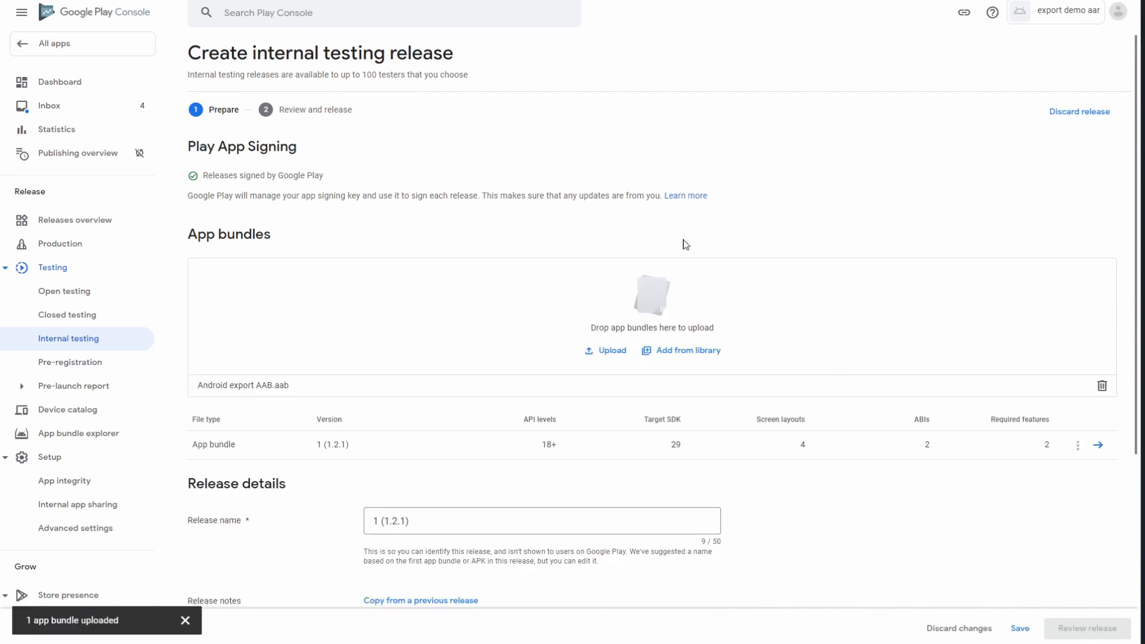
scroll(500, 521, "down", 4)
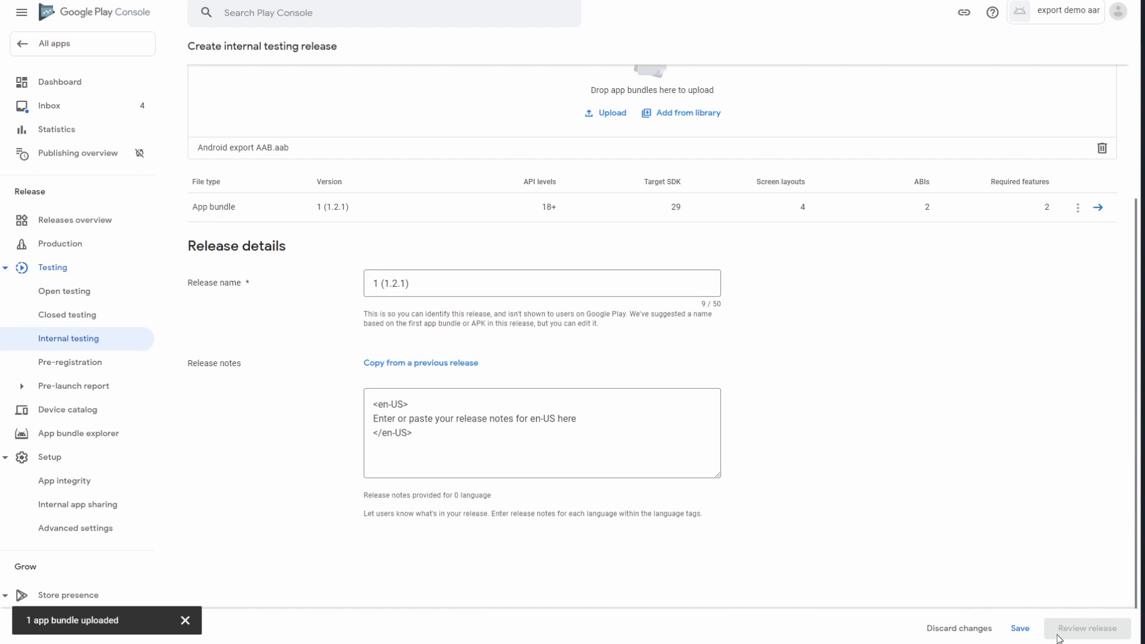
left_click(1021, 628)
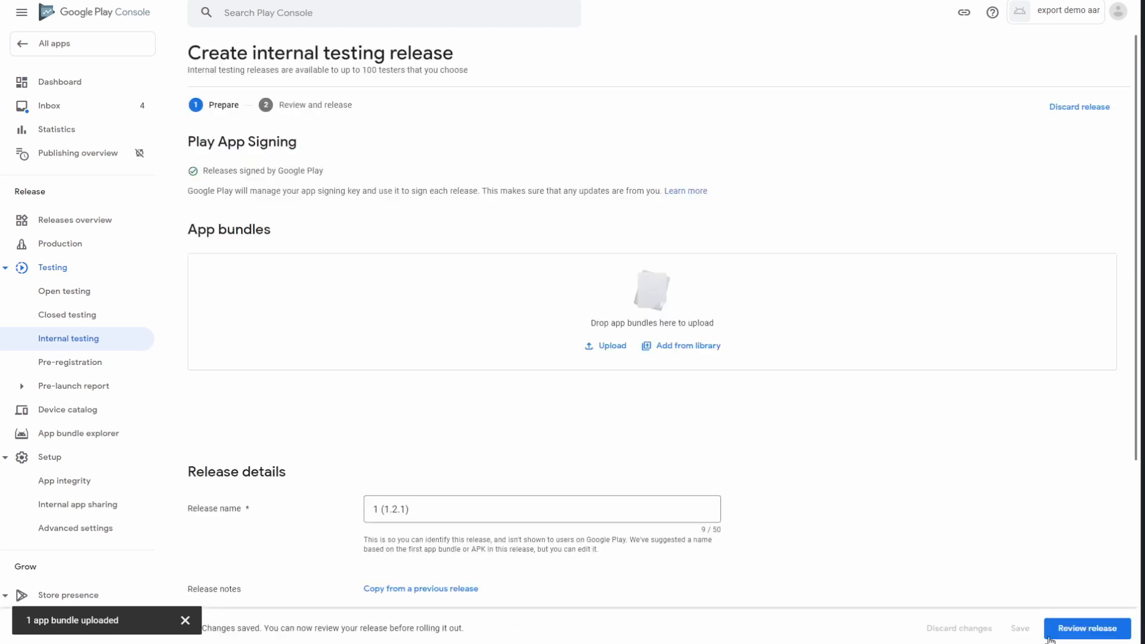
left_click(1072, 628)
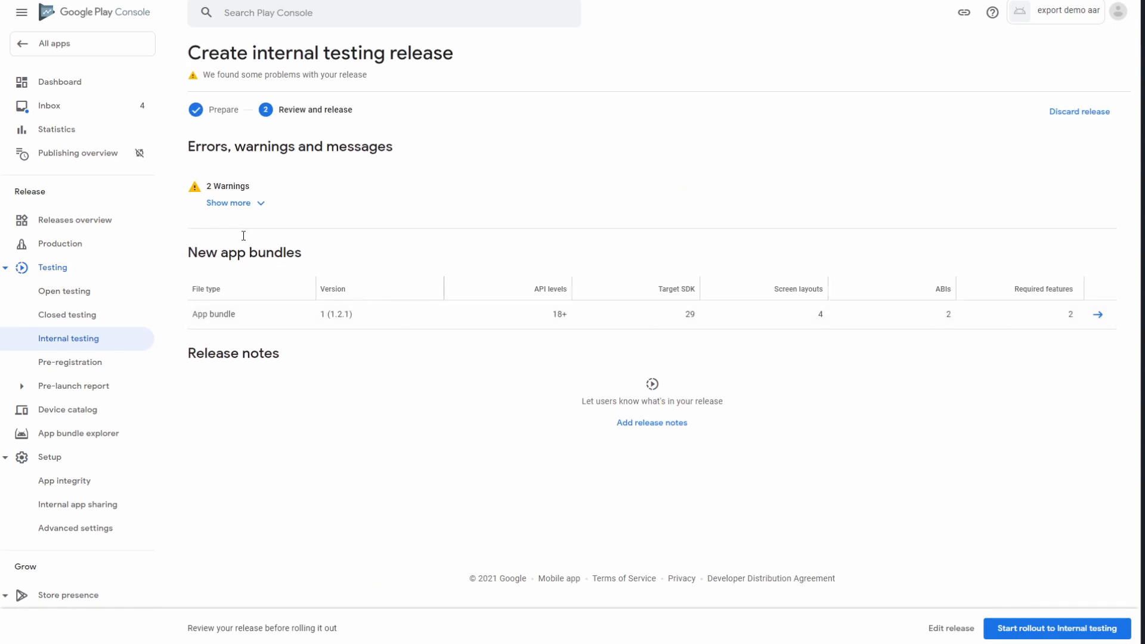
Step: Check the two warnings and roll out release 1 (1.2.1) to internal testing
left_click(218, 202)
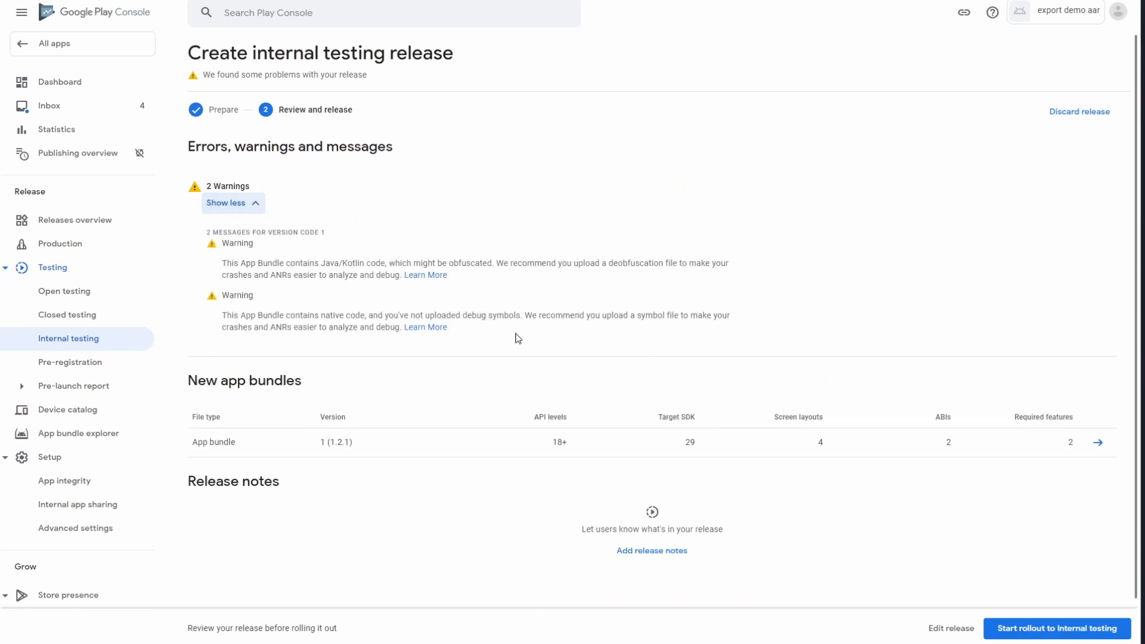
left_click(1048, 628)
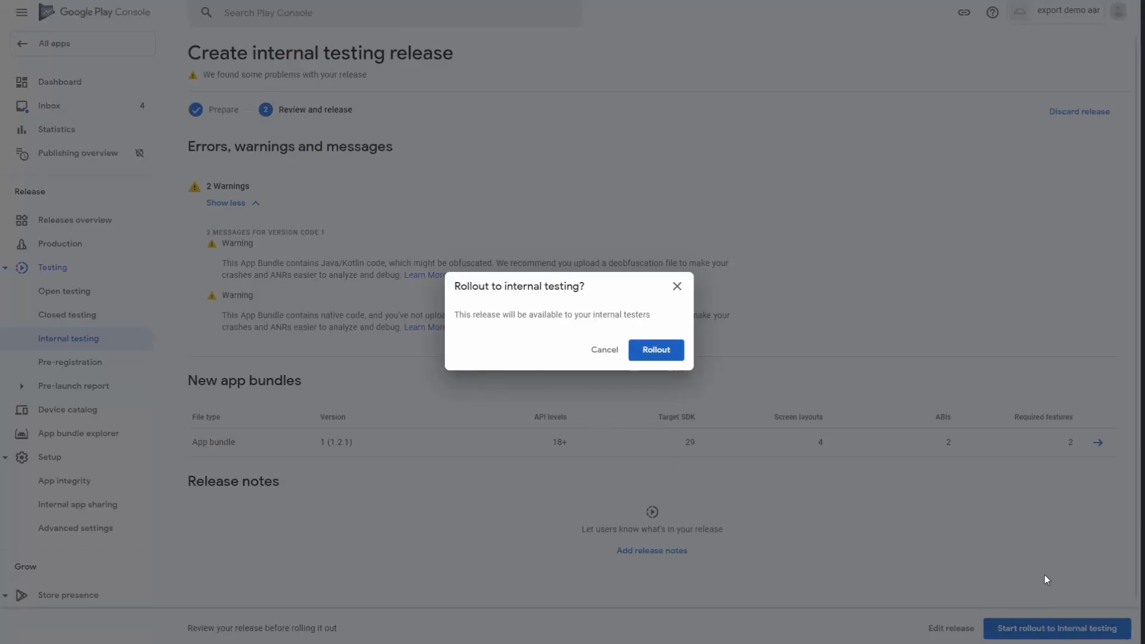
left_click(602, 353)
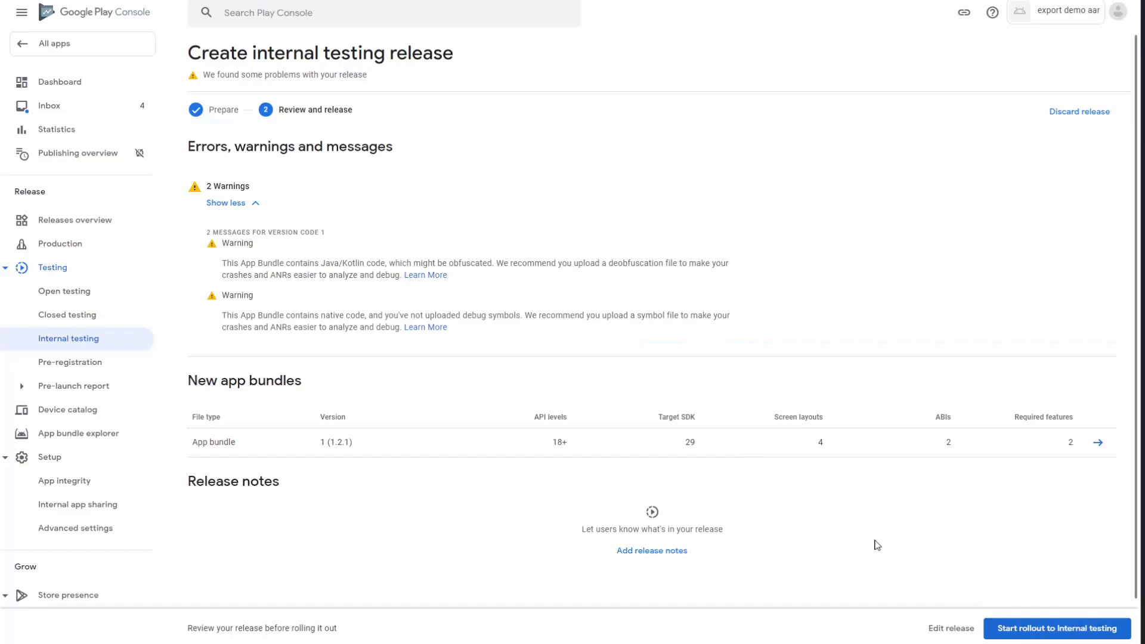
left_click(1016, 631)
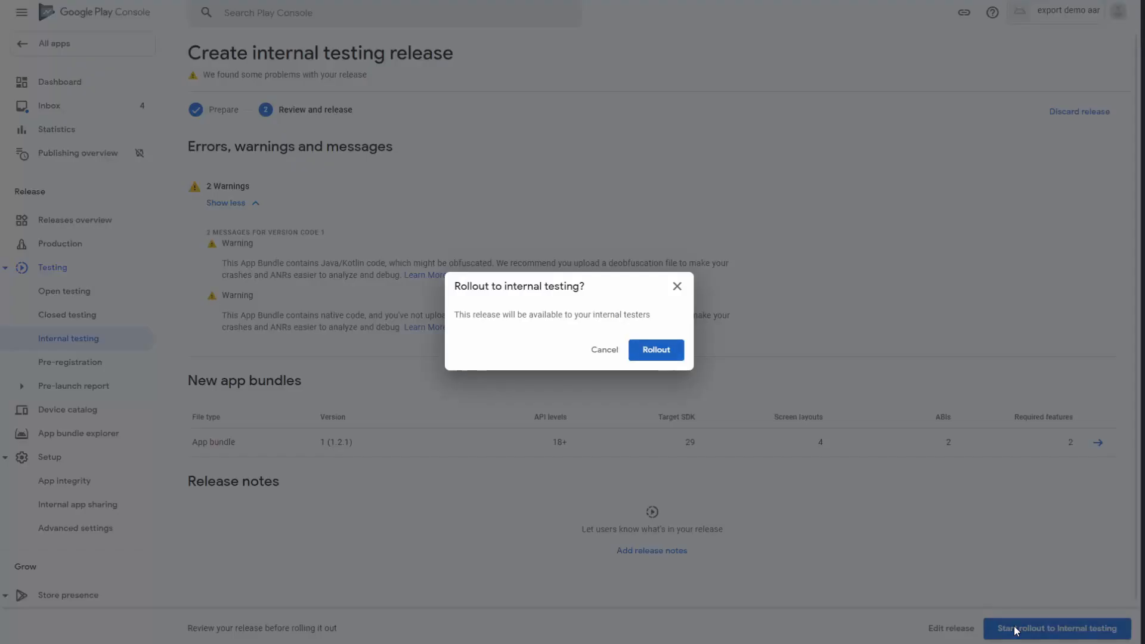
left_click(674, 353)
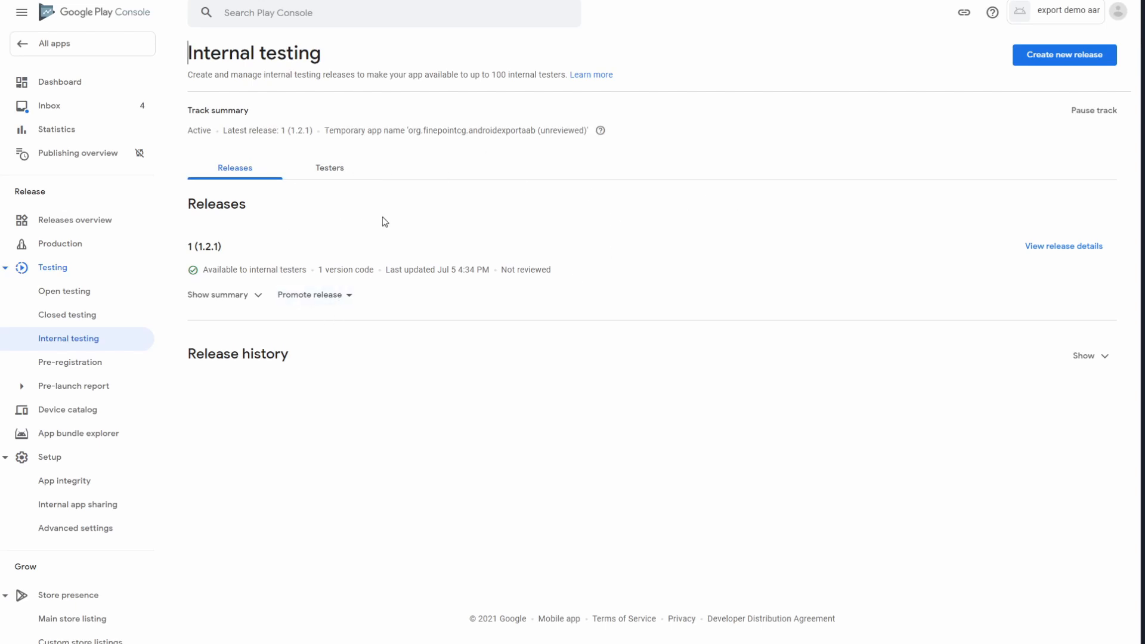
Step: Copy the testers' join-on-the-web link and open a new browser tab to paste it
left_click(341, 179)
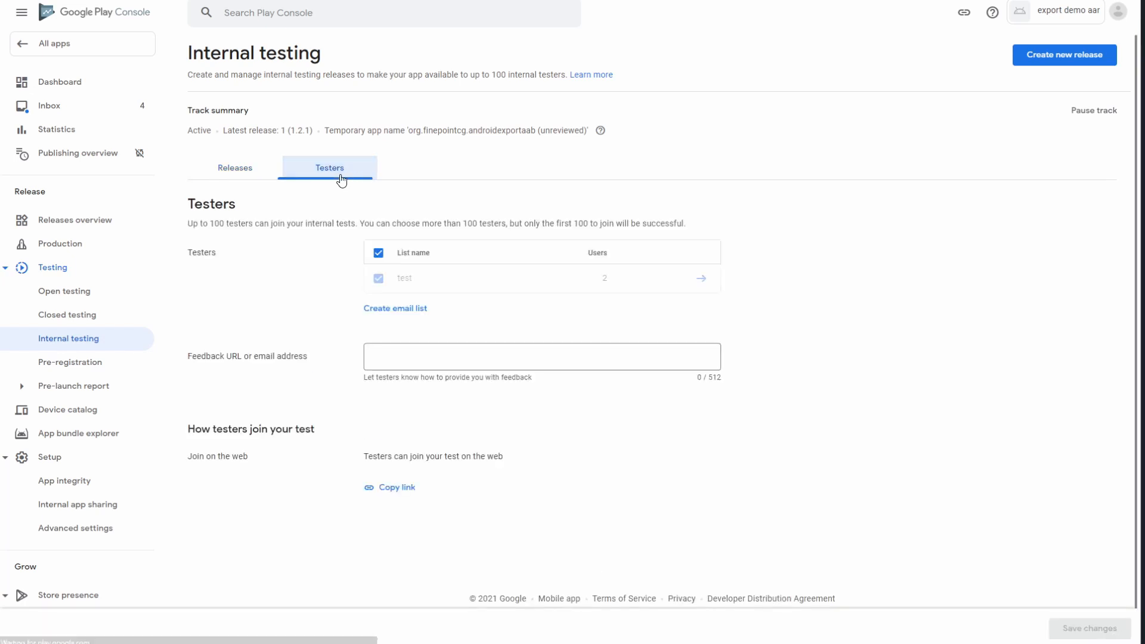
left_click(378, 493)
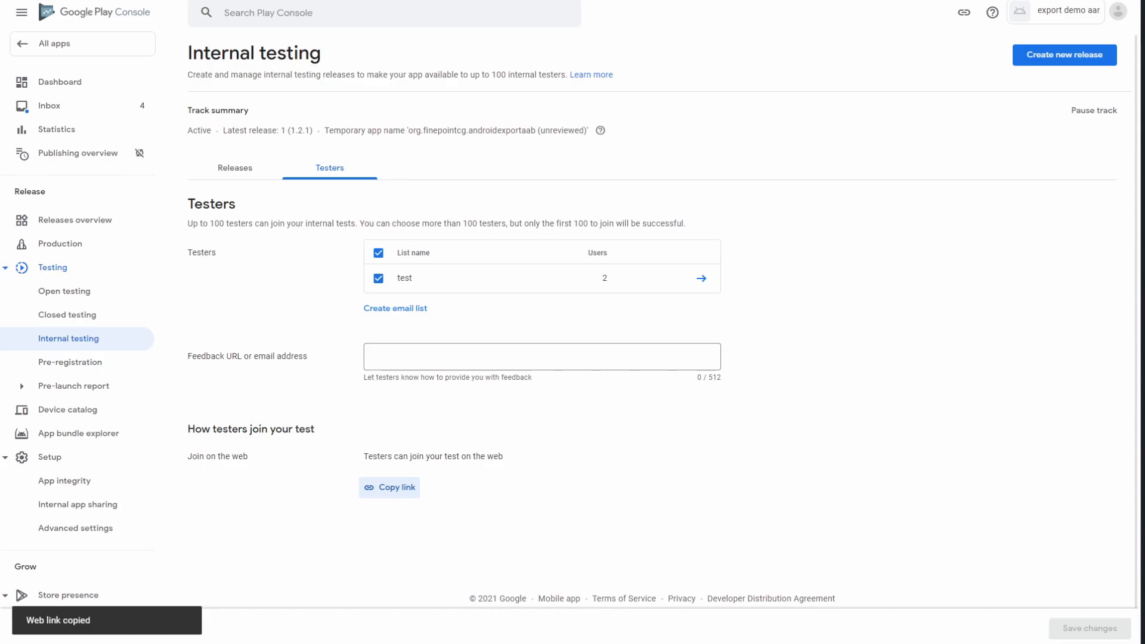
key("ctrl+t")
right_click(165, 1)
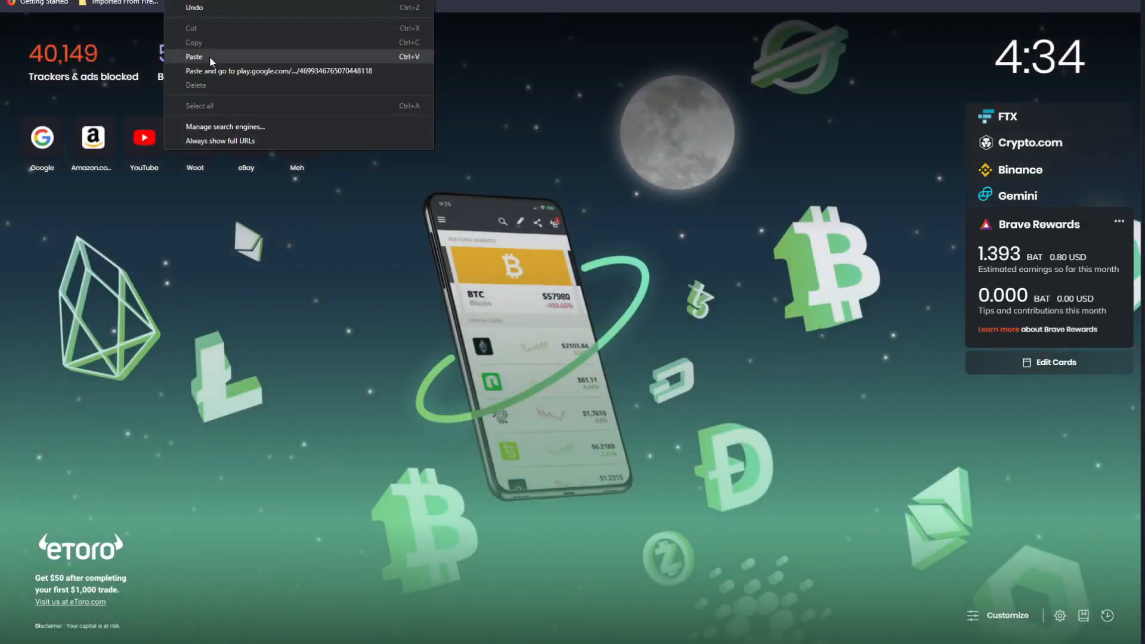
Step: Open the pasted internal-test link, accept the invitation, and go to the app's Google Play page
left_click(209, 56)
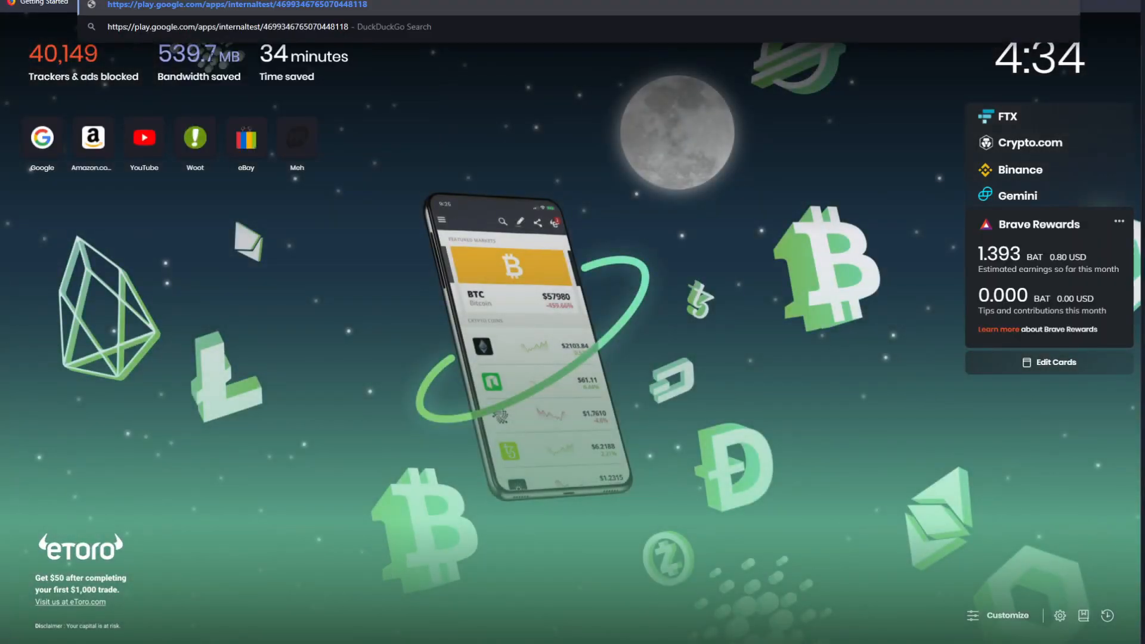
key("Return")
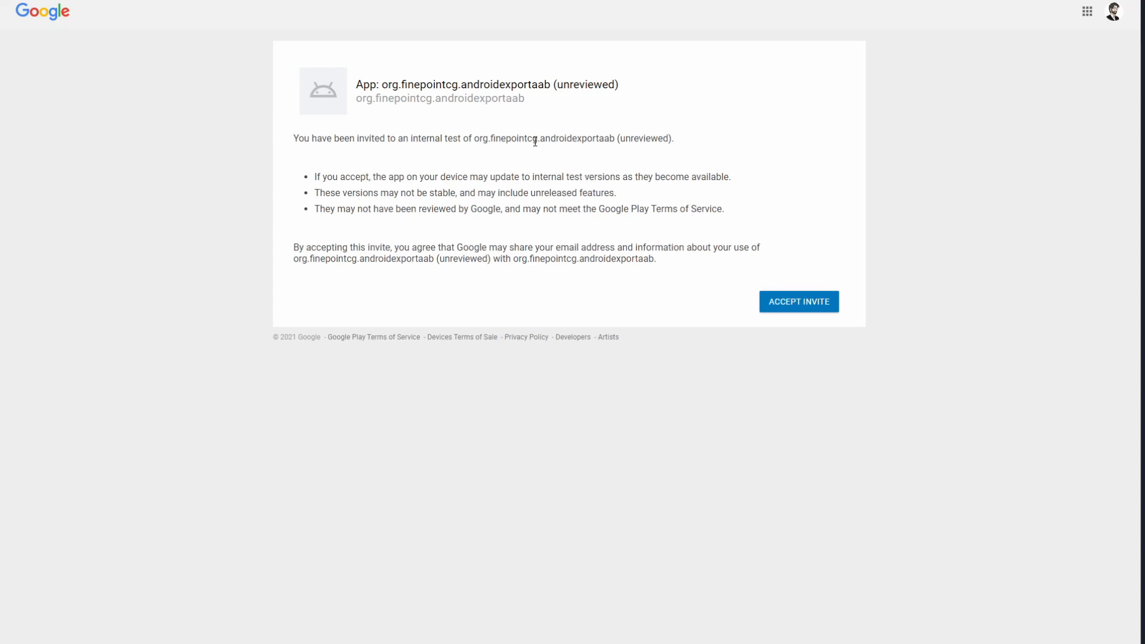
left_click_drag(541, 142, 616, 139)
left_click(537, 164)
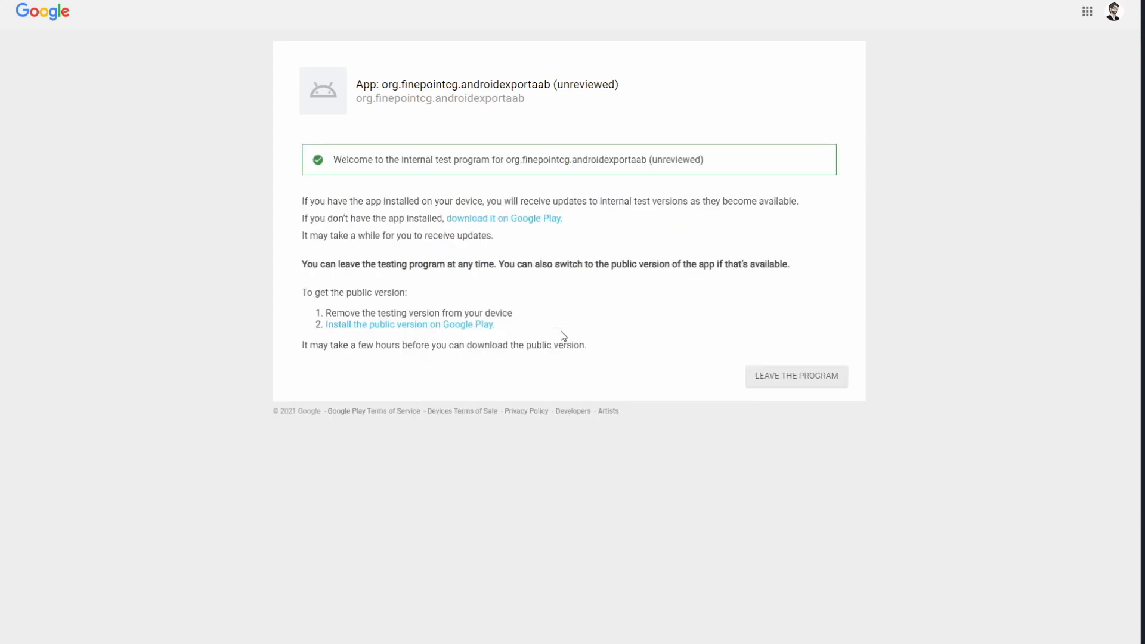
left_click(475, 227)
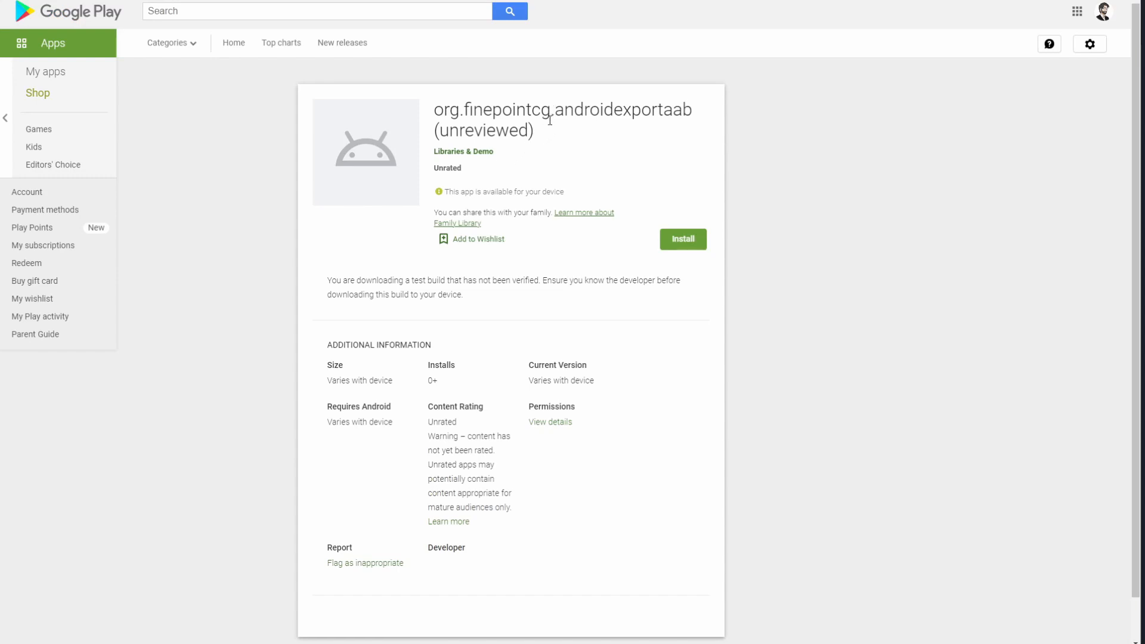
Step: Install org.finepointcg.androidexportaab on the Google Pixel 3 and dismiss the confirmation
left_click(683, 242)
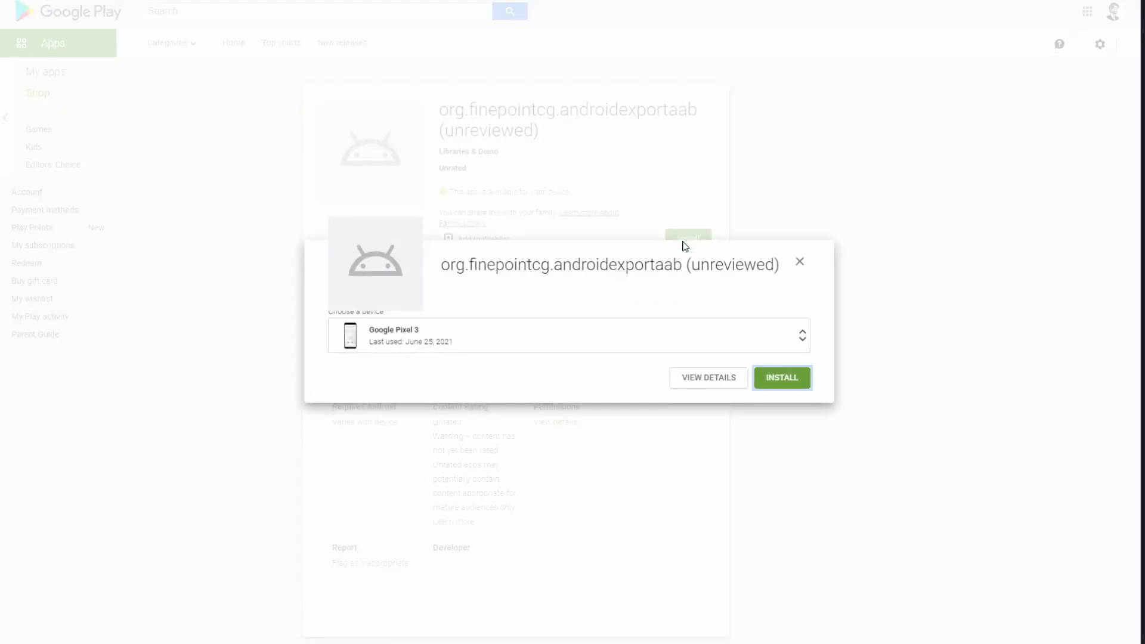
left_click(779, 379)
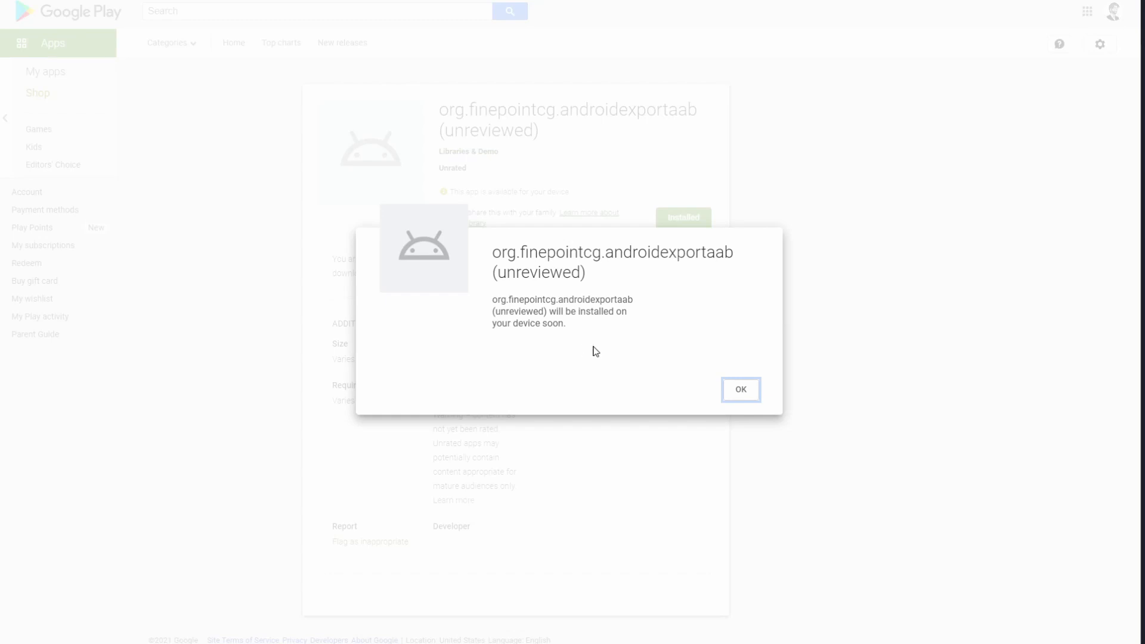
left_click(741, 391)
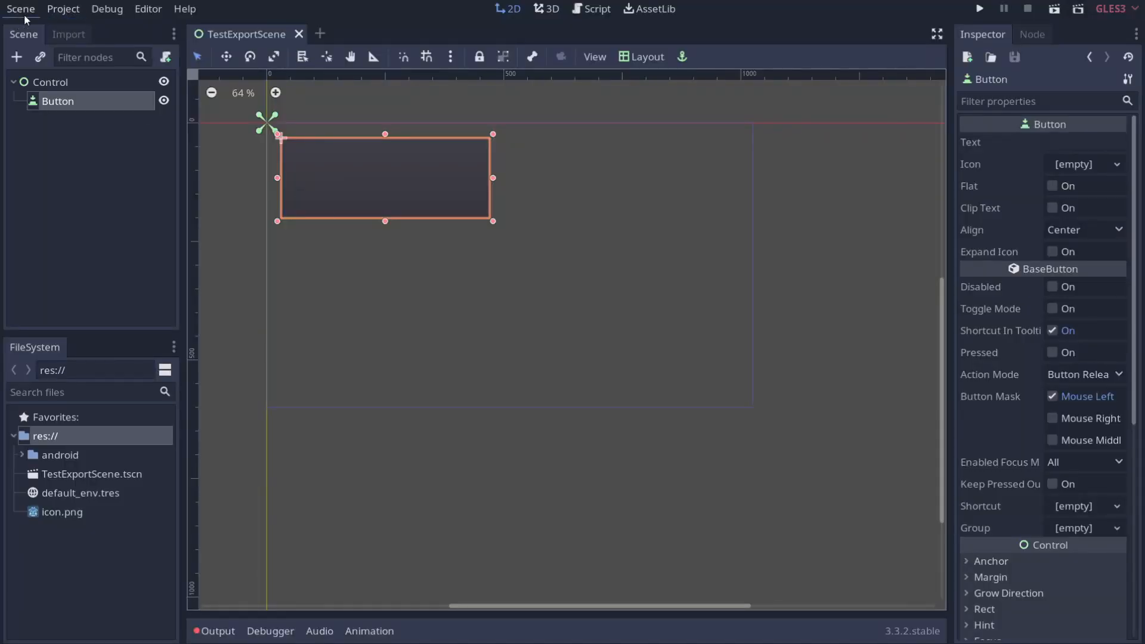
Step: Run the project, choosing TestExportScene.tscn as the main scene, then close the game window
left_click(980, 9)
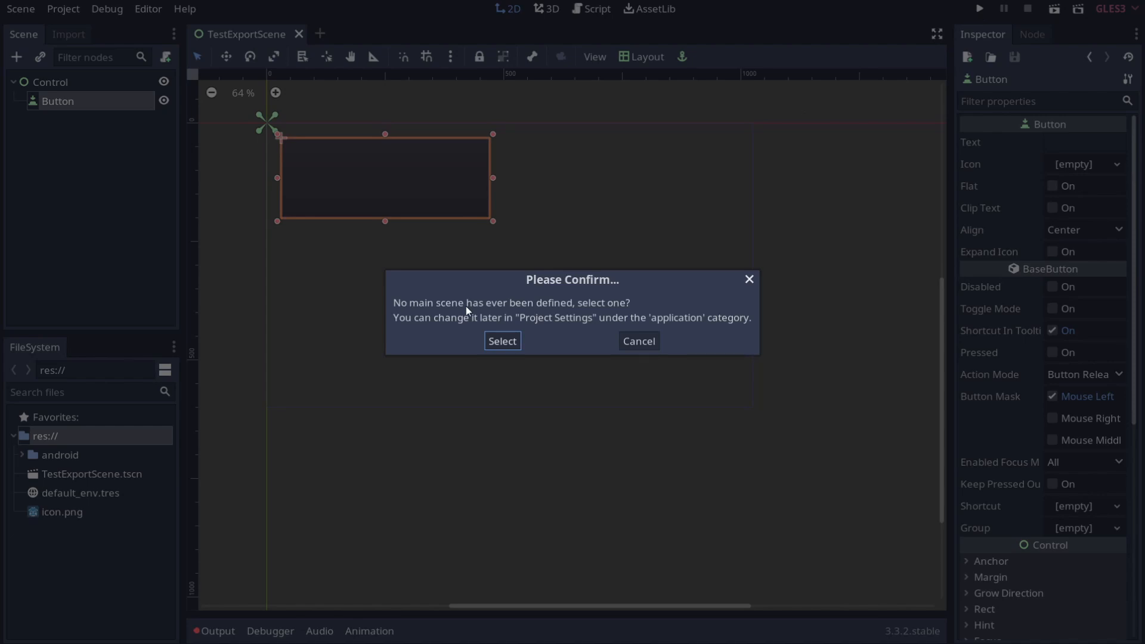
left_click(501, 341)
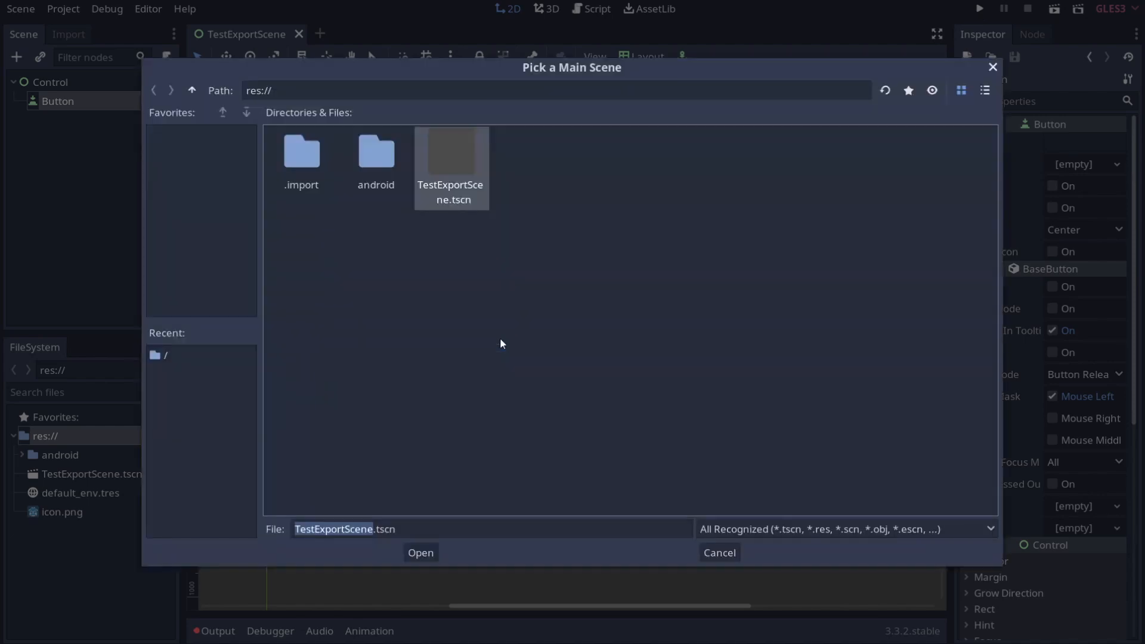
double_click(465, 194)
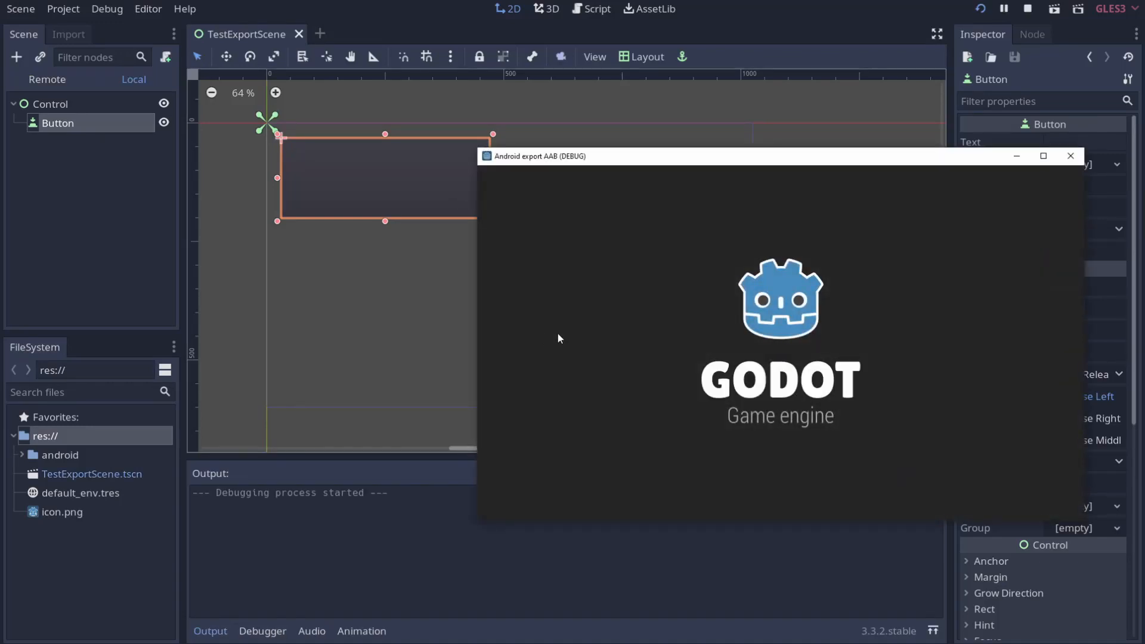
left_click(1083, 160)
Step: Set the Android export version code to 2 and export over the existing Android export AAB.aab
left_click(29, 9)
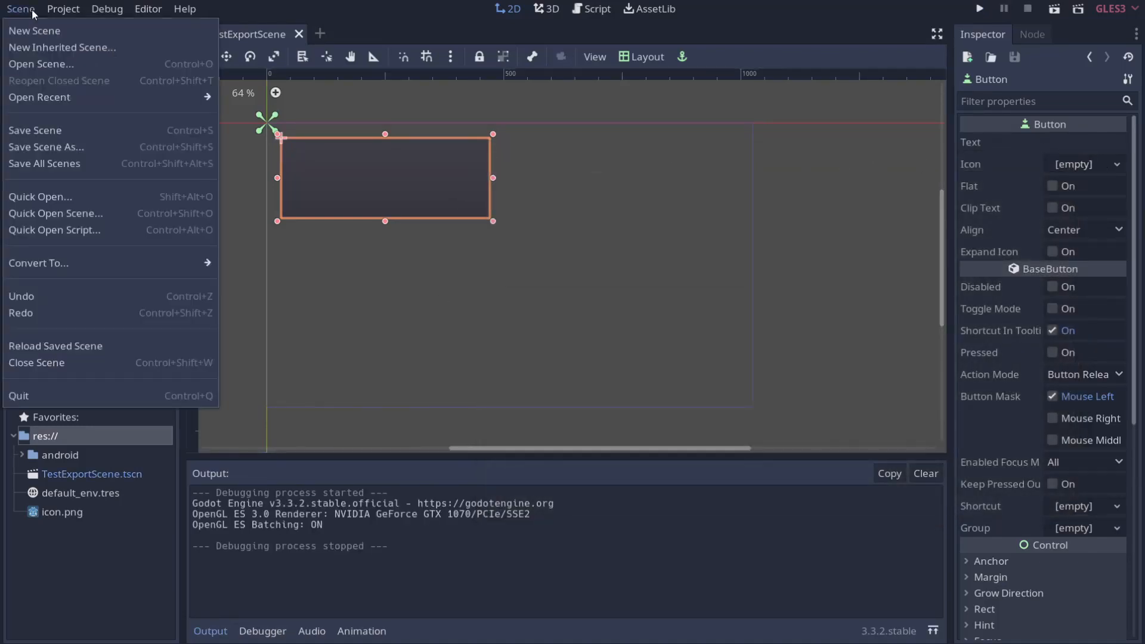
mouse_move(51, 12)
left_click(77, 97)
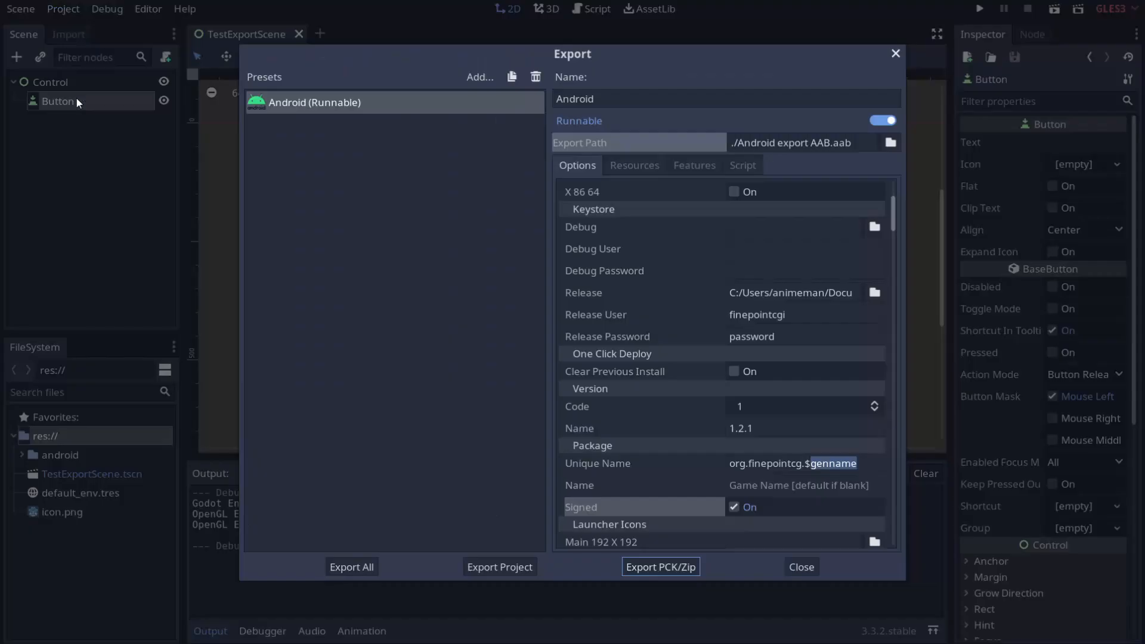
left_click(877, 403)
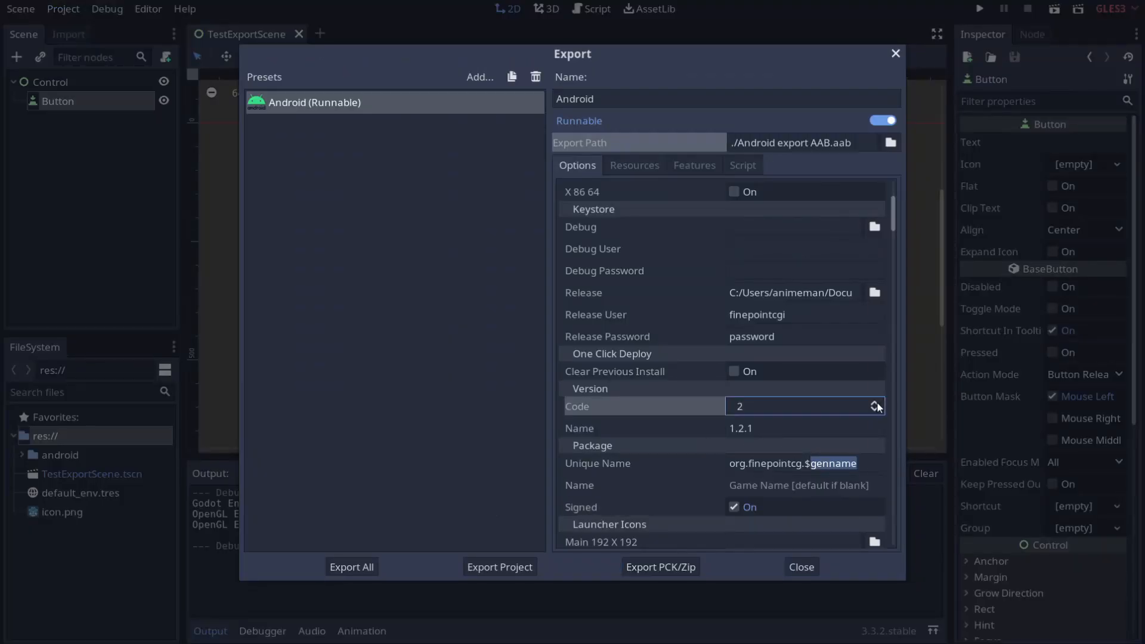
left_click(522, 565)
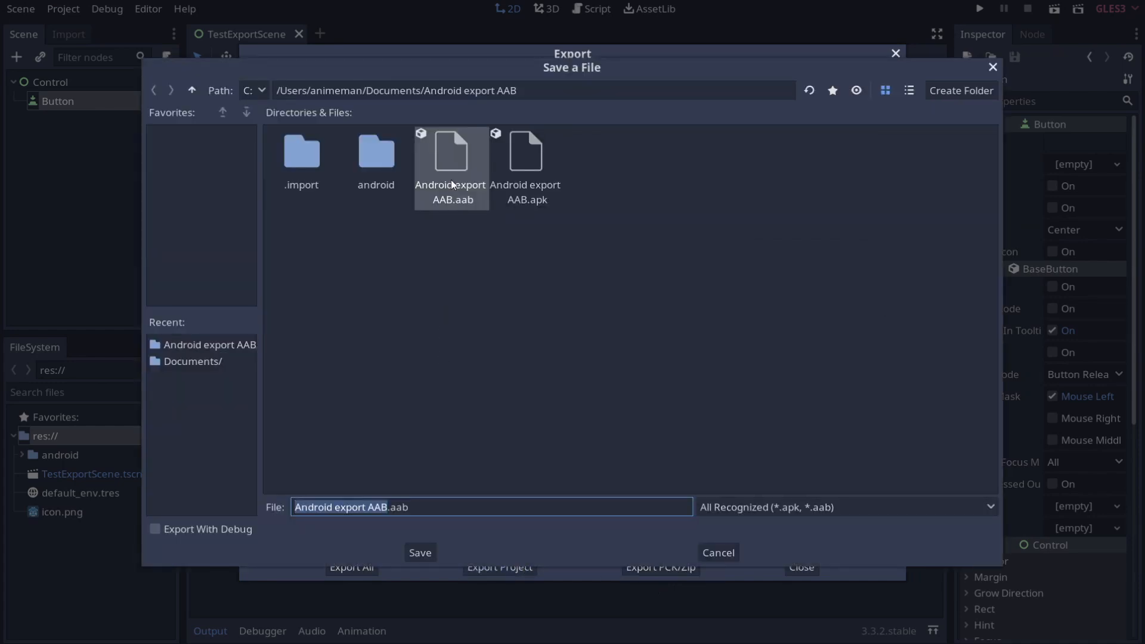
double_click(453, 160)
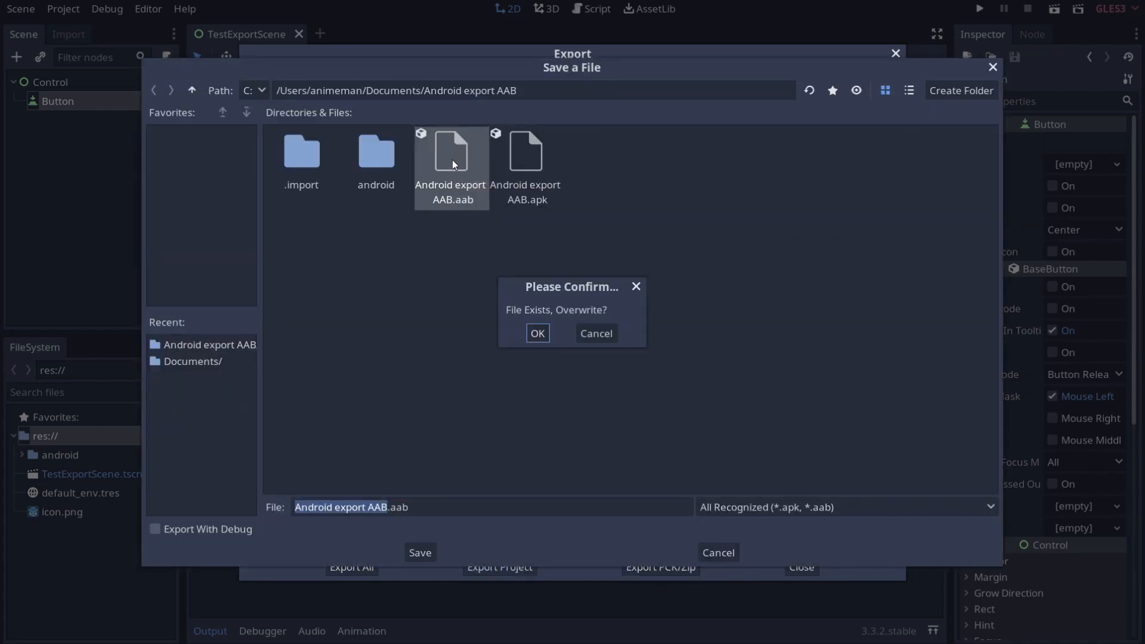
left_click(538, 334)
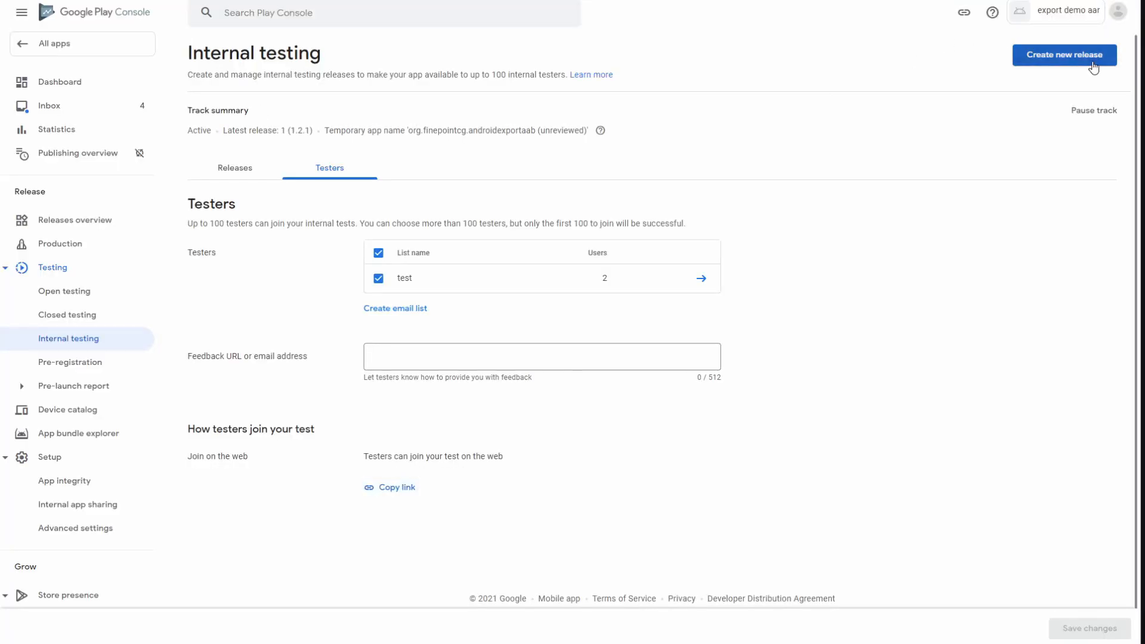
Step: Create a new internal testing release with Android export AAB.aab uploaded, and save the draft
left_click(1093, 59)
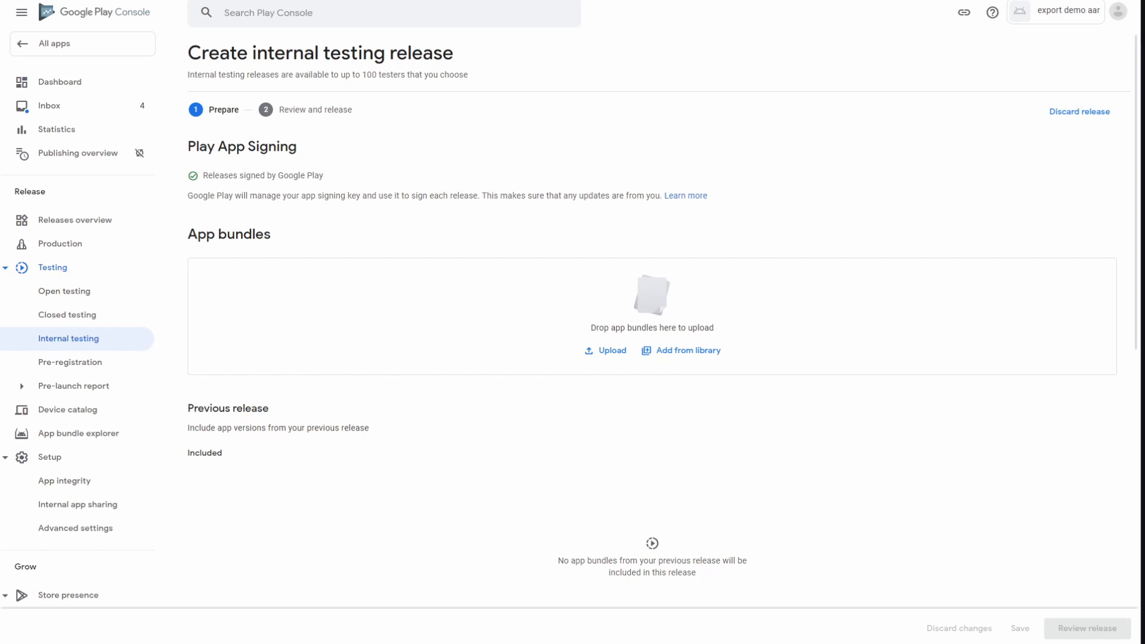
key("alt+Tab")
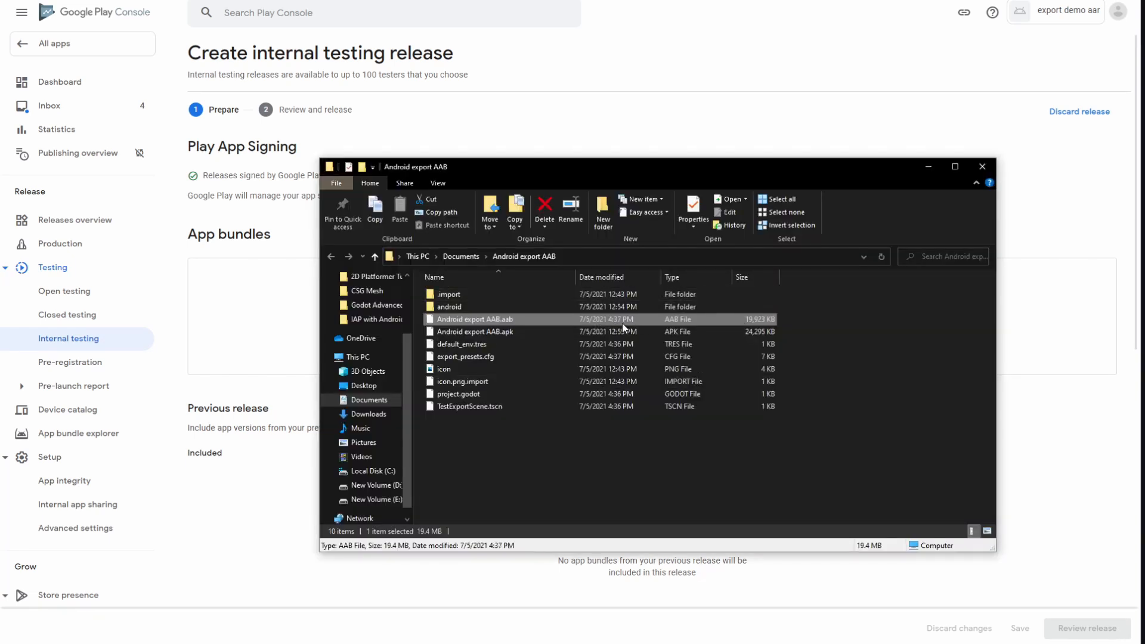
left_click_drag(622, 323, 278, 317)
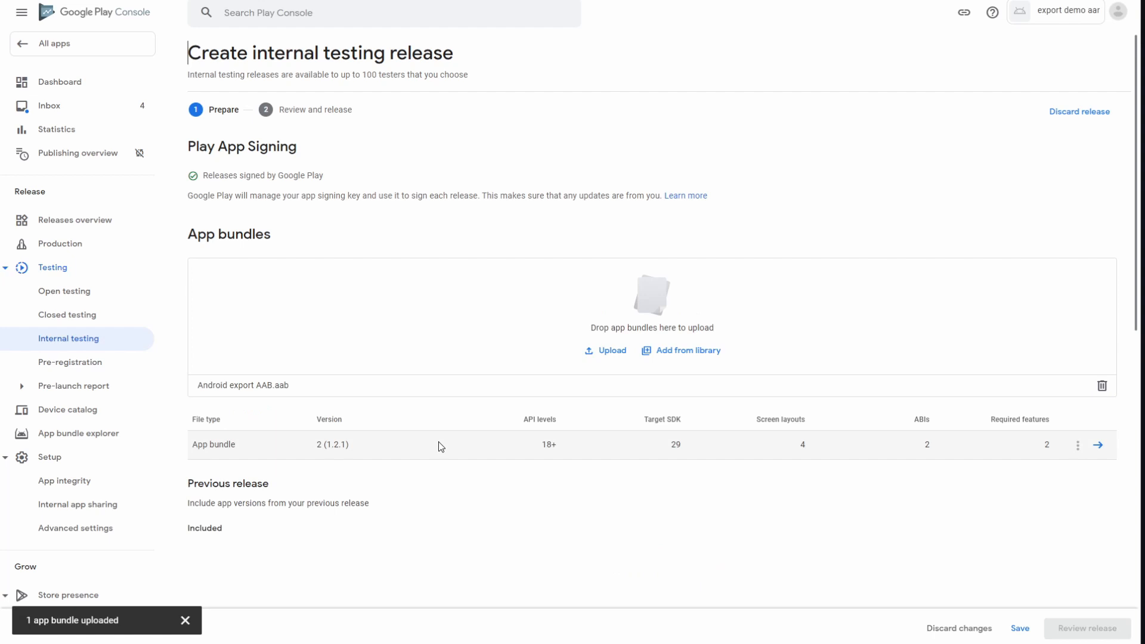
left_click(1021, 628)
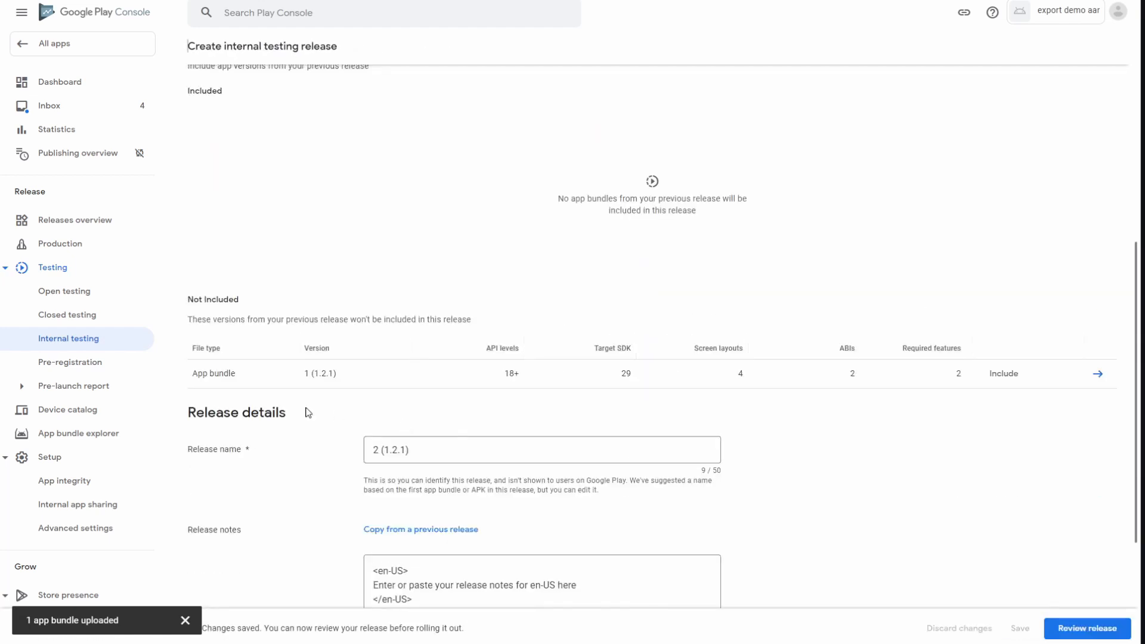
Step: Review and roll out release 2 (1.2.1) to internal testers, then copy the testers' join link
scroll(402, 494, "down", 4)
scroll(936, 500, "up", 3)
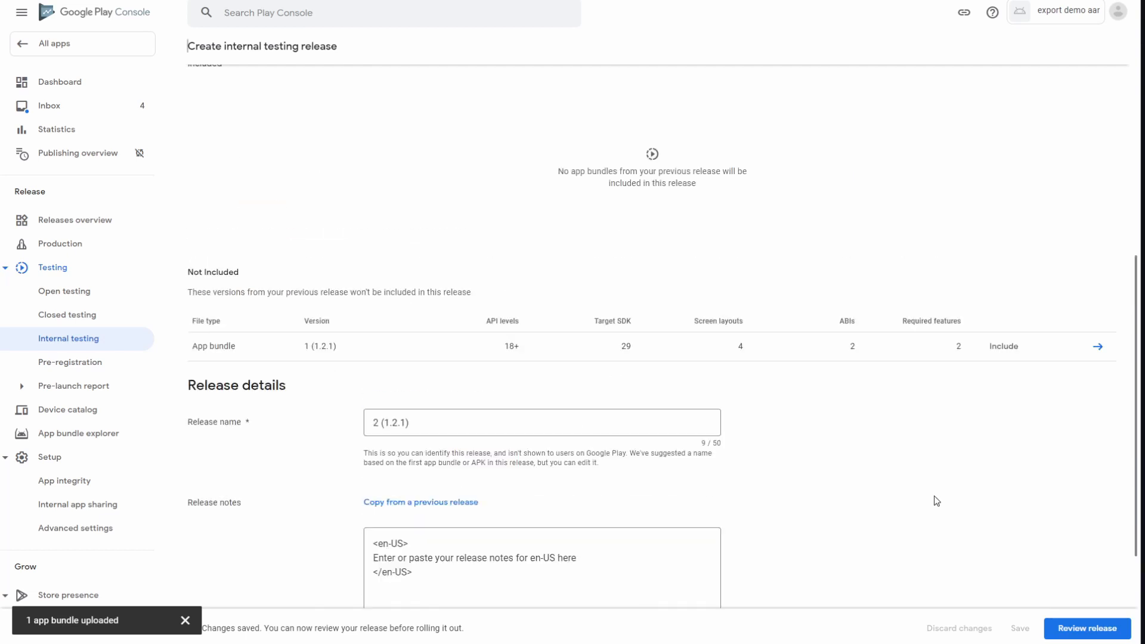
scroll(928, 498, "up", 7)
left_click(1105, 628)
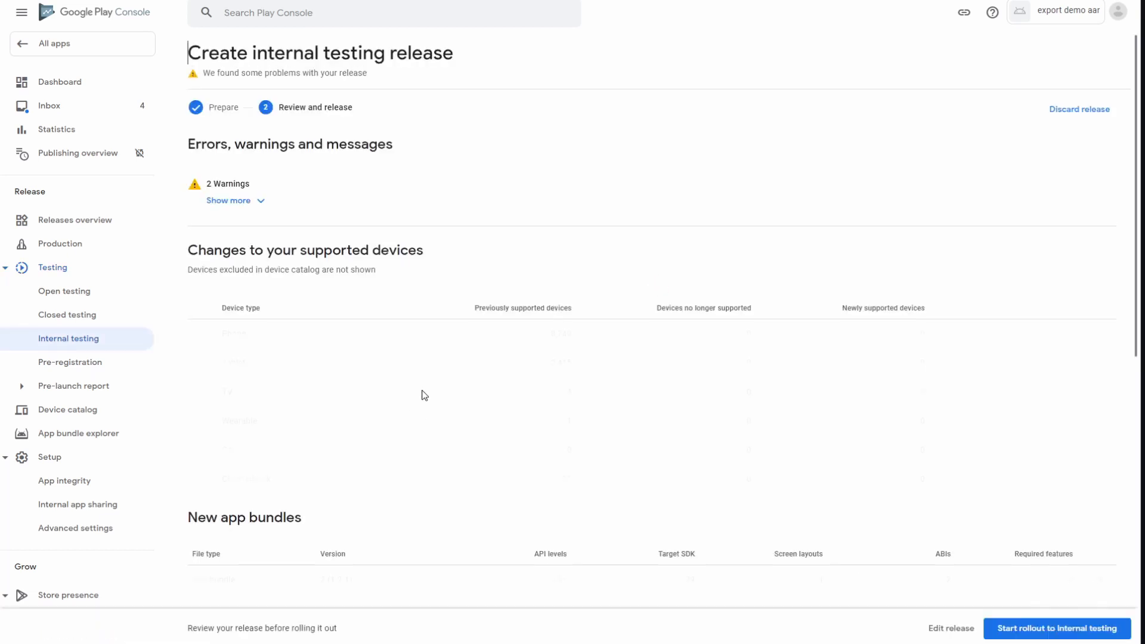
left_click(1022, 629)
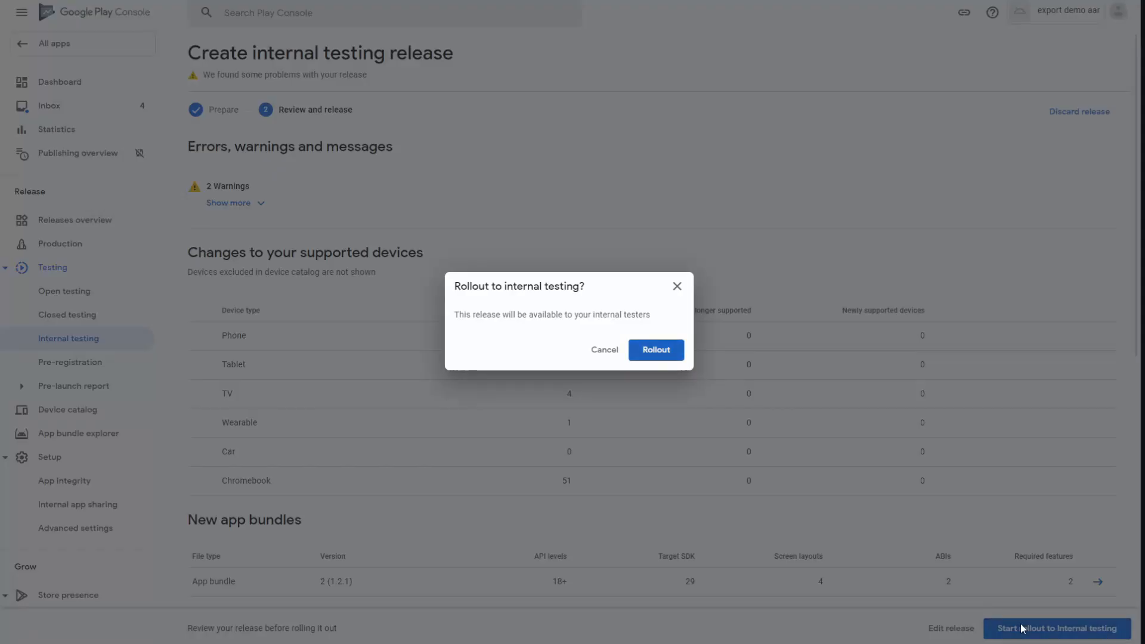
left_click(660, 357)
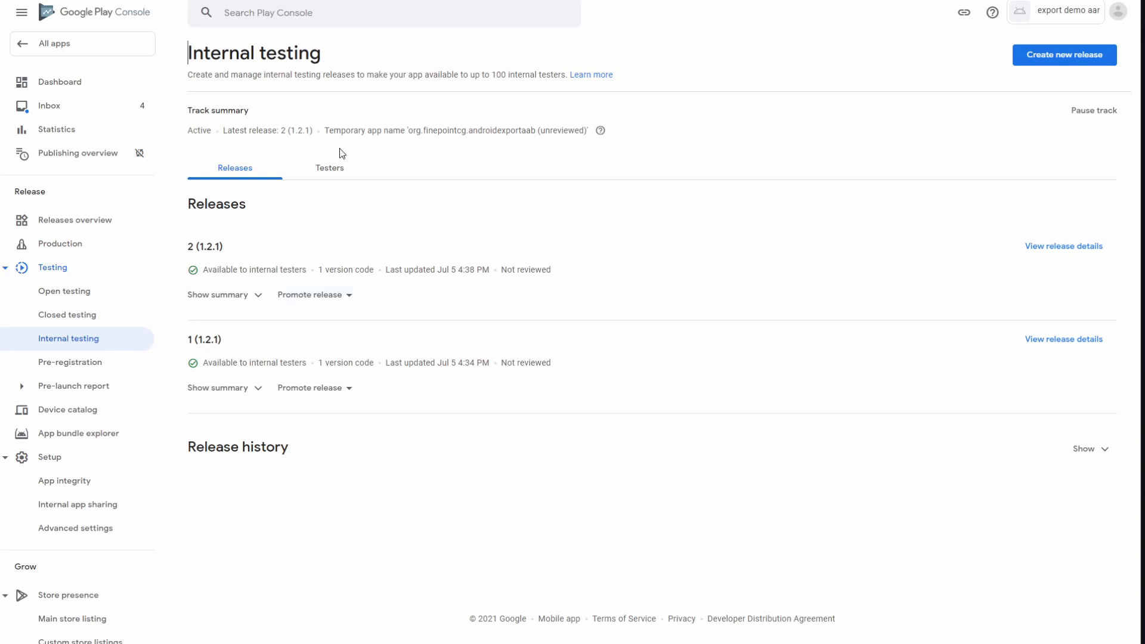
left_click(331, 169)
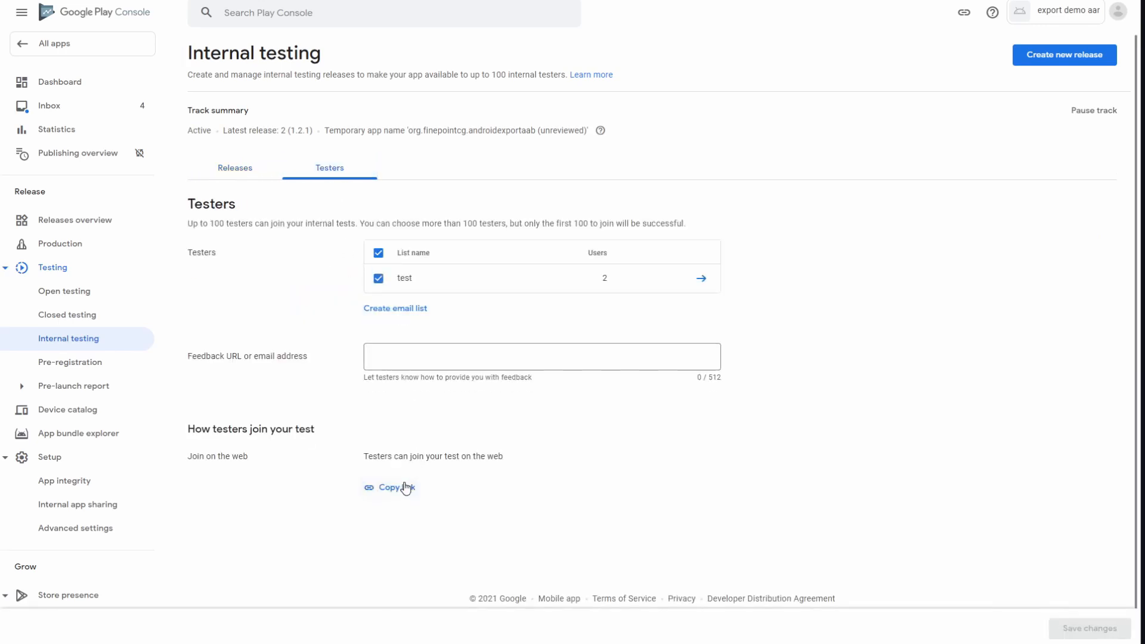
left_click(393, 488)
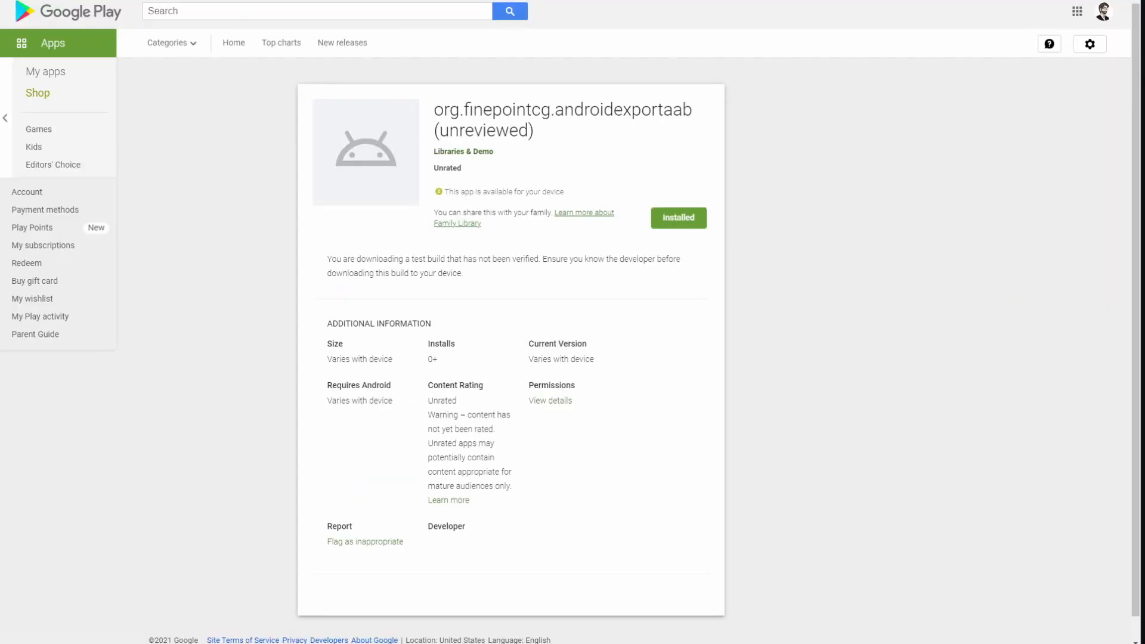
Step: Open the copied join link and reinstall the updated test build on the device, signing in when asked
key("ctrl+v")
key("Return")
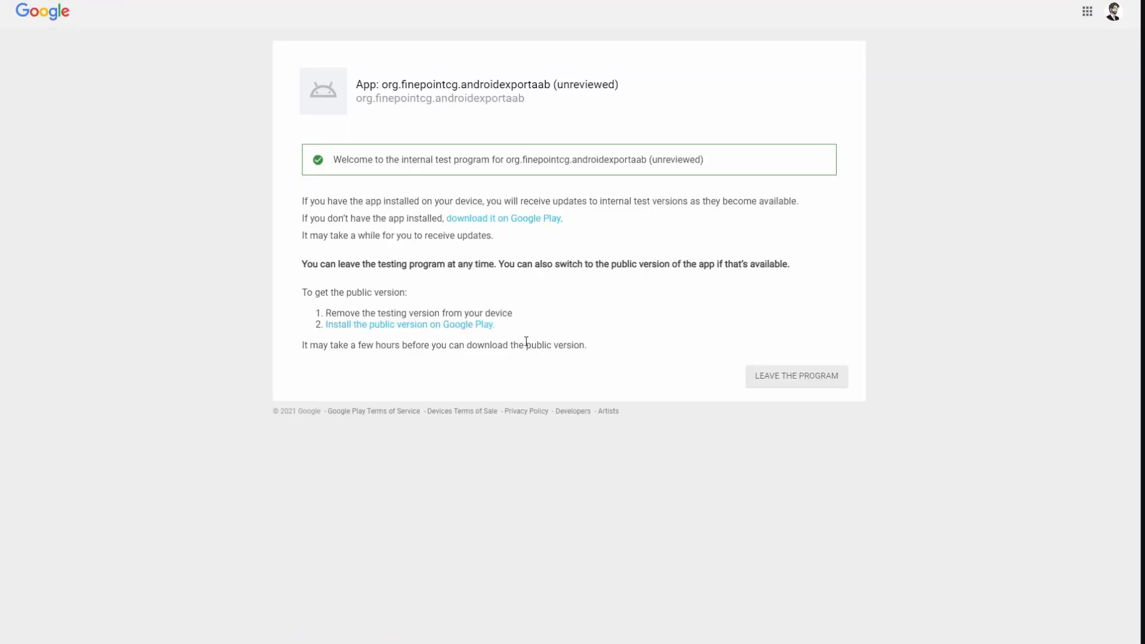
left_click(478, 219)
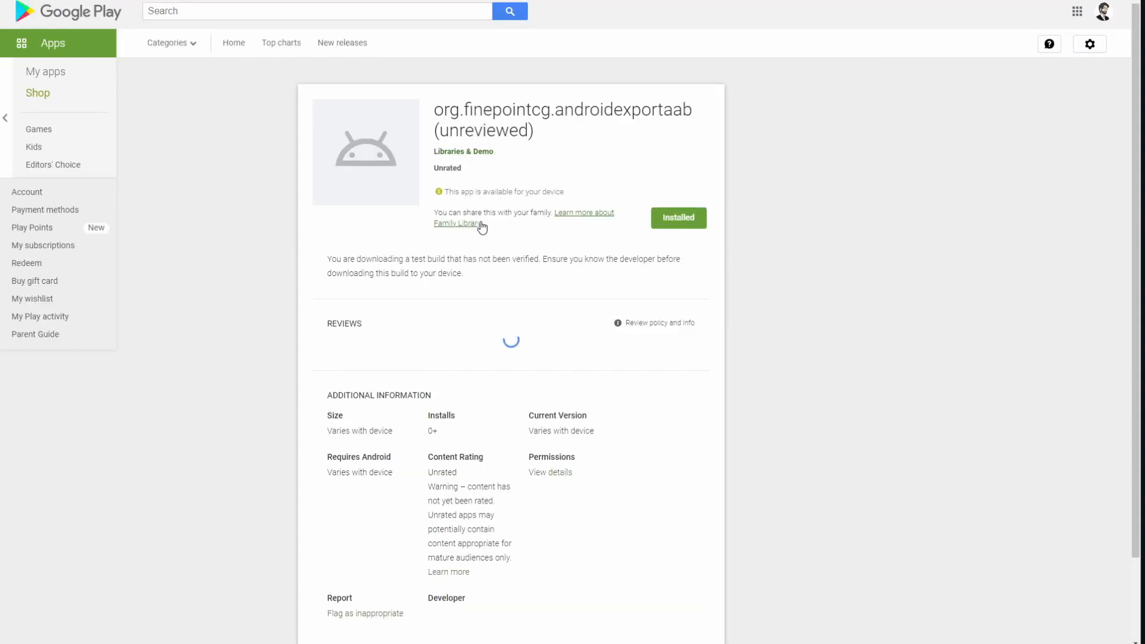
left_click(702, 219)
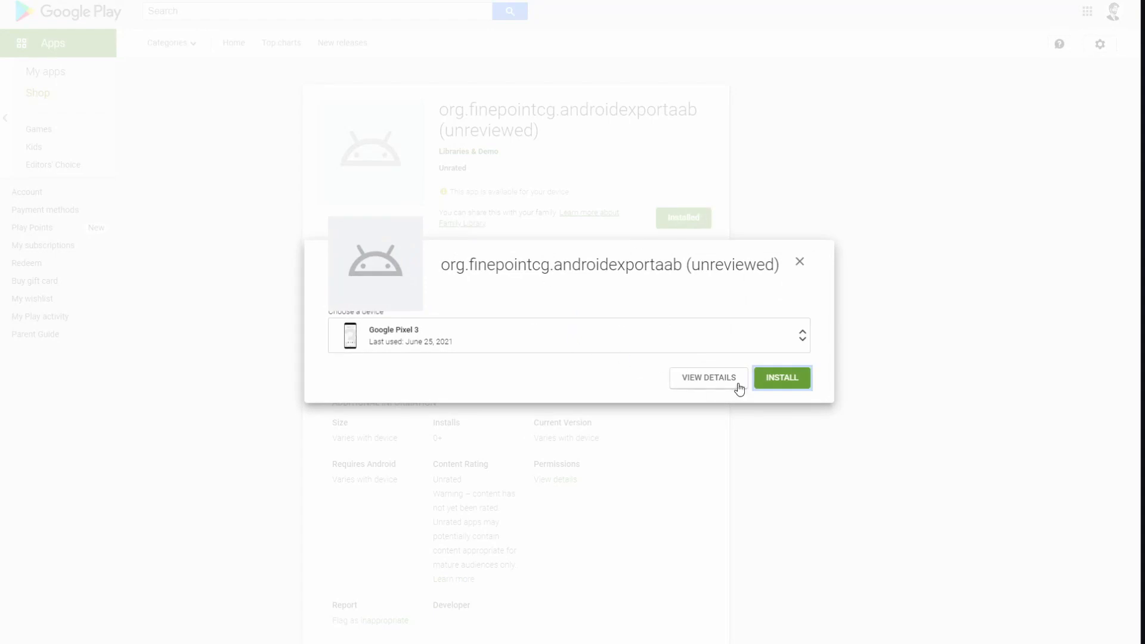
left_click(781, 383)
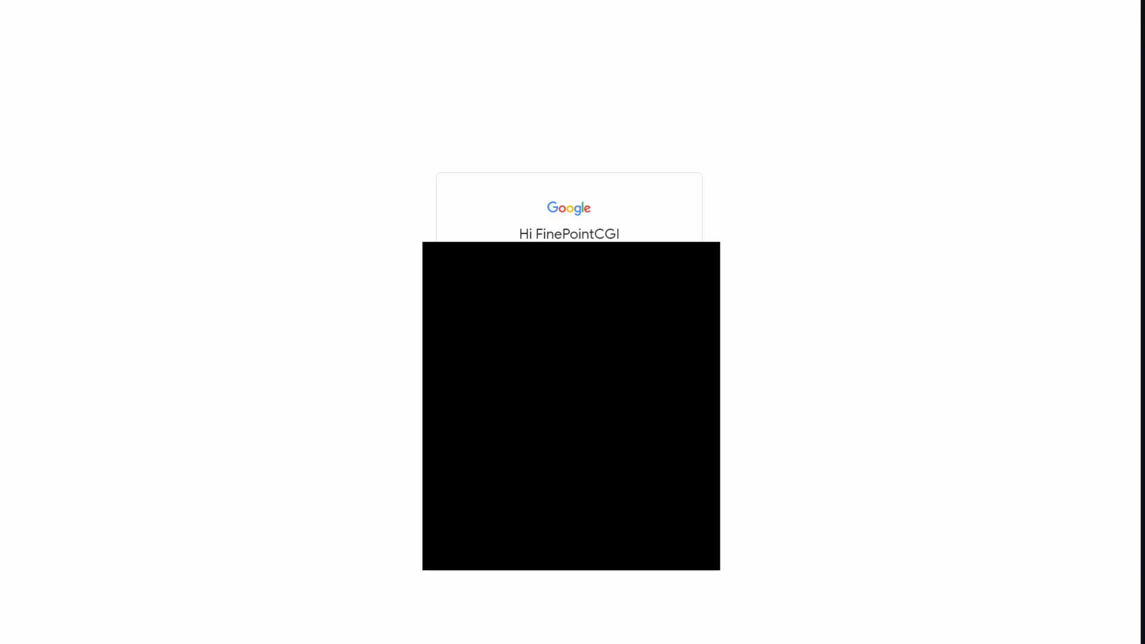
key("Return")
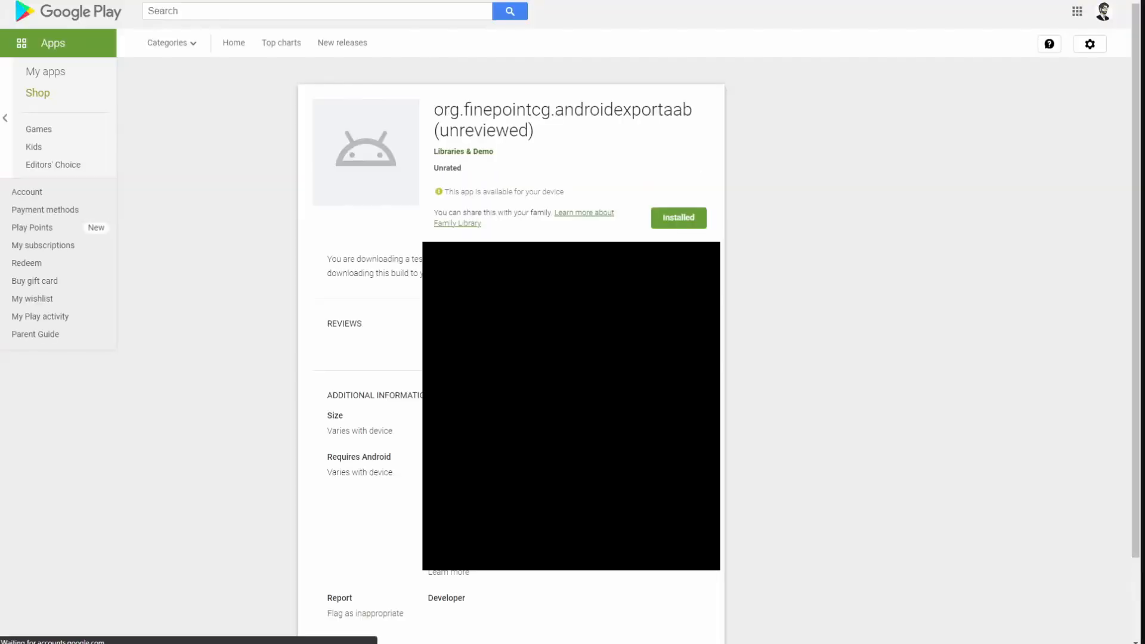